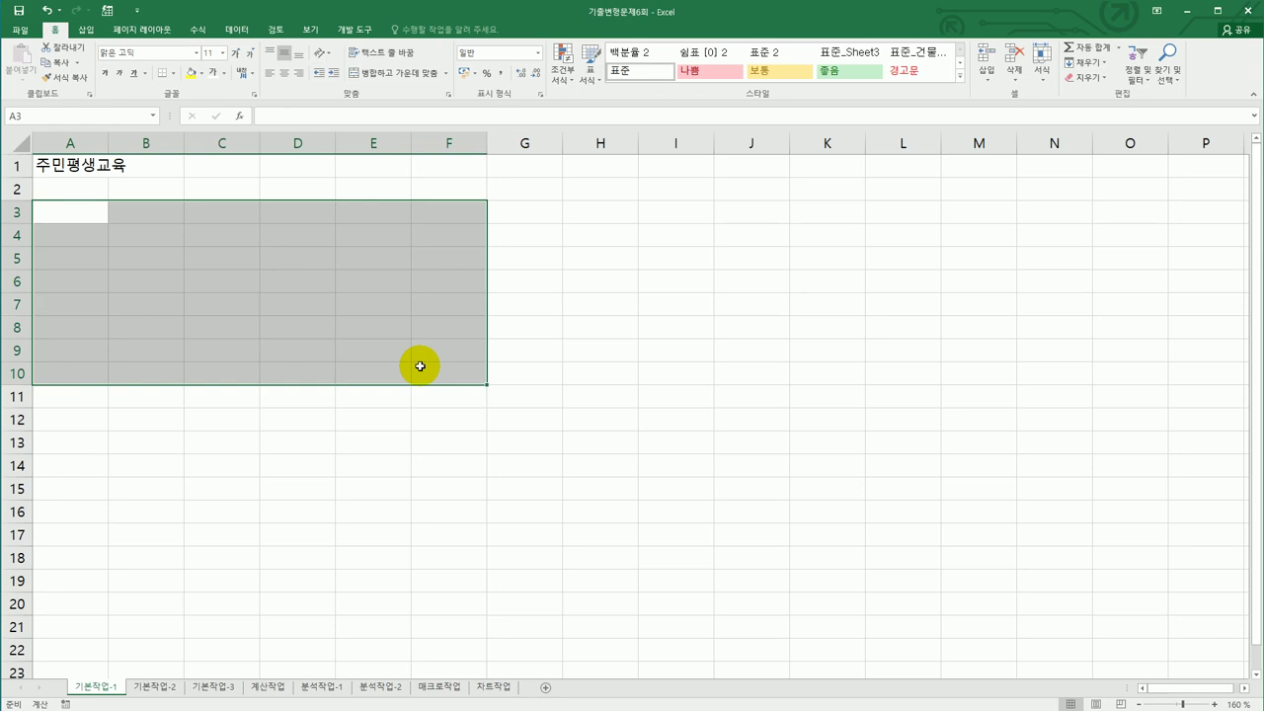
# On the 기본작업-2 sheet, merge cells A1:I1 and center the title both horizontally and vertically.
pyautogui.click(157, 686)
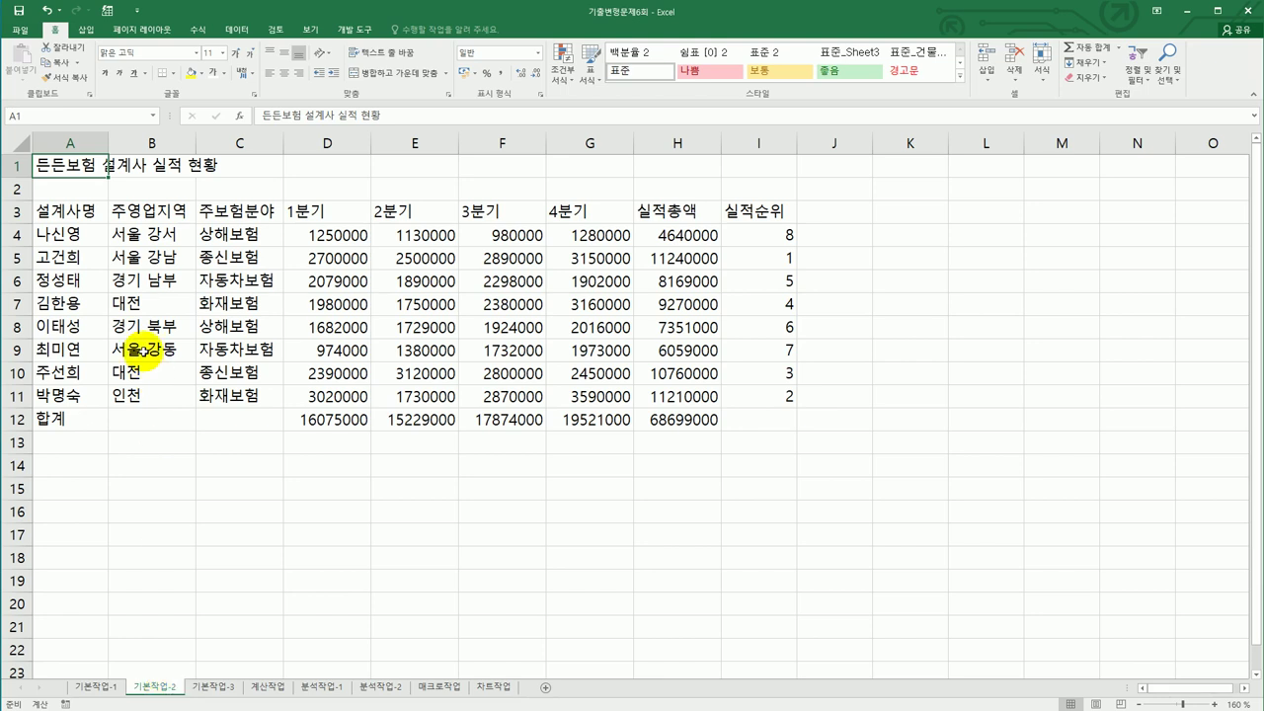
pyautogui.moveTo(90, 167); pyautogui.dragTo(738, 172)
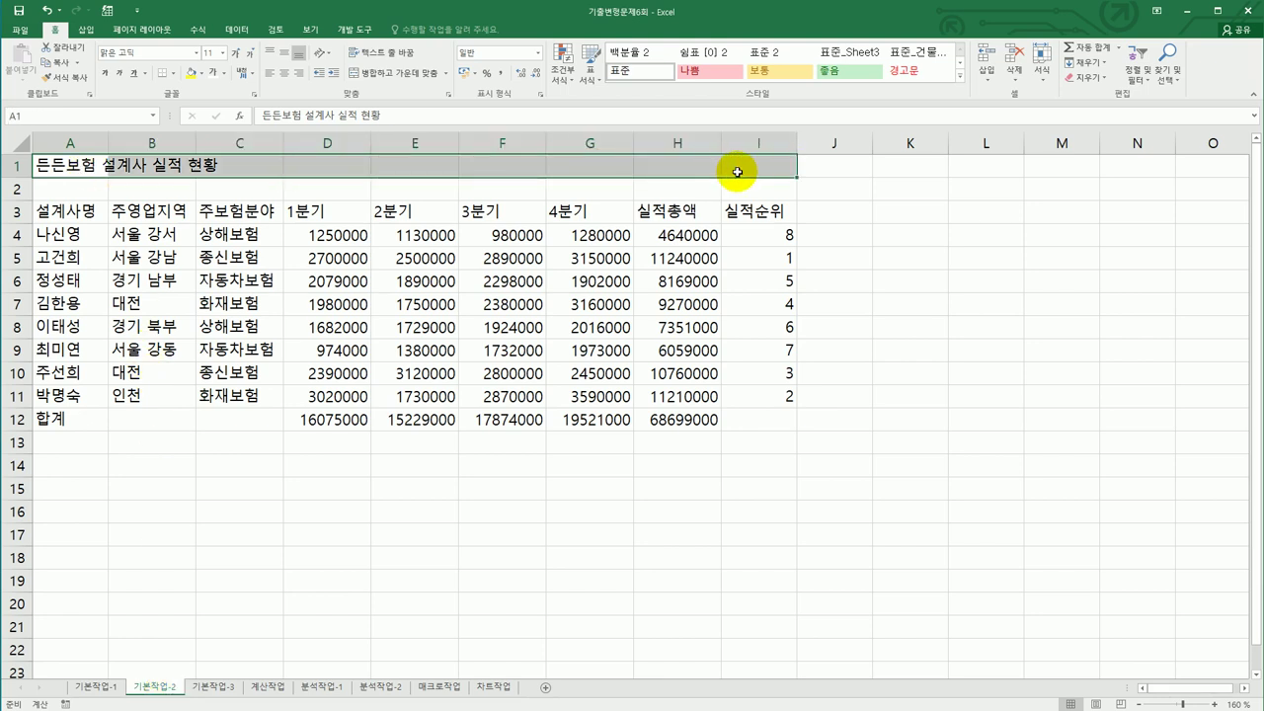
pyautogui.rightClick(738, 172)
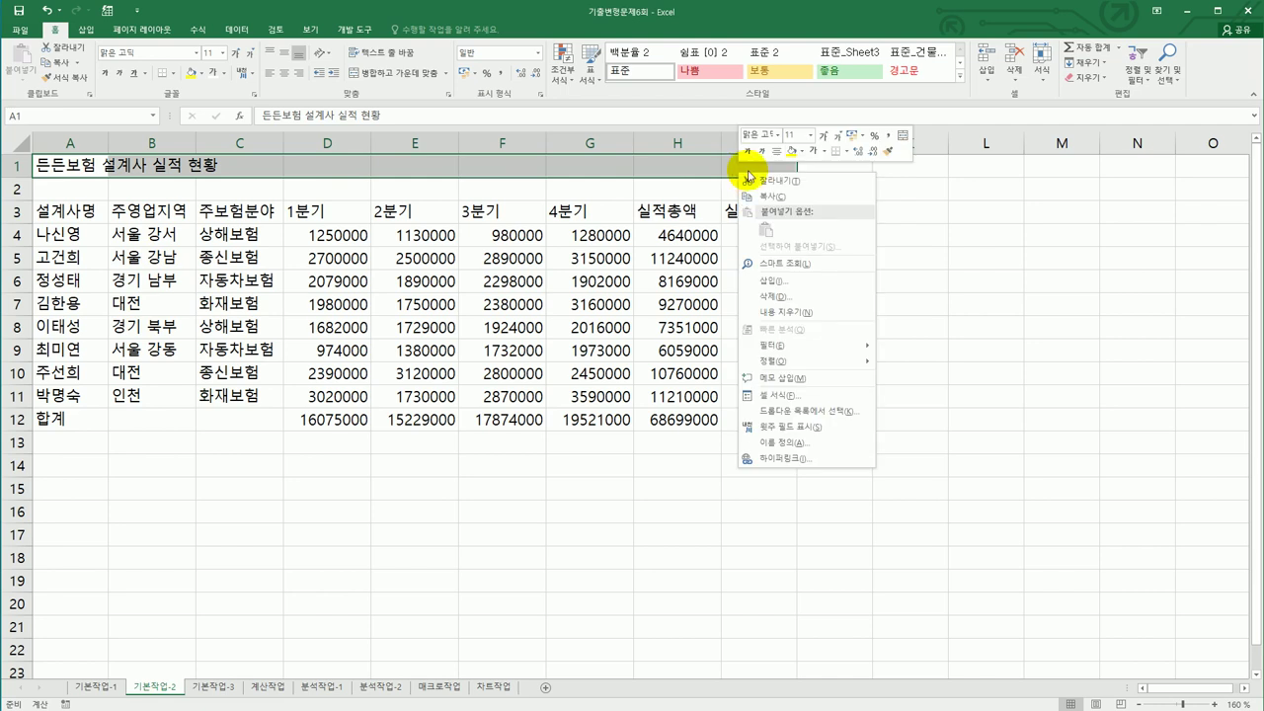
pyautogui.click(801, 397)
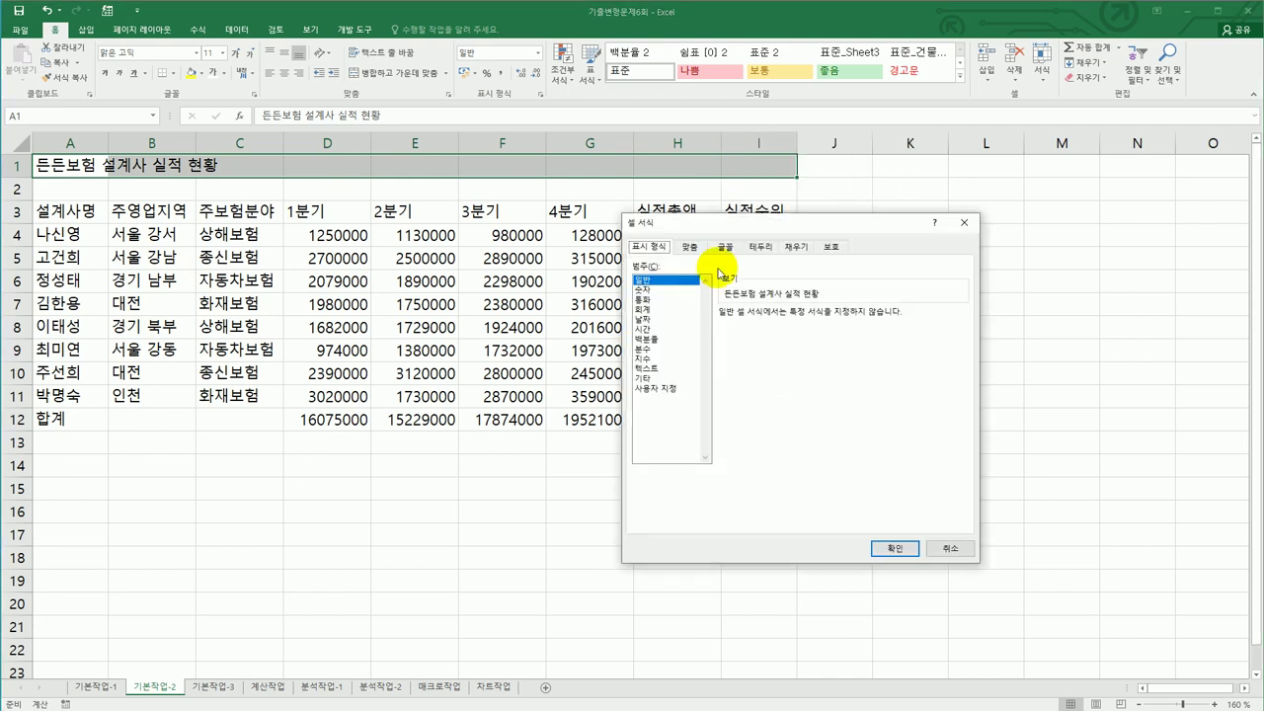
pyautogui.click(700, 250)
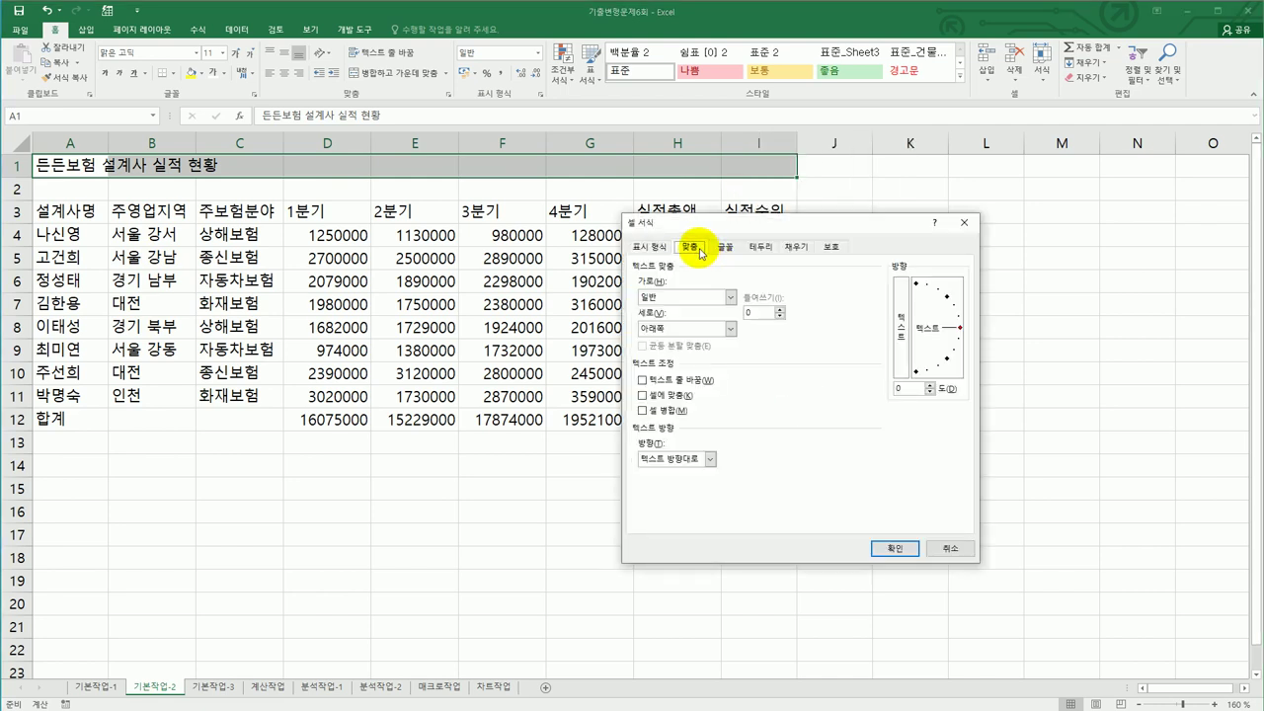
pyautogui.click(677, 411)
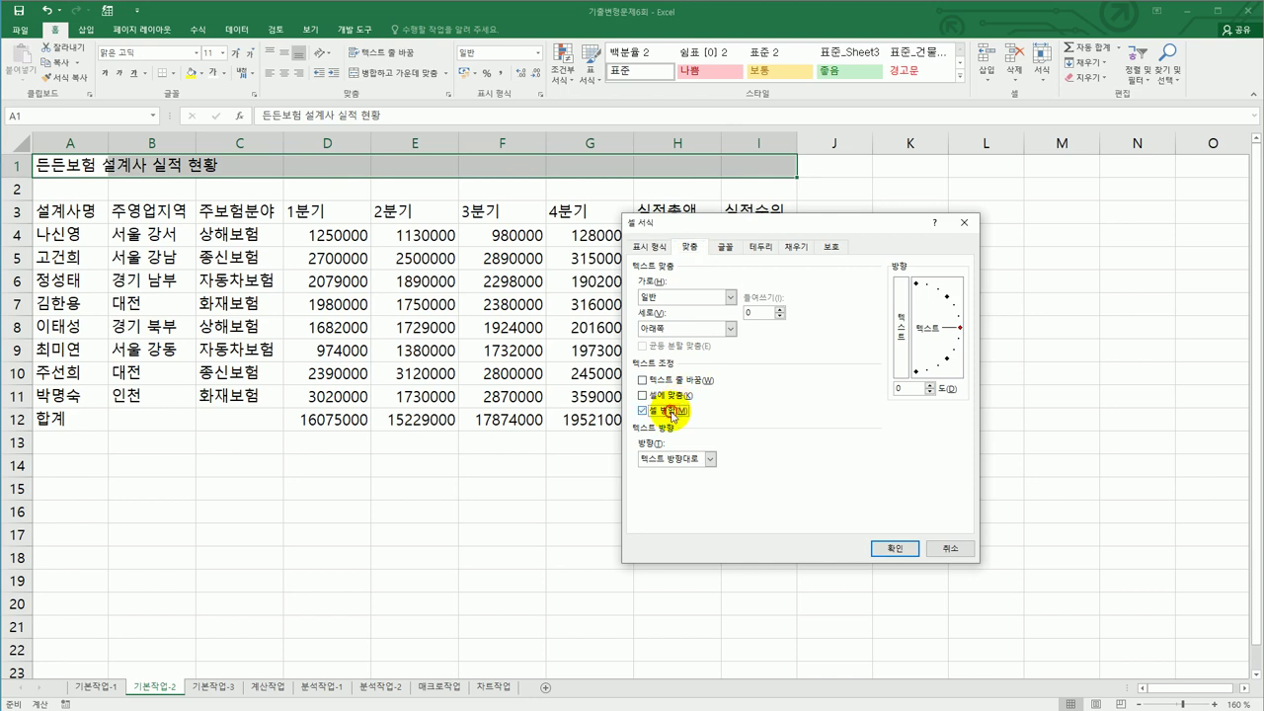
pyautogui.click(685, 298)
pyautogui.click(681, 329)
pyautogui.click(685, 329)
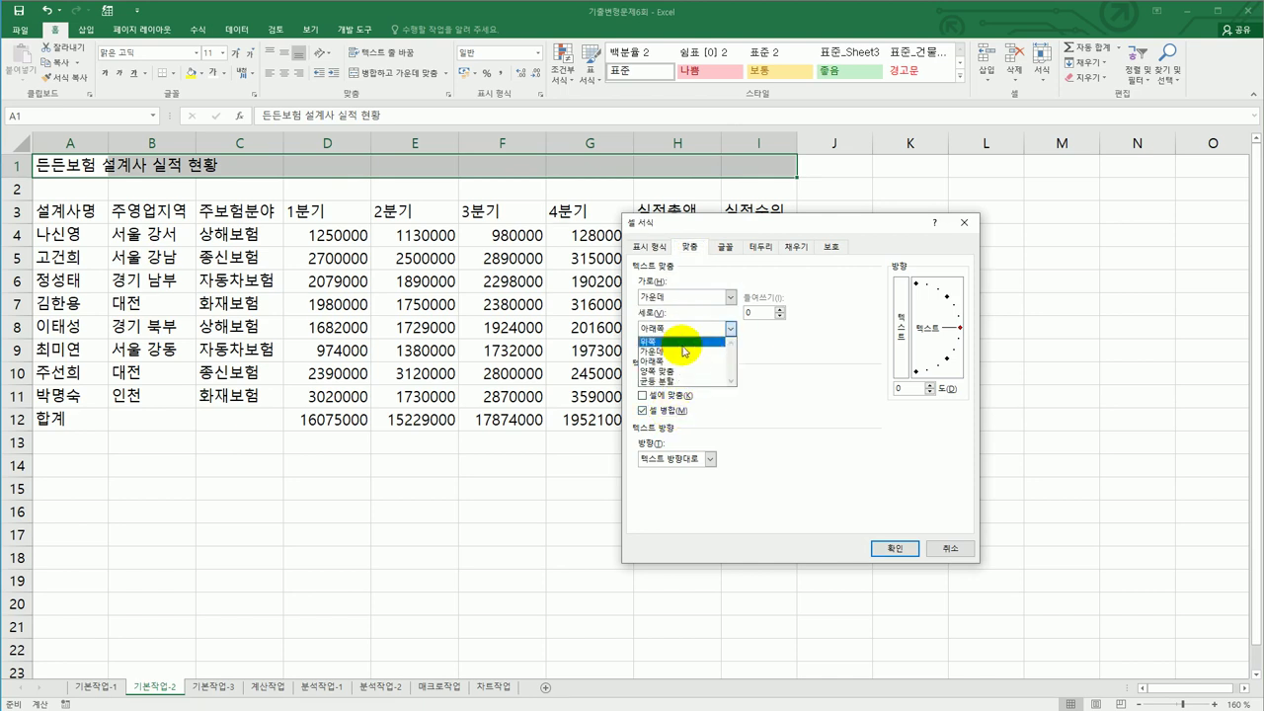
pyautogui.click(684, 350)
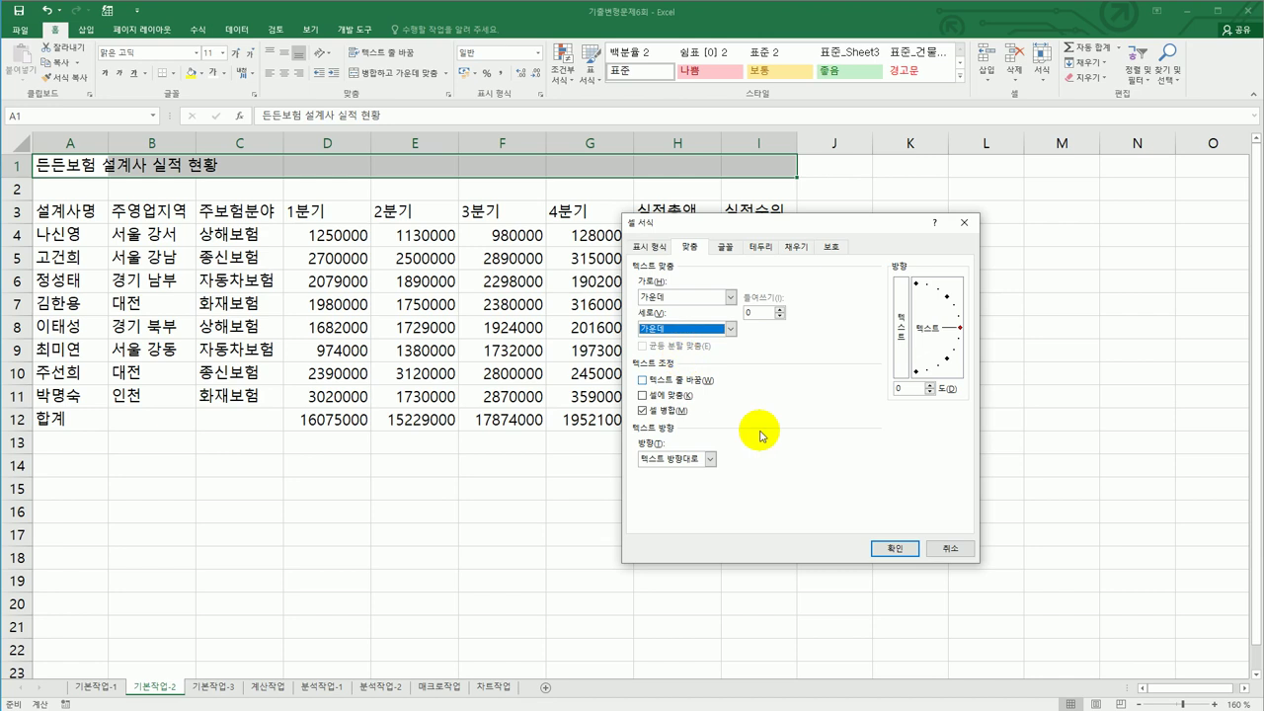
pyautogui.click(894, 548)
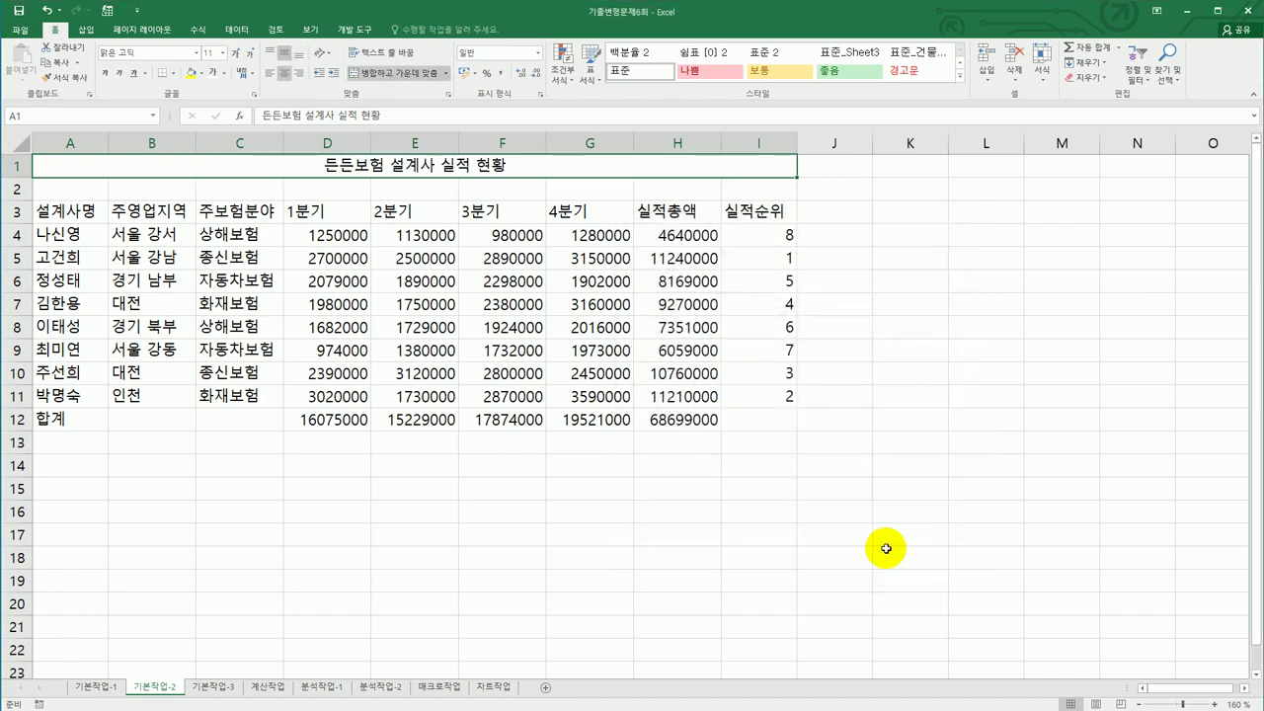
# Format the merged title in row 1 with the 궁서체 font, size 15 and an underline.
pyautogui.click(197, 55)
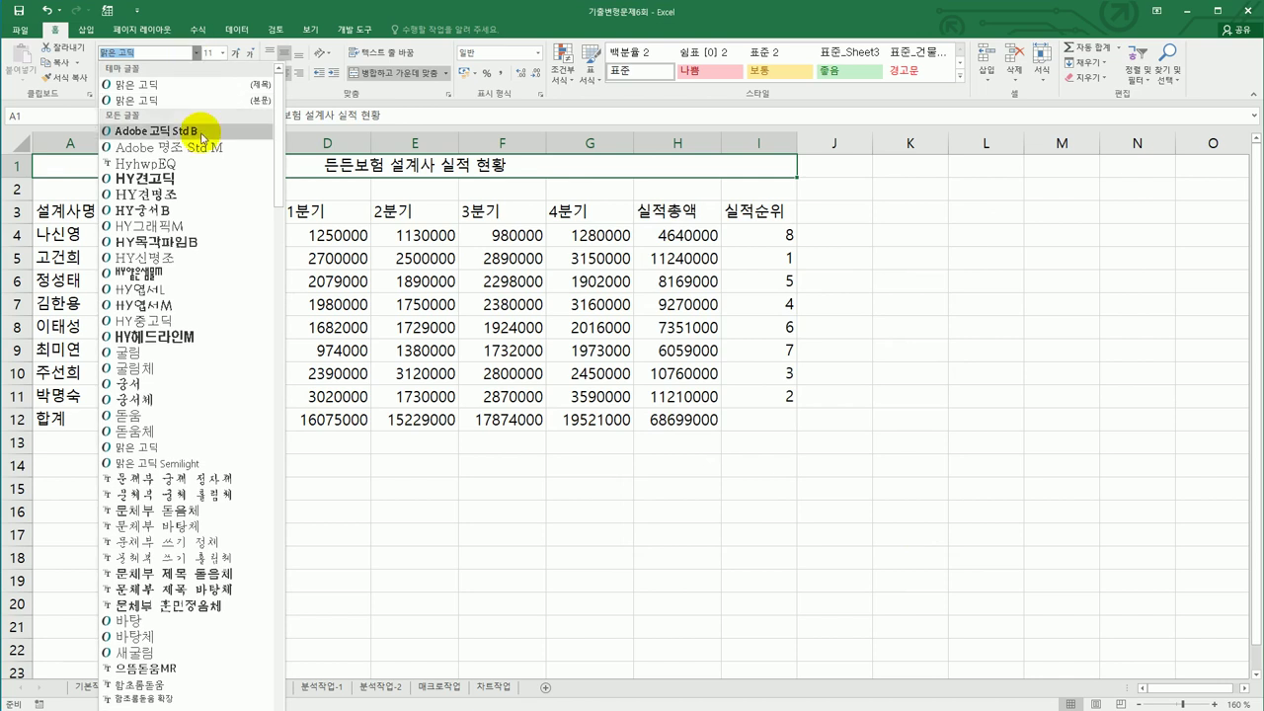
pyautogui.click(169, 397)
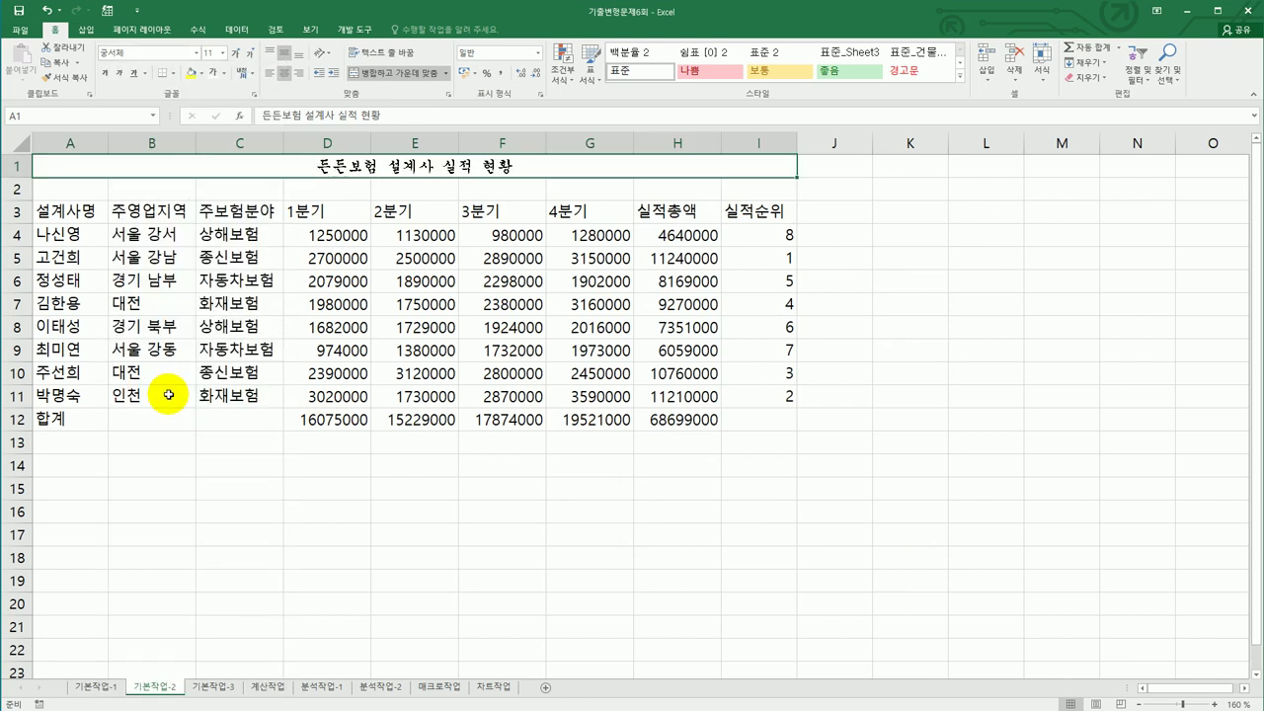
pyautogui.click(211, 52)
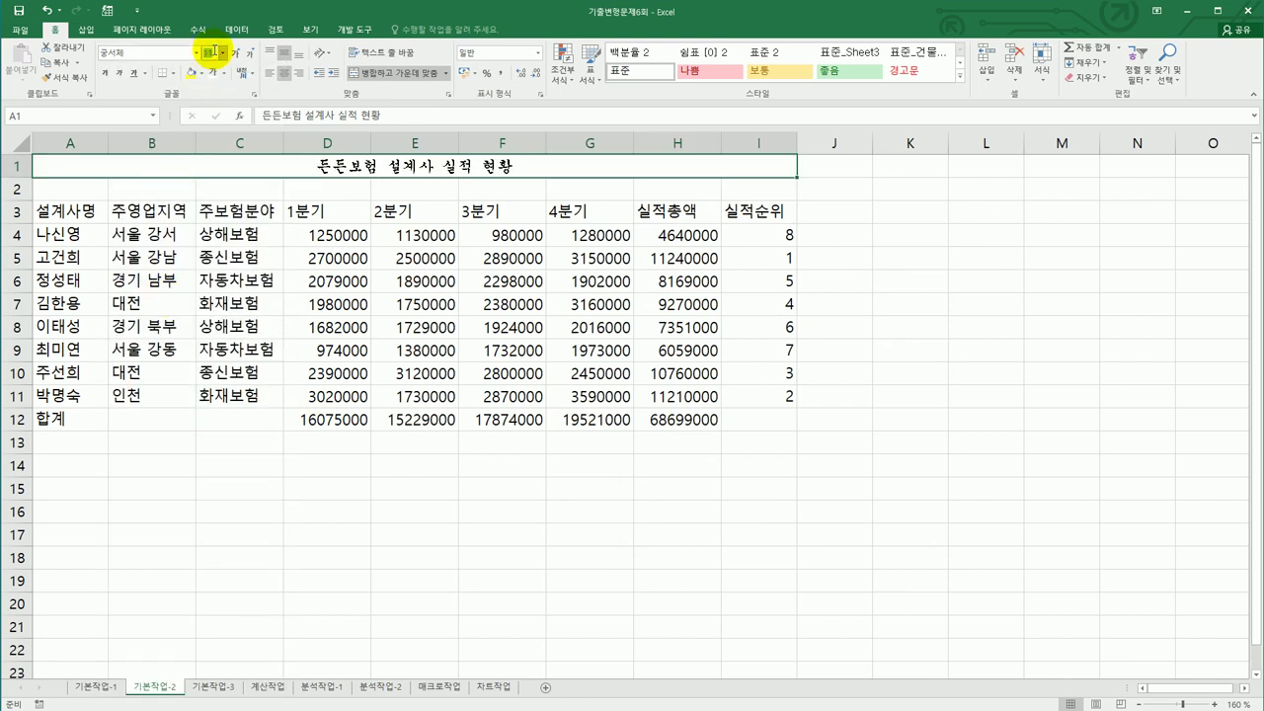
pyautogui.write('15')
pyautogui.press('Return')
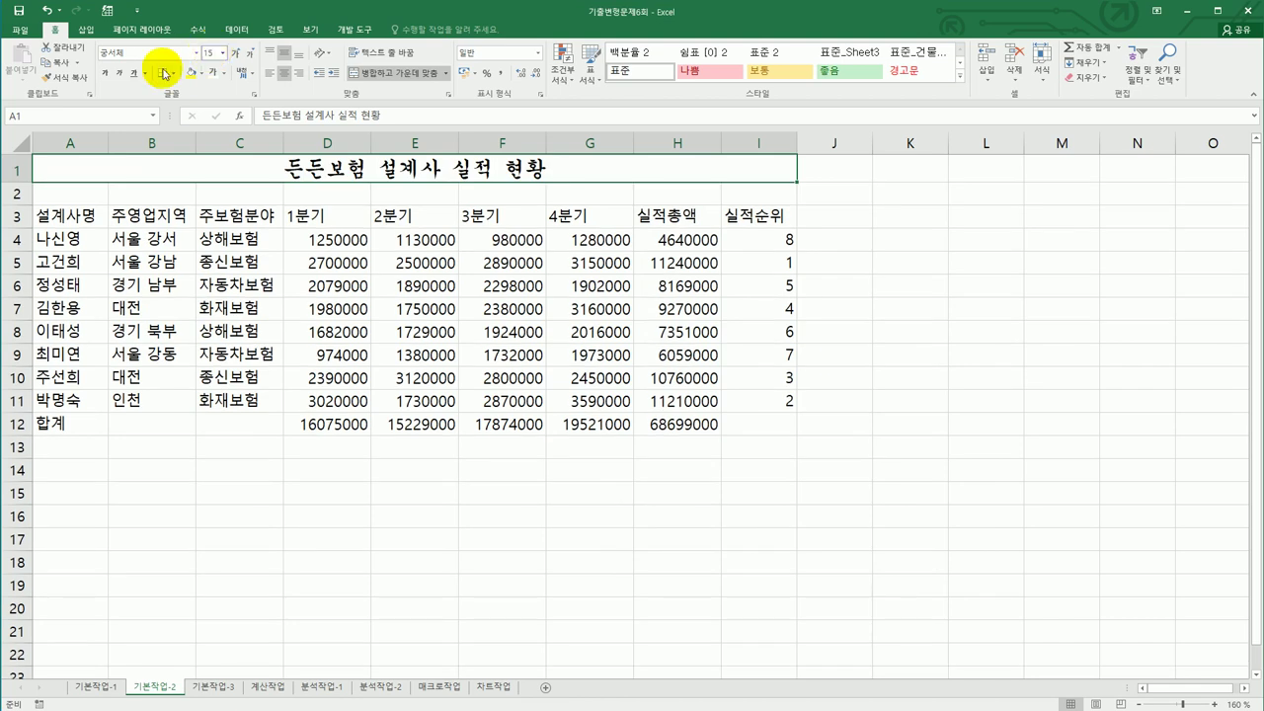
pyautogui.click(134, 74)
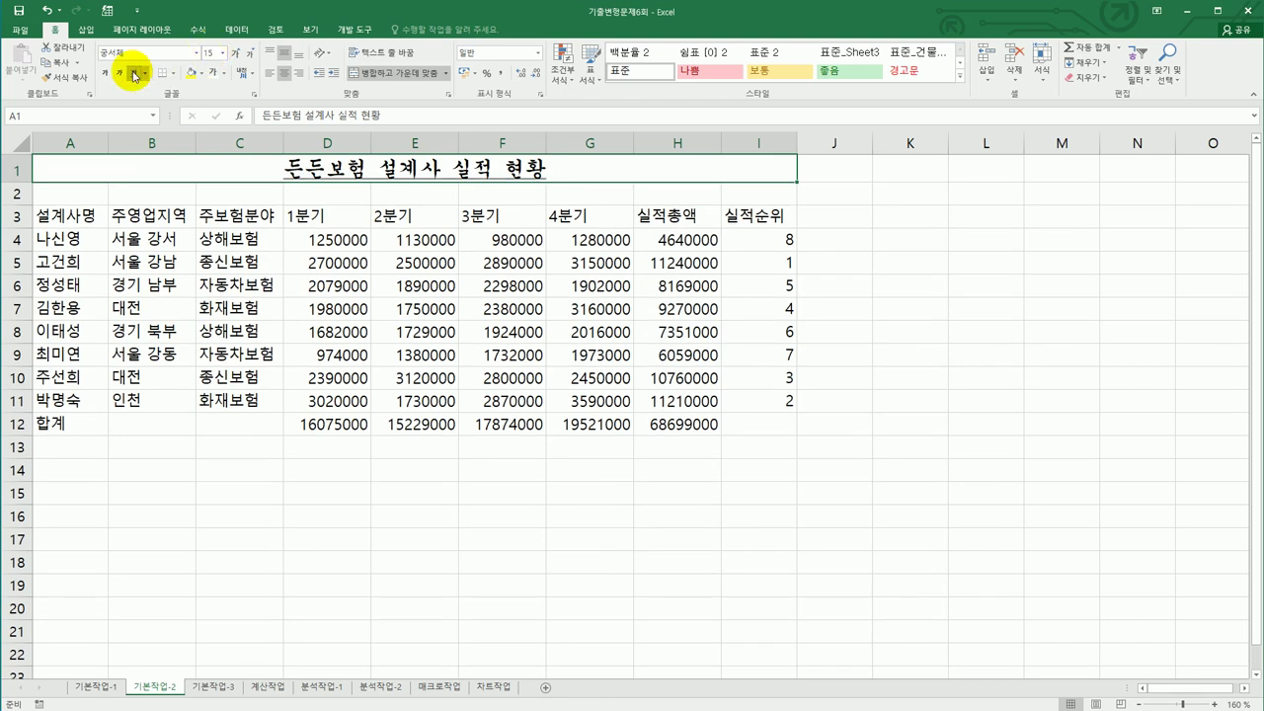
# Enter the custom number format #,##0, for cells D4:H12 so the amounts display in thousands.
pyautogui.moveTo(358, 239); pyautogui.dragTo(657, 434)
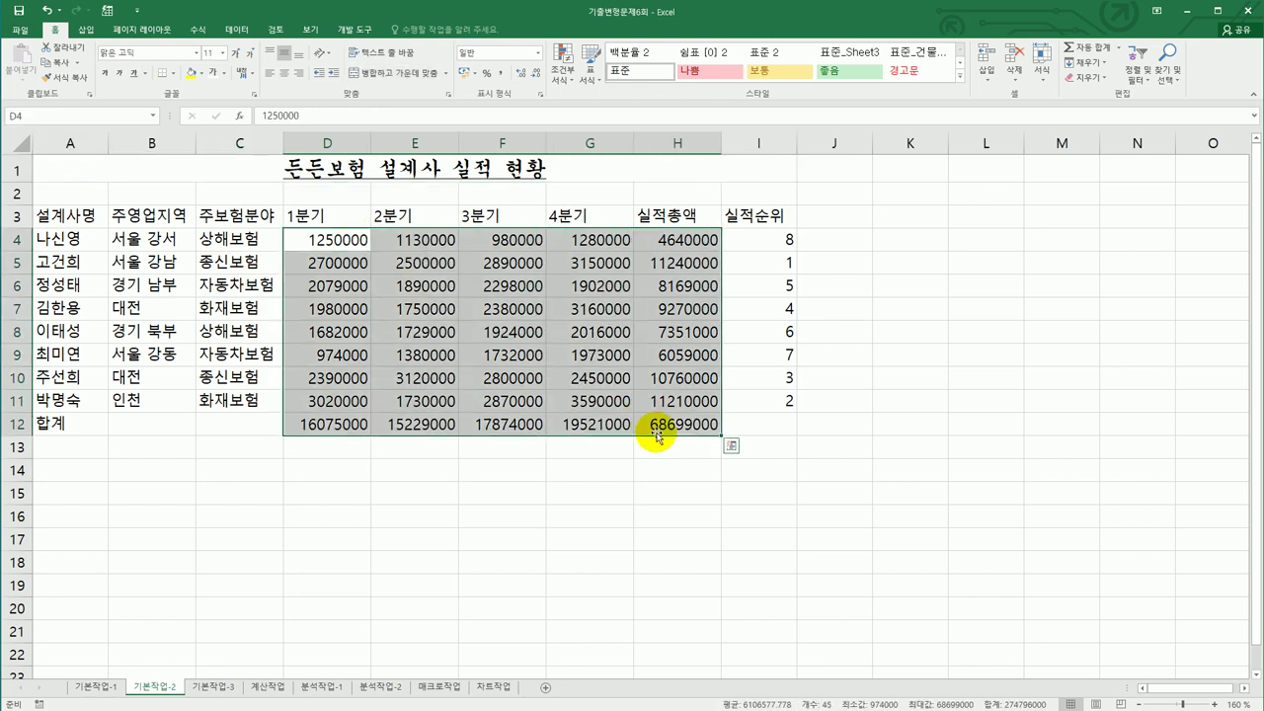
pyautogui.rightClick(590, 309)
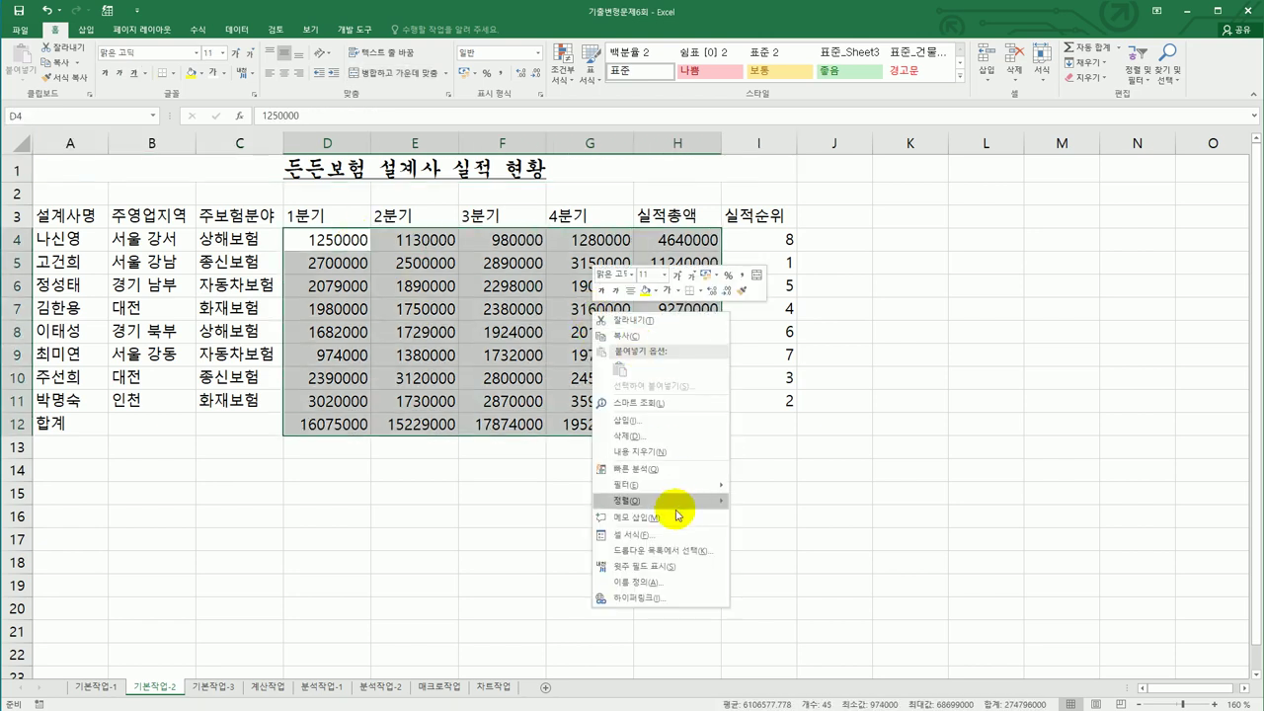
pyautogui.click(667, 534)
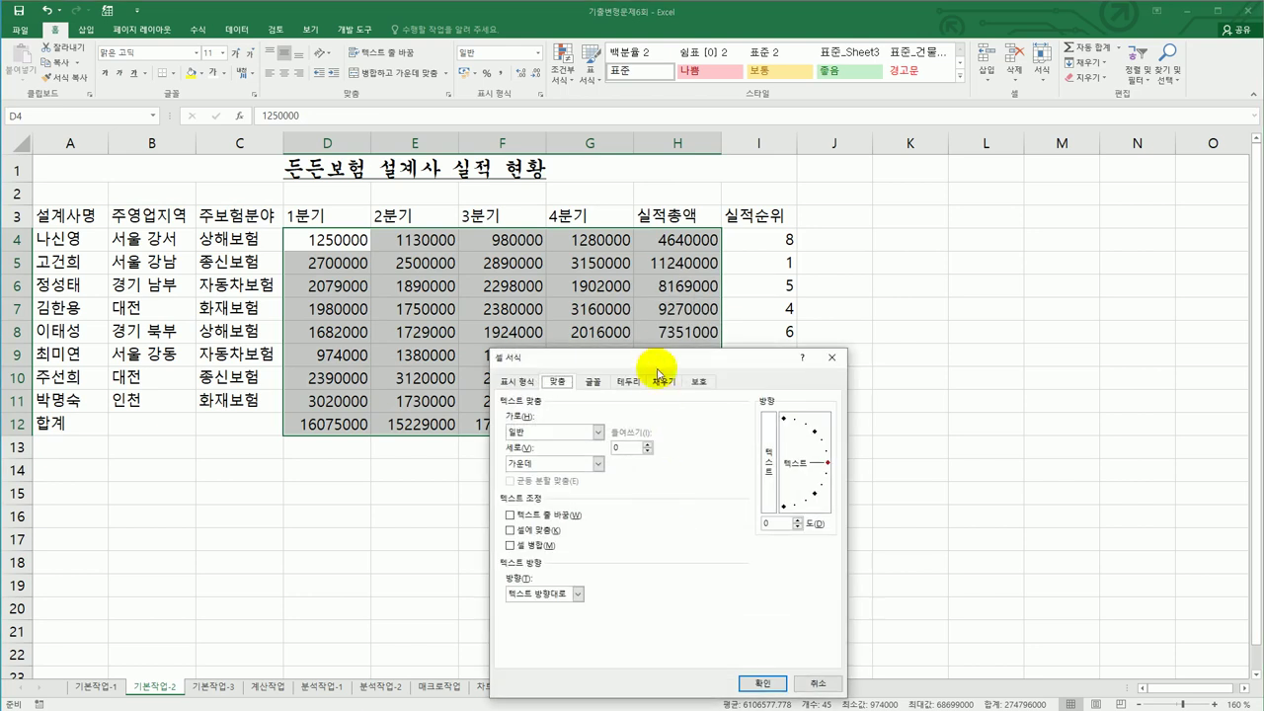
pyautogui.moveTo(657, 367); pyautogui.dragTo(858, 233)
pyautogui.click(718, 254)
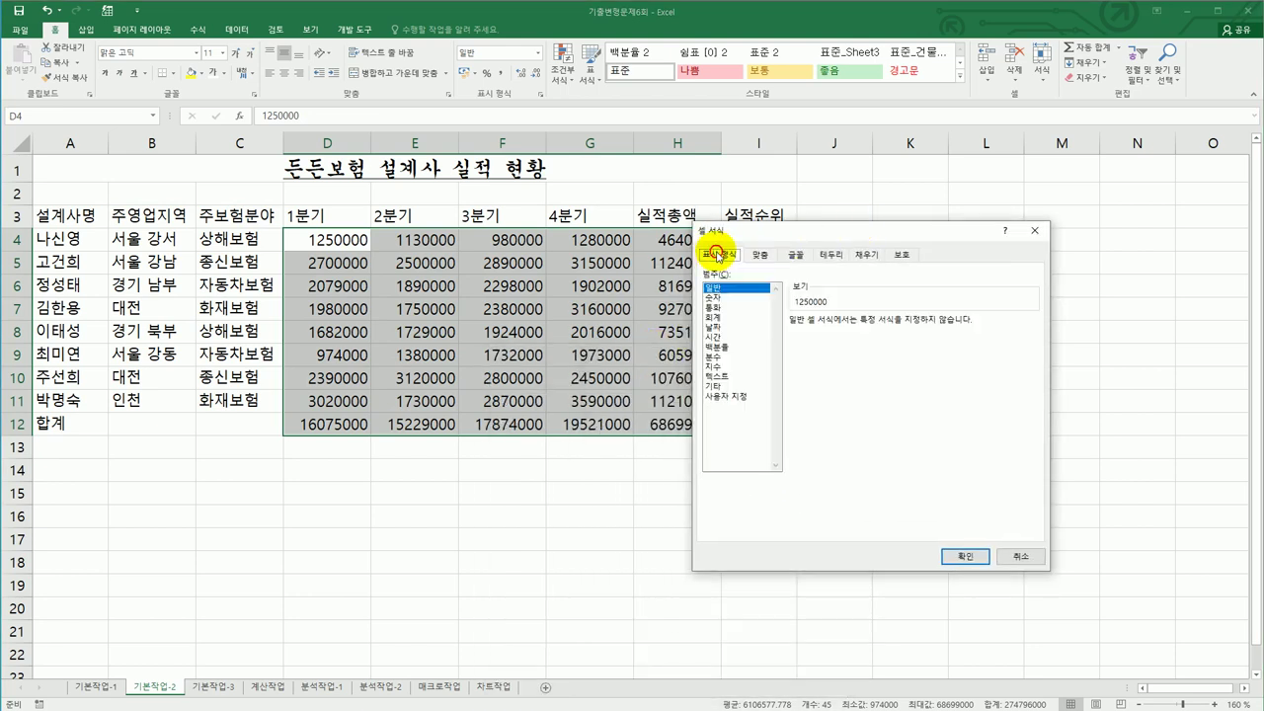
pyautogui.click(729, 396)
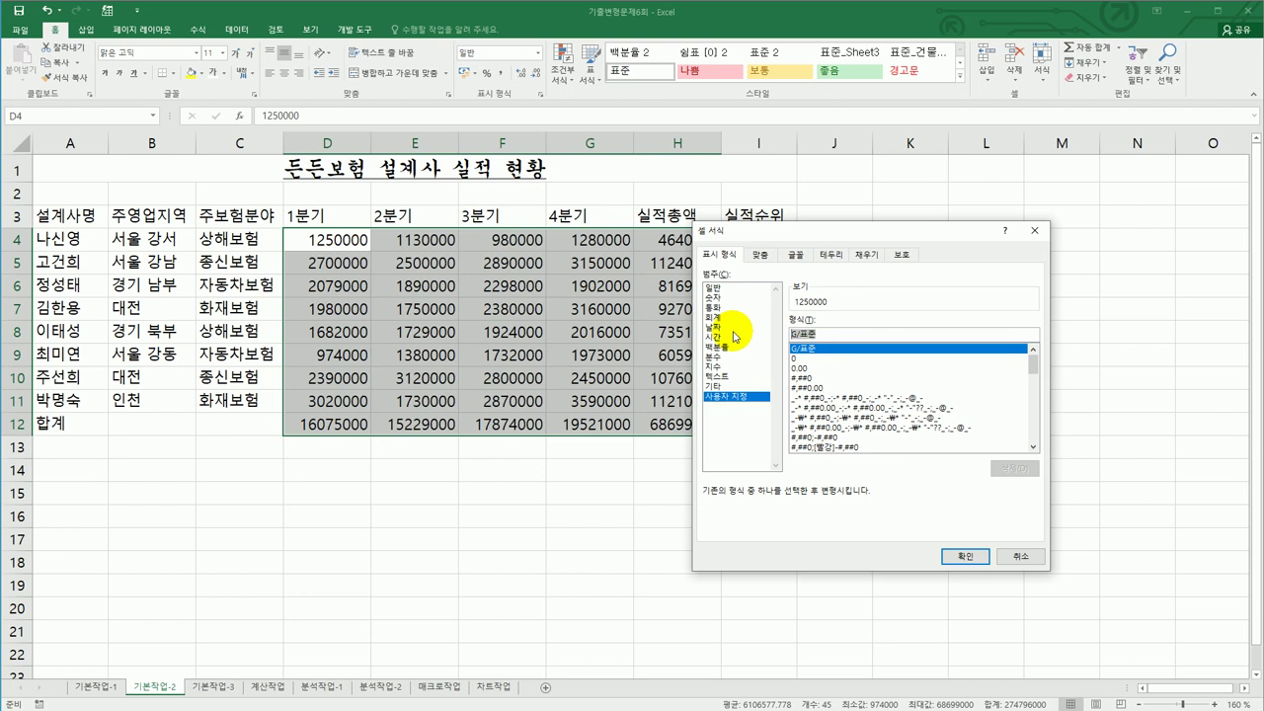
pyautogui.write('#,')
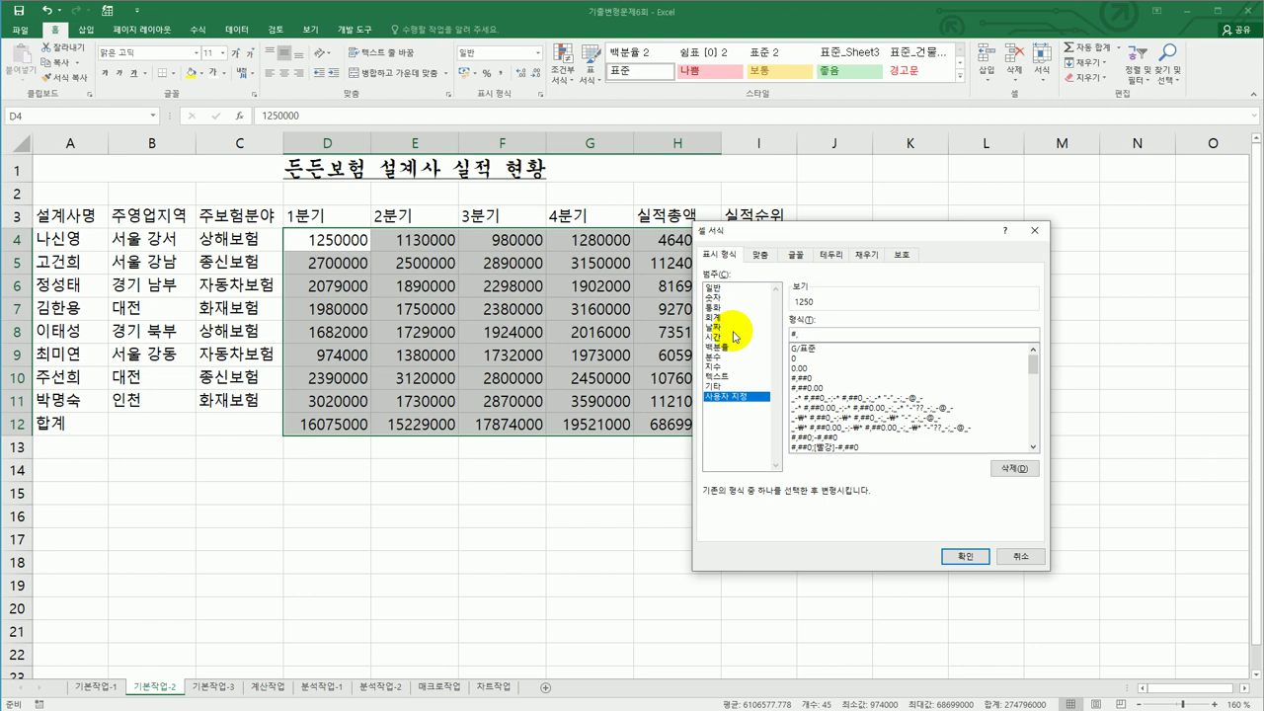
pyautogui.write('###,')
pyautogui.press('BackSpace')
pyautogui.write('0,')
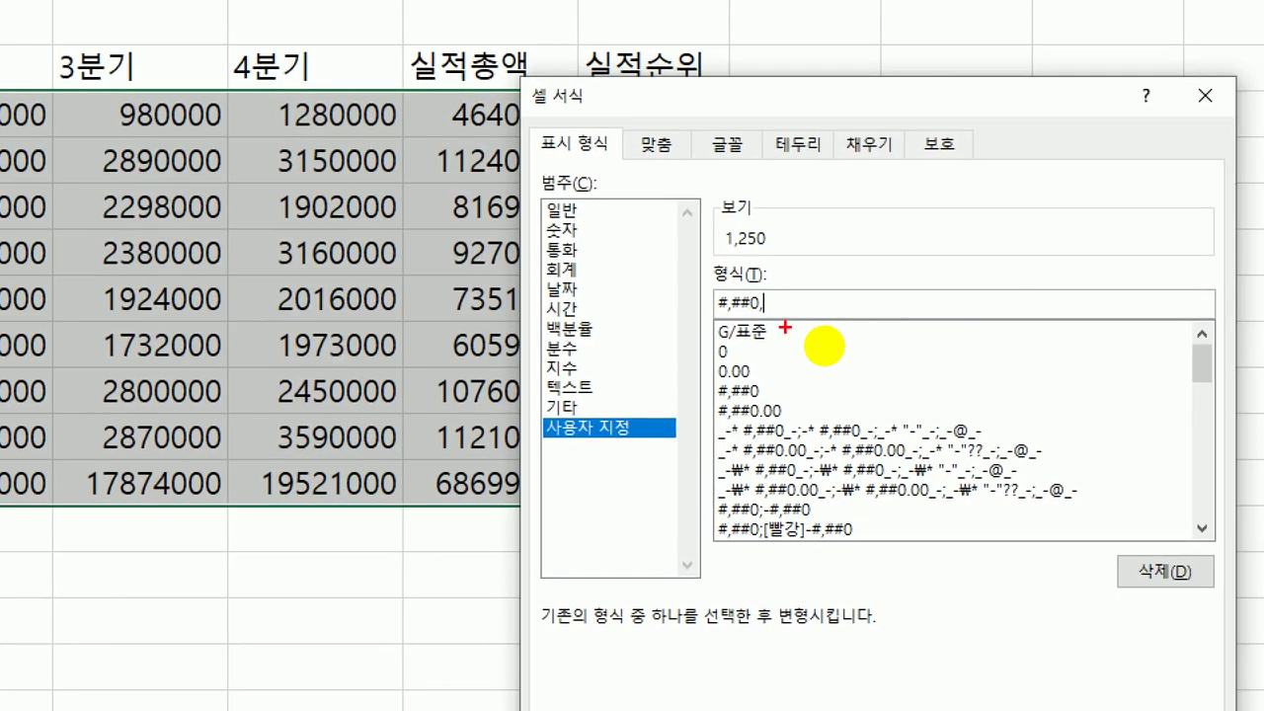
pyautogui.moveTo(785, 326)
pyautogui.mouseDown()
pyautogui.moveTo(667, 329)
pyautogui.moveTo(691, 286)
pyautogui.moveTo(775, 284)
pyautogui.moveTo(785, 321)
pyautogui.mouseUp()
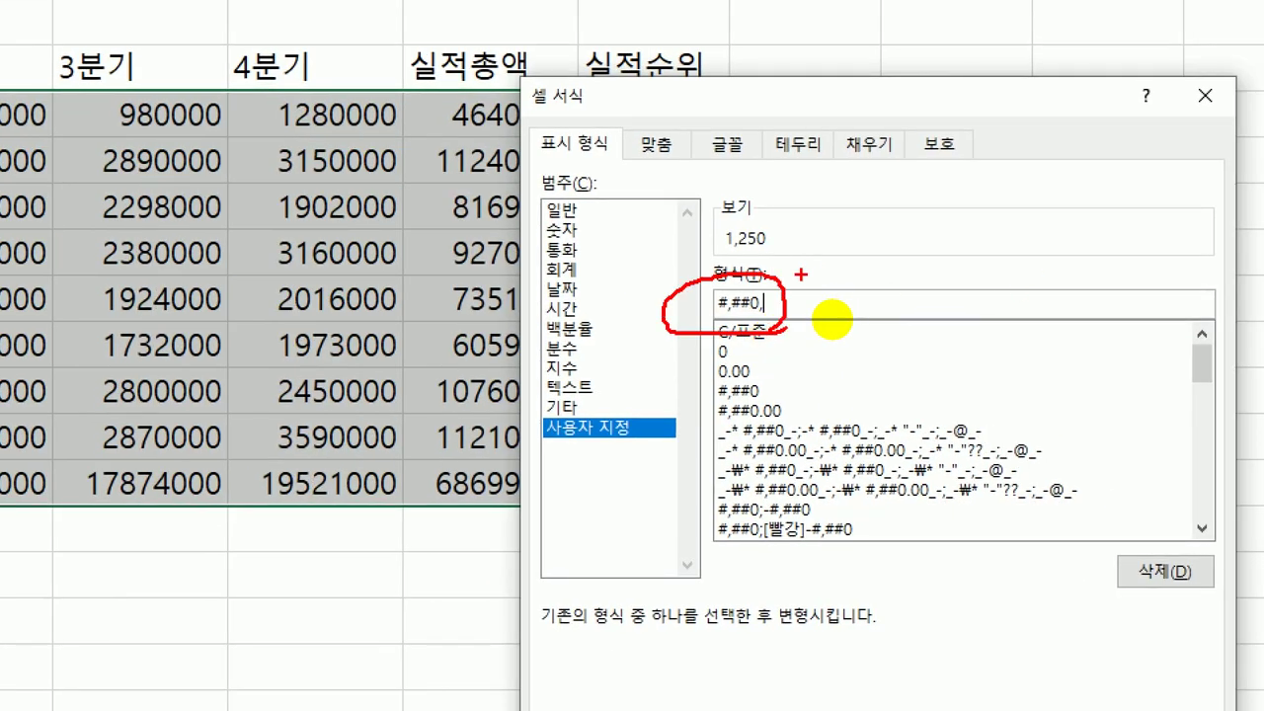
pyautogui.moveTo(803, 210)
pyautogui.mouseDown()
pyautogui.moveTo(804, 251)
pyautogui.moveTo(812, 212)
pyautogui.moveTo(790, 255)
pyautogui.mouseUp()
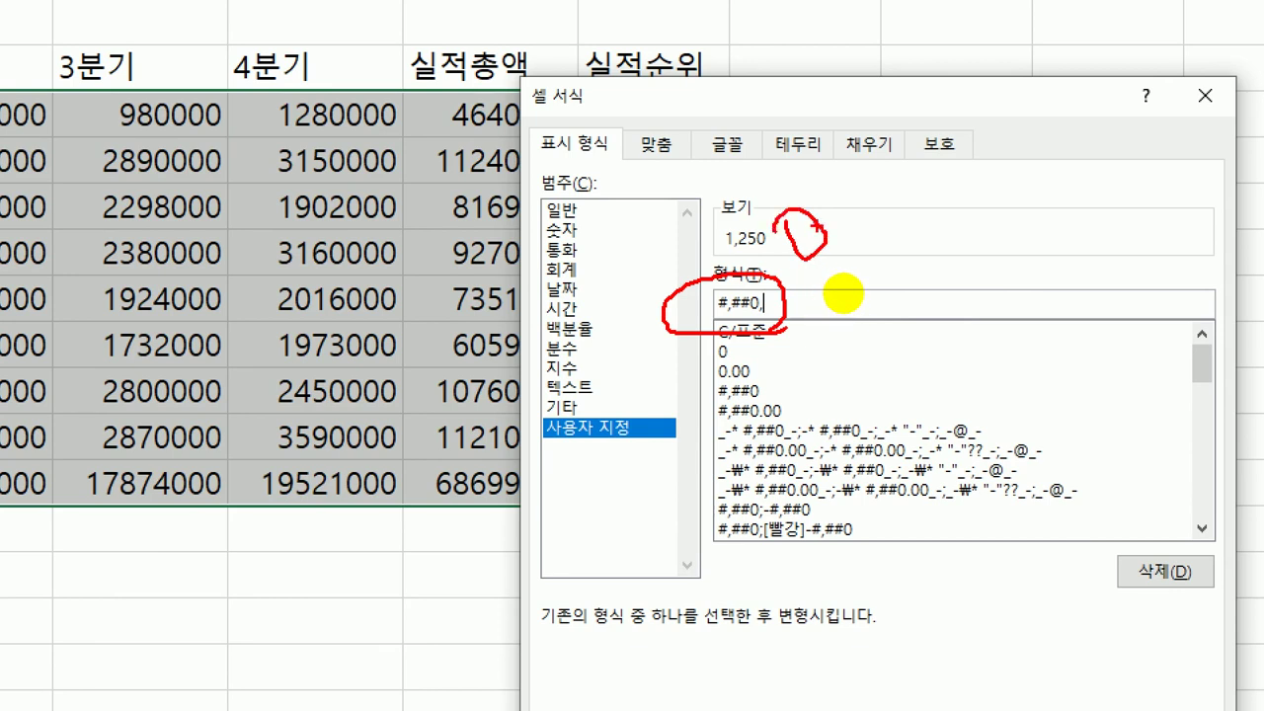
pyautogui.moveTo(841, 218)
pyautogui.mouseDown()
pyautogui.moveTo(857, 247)
pyautogui.moveTo(877, 202)
pyautogui.moveTo(869, 222)
pyautogui.moveTo(893, 202)
pyautogui.moveTo(894, 229)
pyautogui.mouseUp()
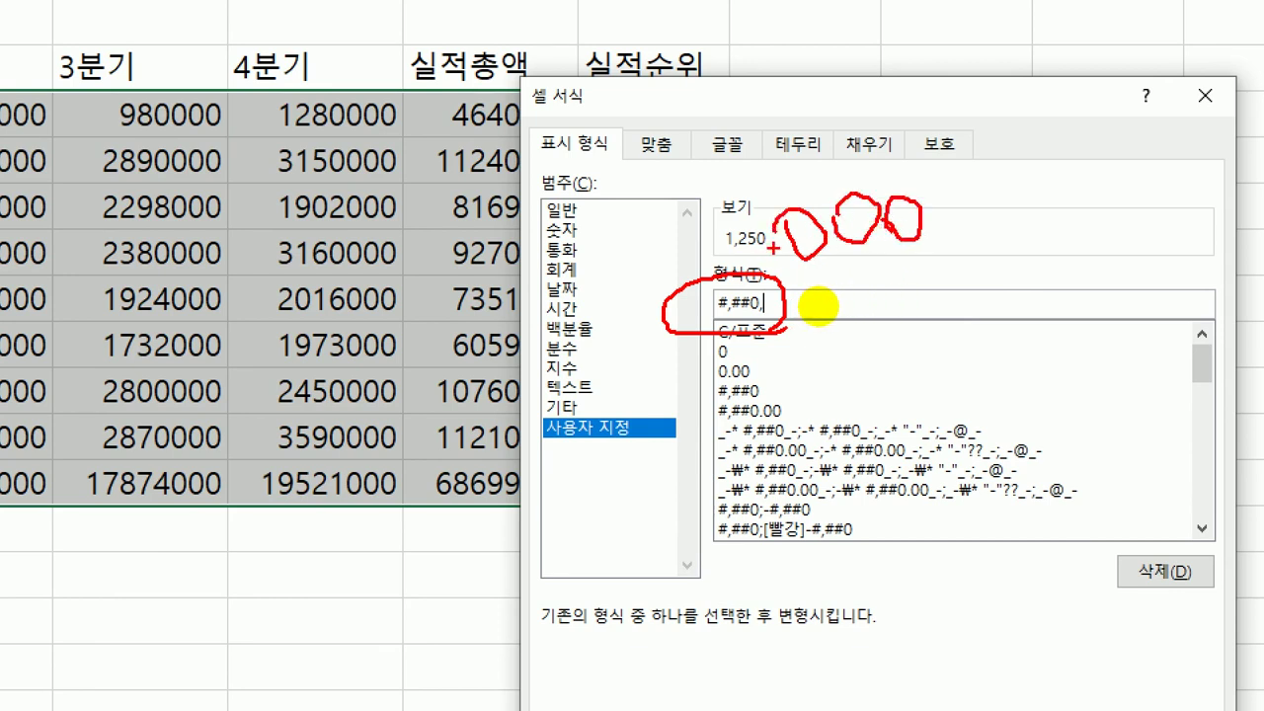
pyautogui.moveTo(766, 229); pyautogui.dragTo(764, 273)
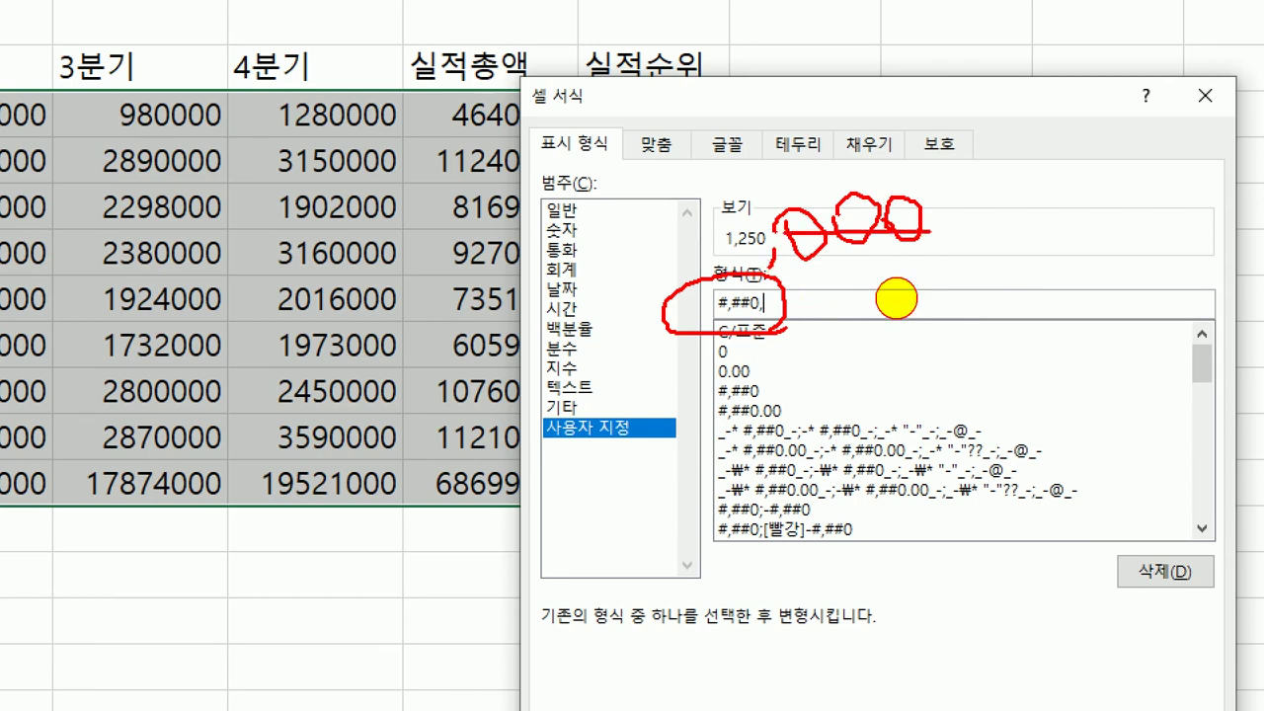
pyautogui.press('Escape')
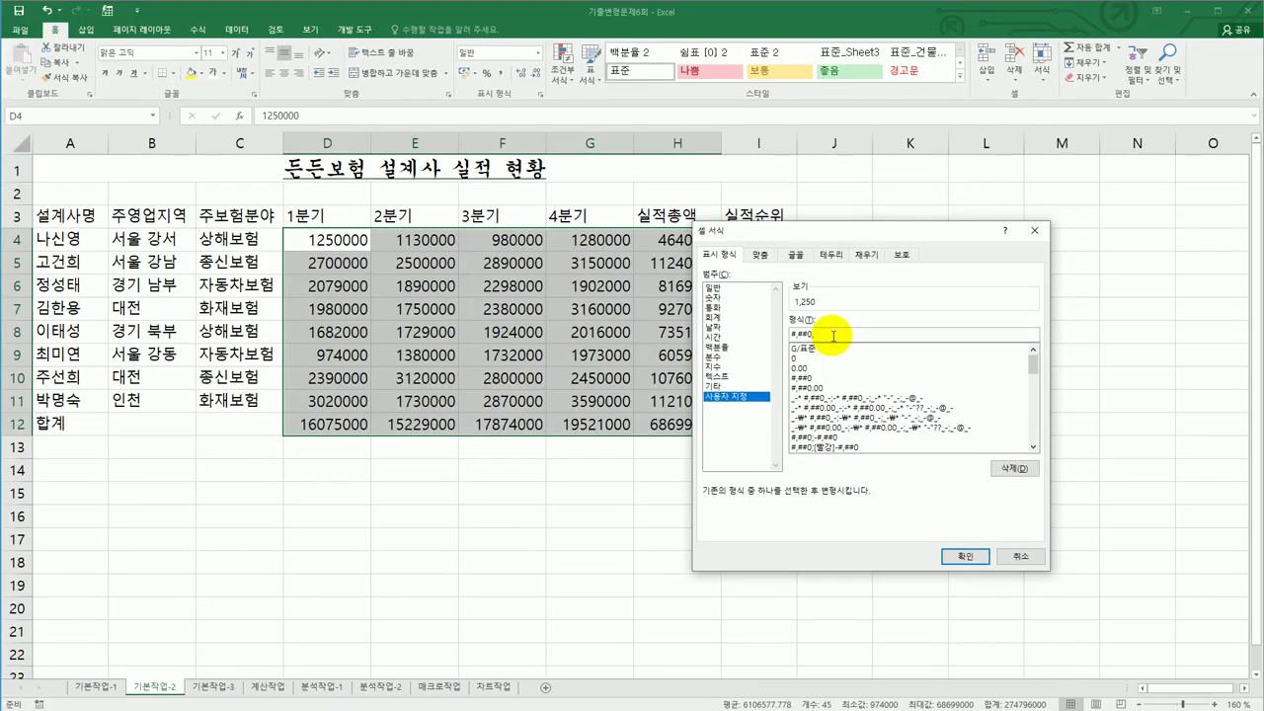
# Append the quoted suffix "천원" to the custom number format and apply it to D4:H12.
pyautogui.write('천원"')
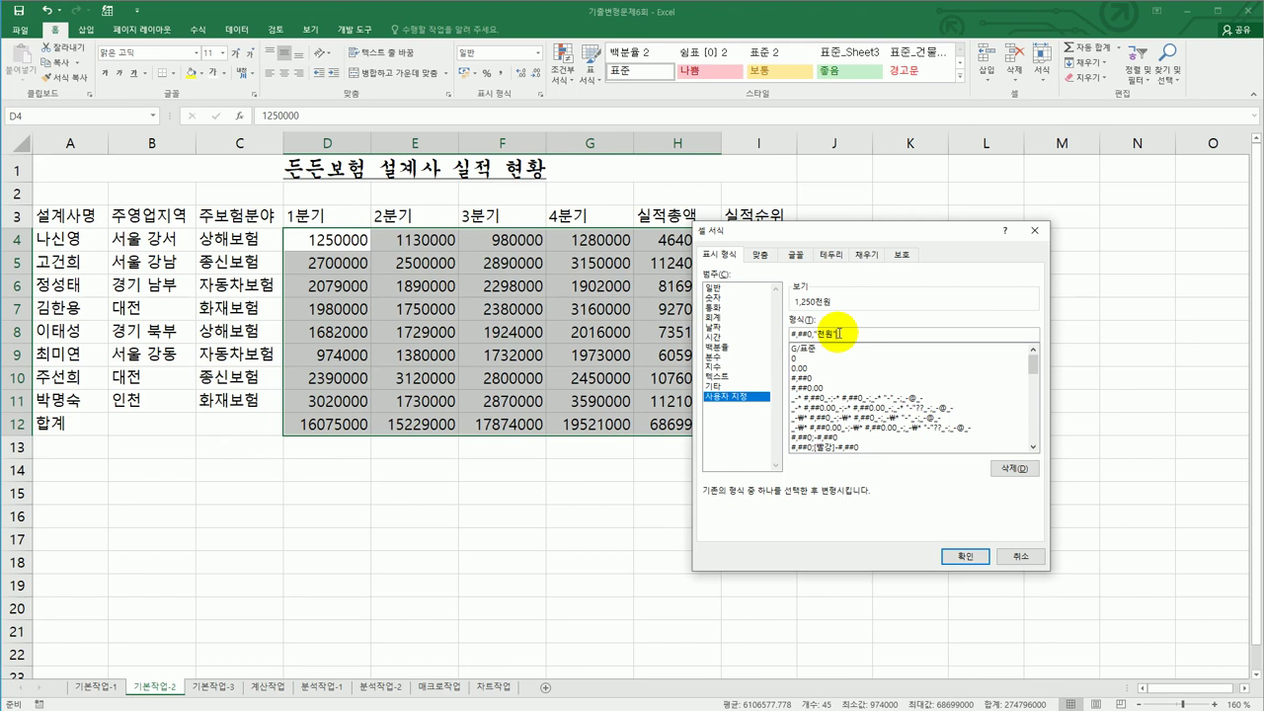
pyautogui.click(960, 555)
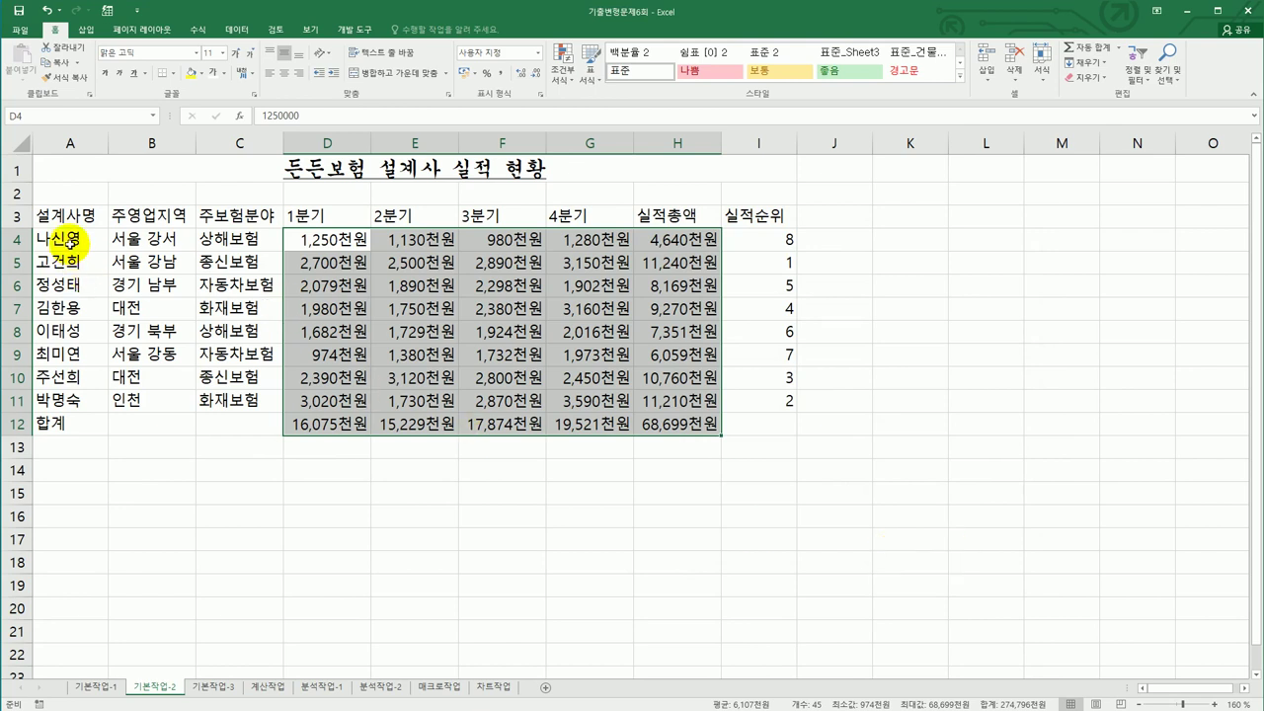
# Define the name 설계사명 for the range A4:A11.
pyautogui.moveTo(69, 242); pyautogui.dragTo(47, 397)
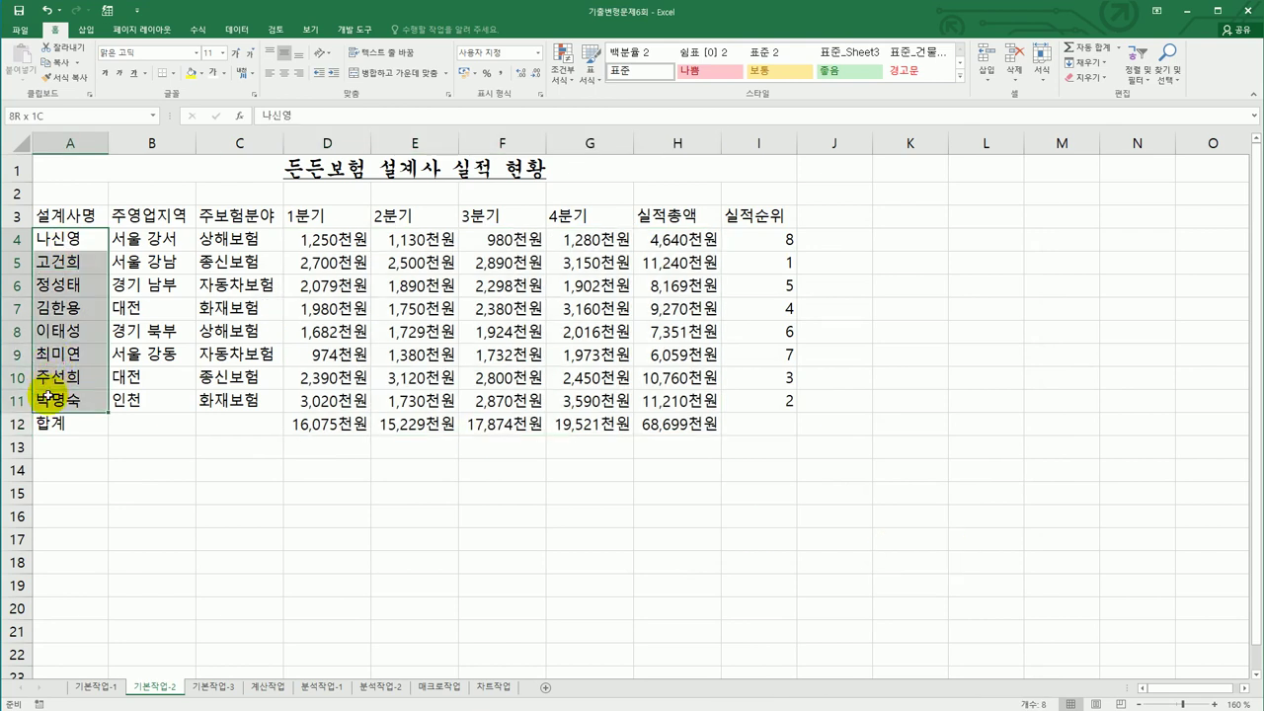
pyautogui.click(59, 117)
pyautogui.write('설계사명')
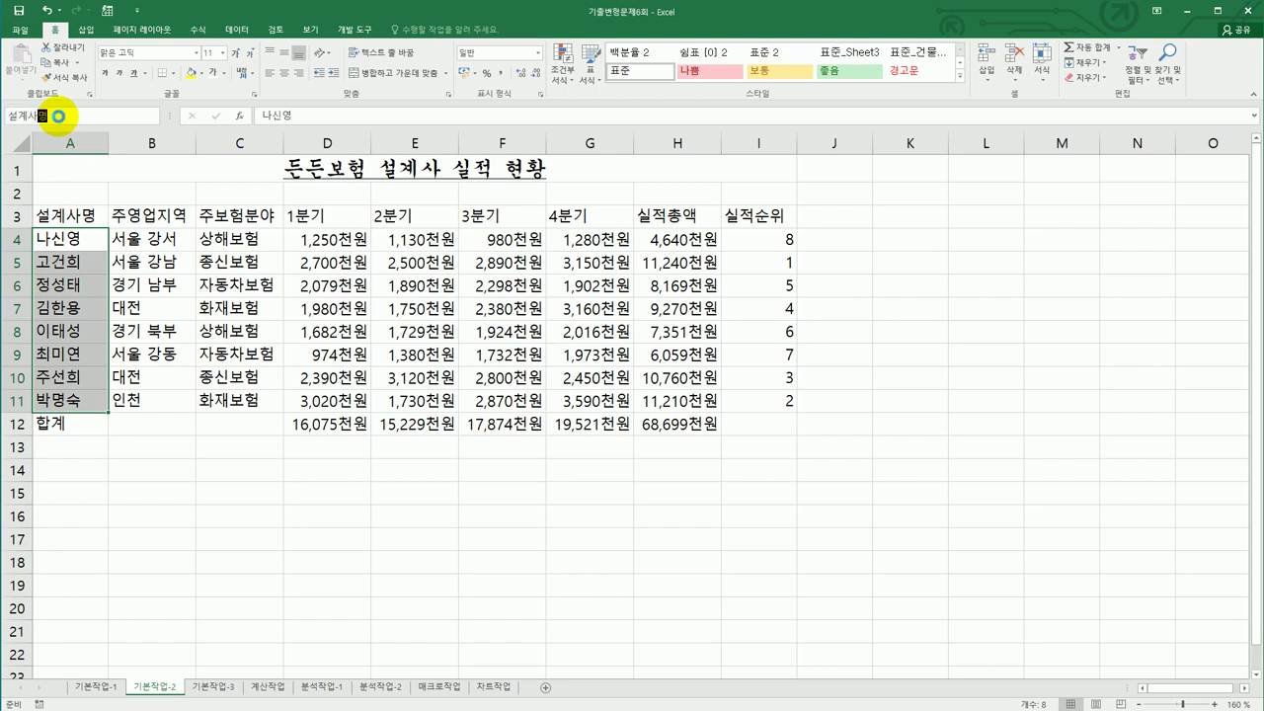
pyautogui.press('Return')
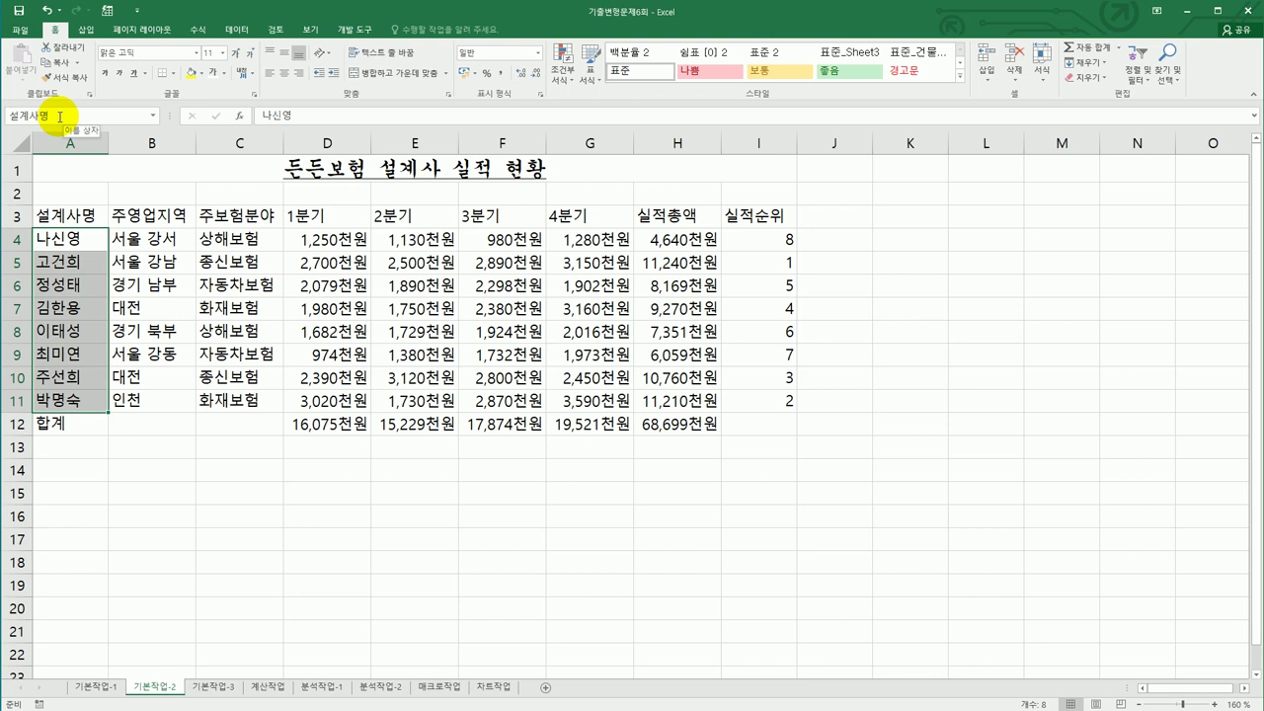
# Center the header cells A3:I3 horizontally and make their text bold.
pyautogui.moveTo(48, 213); pyautogui.dragTo(723, 227)
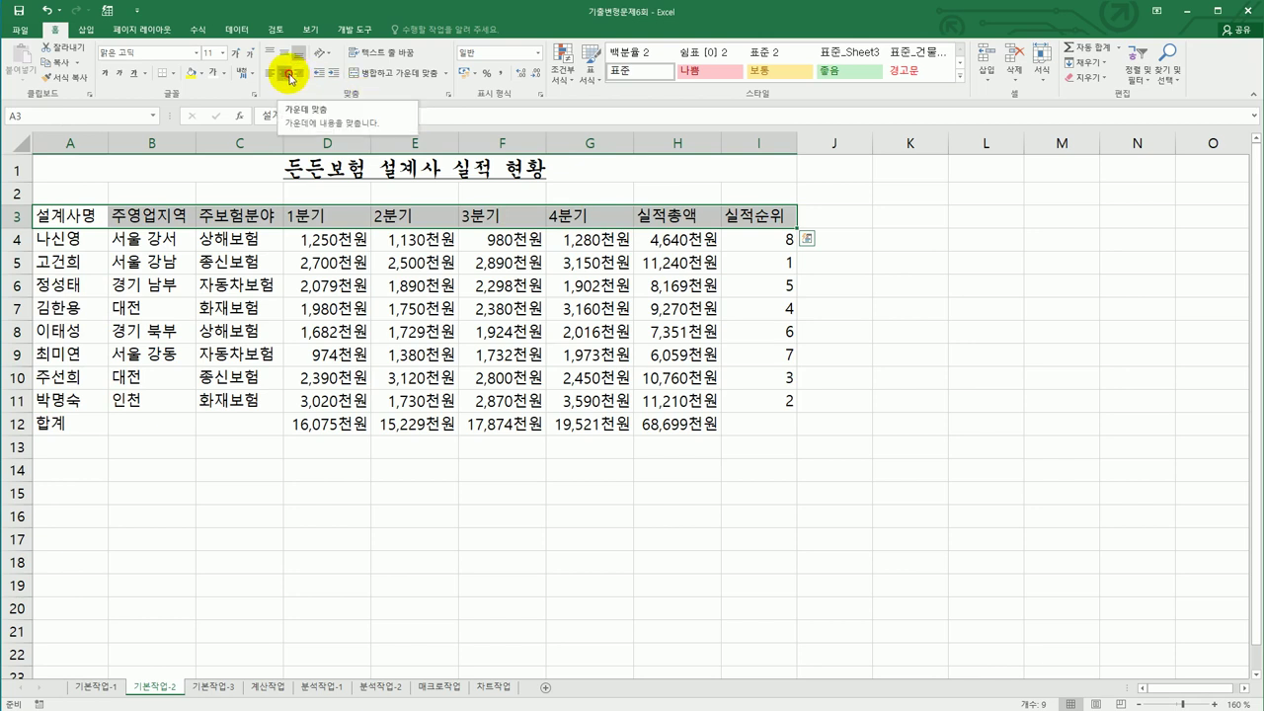
pyautogui.click(288, 75)
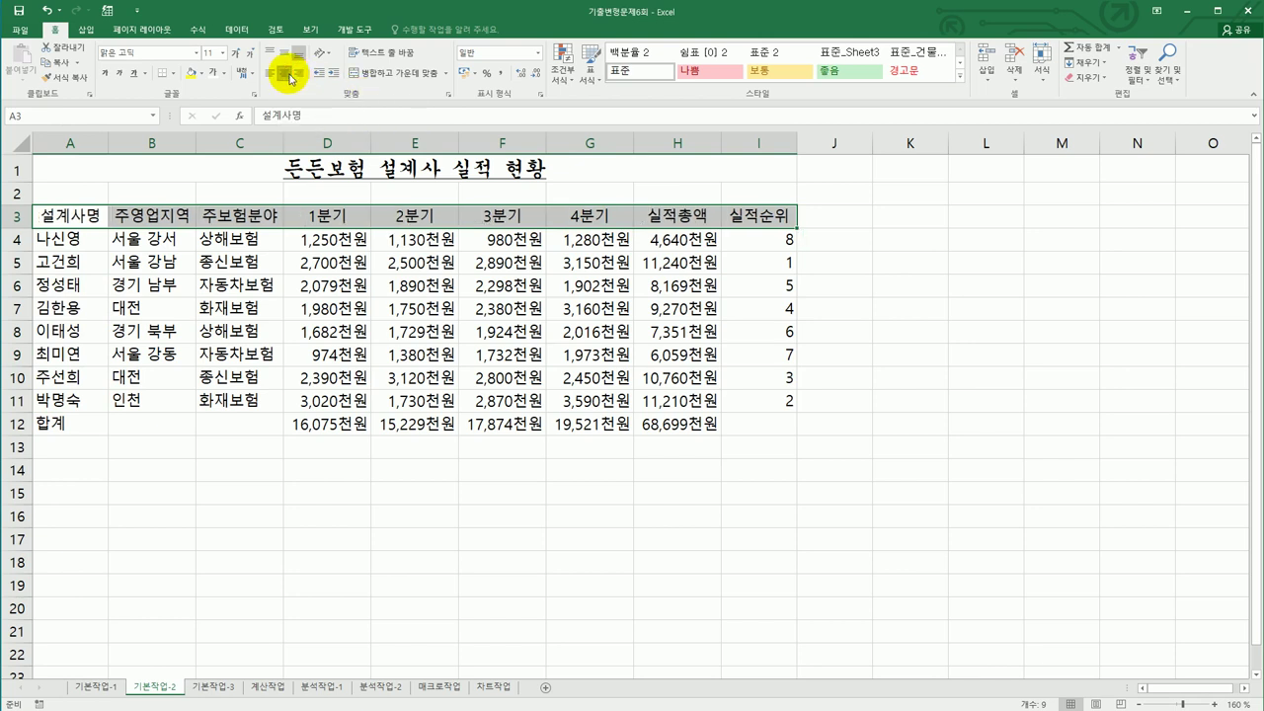
pyautogui.click(104, 74)
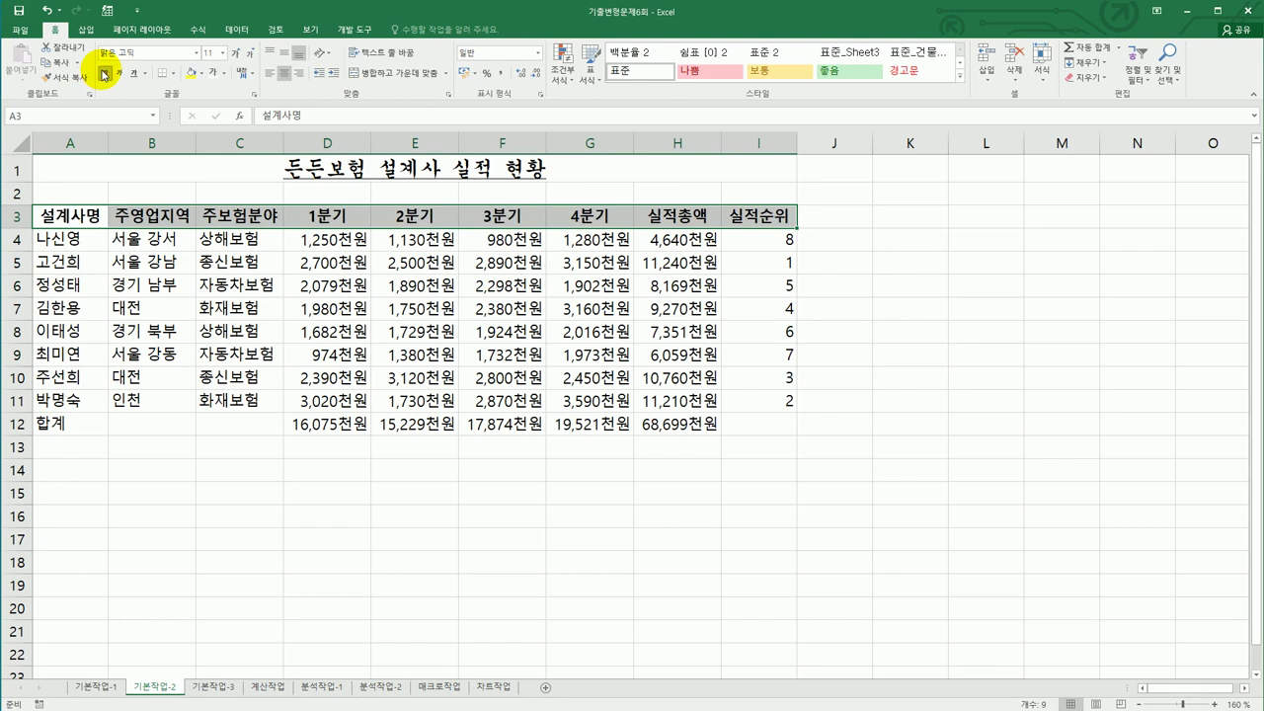
# Give the header cells A3:I3 the standard blue font color and a yellow fill.
pyautogui.click(223, 73)
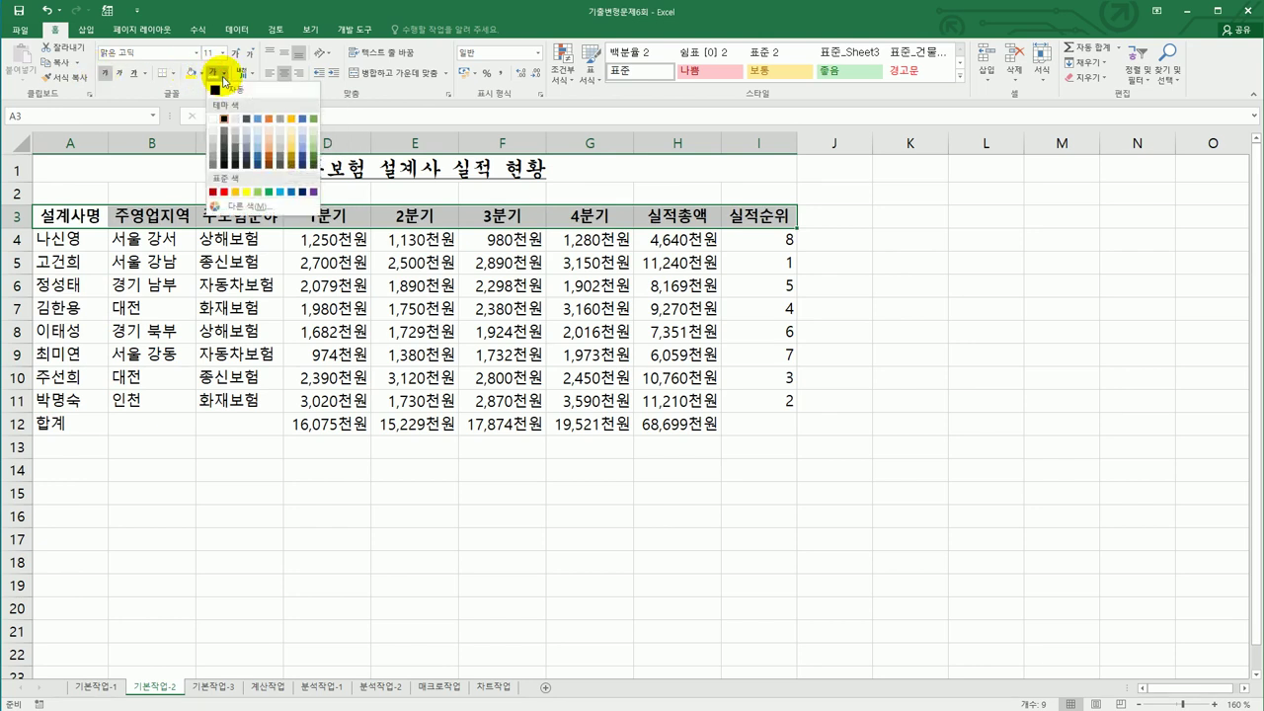
pyautogui.click(290, 193)
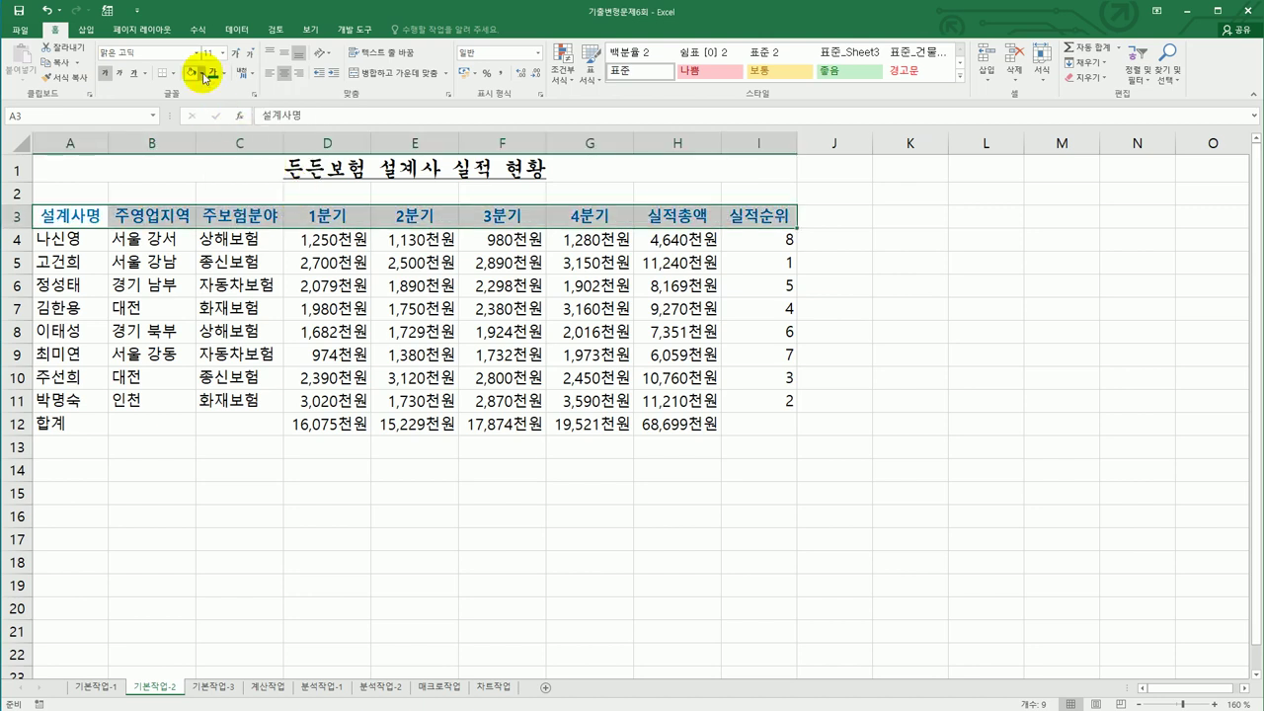
pyautogui.click(200, 73)
pyautogui.click(223, 175)
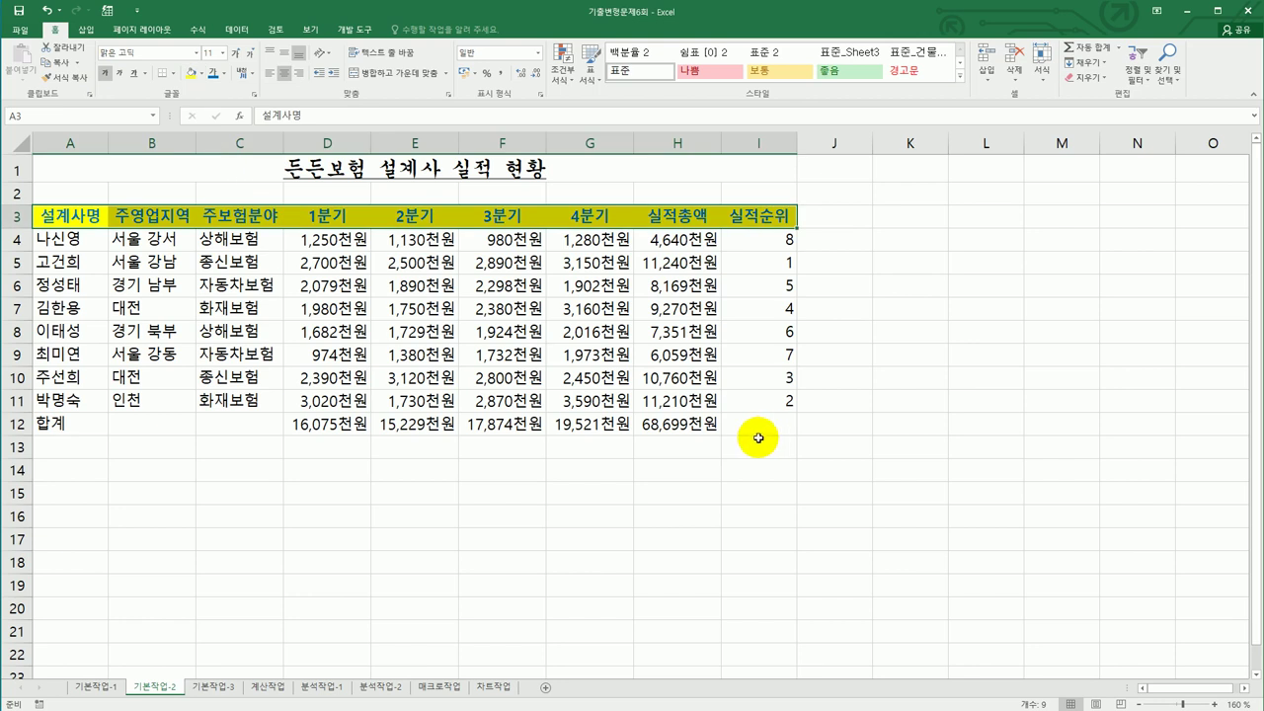
# Apply all borders (모든 테두리) to the table range A3:I12.
pyautogui.moveTo(85, 215); pyautogui.dragTo(768, 428)
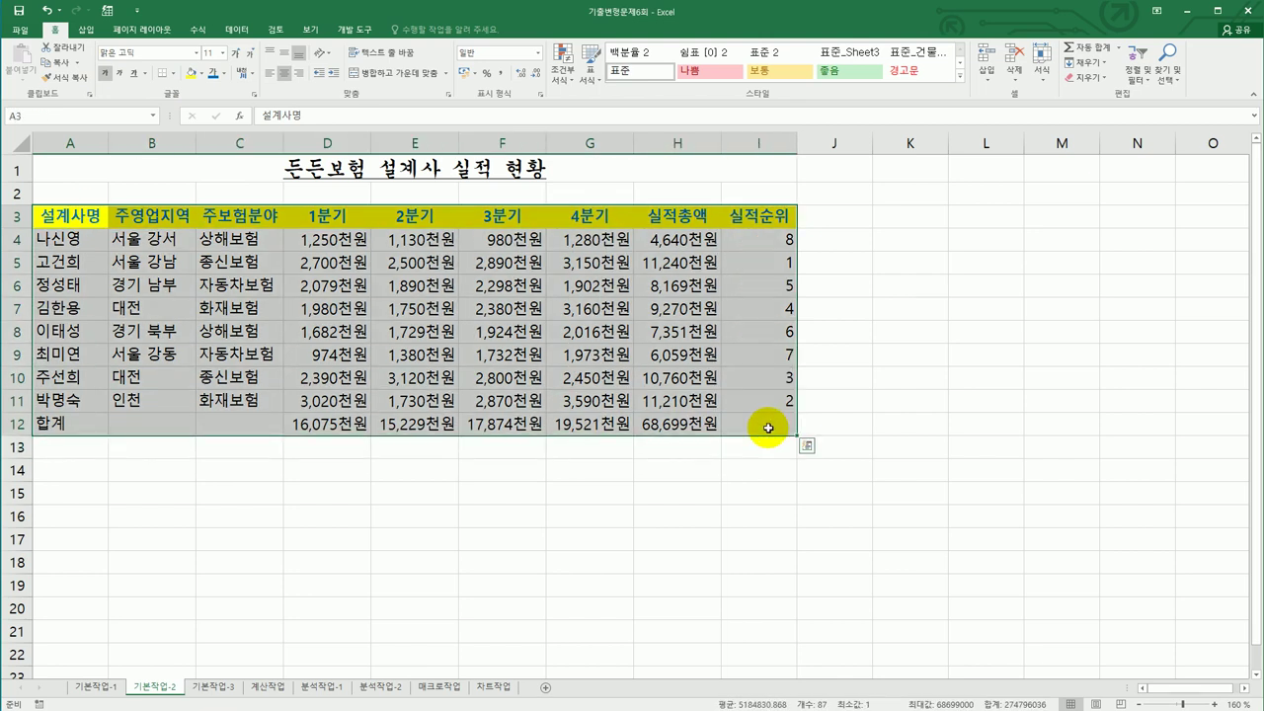
pyautogui.click(172, 74)
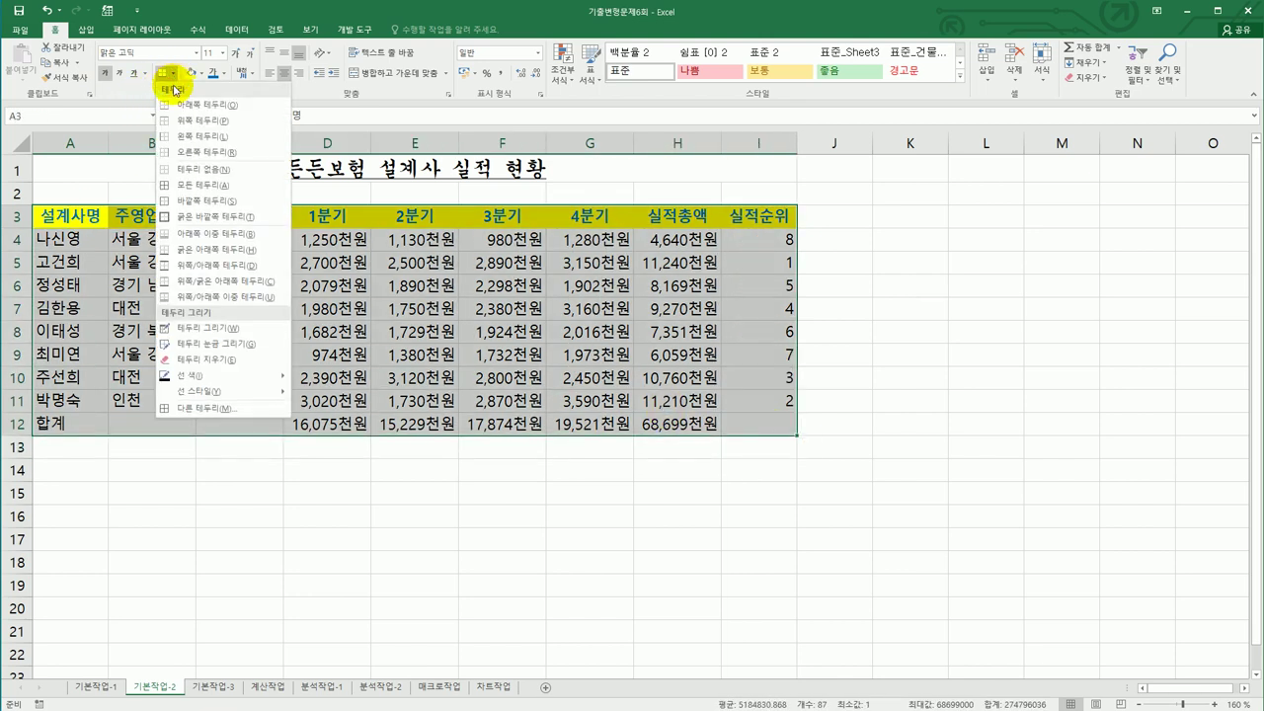
pyautogui.click(187, 186)
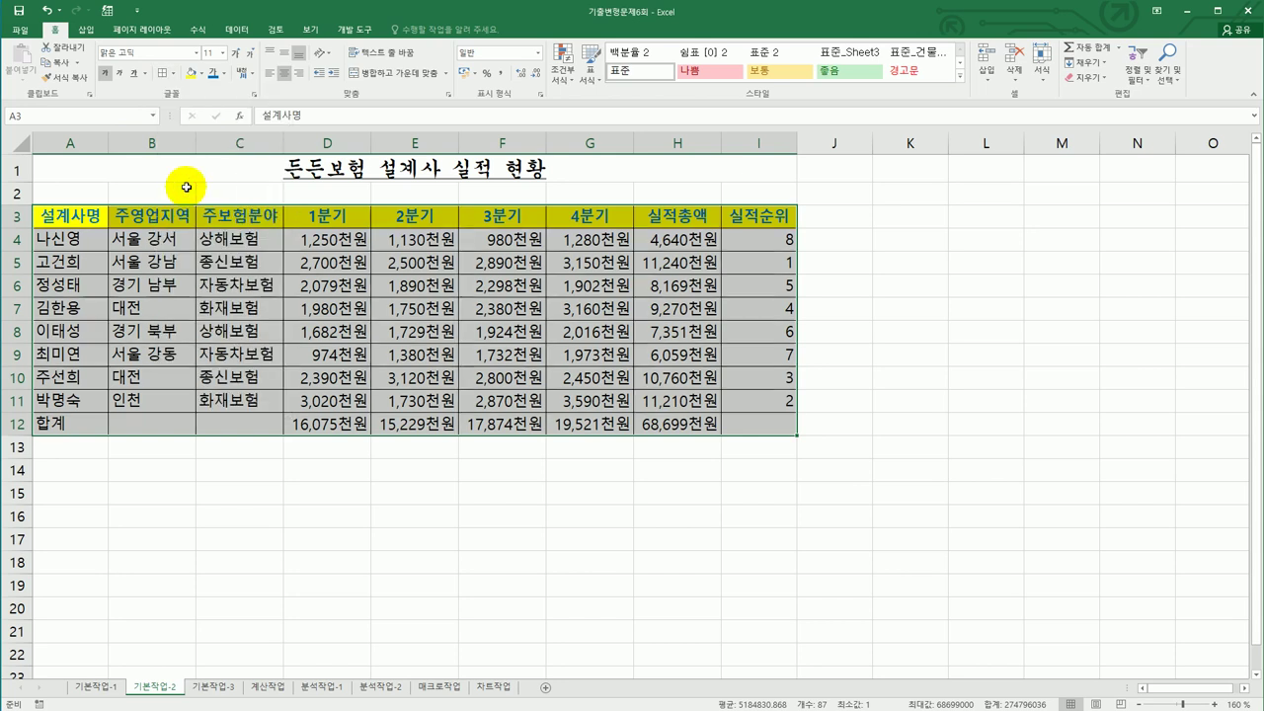
# Add both diagonal borders to the empty total-row cells B12:C12 and I12 so each is crossed with an X.
pyautogui.click(159, 425)
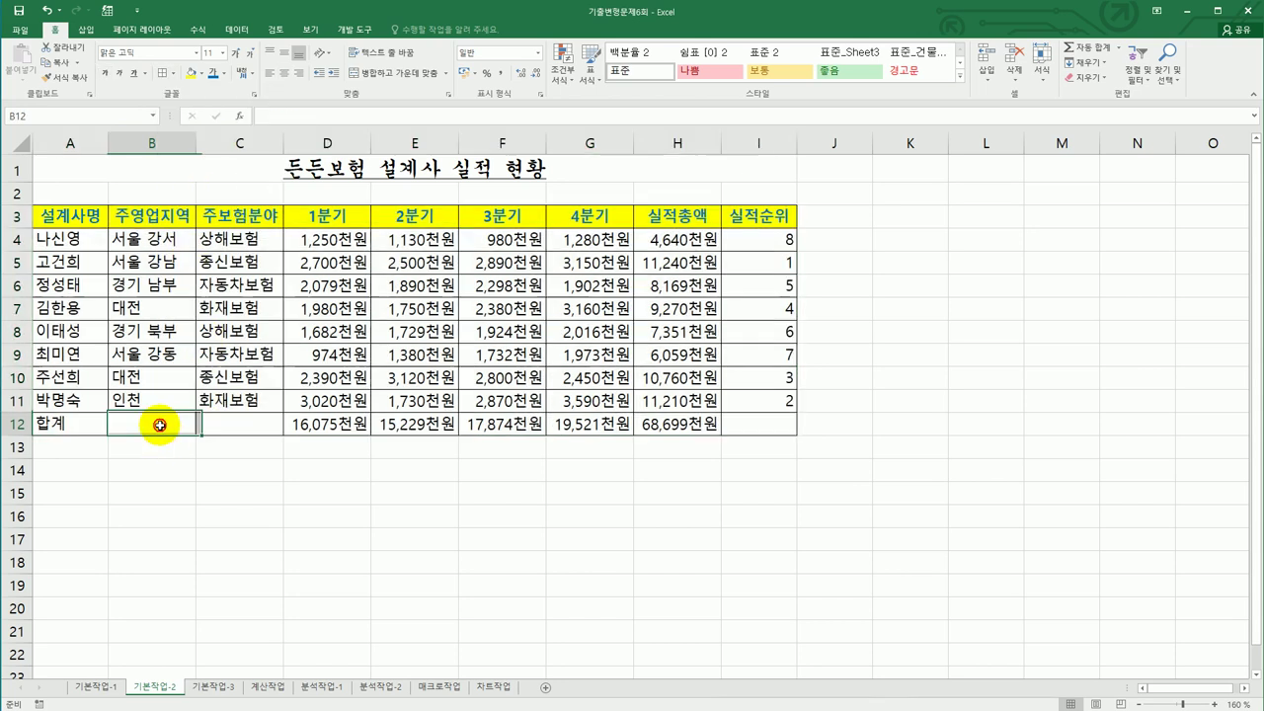
pyautogui.keyDown('shift'); pyautogui.click(218, 432); pyautogui.keyUp('shift')
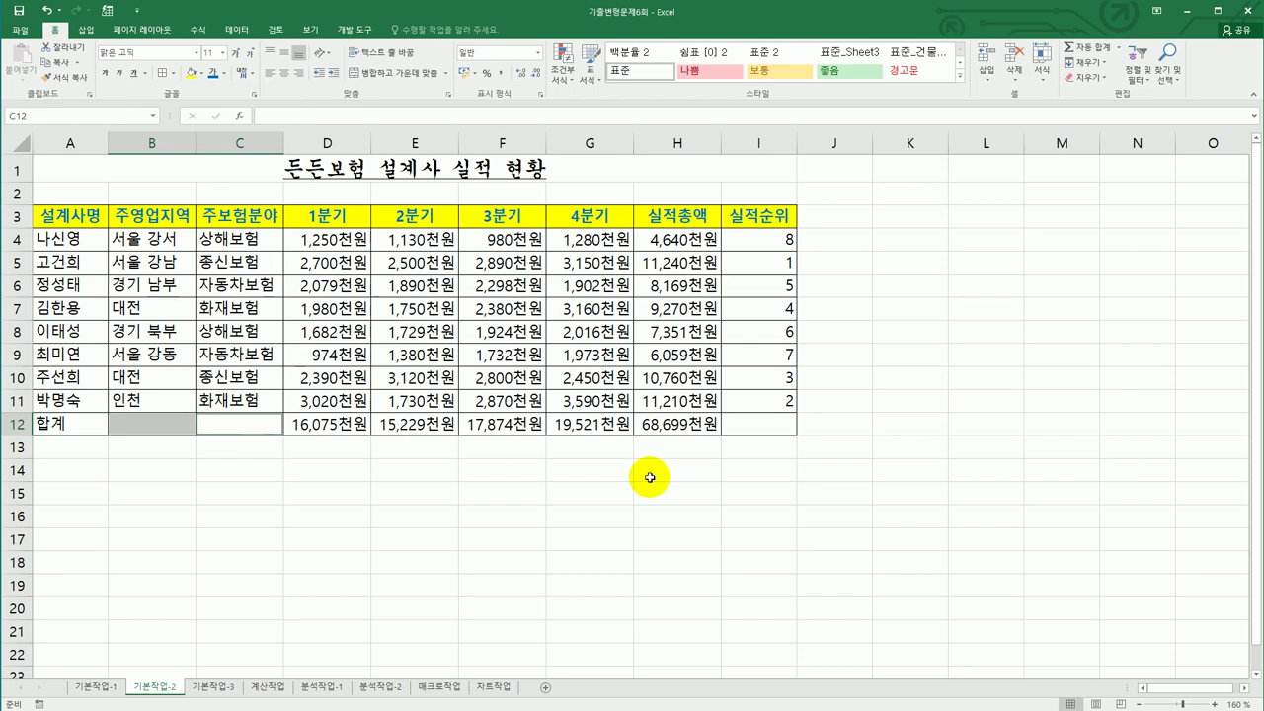
pyautogui.keyDown('ctrl'); pyautogui.click(760, 430); pyautogui.keyUp('ctrl')
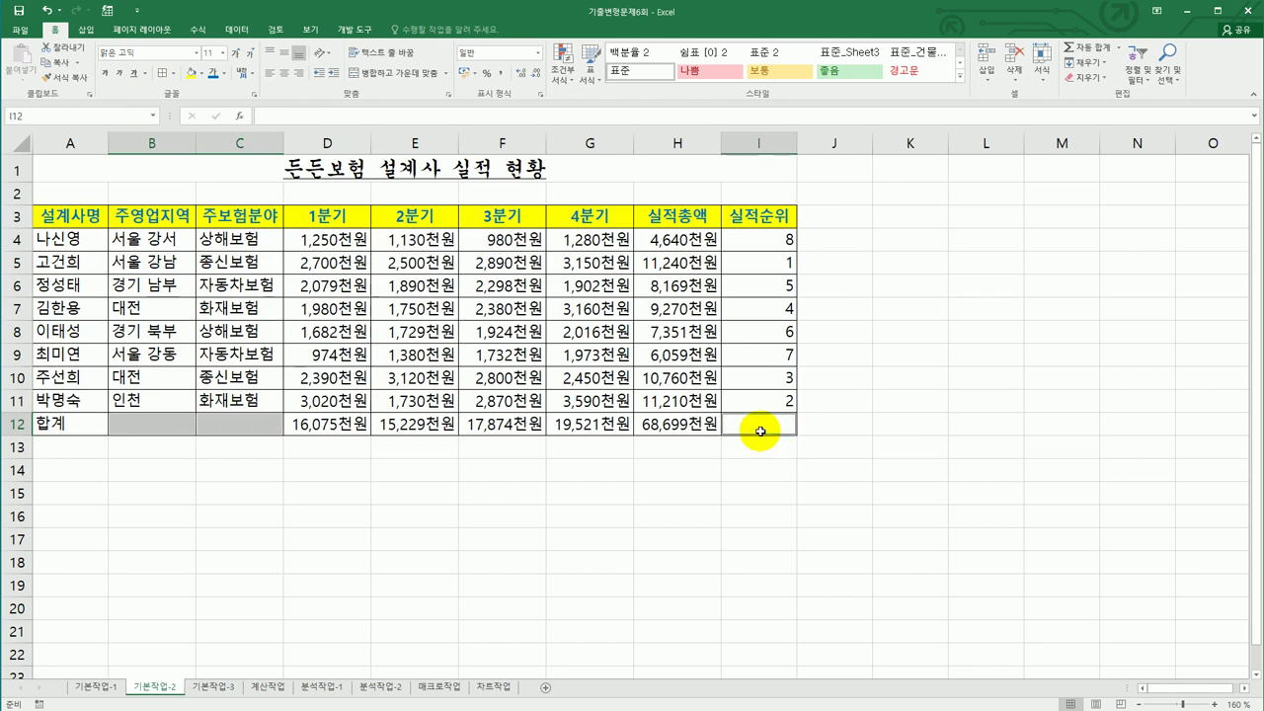
pyautogui.rightClick(755, 419)
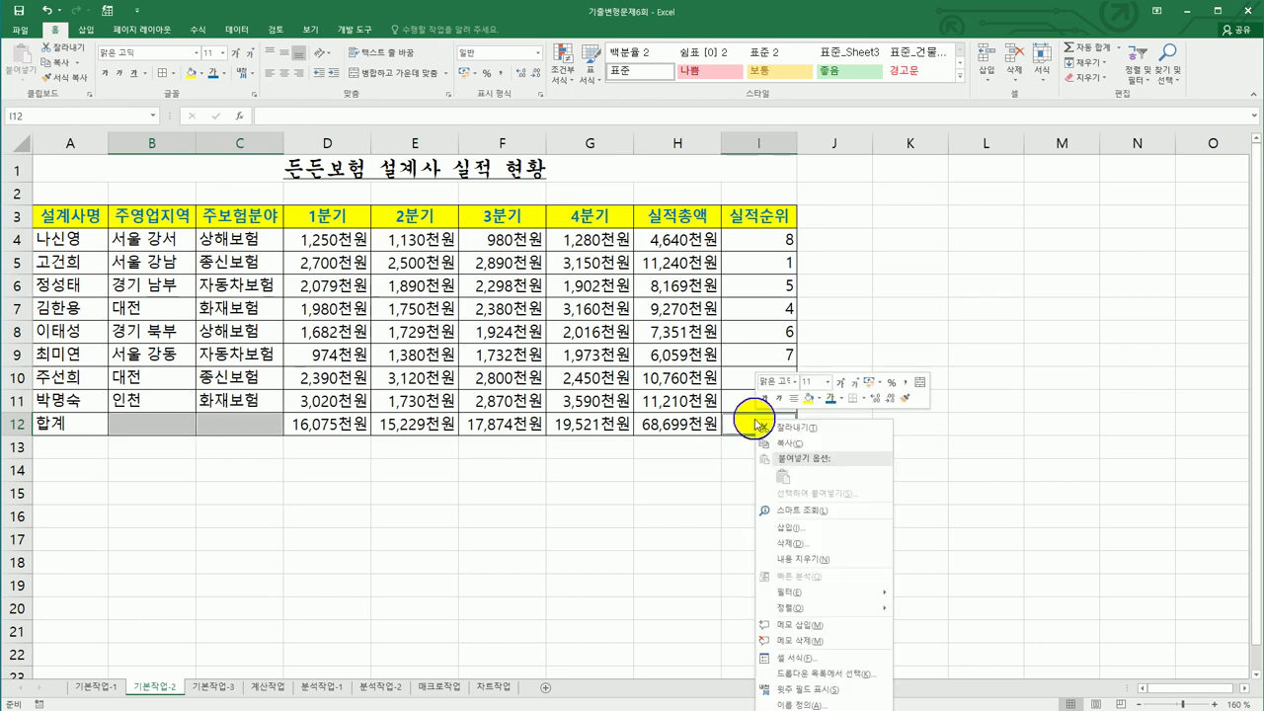
pyautogui.click(847, 659)
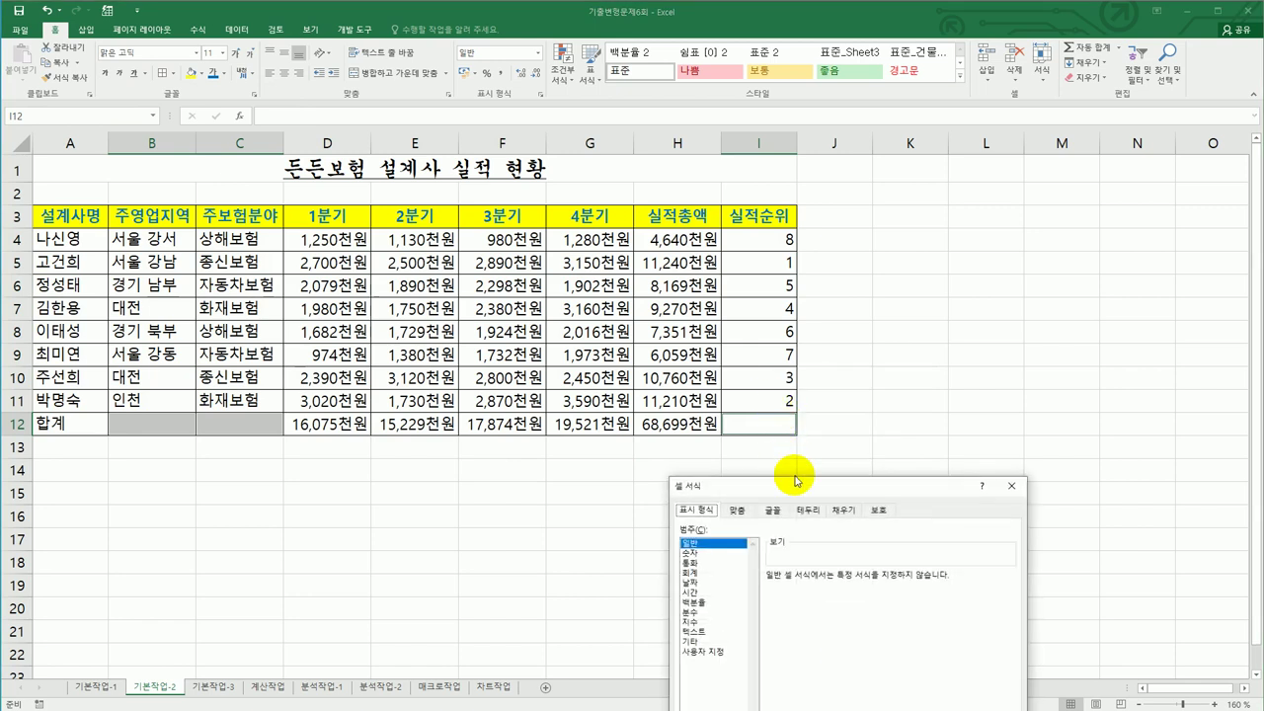
pyautogui.moveTo(869, 491); pyautogui.dragTo(987, 202)
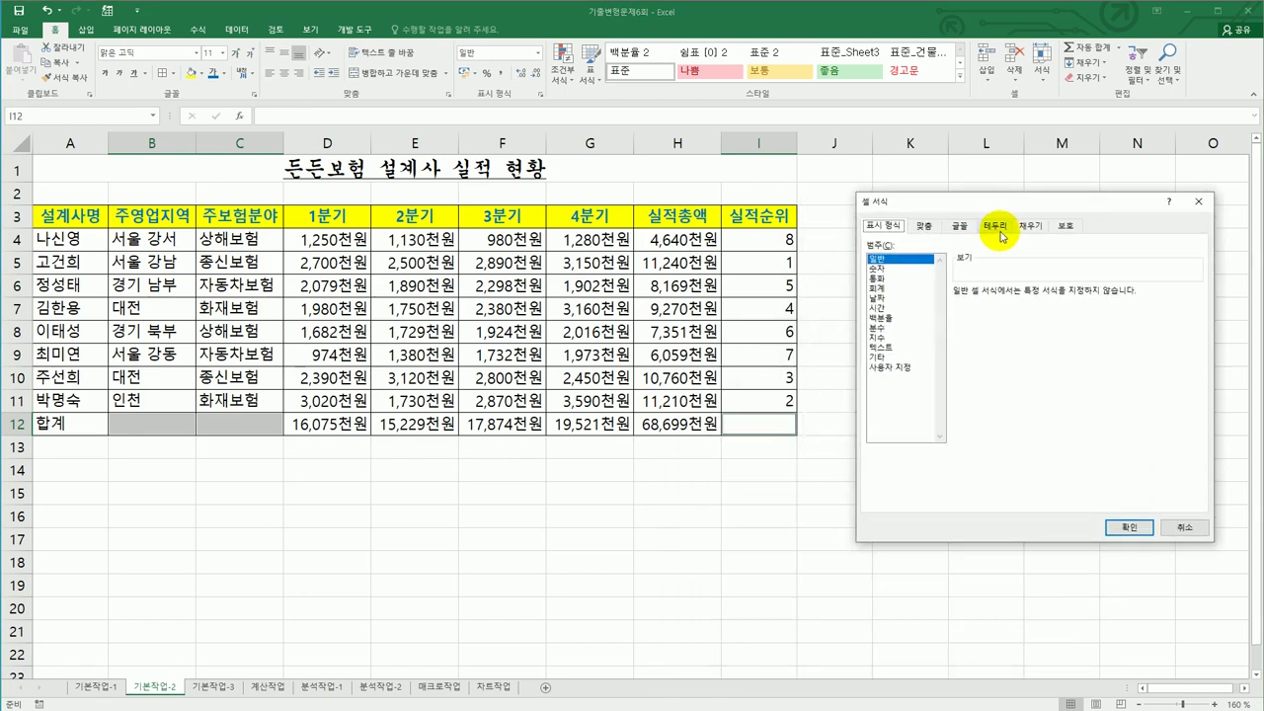
pyautogui.click(994, 226)
pyautogui.click(967, 404)
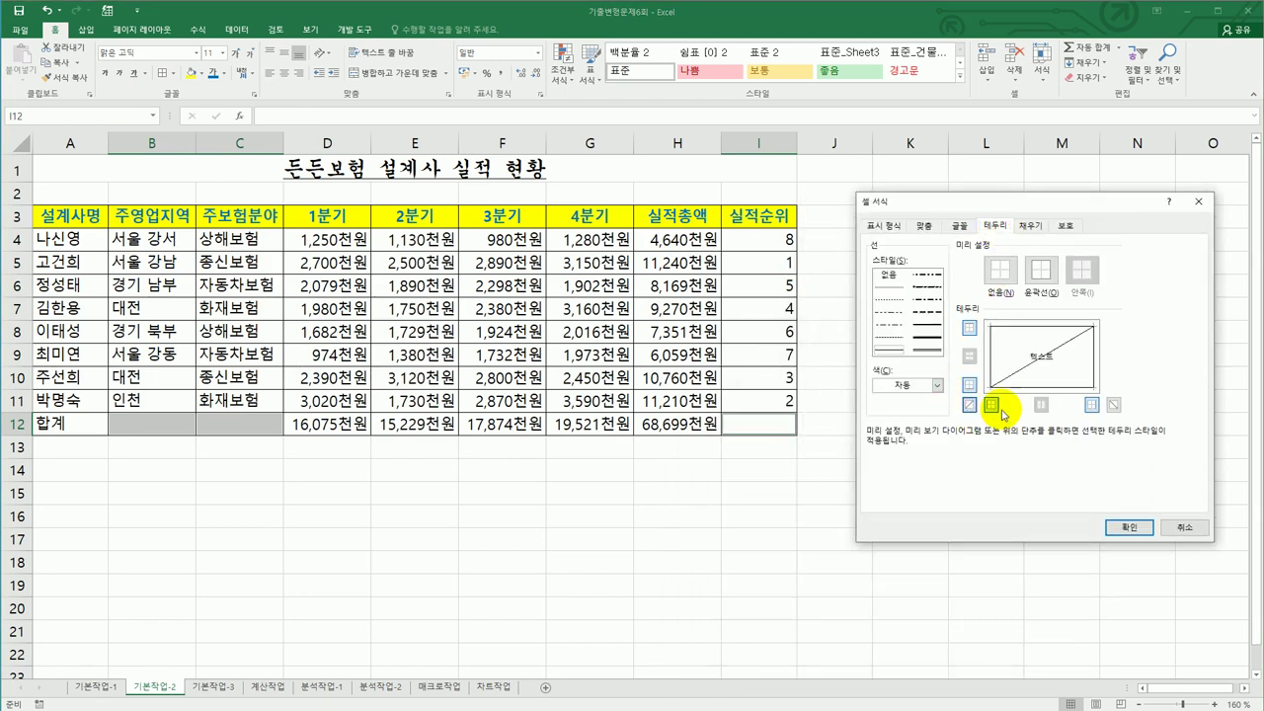
pyautogui.click(1114, 405)
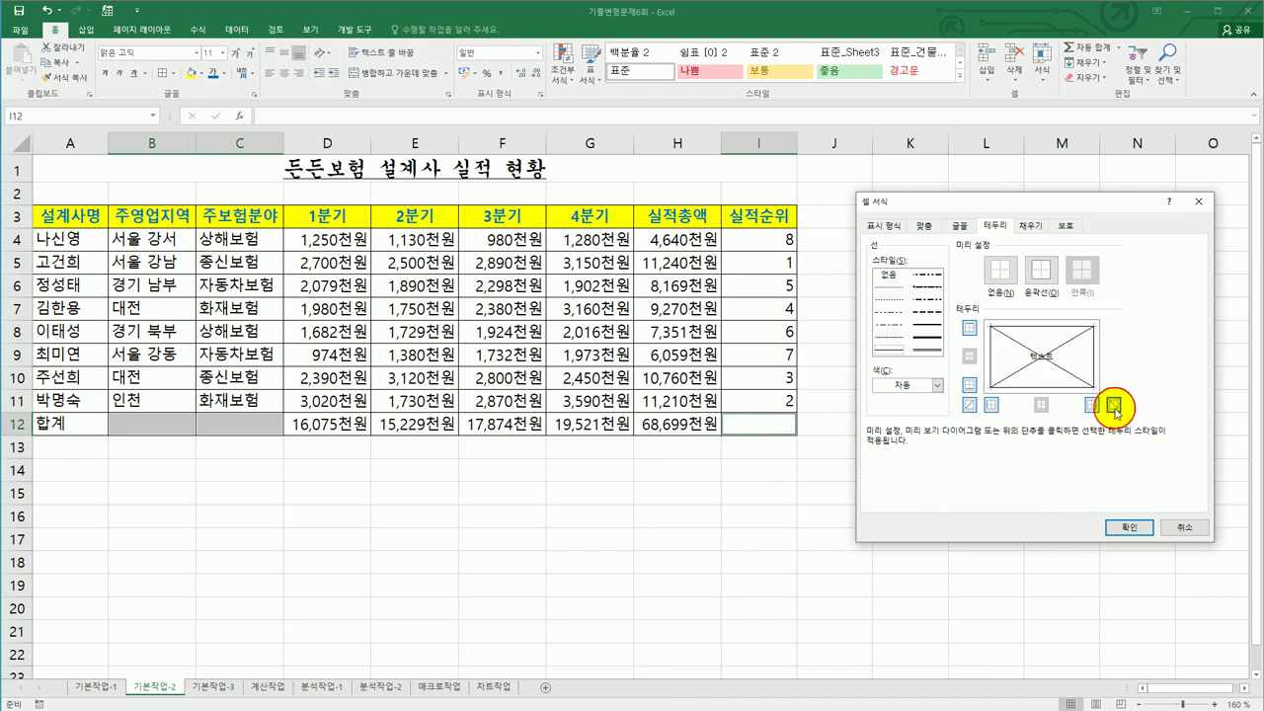
pyautogui.click(1126, 526)
pyautogui.click(958, 520)
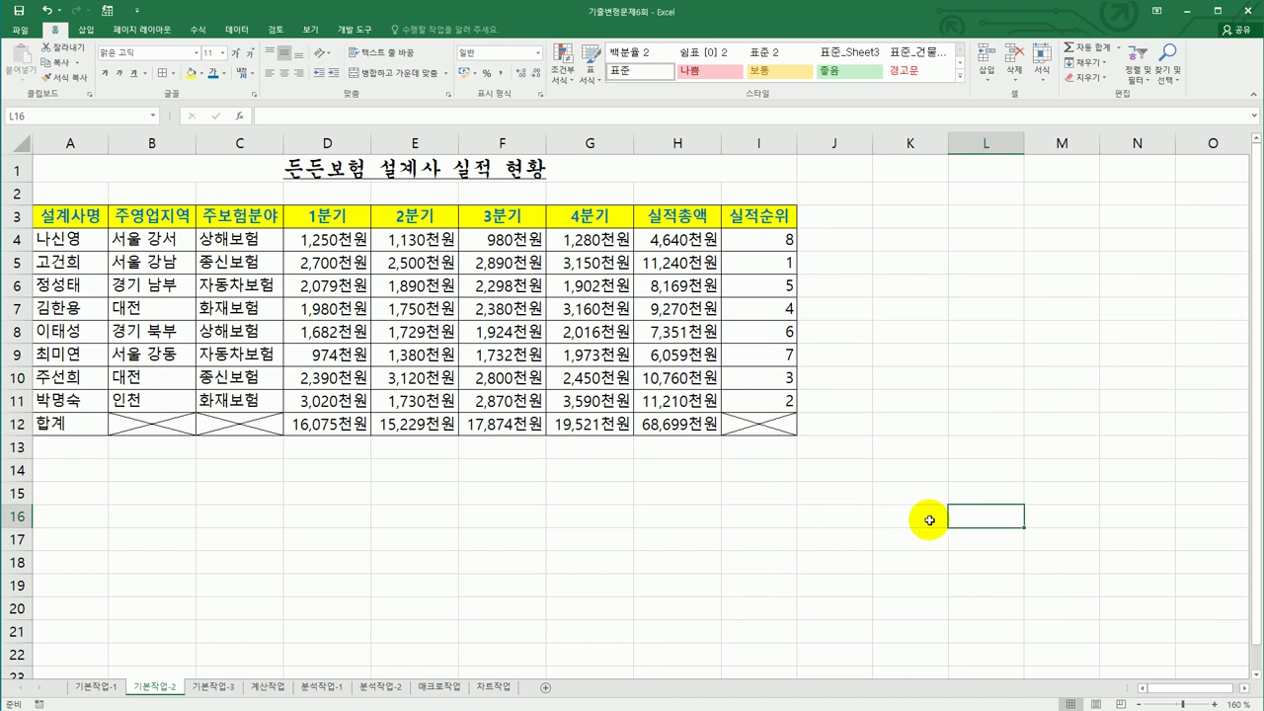
pyautogui.moveTo(76, 242); pyautogui.dragTo(745, 400)
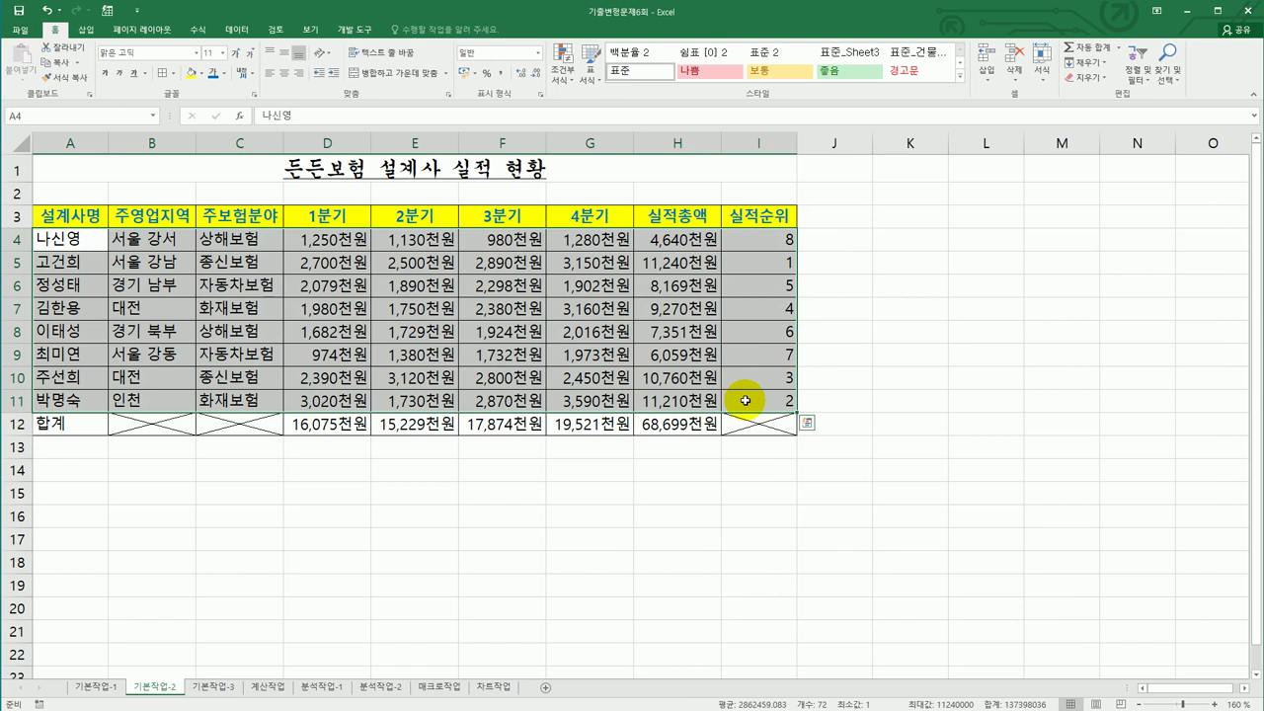
pyautogui.click(560, 74)
pyautogui.click(595, 242)
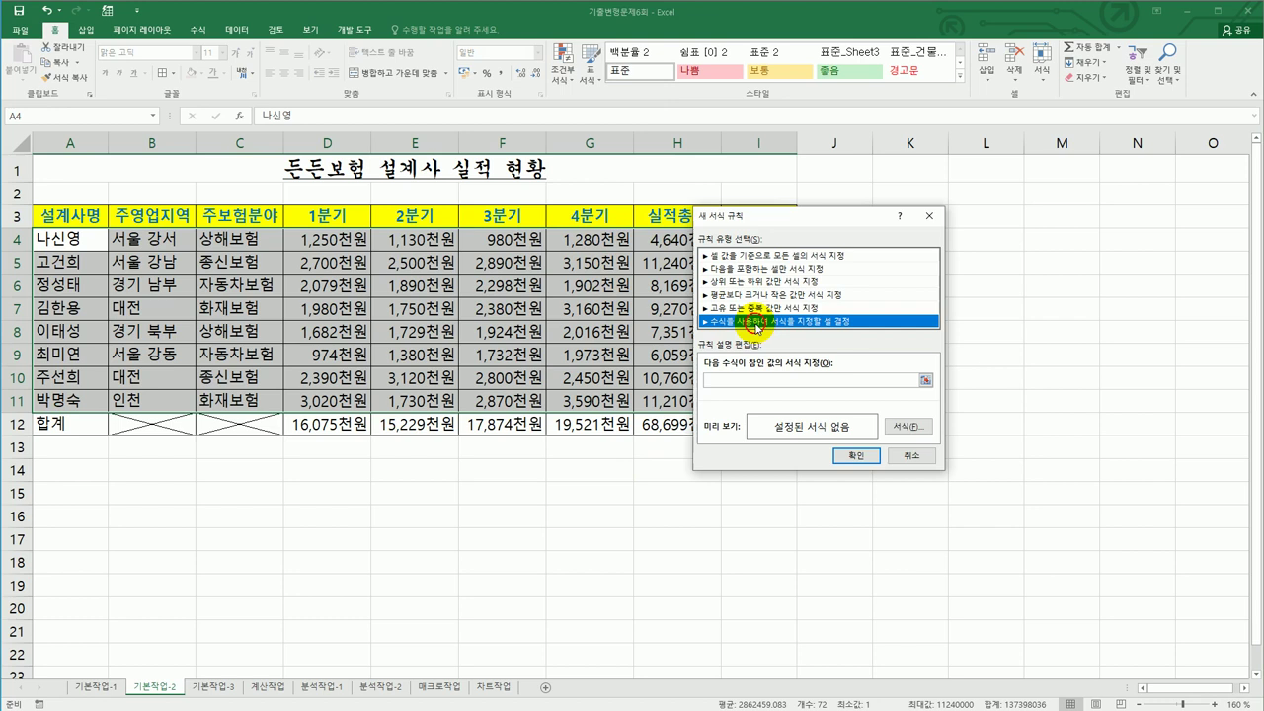
pyautogui.click(755, 378)
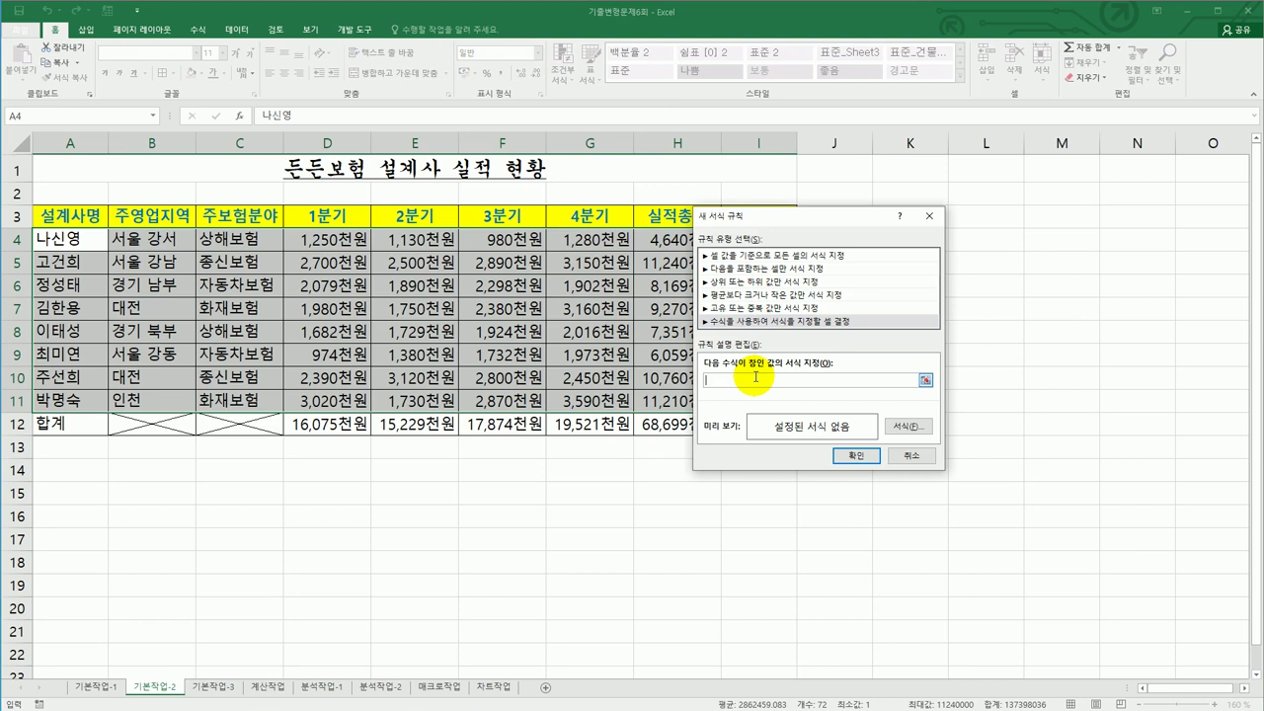
pyautogui.write('=and(')
pyautogui.moveTo(784, 215); pyautogui.dragTo(944, 210)
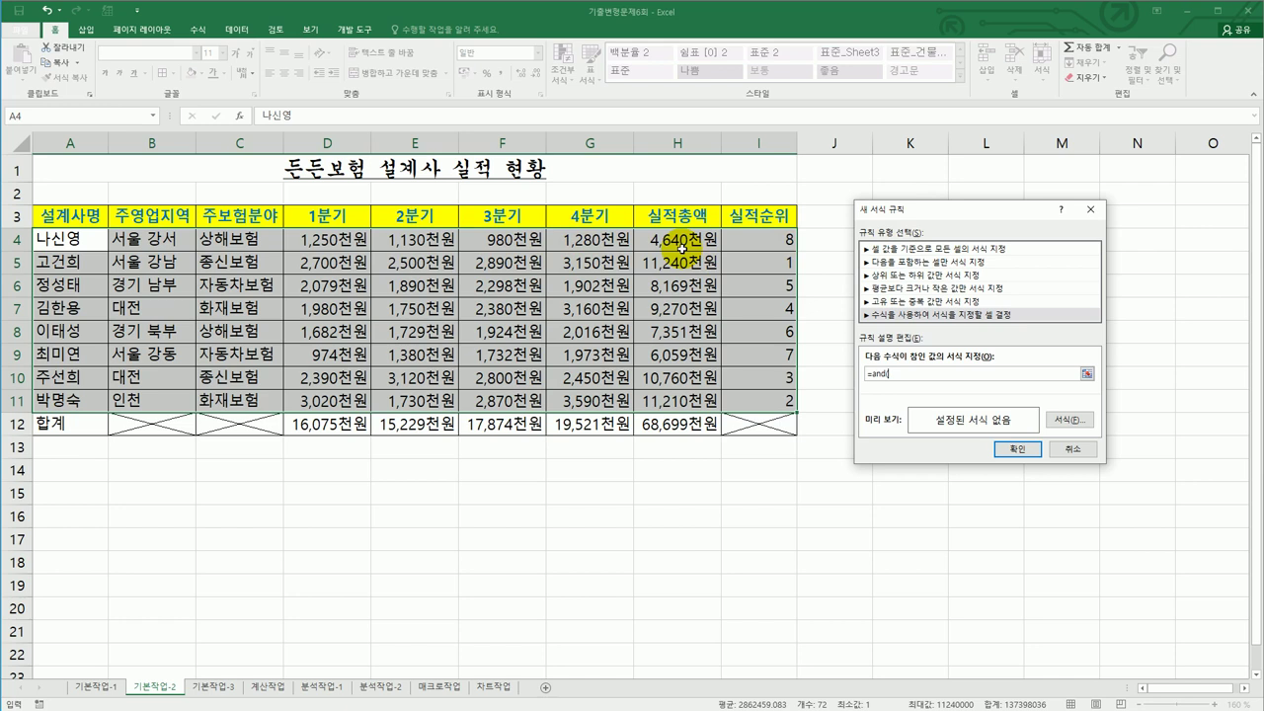
pyautogui.click(1070, 449)
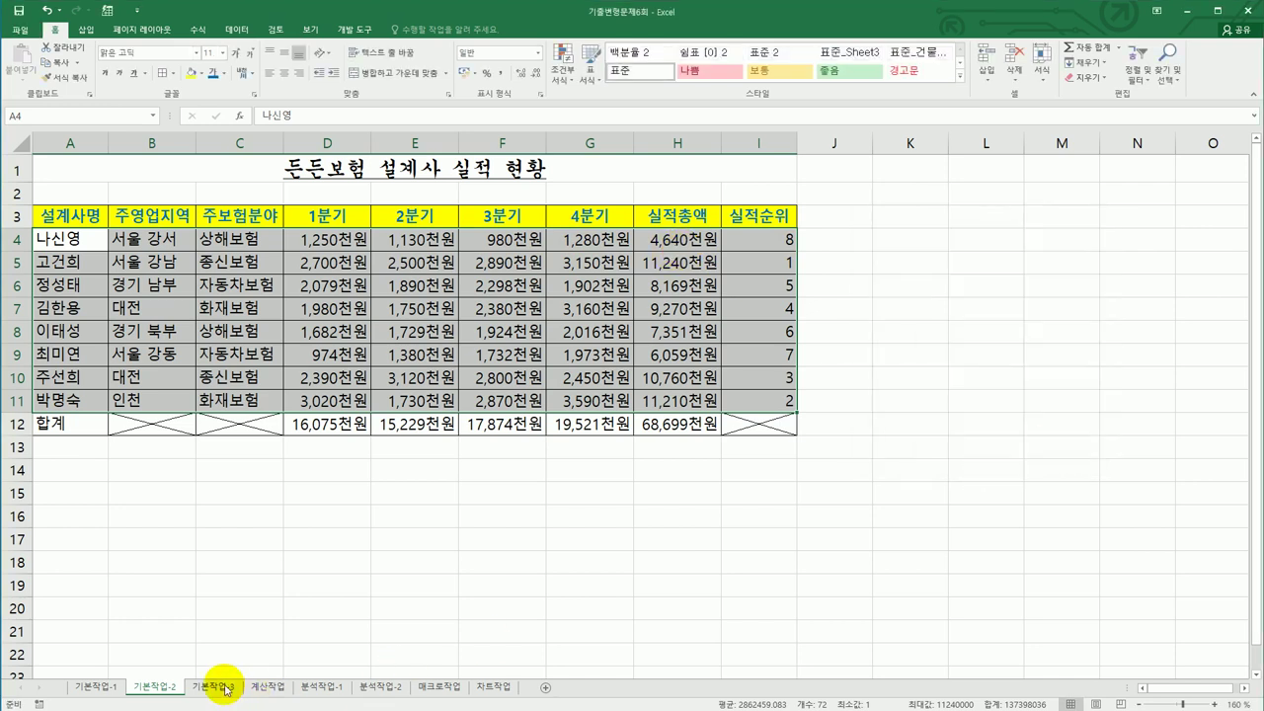
pyautogui.click(385, 609)
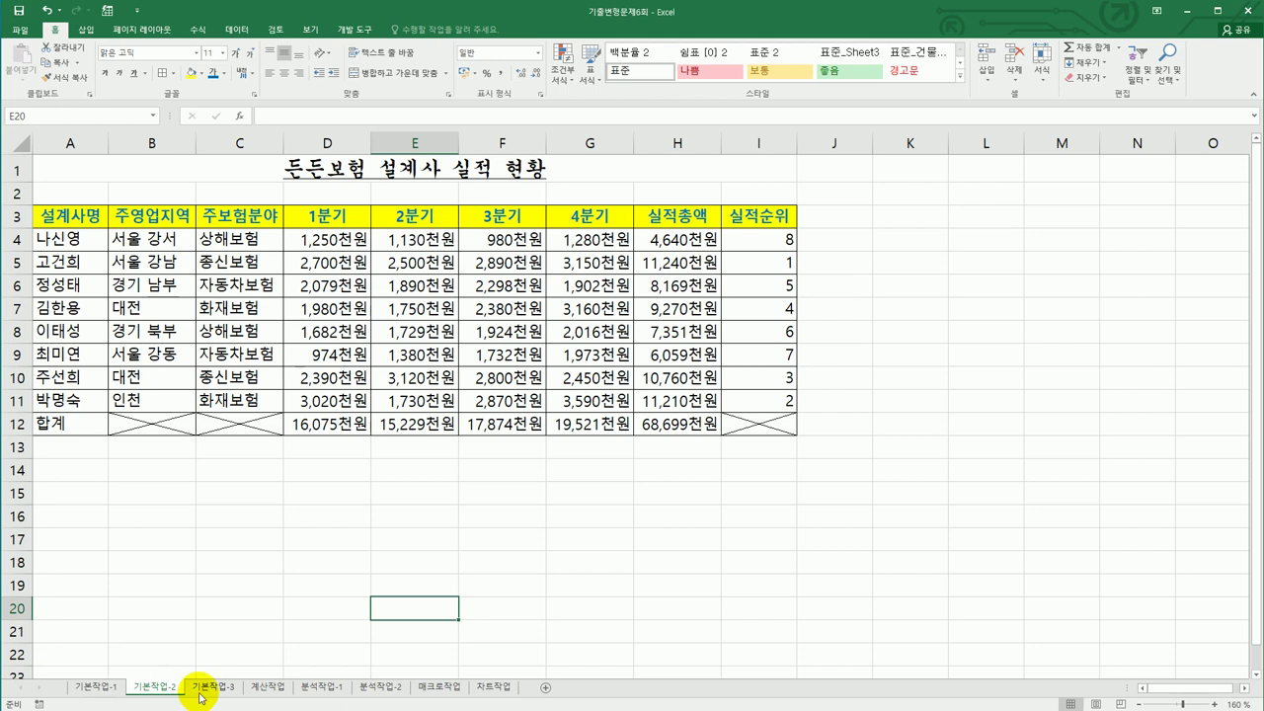
pyautogui.click(564, 75)
pyautogui.moveTo(604, 258)
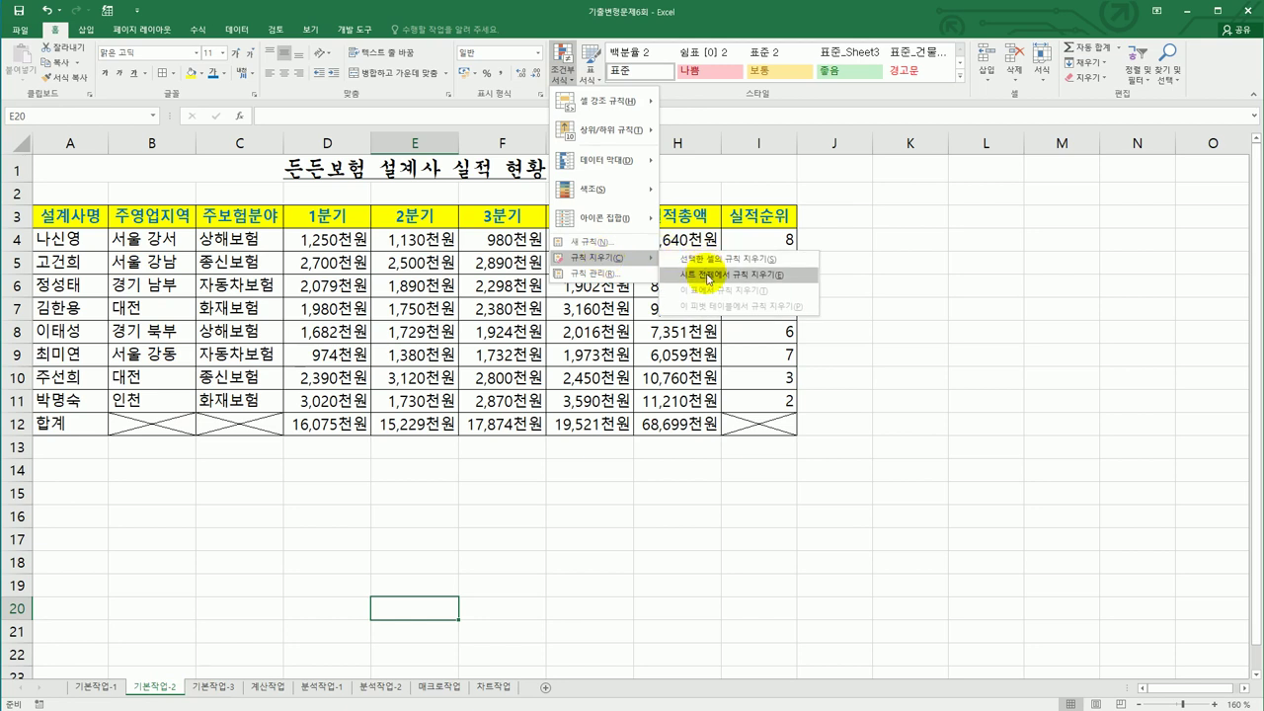
pyautogui.click(440, 572)
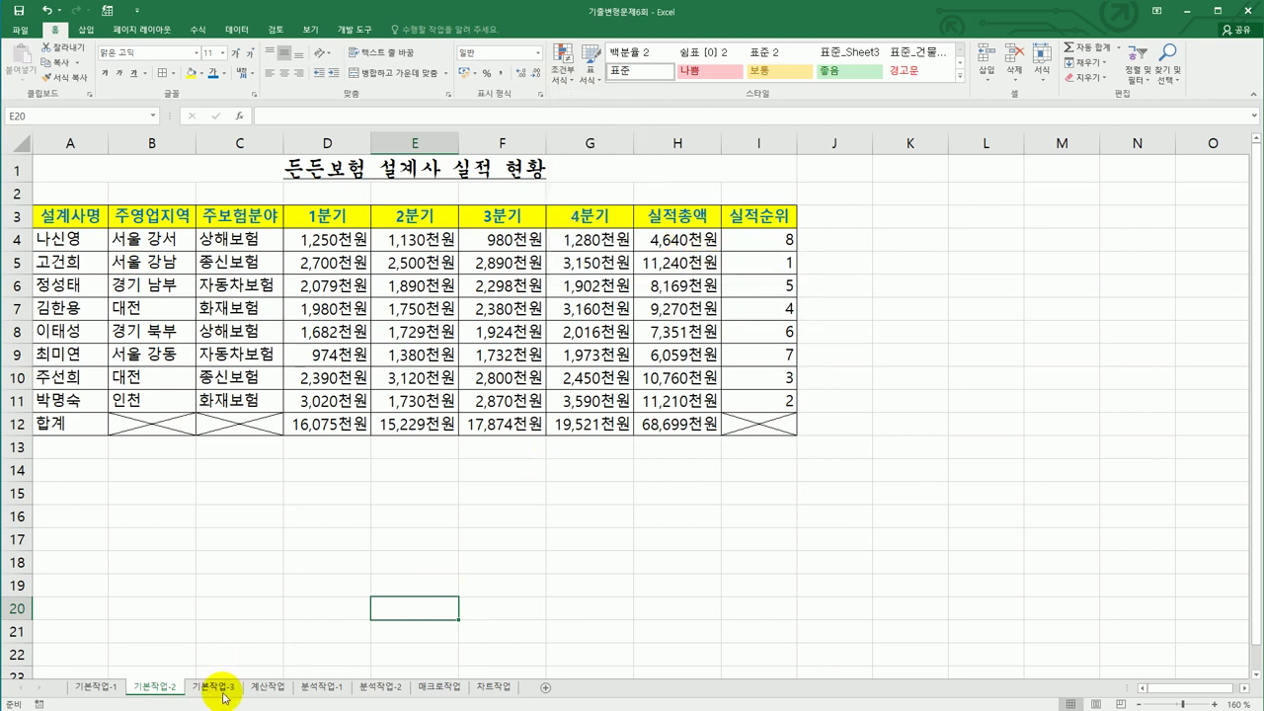
# On sheet 기본작업-3, start a new formula-based conditional formatting rule for the product table data A4:H11.
pyautogui.click(214, 686)
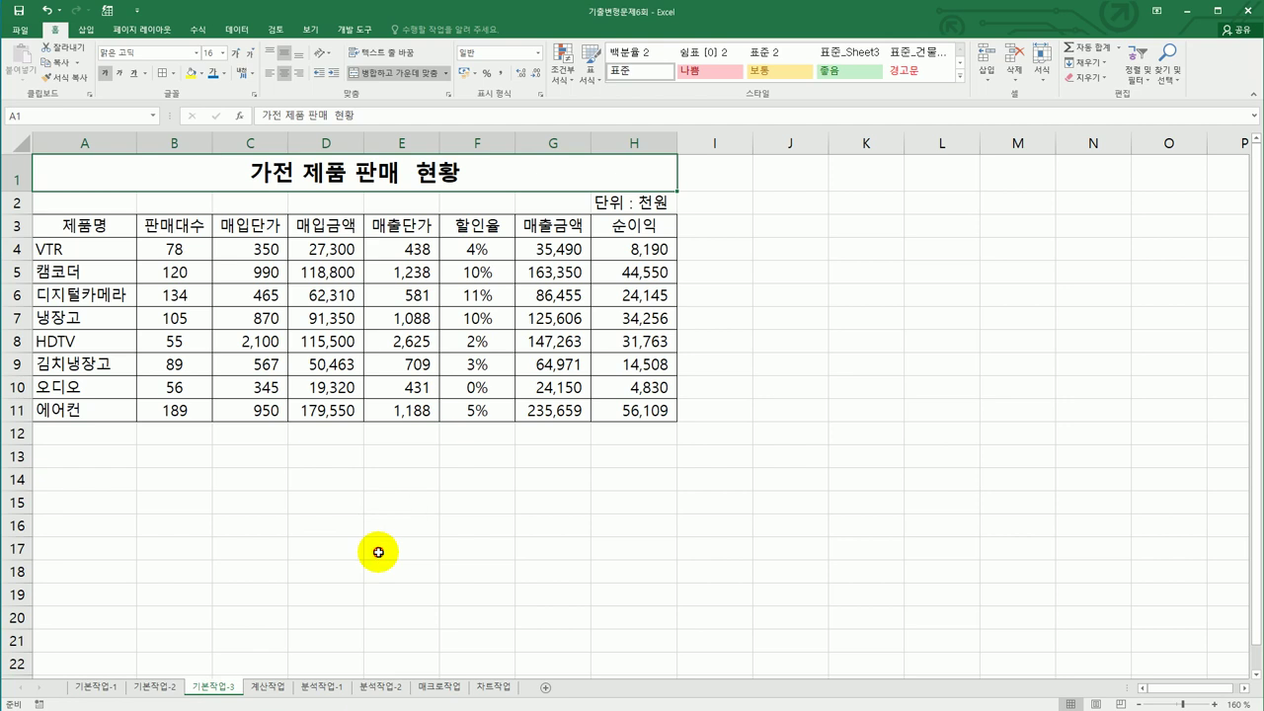
pyautogui.keyDown('ctrl'); pyautogui.scroll(-1, 96, 306); pyautogui.keyUp('ctrl')
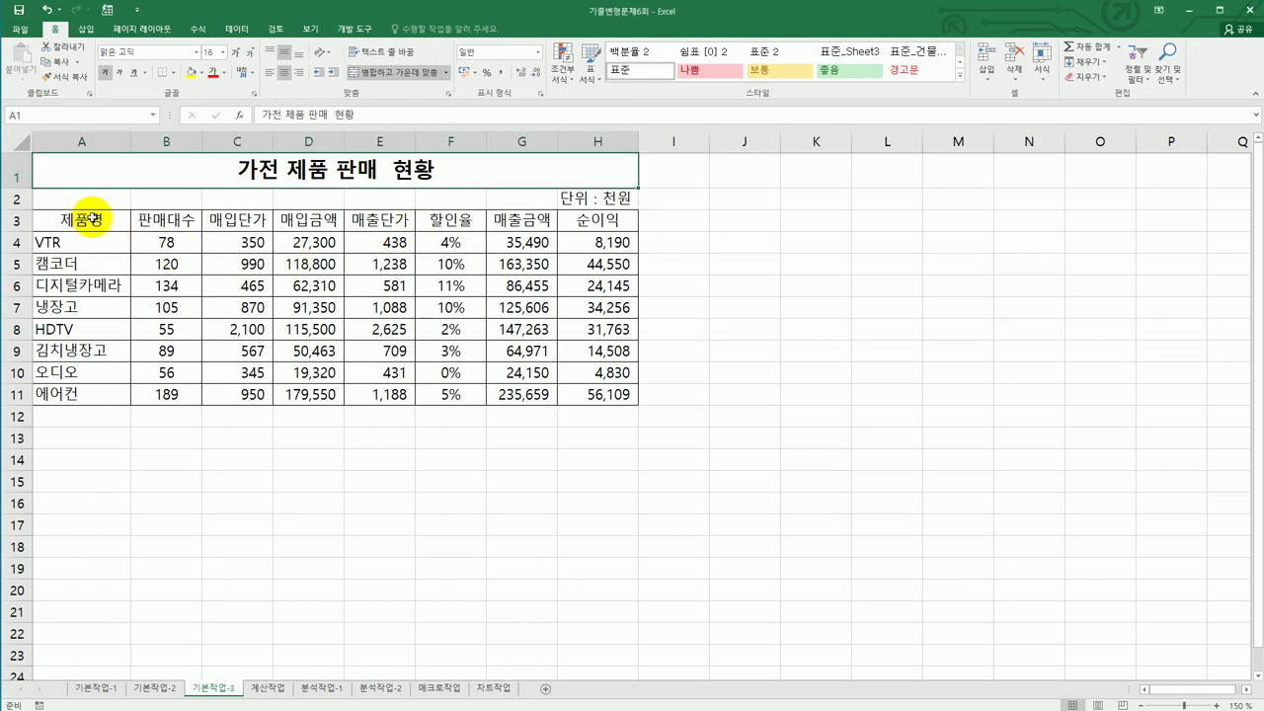
pyautogui.click(105, 247)
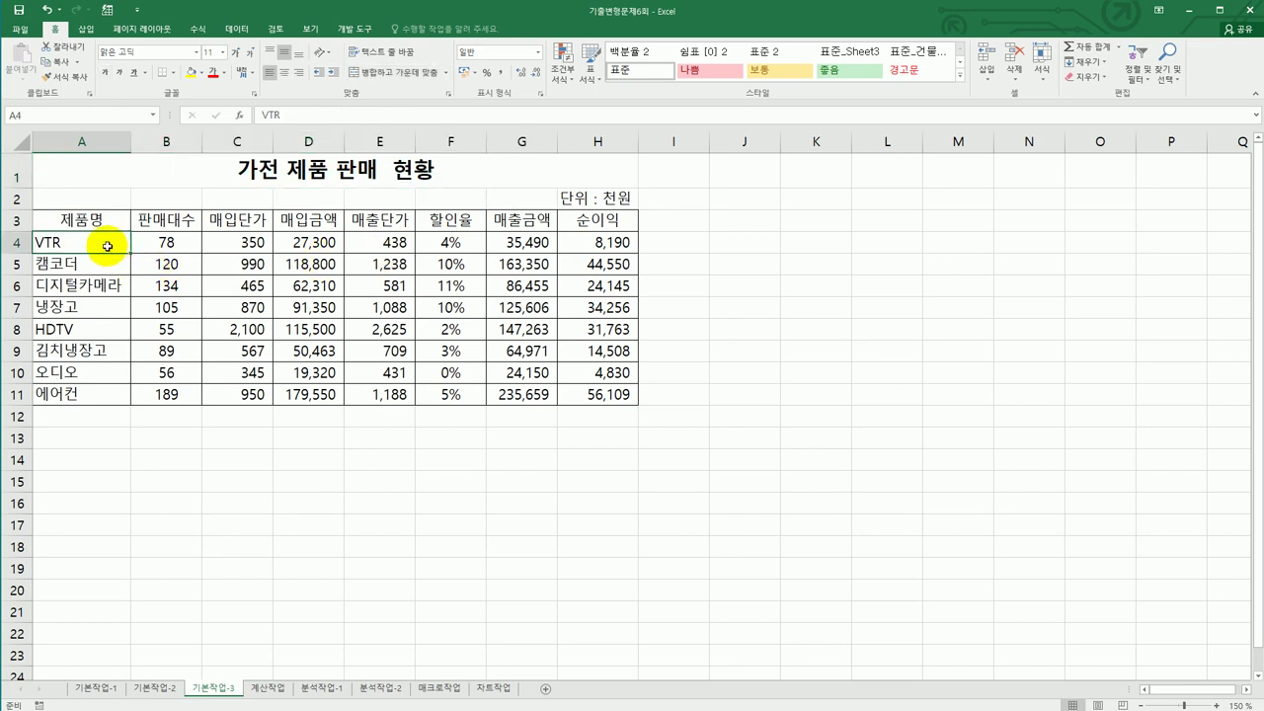
pyautogui.moveTo(106, 246); pyautogui.dragTo(632, 400)
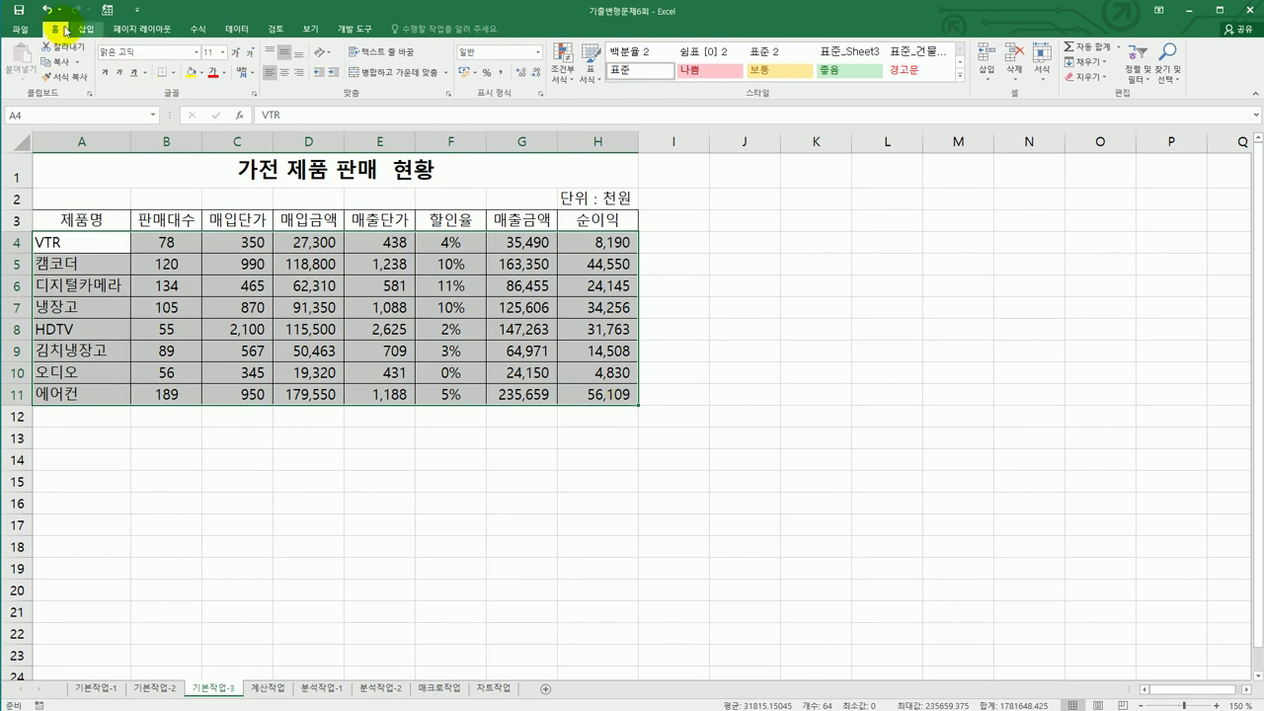
pyautogui.click(560, 71)
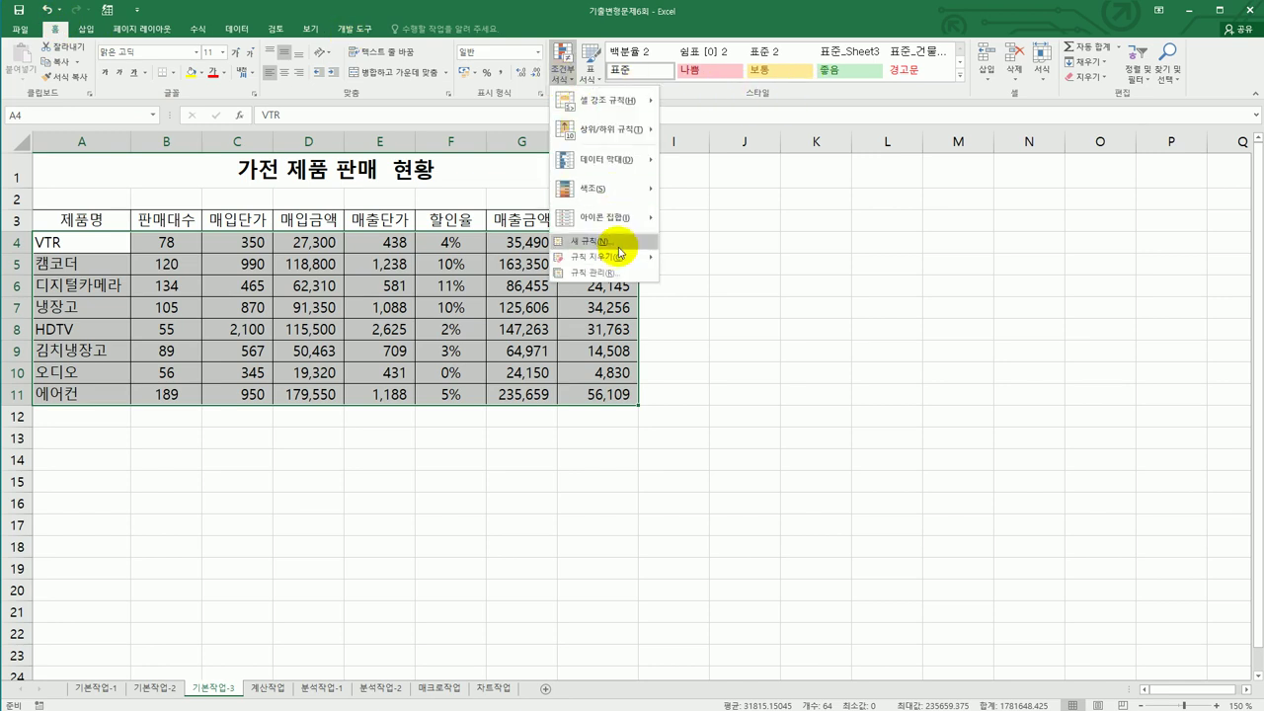
pyautogui.click(621, 251)
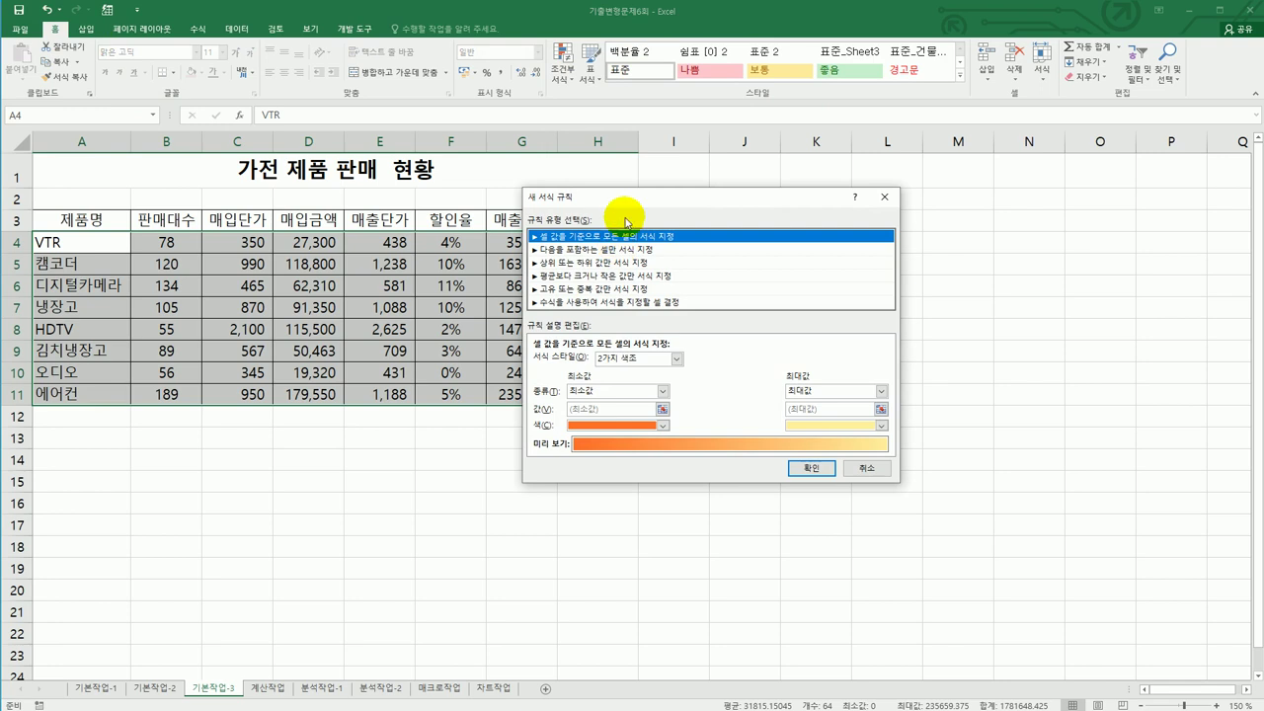
pyautogui.moveTo(635, 198); pyautogui.dragTo(819, 235)
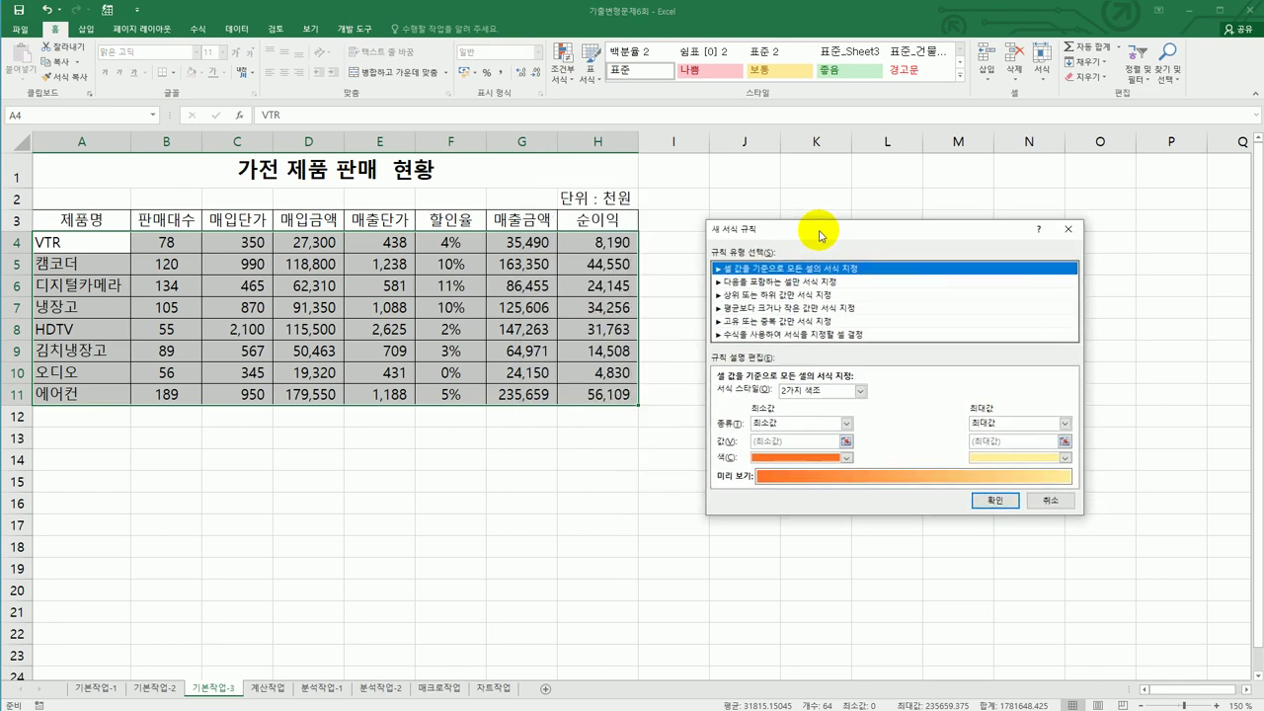
pyautogui.click(818, 335)
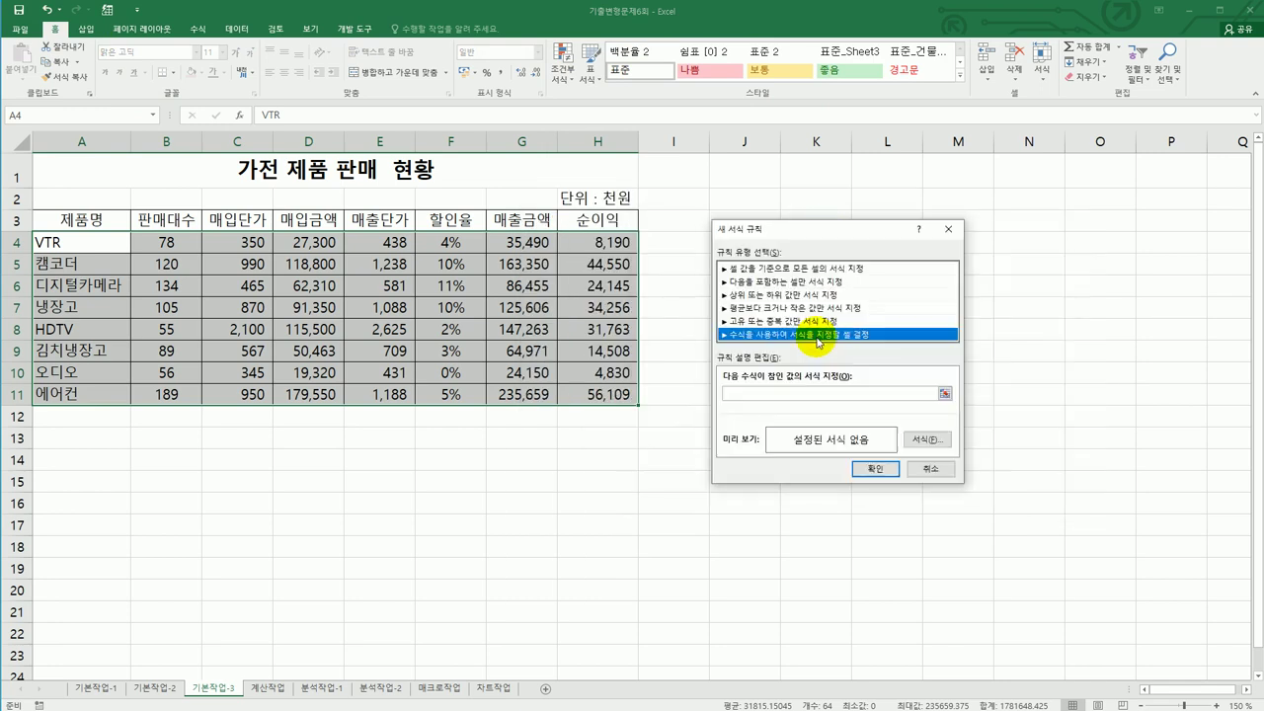
# Begin the rule formula with the net profit (순이익) range conditions: =AND($H4>=10000,$H4<=40000.
pyautogui.click(762, 394)
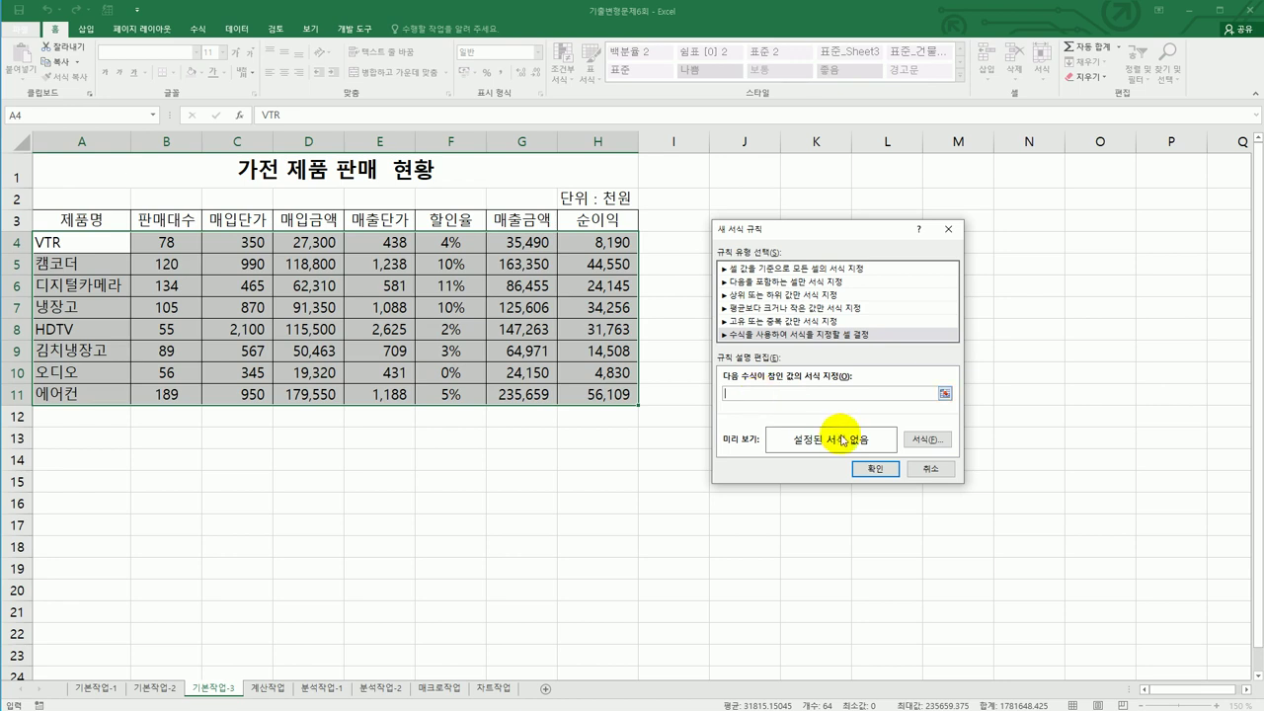
pyautogui.write('=AND(')
pyautogui.click(602, 248)
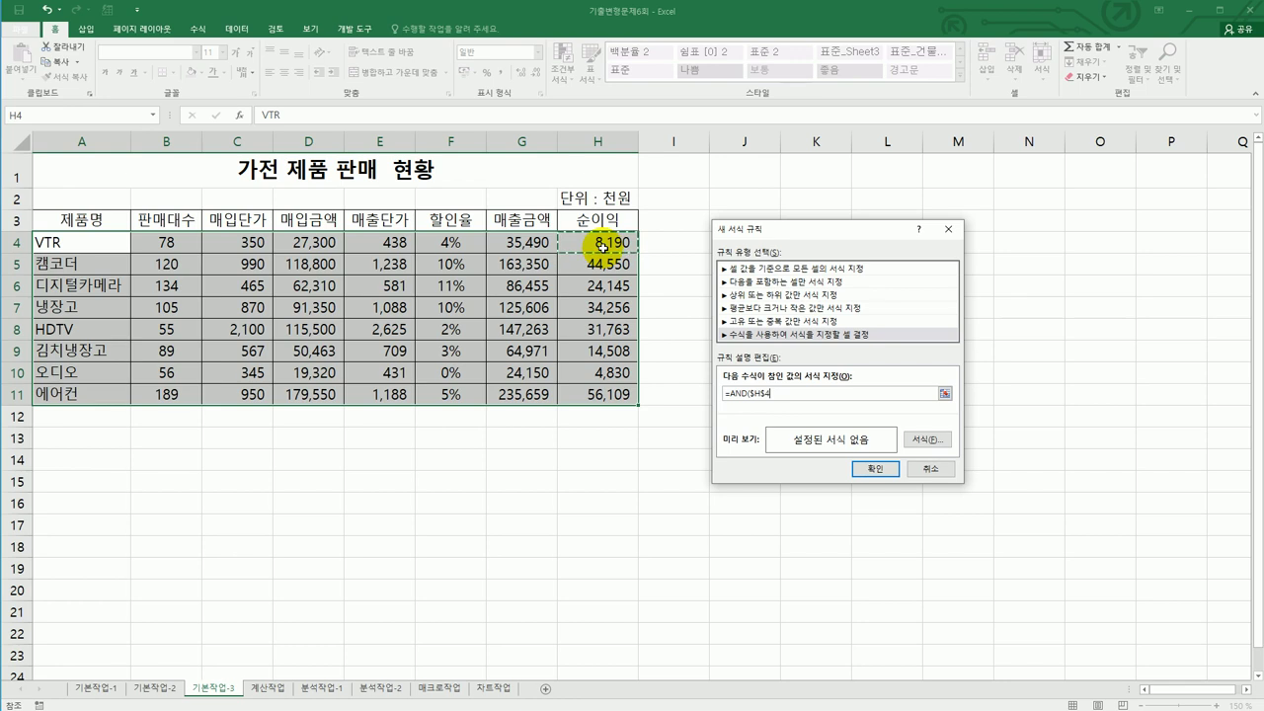
pyautogui.press('F4')
pyautogui.press('F4')
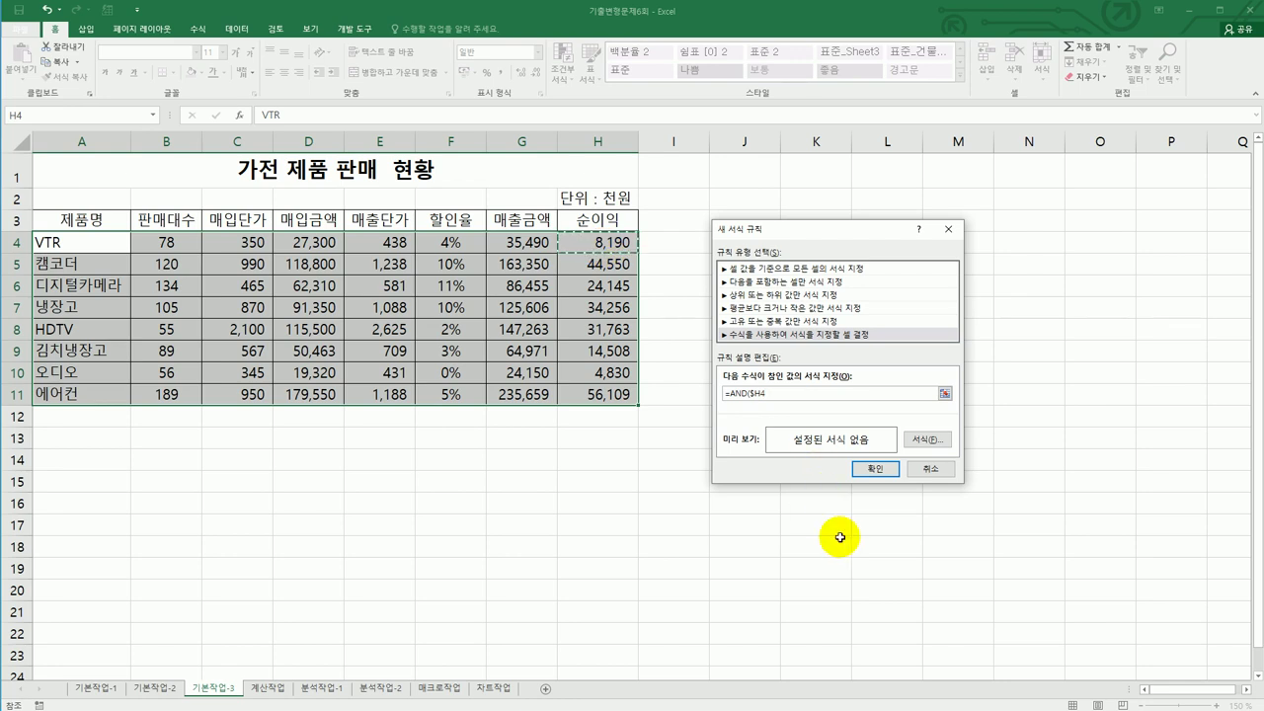
pyautogui.write('>=10000,')
pyautogui.click(626, 247)
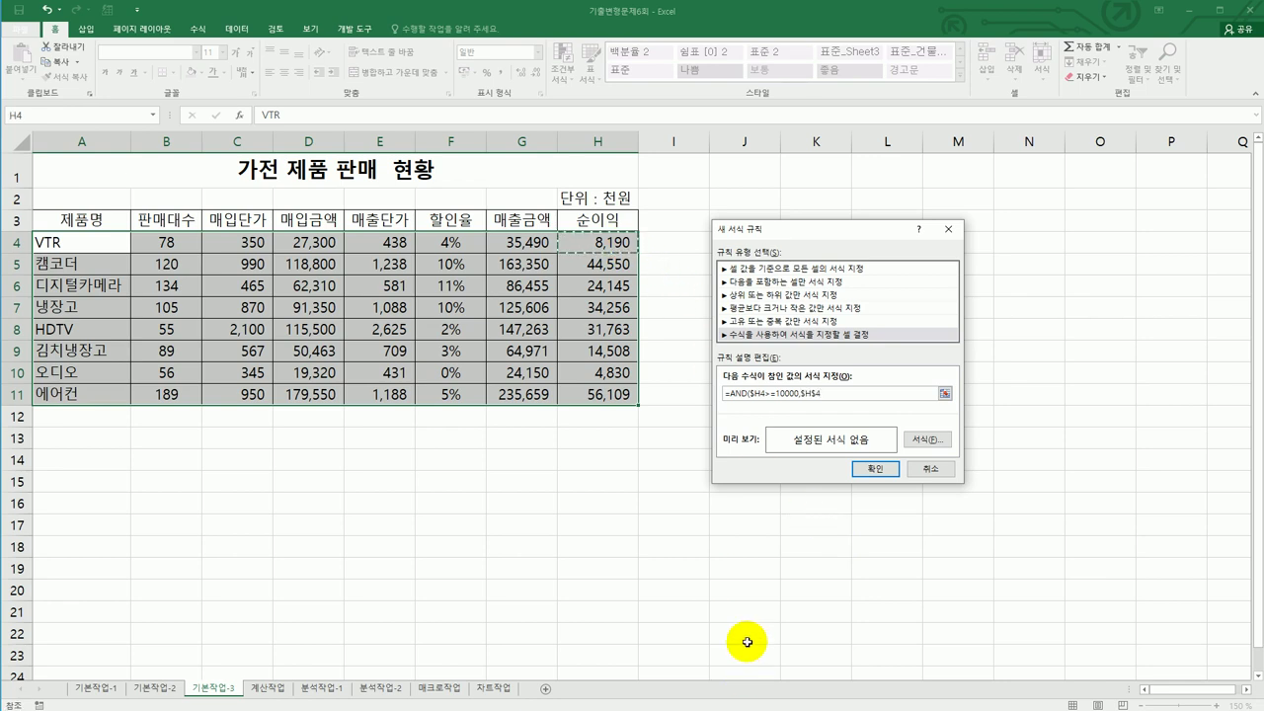
pyautogui.press('F4')
pyautogui.press('F4')
pyautogui.write('<=40000')
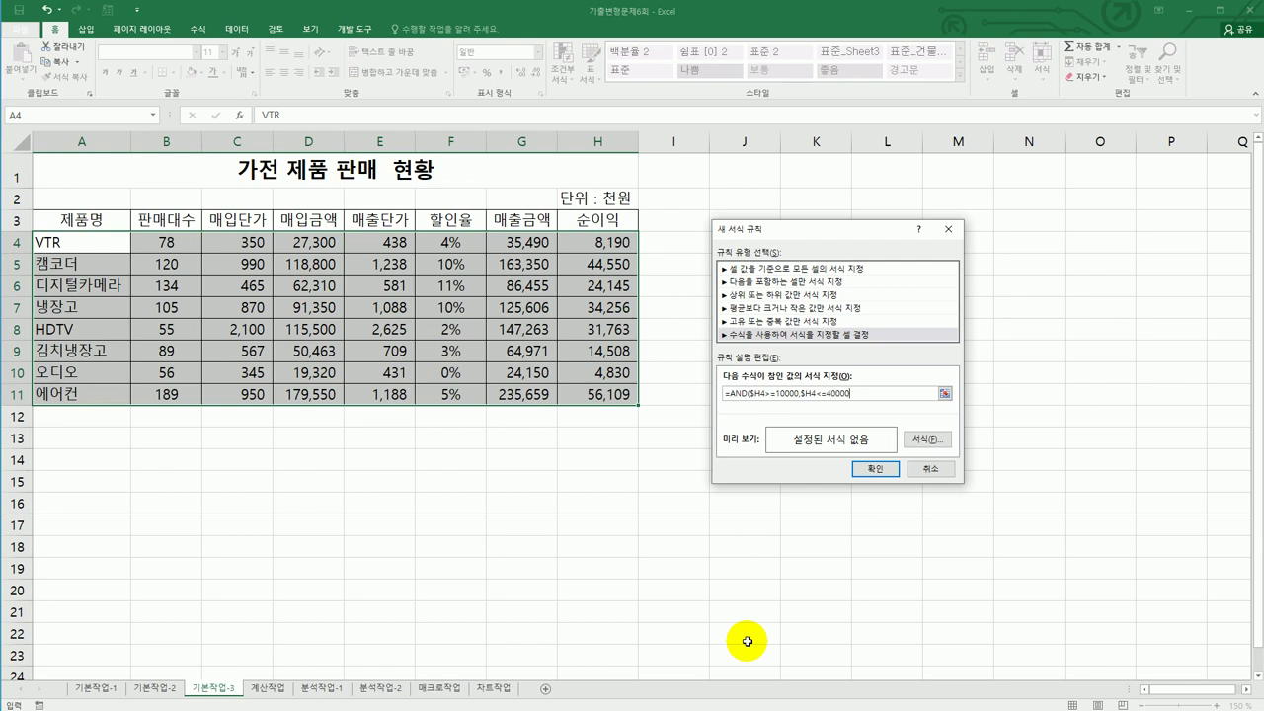
# Add the discount rate (할인율) condition to complete the rule formula as =AND($H4>=10000,$H4<=40000,$F4>=10%).
pyautogui.write(')')
pyautogui.click(473, 245)
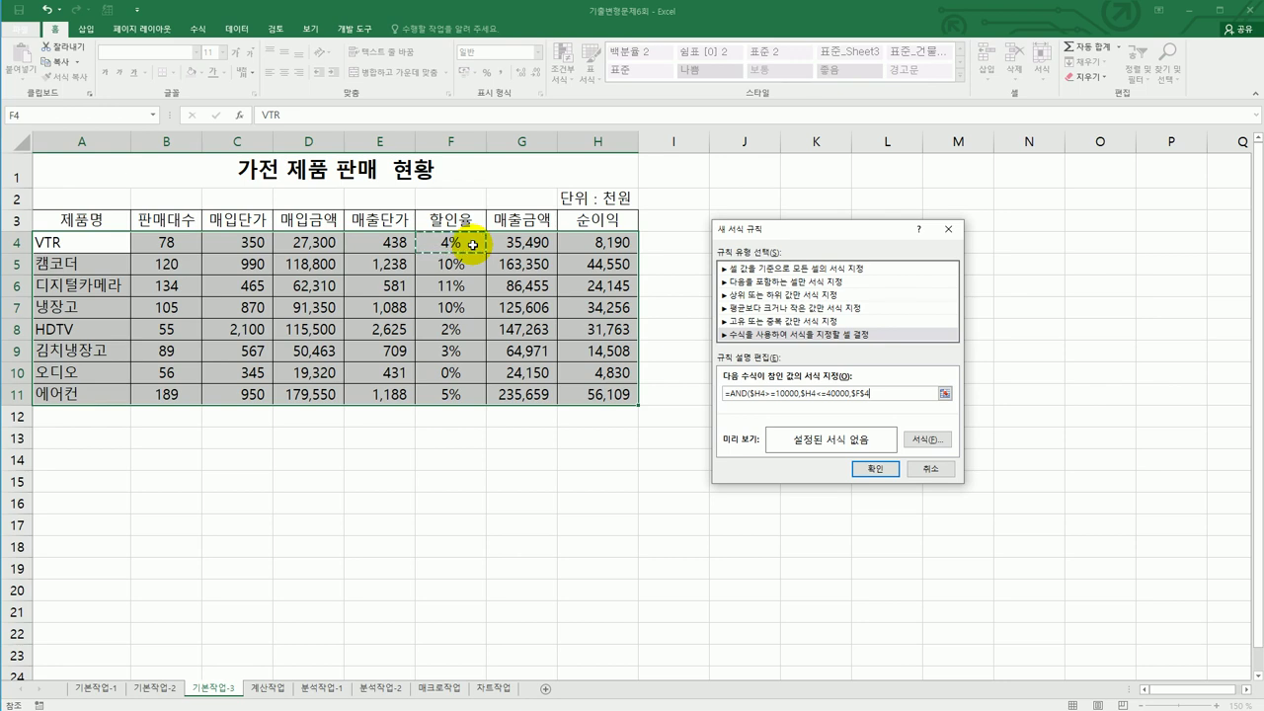
pyautogui.press('F4')
pyautogui.press('F4')
pyautogui.write('>=10%')
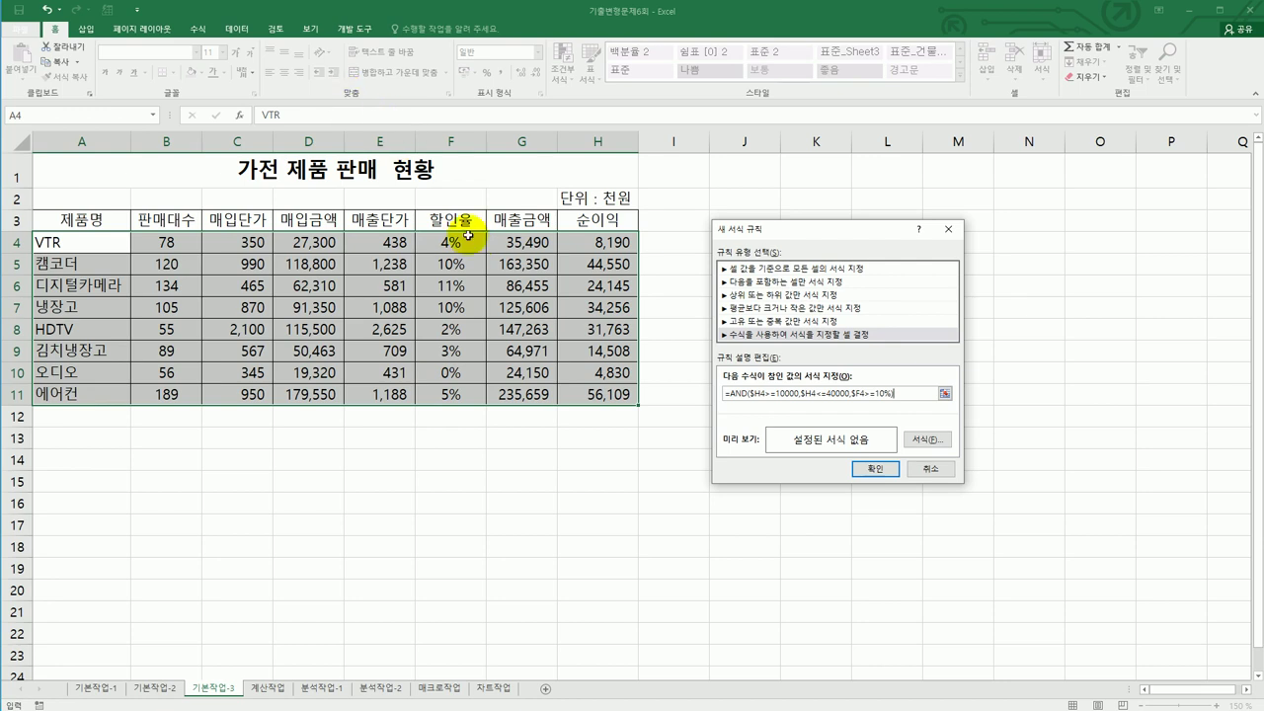
# Give the rule's format a standard blue (파랑) italic (기울임꼴) font and apply the rule to the table.
pyautogui.click(932, 445)
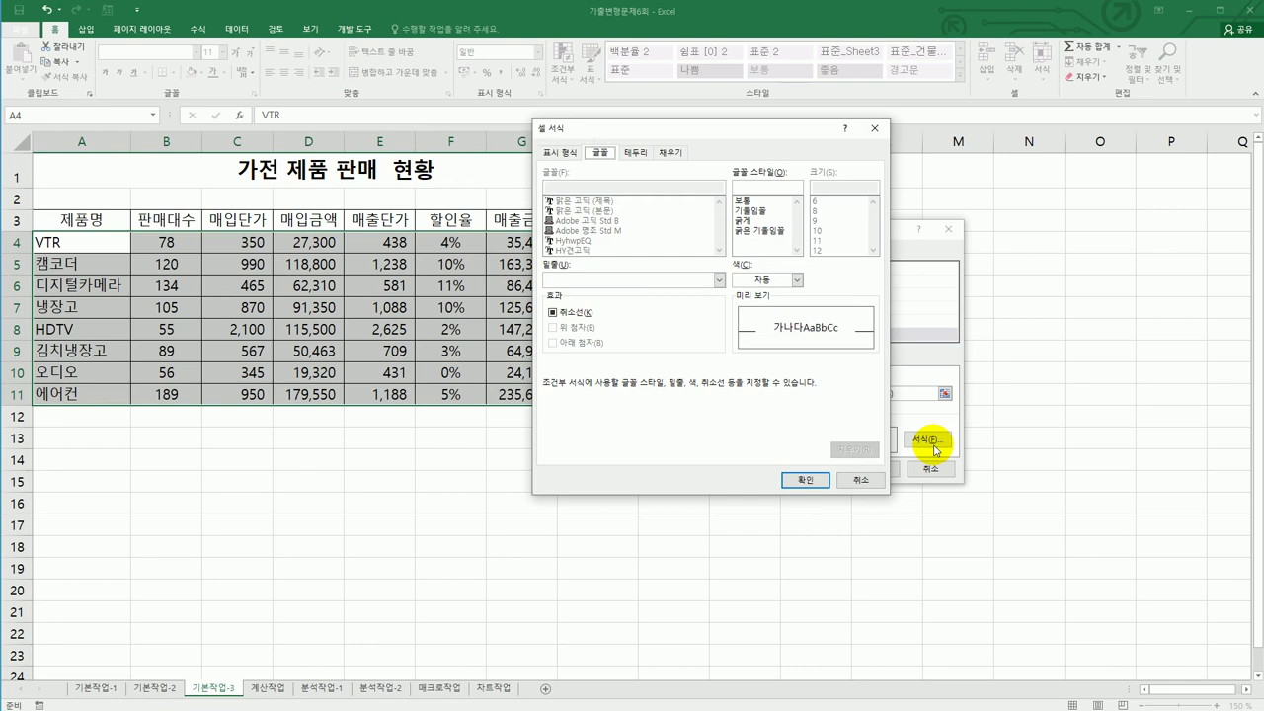
pyautogui.click(762, 281)
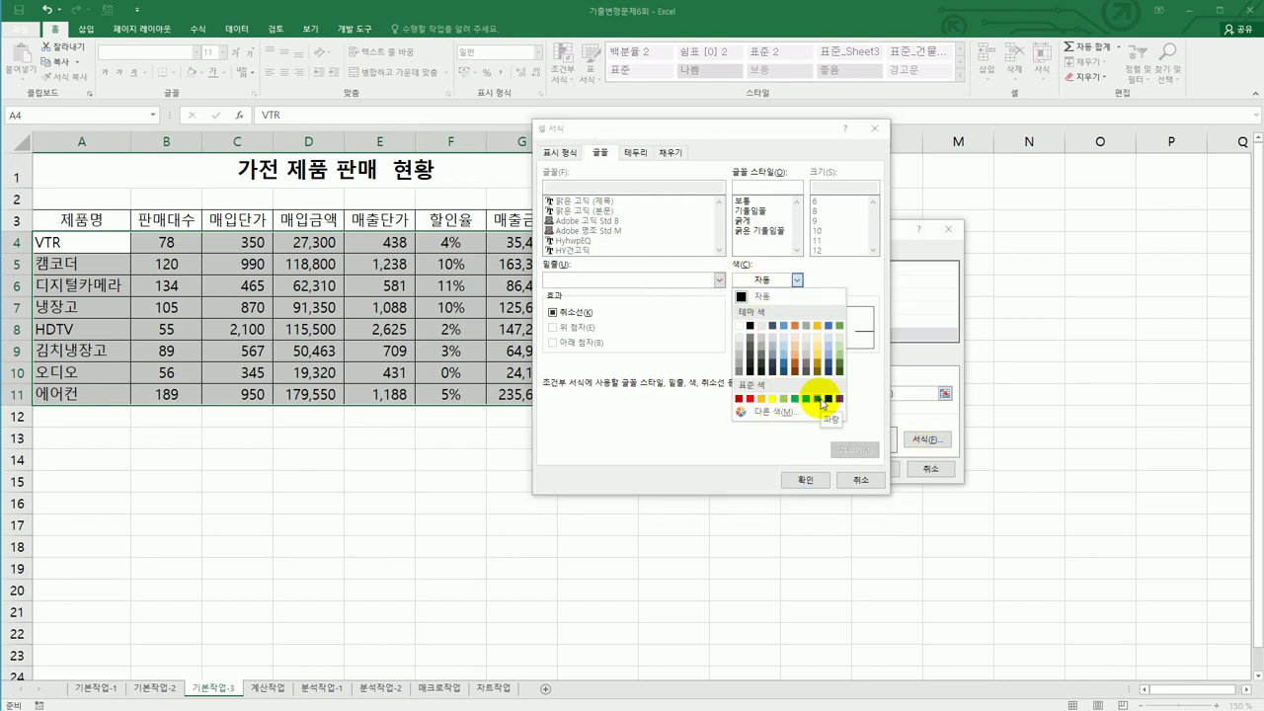
pyautogui.click(818, 398)
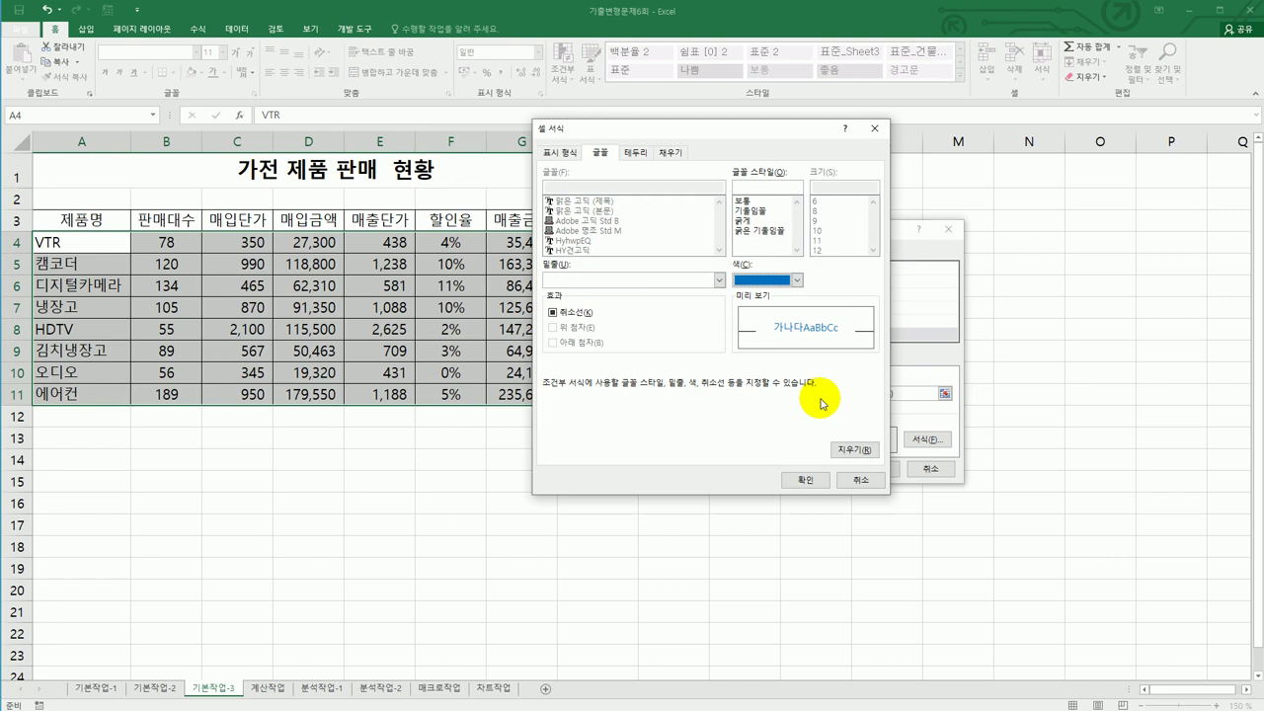
pyautogui.click(762, 210)
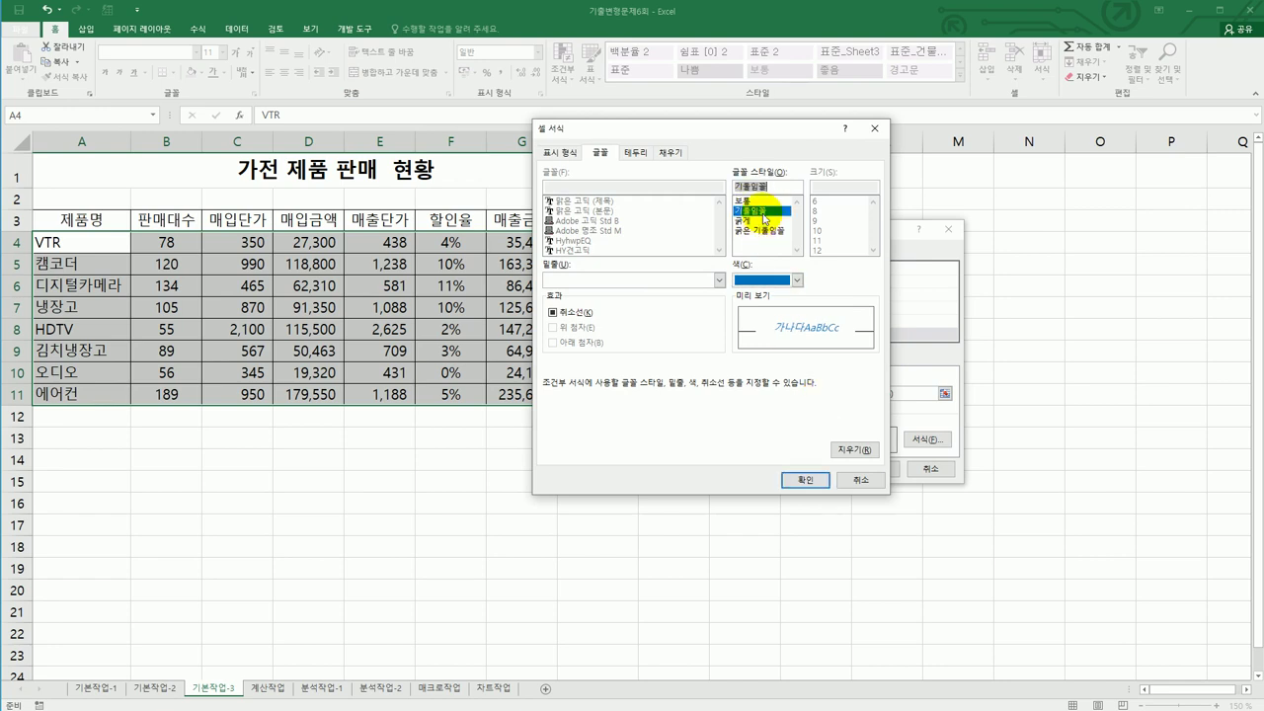
pyautogui.click(804, 480)
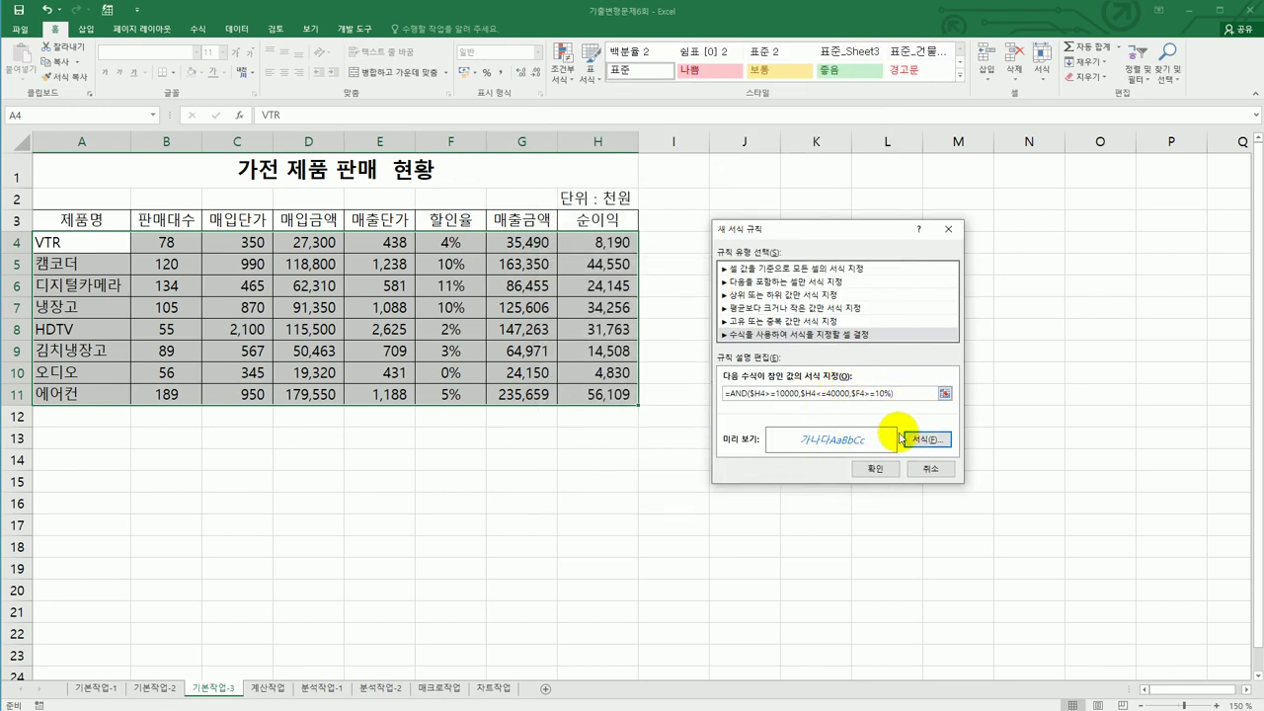
pyautogui.click(877, 469)
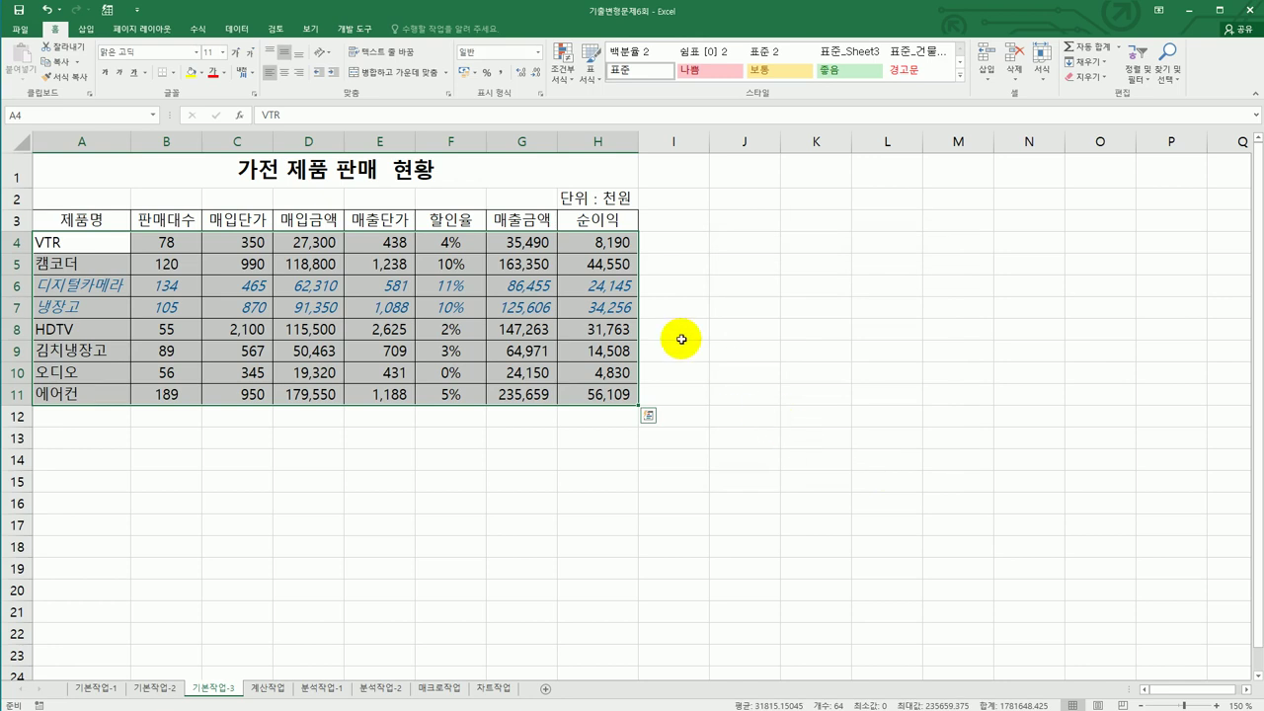
# Check the 순이익 and 할인율 values of the formatted rows against the rule's conditions.
pyautogui.click(620, 288)
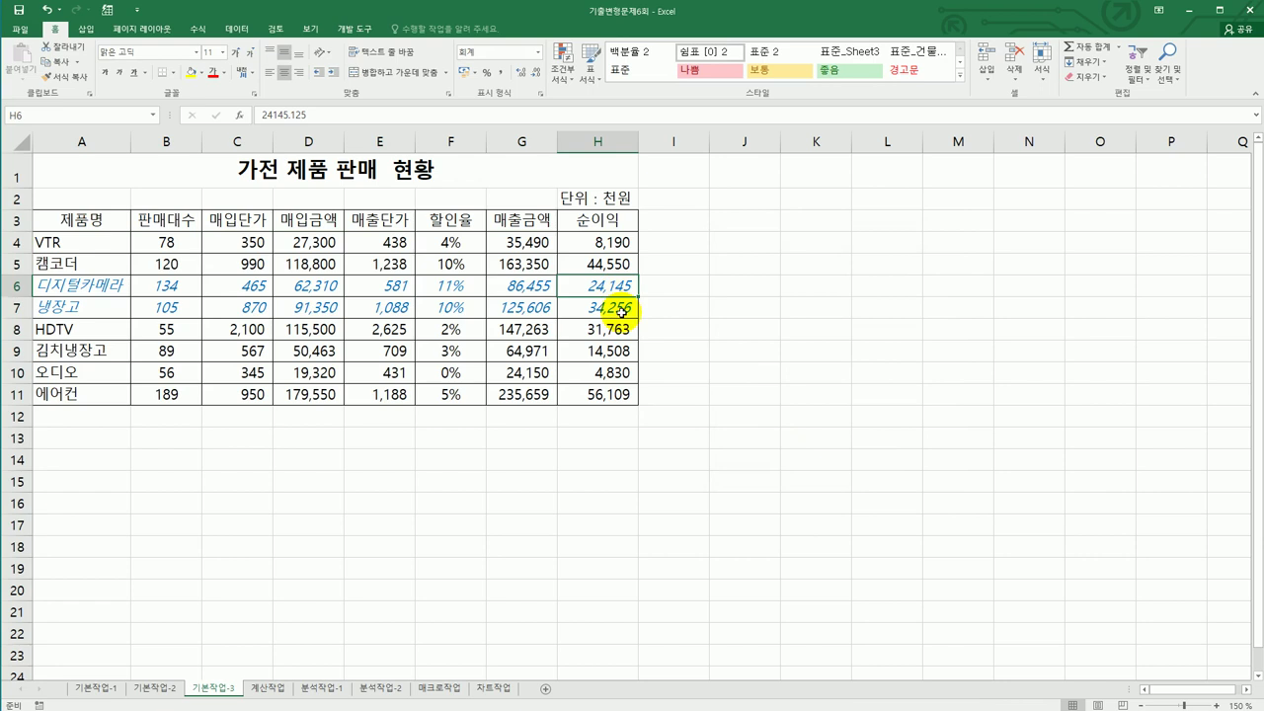
pyautogui.click(470, 293)
pyautogui.click(471, 307)
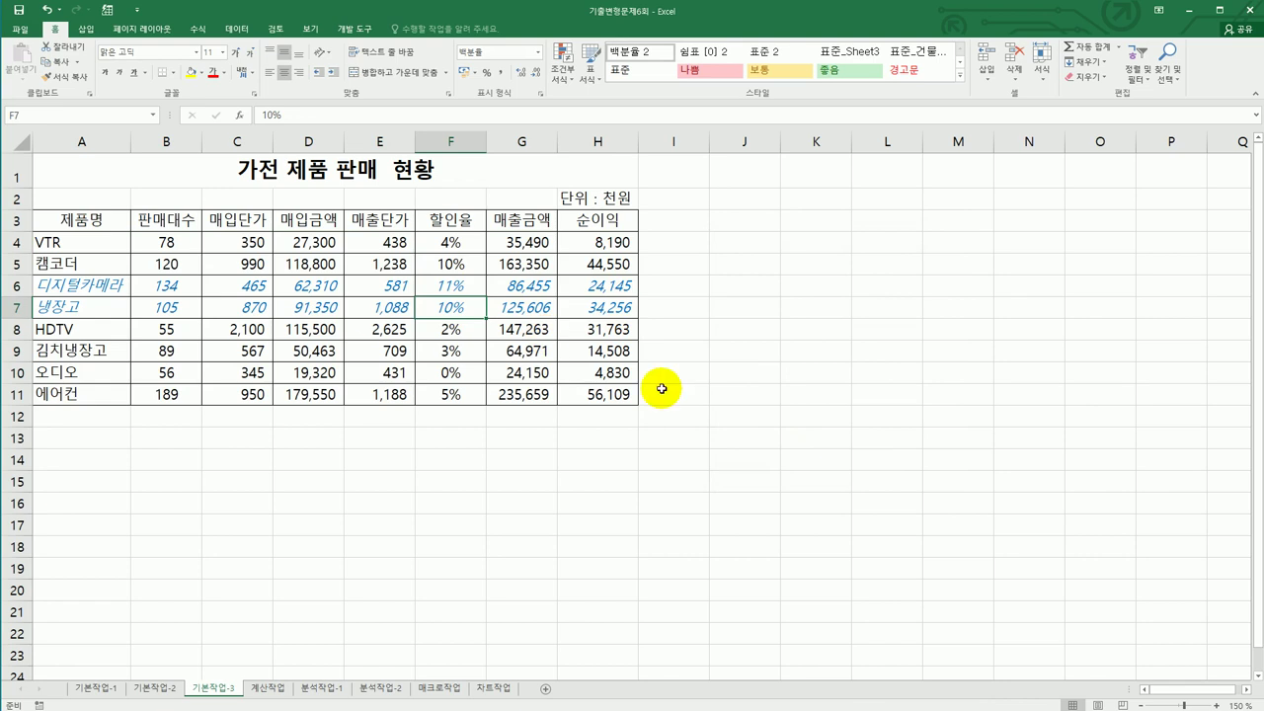
pyautogui.click(607, 405)
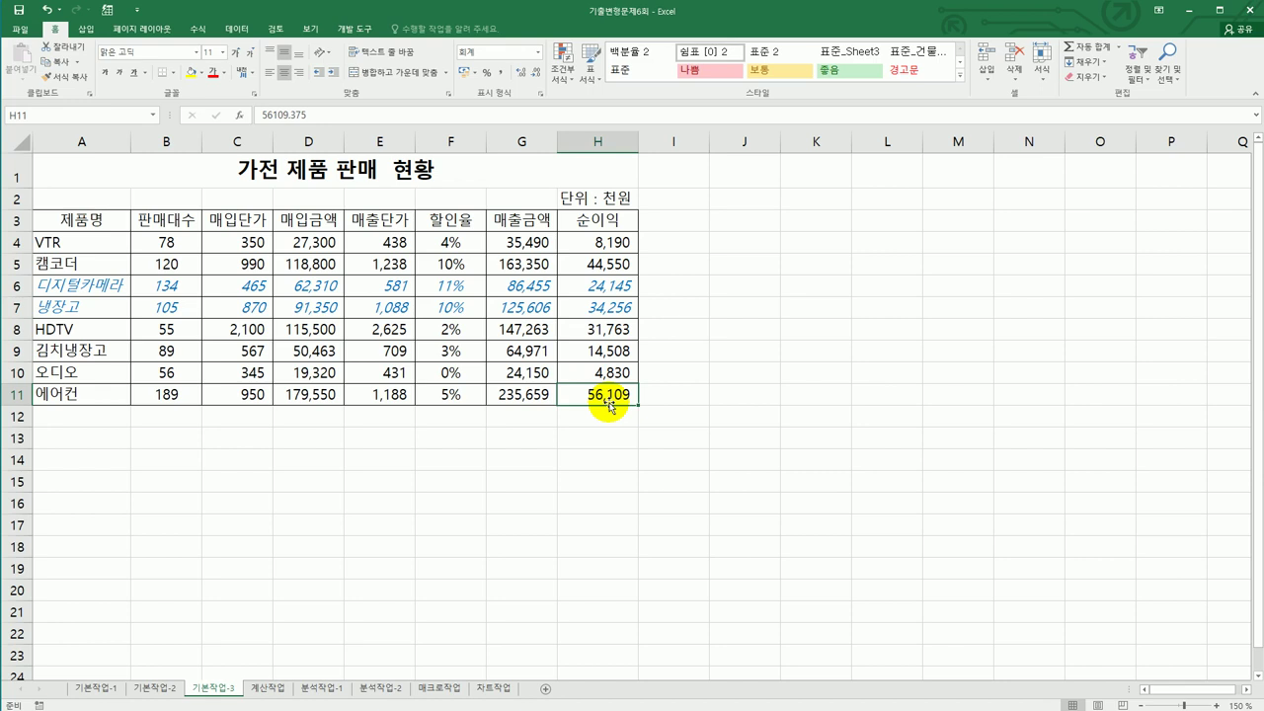
# On sheet 계산작업, enter =RIGHT(A3,1) in D3 of [표1] to extract the product code's last character, and fill it down to D7.
pyautogui.click(279, 691)
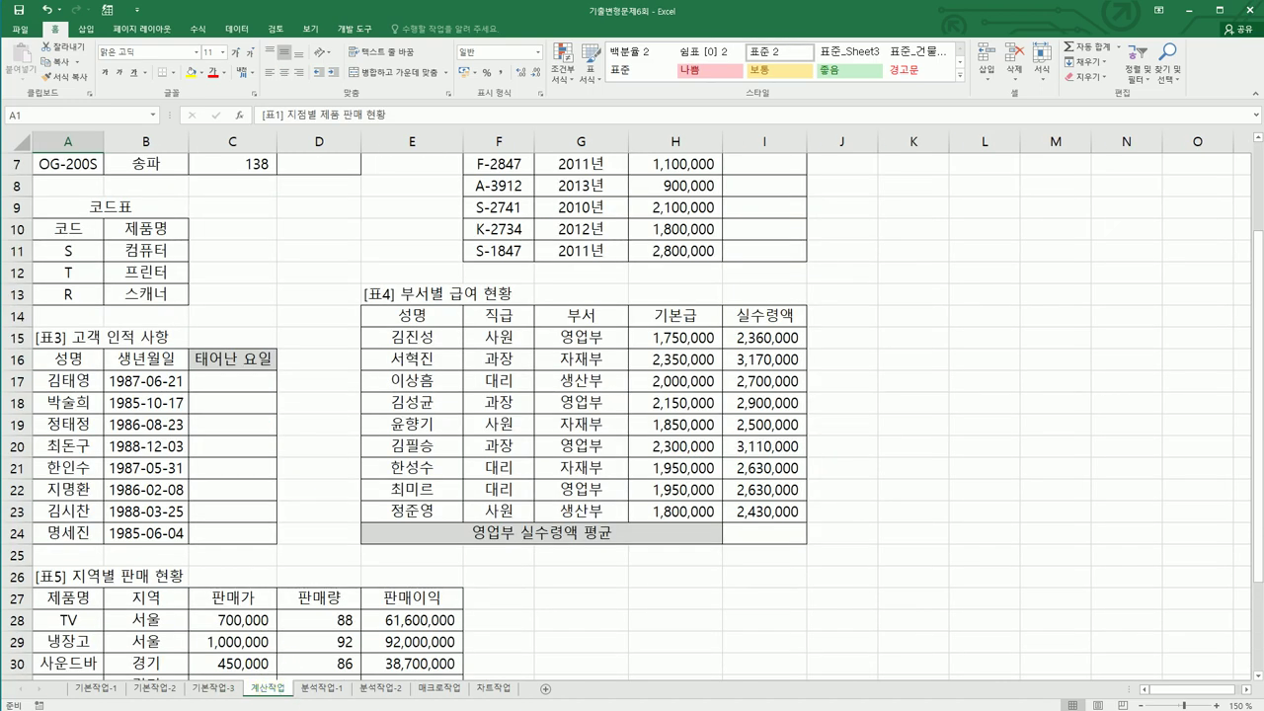
pyautogui.scroll(2, 333, 211)
pyautogui.click(335, 212)
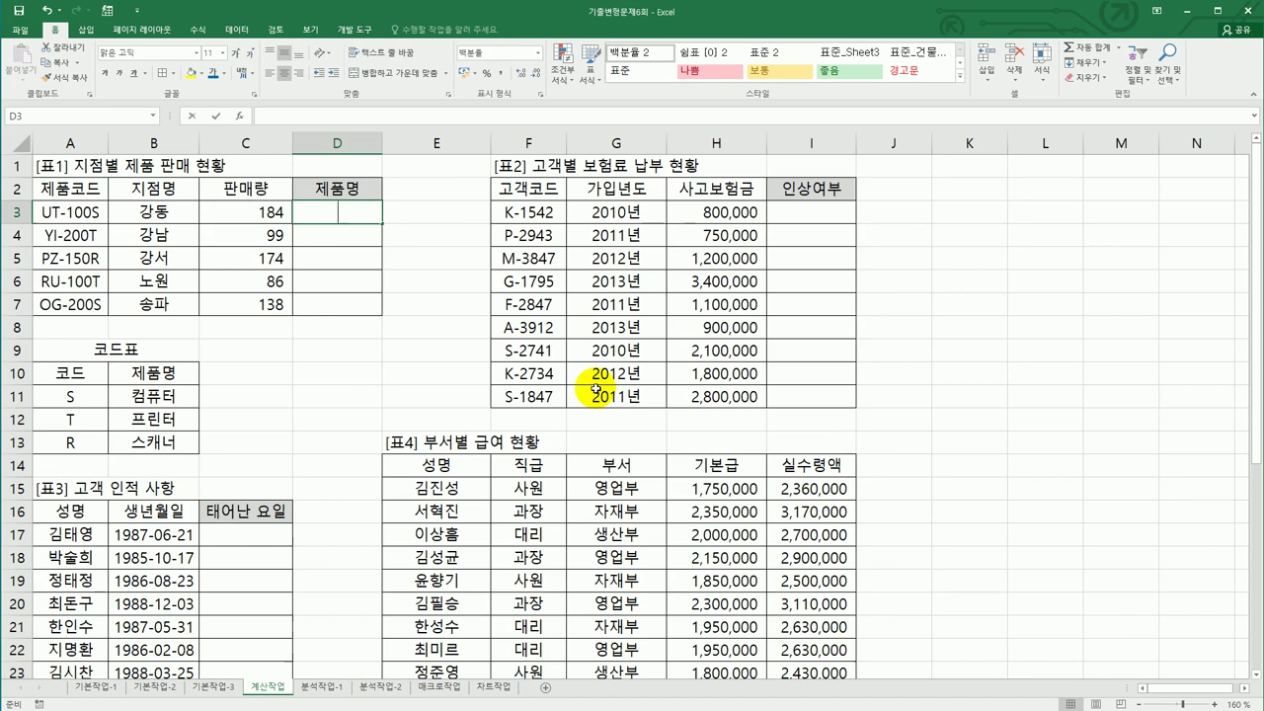
pyautogui.write('=ri')
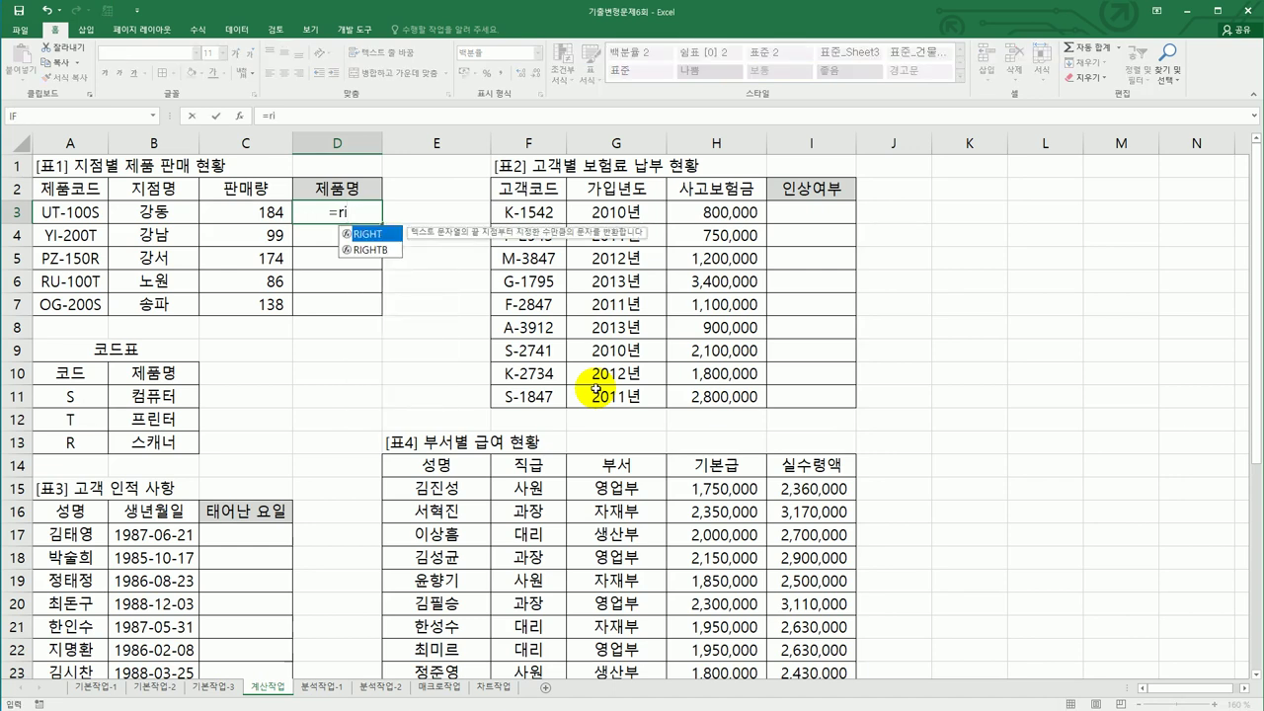
pyautogui.doubleClick(379, 237)
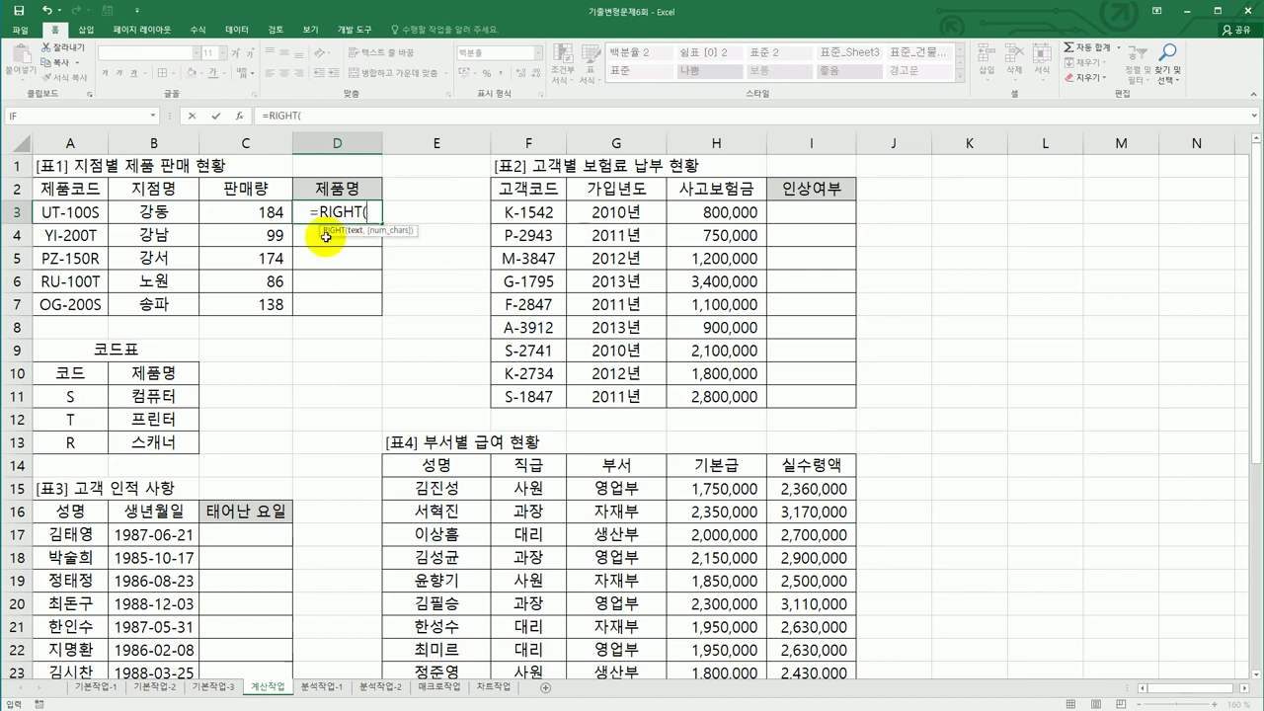
pyautogui.click(88, 214)
pyautogui.write(',1')
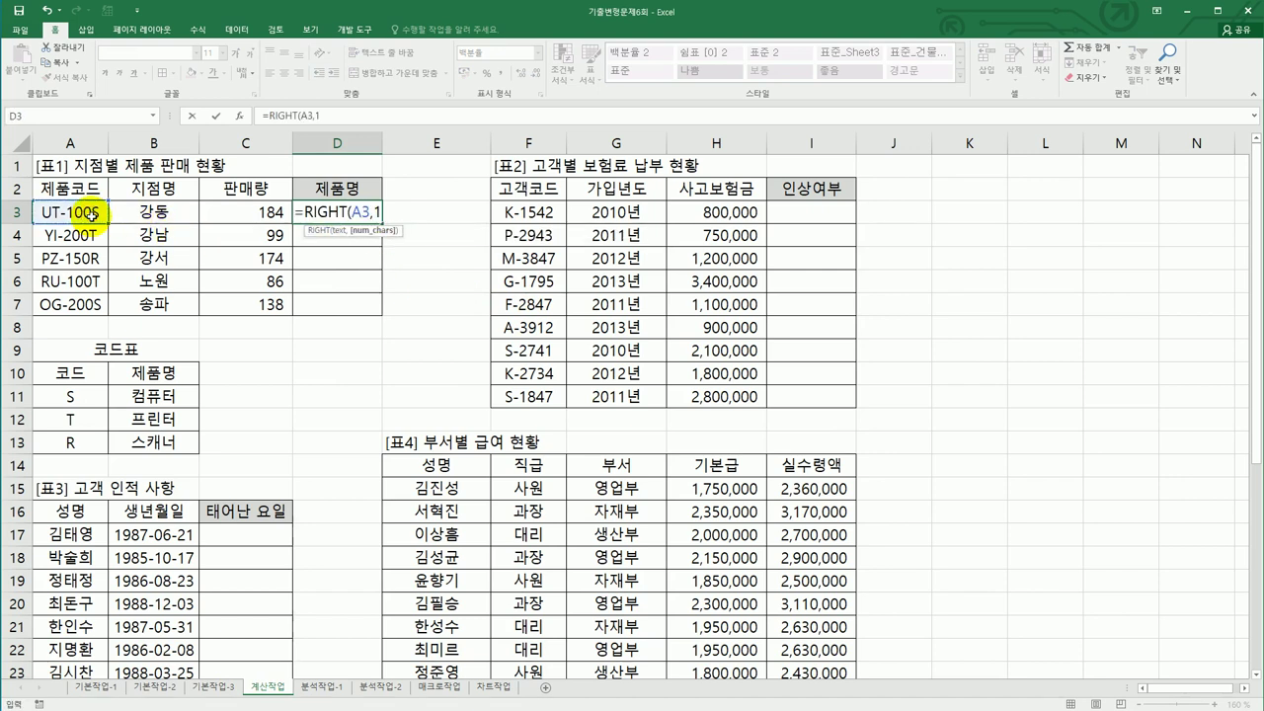
pyautogui.write(')')
pyautogui.press('Return')
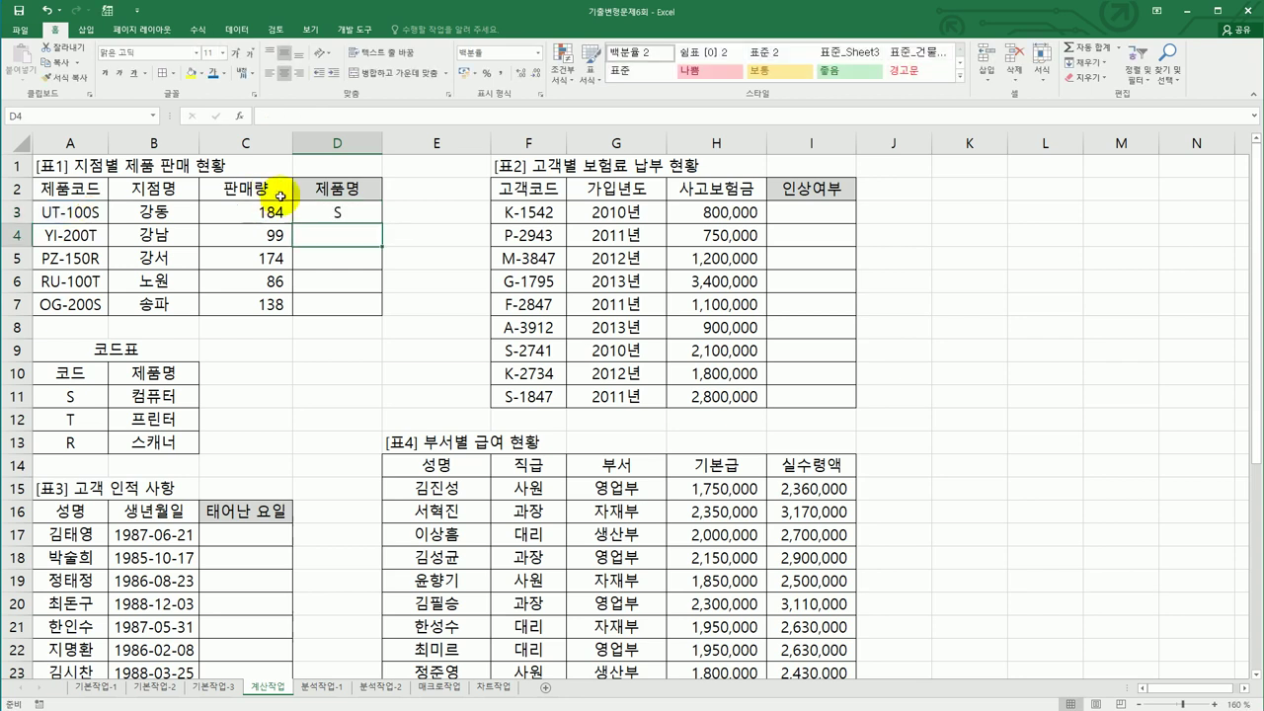
pyautogui.click(370, 216)
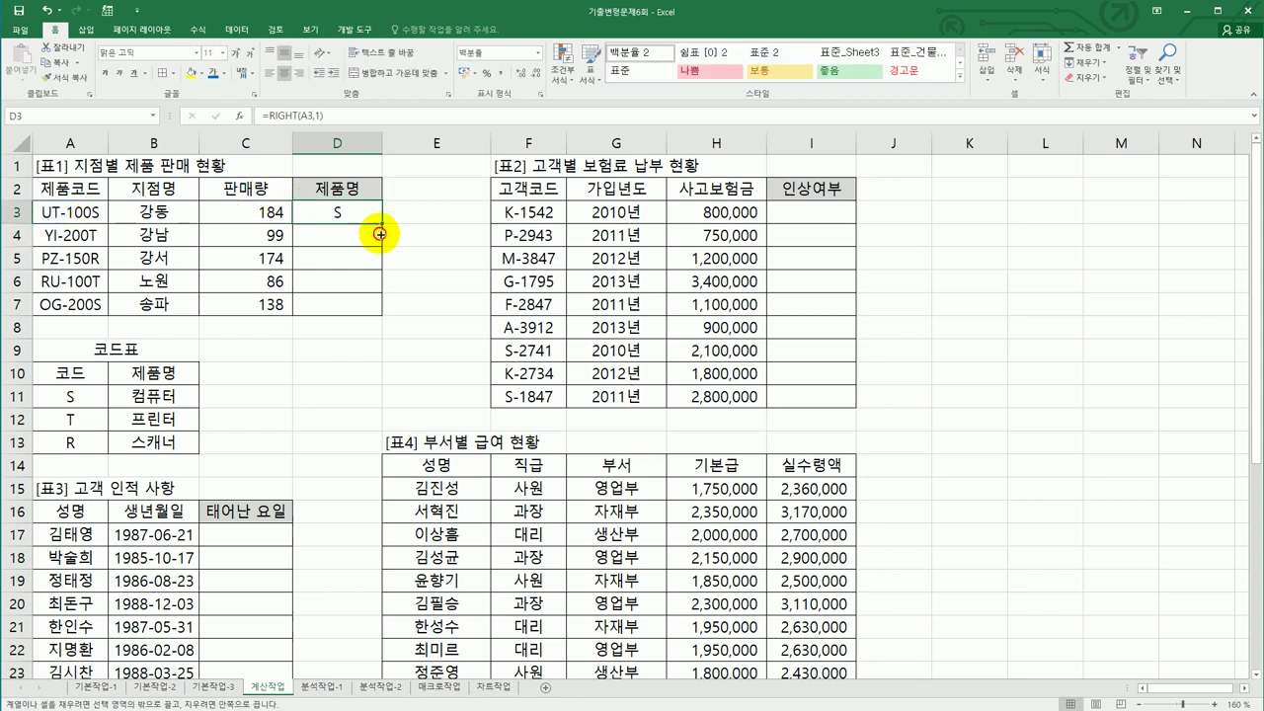
pyautogui.moveTo(379, 224); pyautogui.dragTo(379, 314)
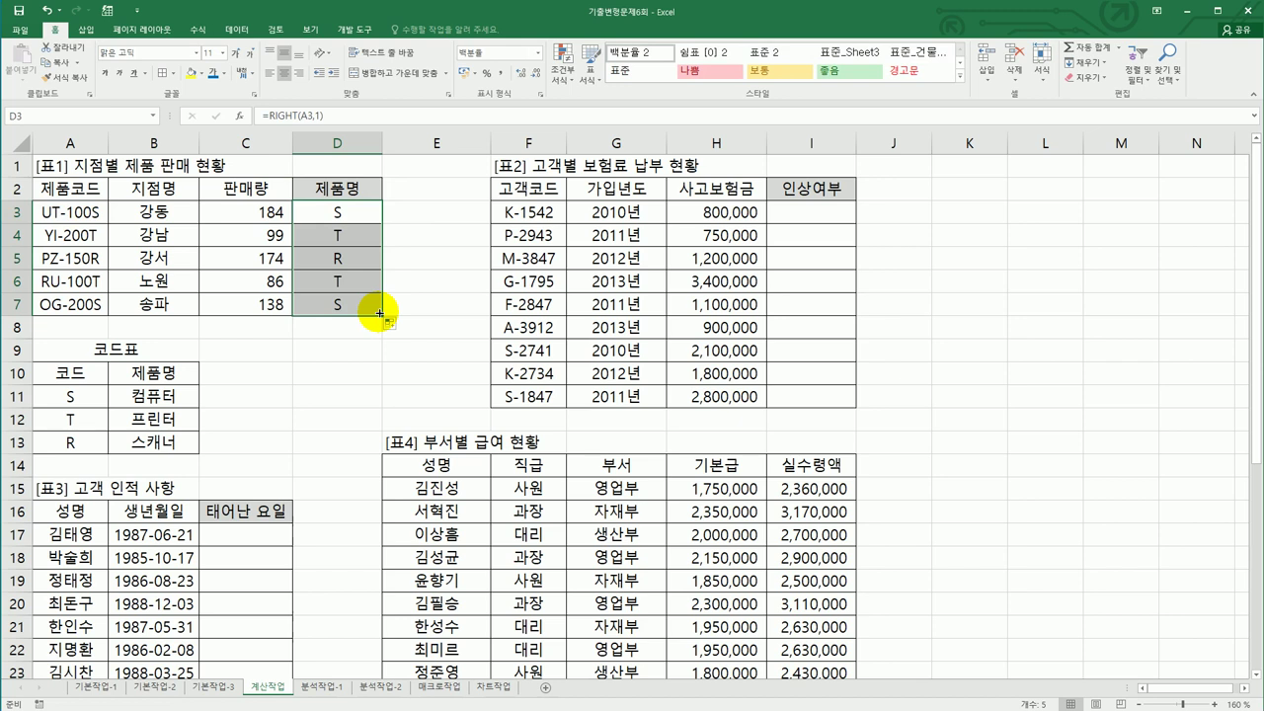
# Compare the extracted code letters in D3:D7 with the codes and product names in the 코드표 range A11:B13.
pyautogui.moveTo(79, 397); pyautogui.dragTo(133, 442)
pyautogui.click(333, 222)
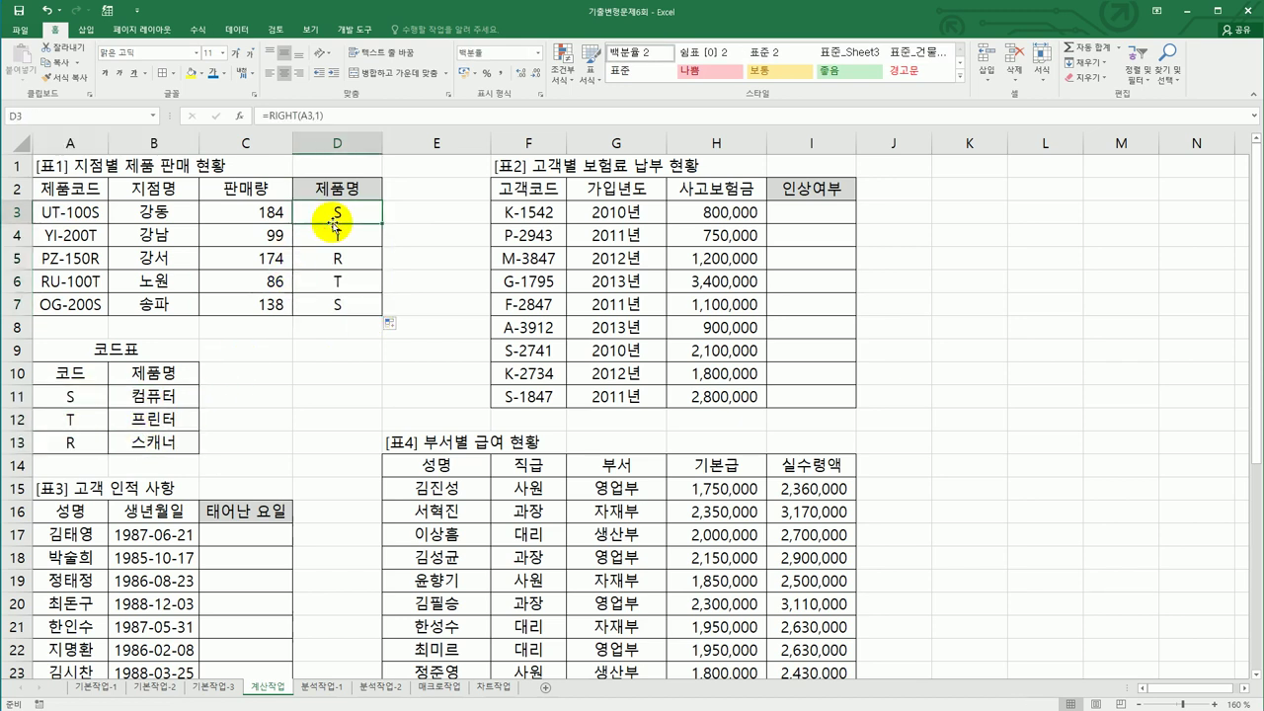
pyautogui.moveTo(99, 395); pyautogui.dragTo(103, 442)
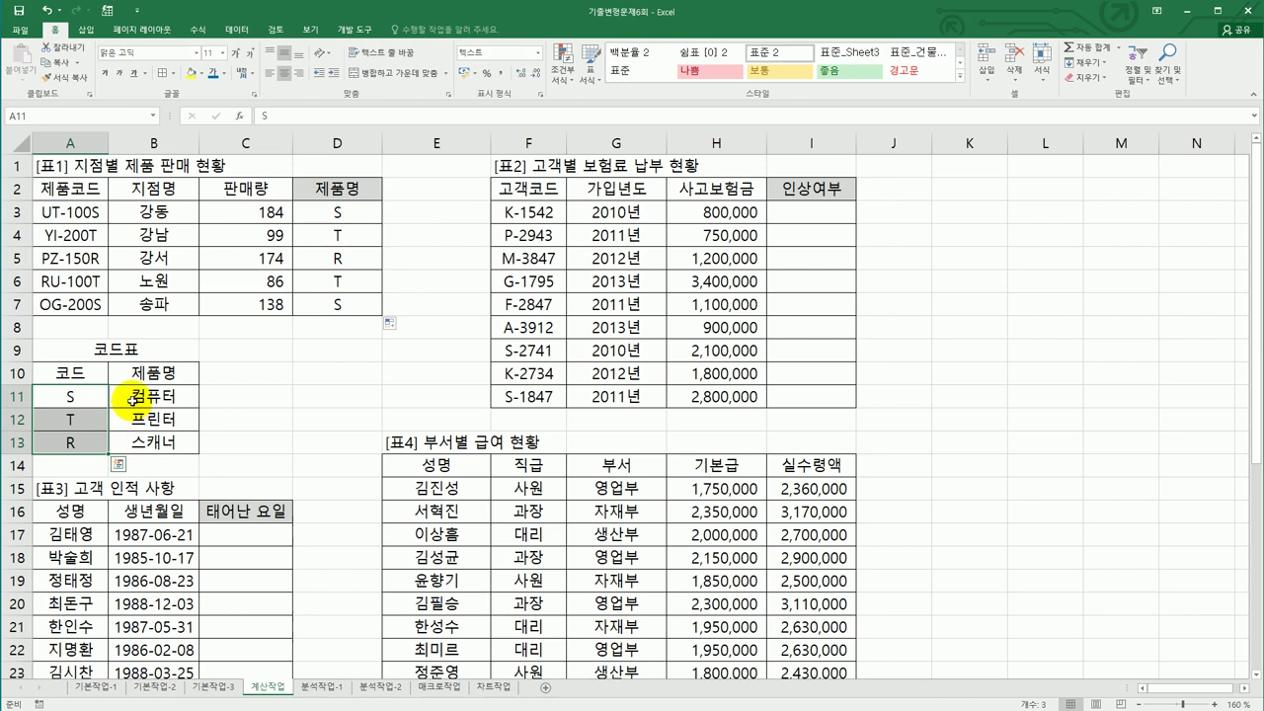
pyautogui.moveTo(132, 399); pyautogui.dragTo(130, 446)
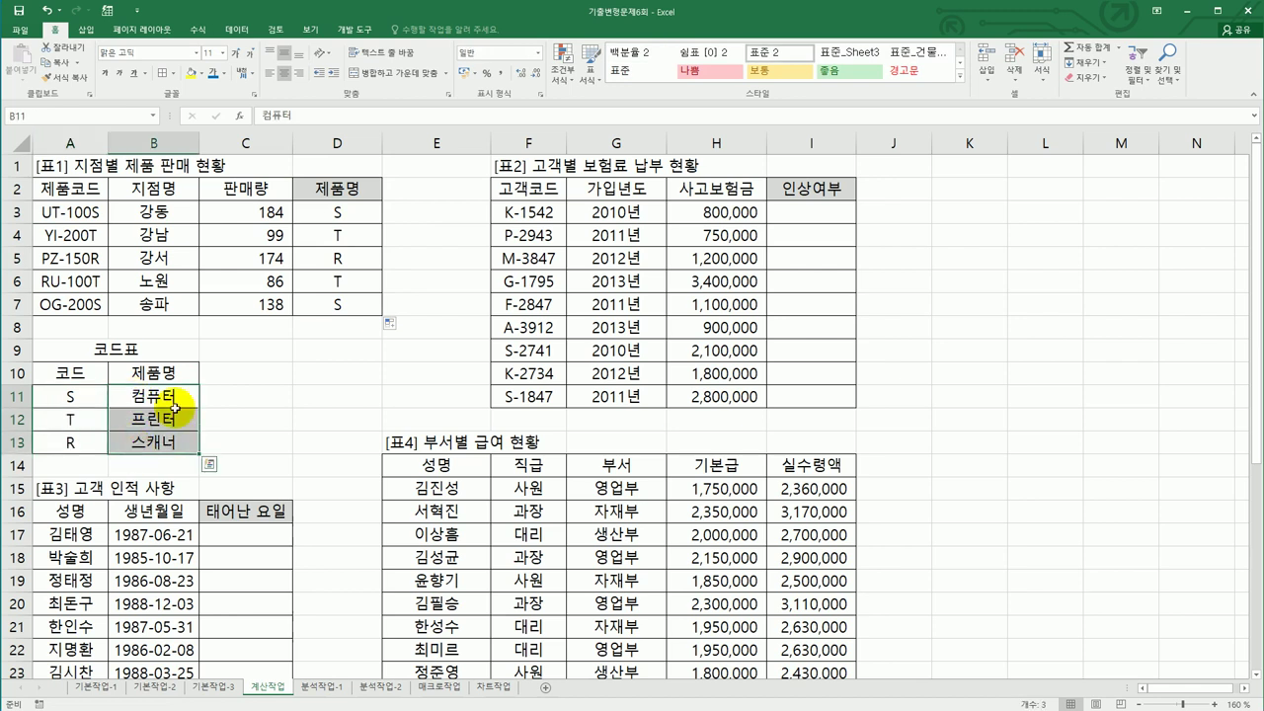
# Wrap the RIGHT(A3,1) formula in D3 inside a VLOOKUP as its lookup value and open the VLOOKUP function arguments.
pyautogui.click(338, 213)
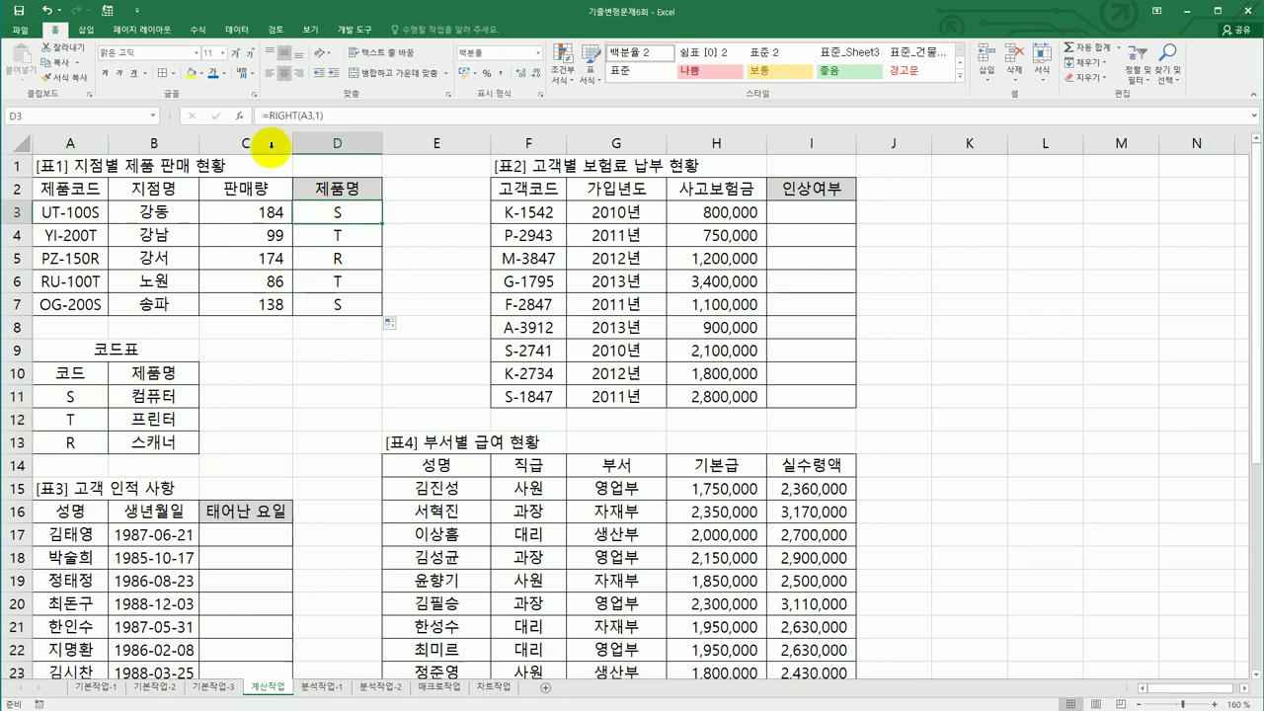
pyautogui.click(264, 115)
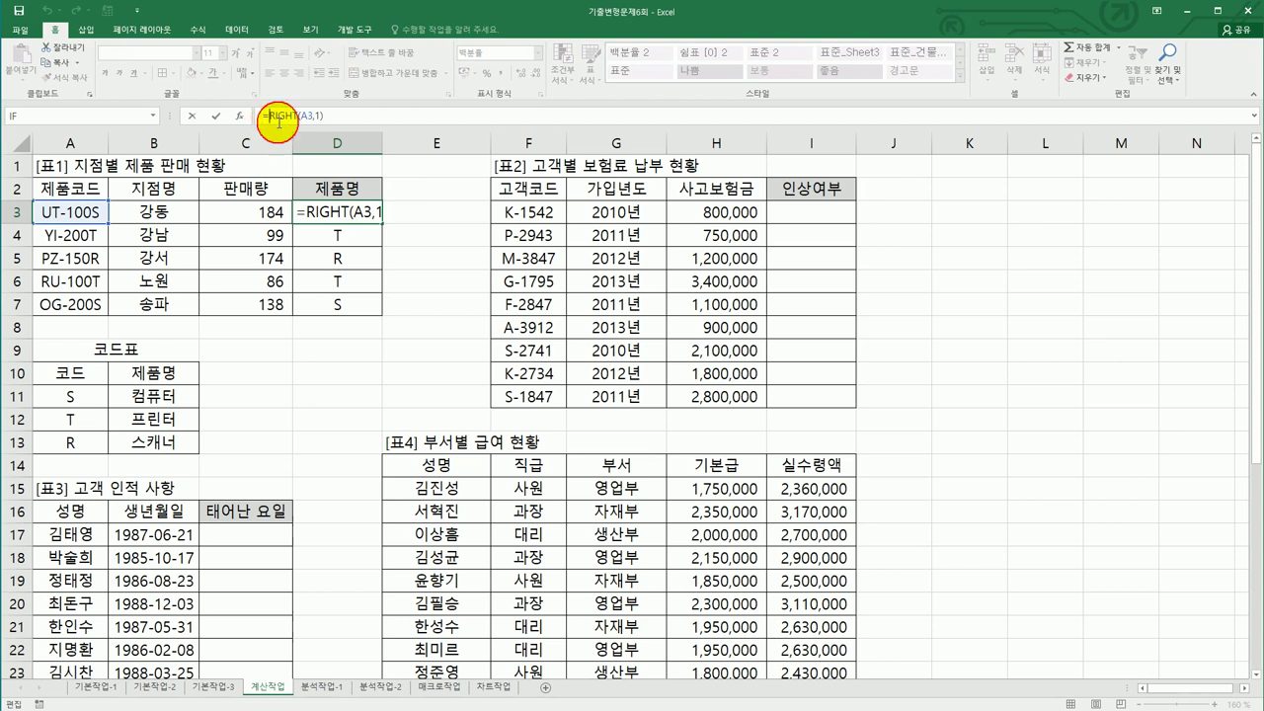
pyautogui.write('v')
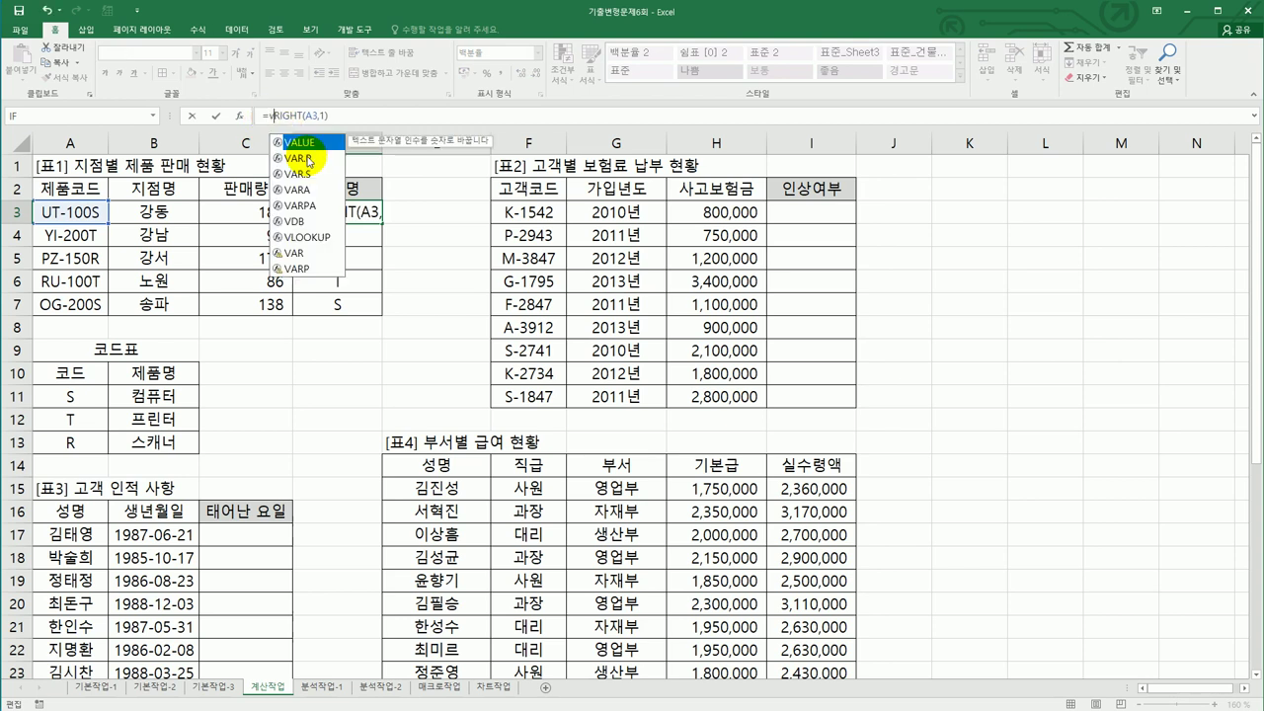
pyautogui.click(307, 168)
pyautogui.click(322, 247)
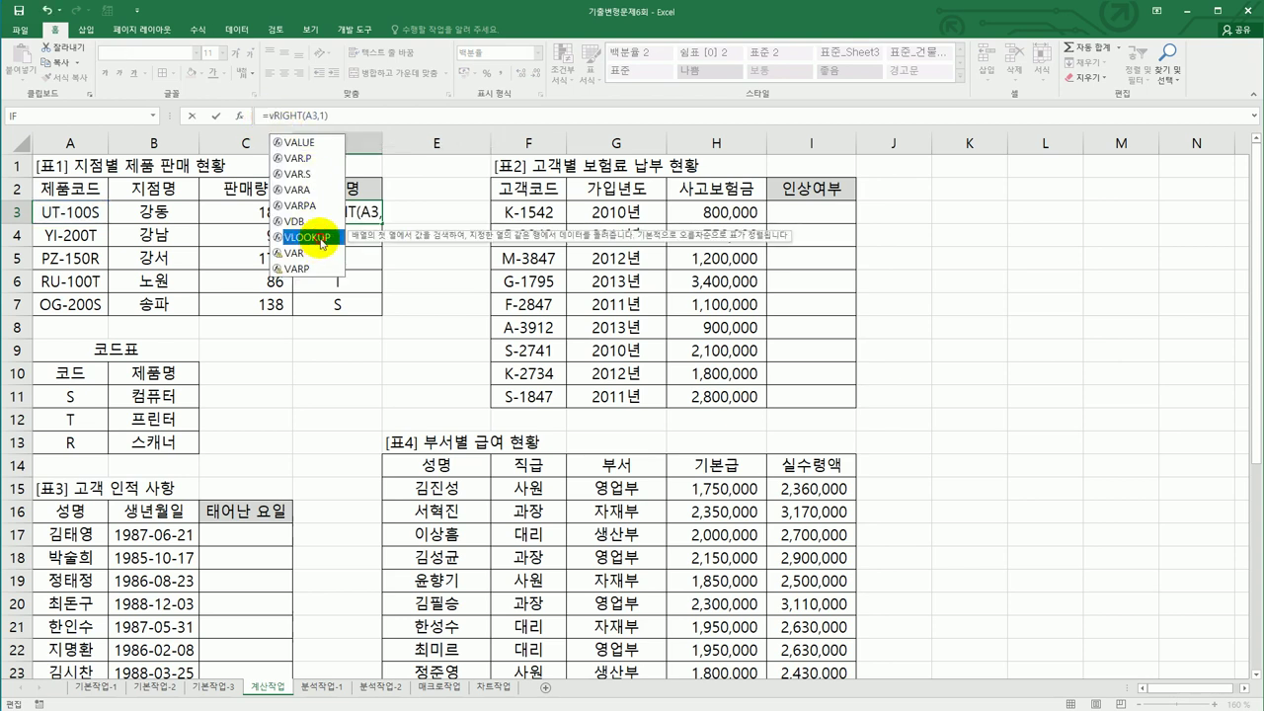
pyautogui.doubleClick(323, 247)
pyautogui.click(395, 120)
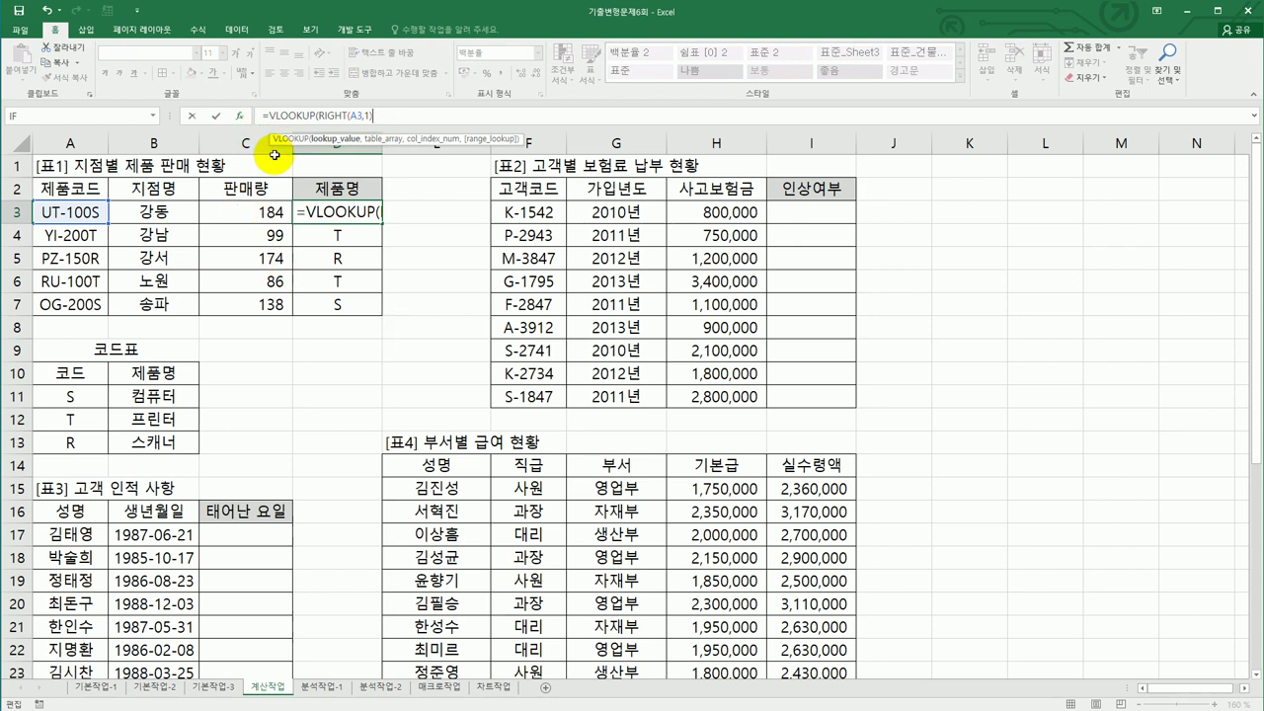
pyautogui.click(238, 115)
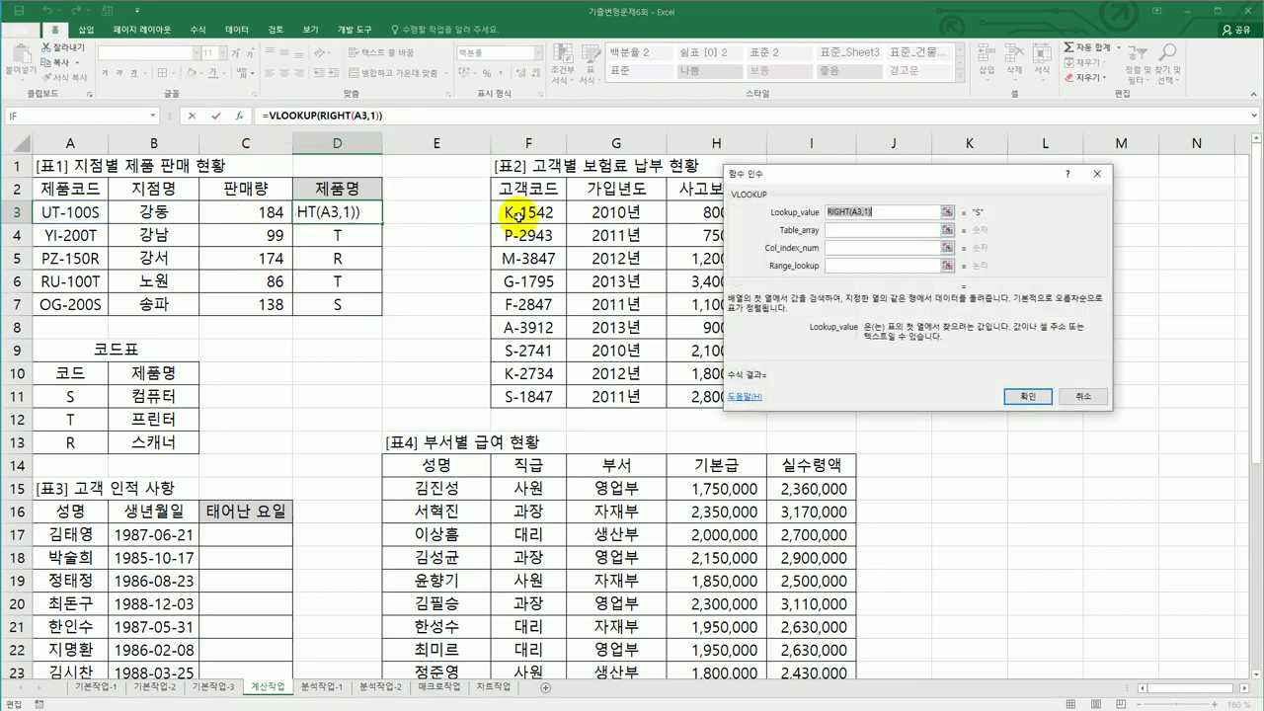
# Complete the VLOOKUP with table array $A$11:$B$13, column index 2 and range lookup 0, and fill D3 down to D7.
pyautogui.click(878, 232)
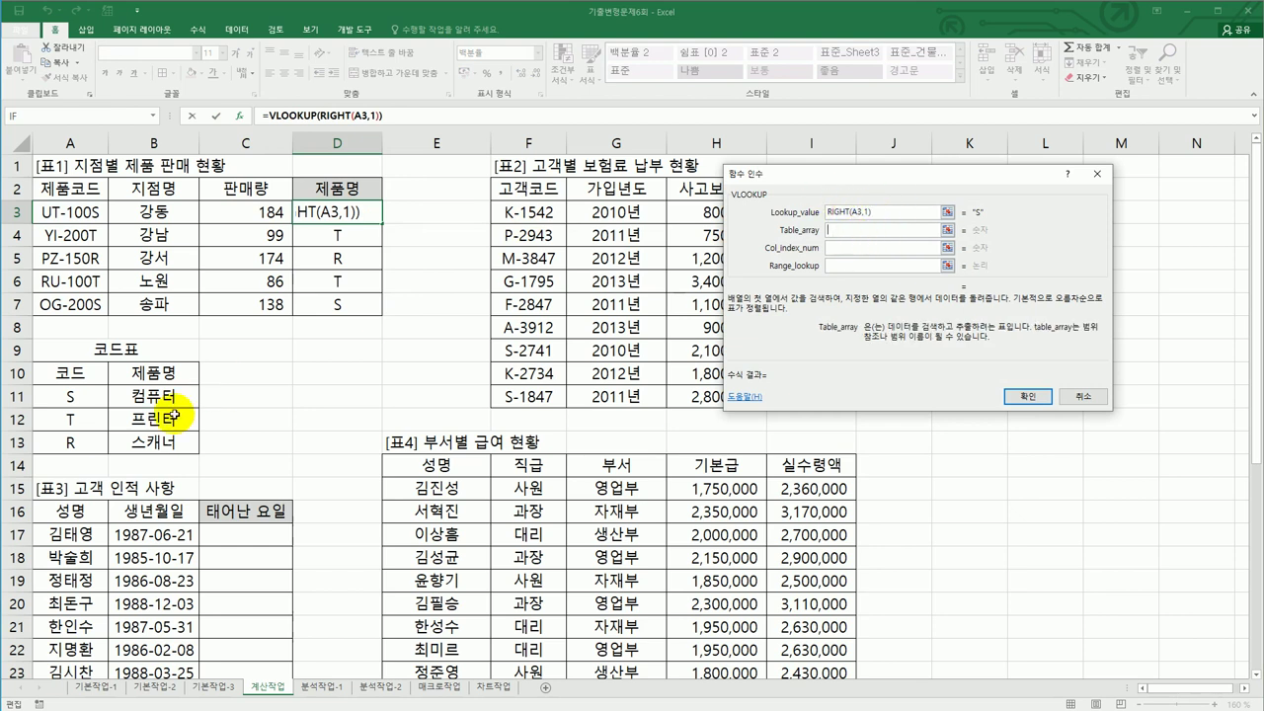
pyautogui.moveTo(70, 397); pyautogui.dragTo(140, 442)
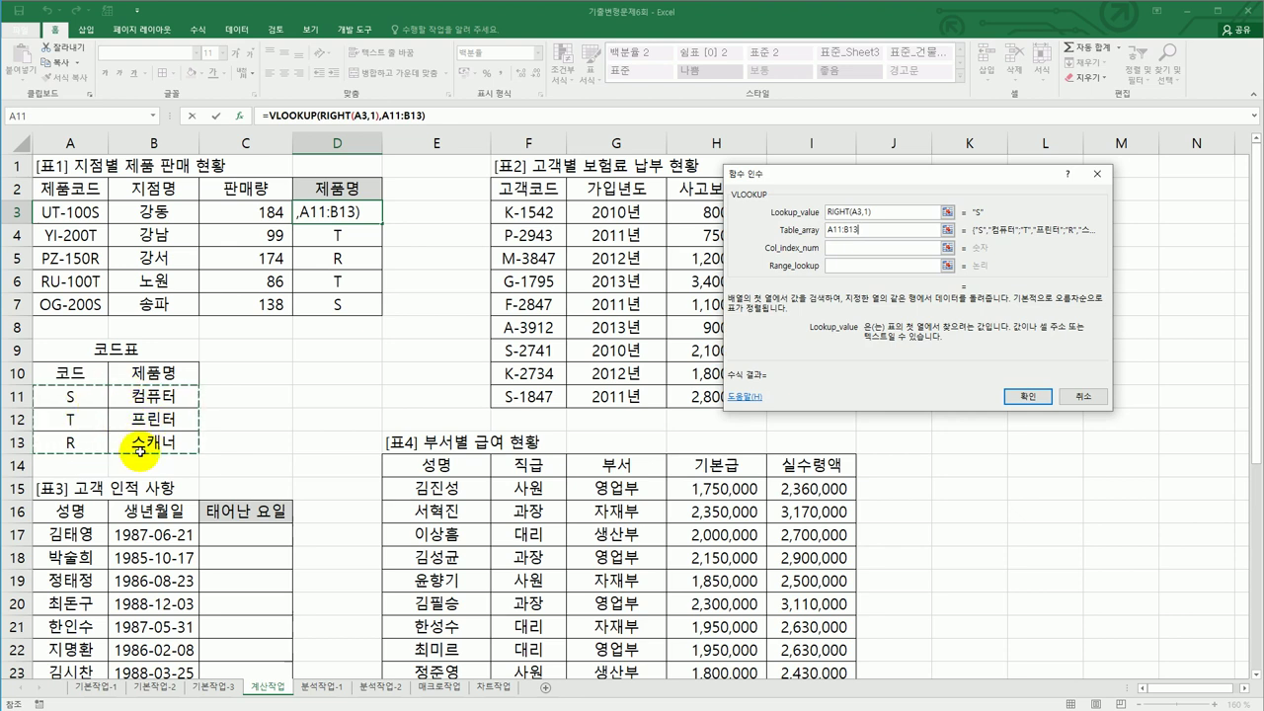
pyautogui.press('F4')
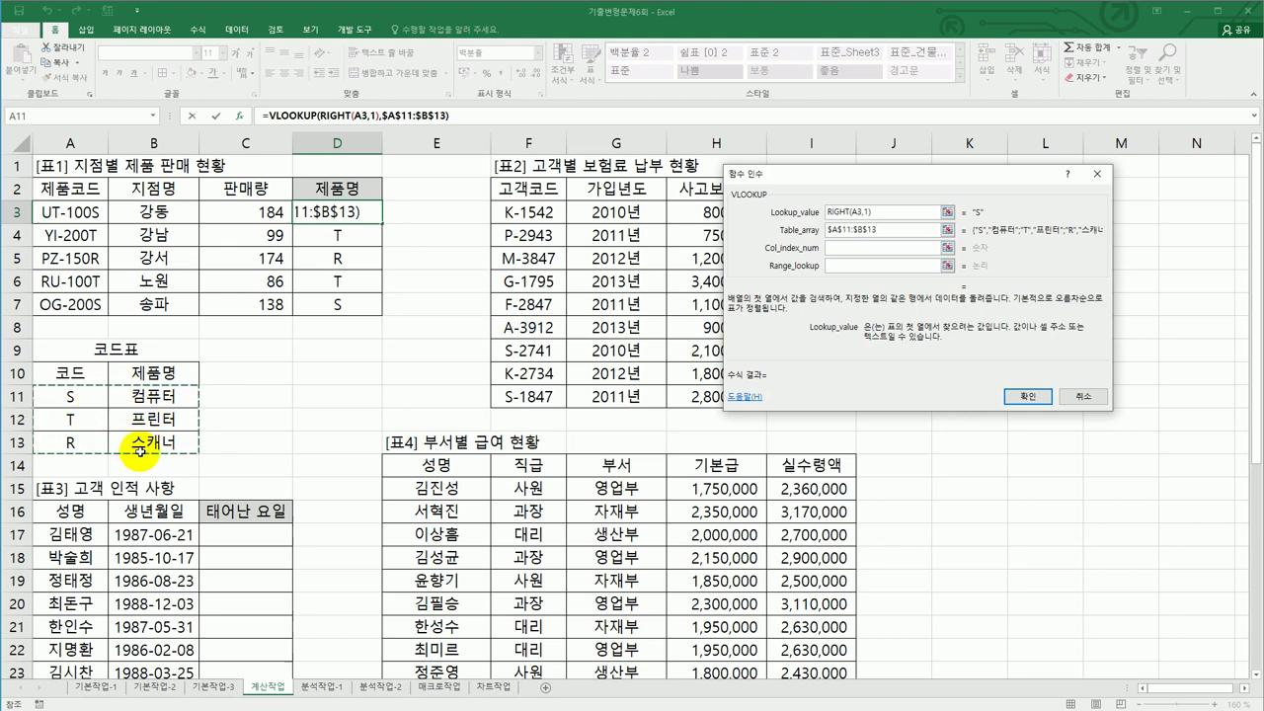
pyautogui.click(852, 247)
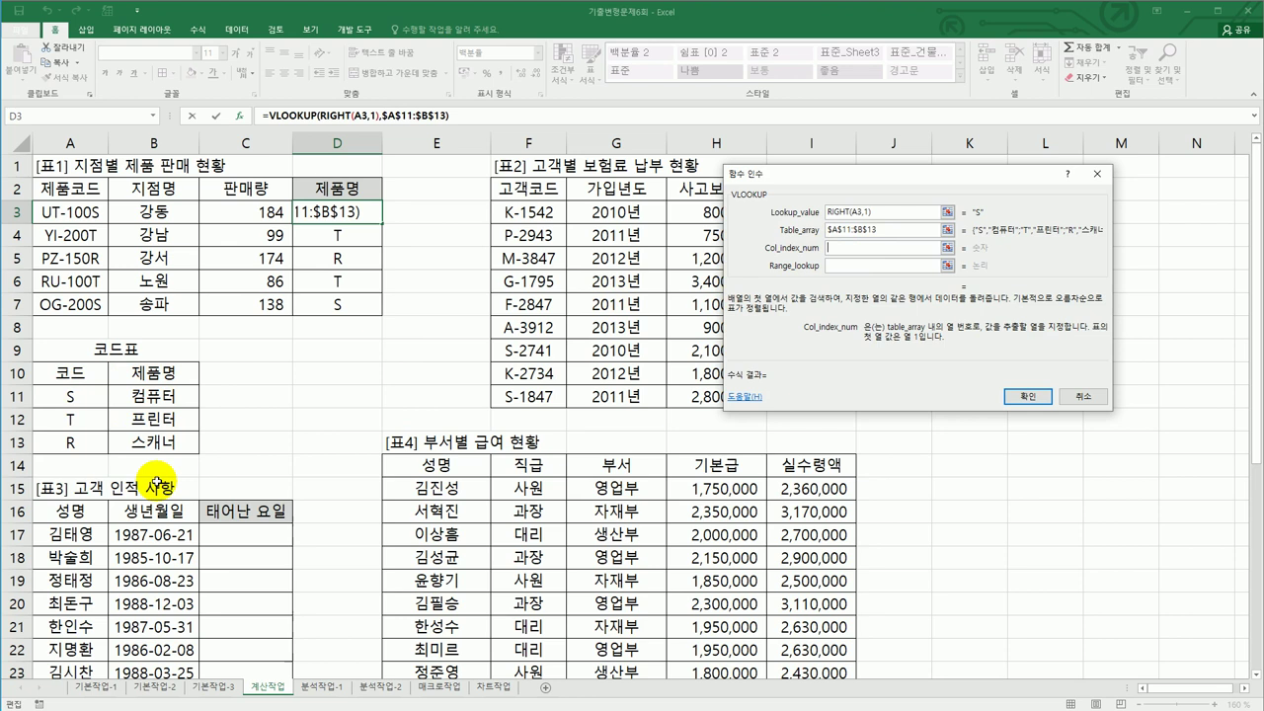
pyautogui.write('2')
pyautogui.click(836, 267)
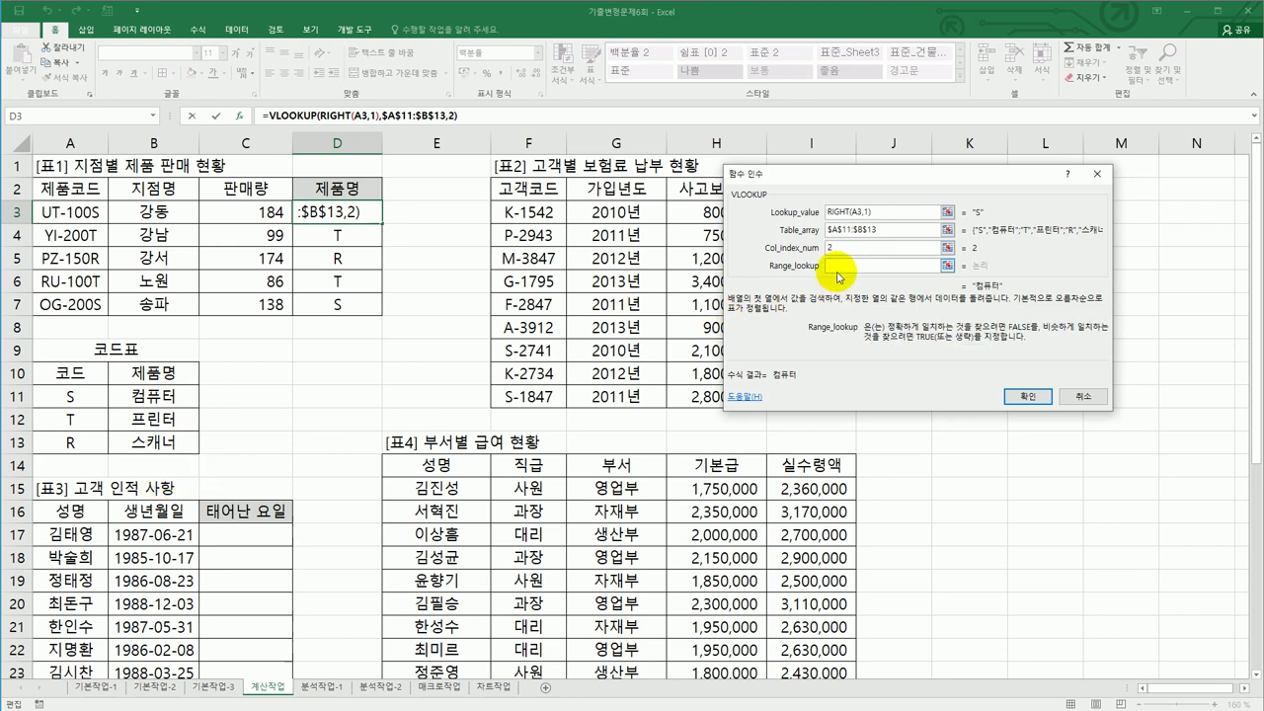
pyautogui.write('0')
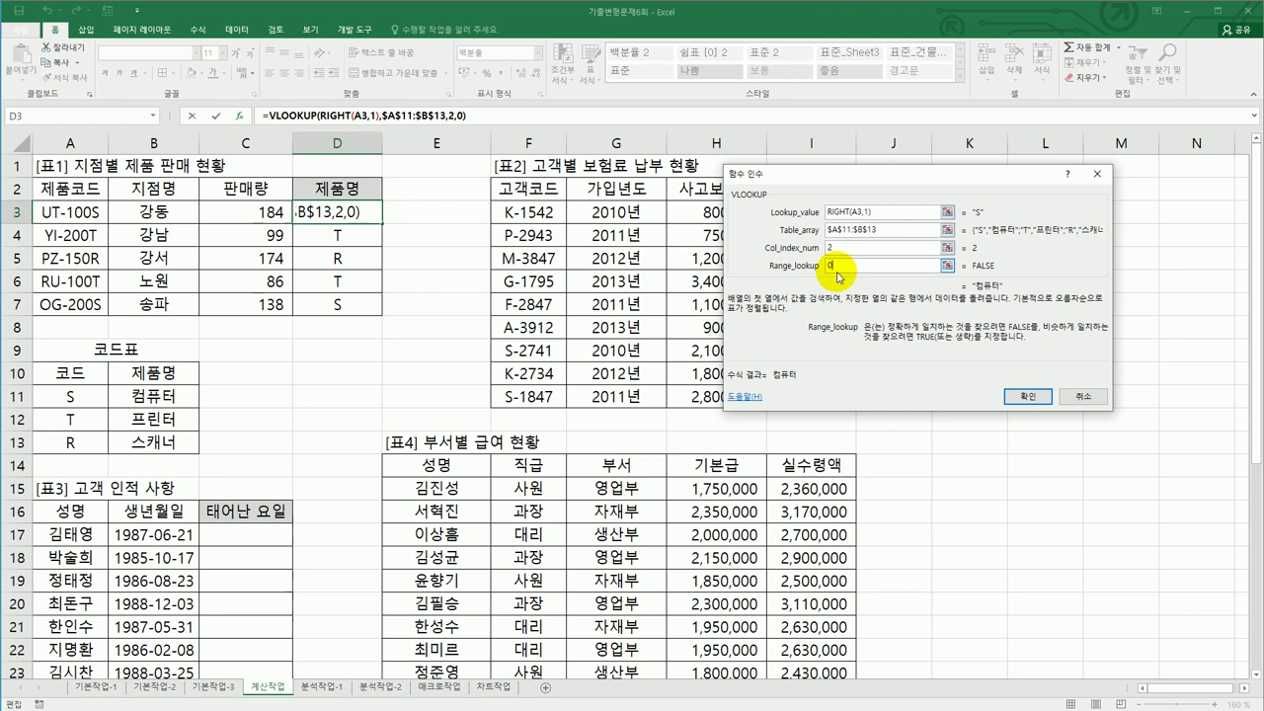
pyautogui.click(1027, 396)
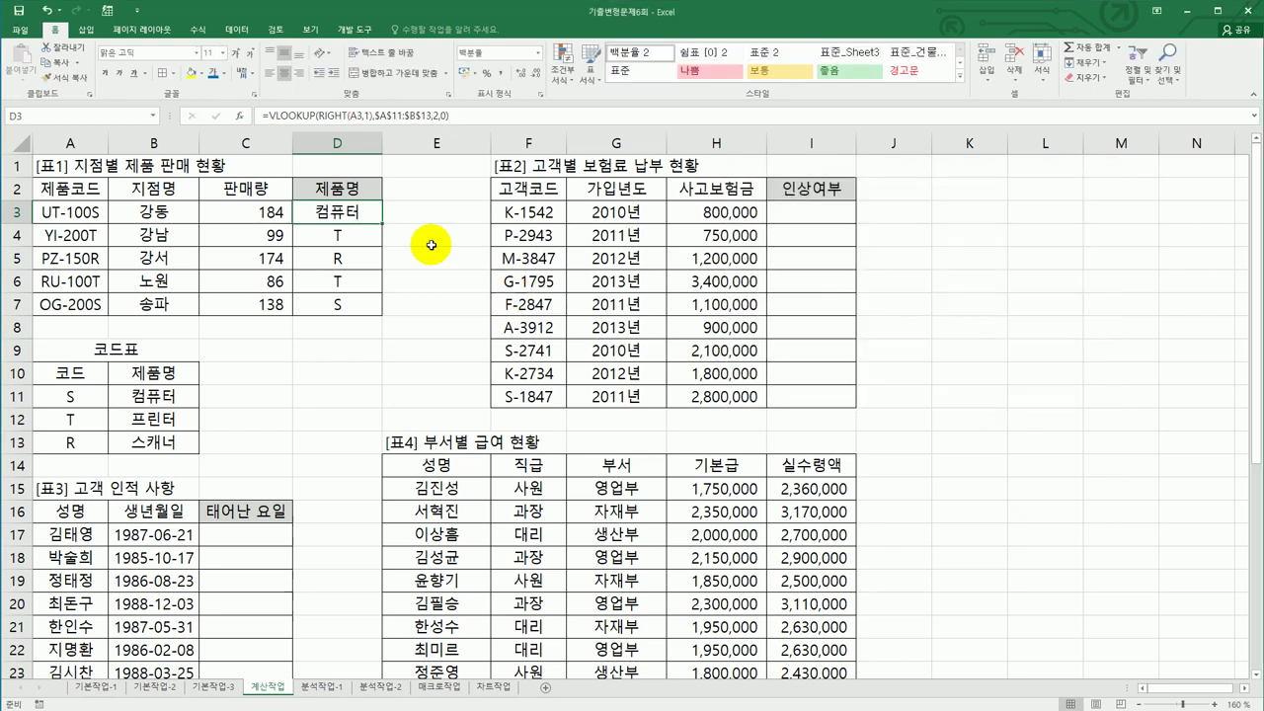
pyautogui.moveTo(381, 224); pyautogui.dragTo(378, 316)
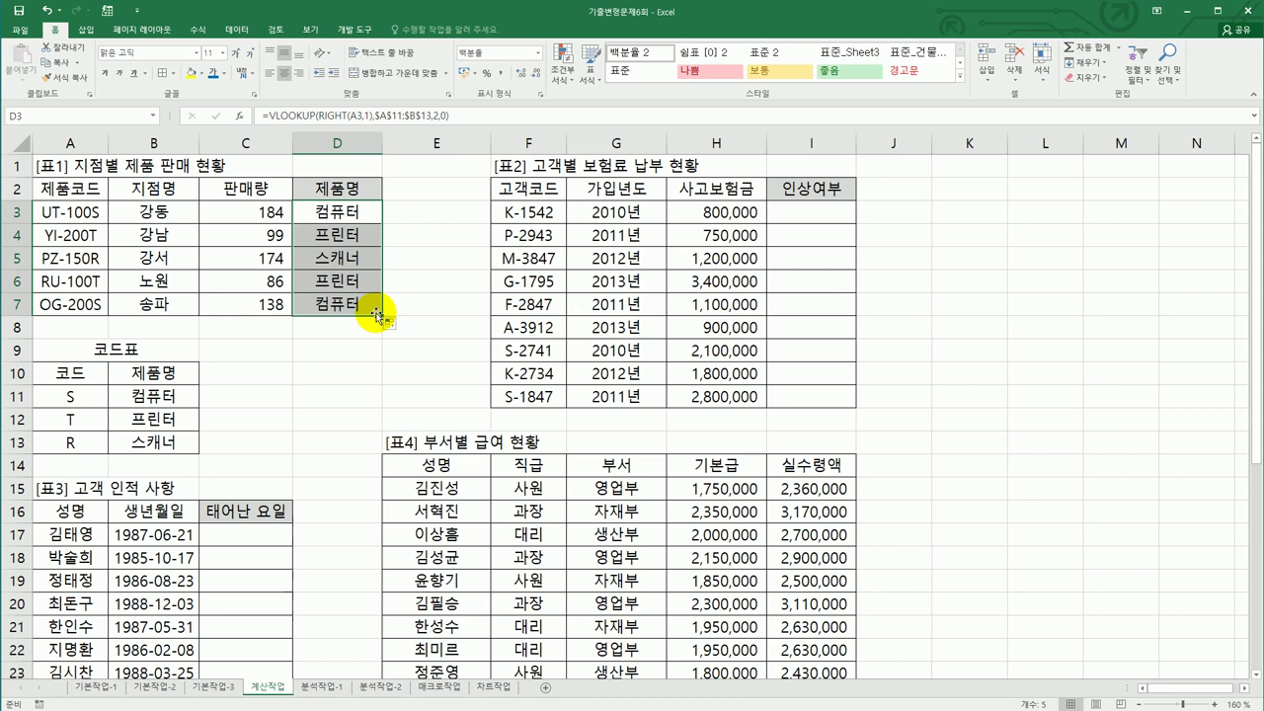
# In I3 of [표2], start a RANK.AVG formula with the 사고보험금 amount in H3 as its Number argument.
pyautogui.click(819, 218)
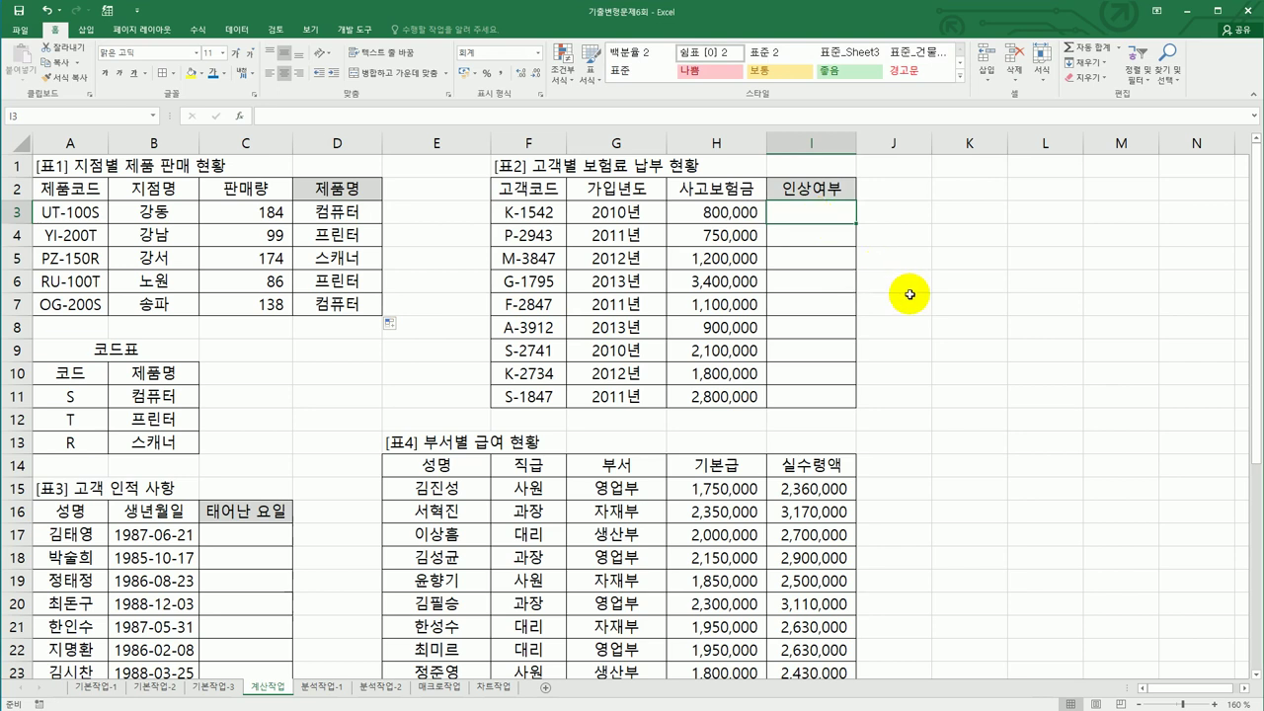
pyautogui.write('=r')
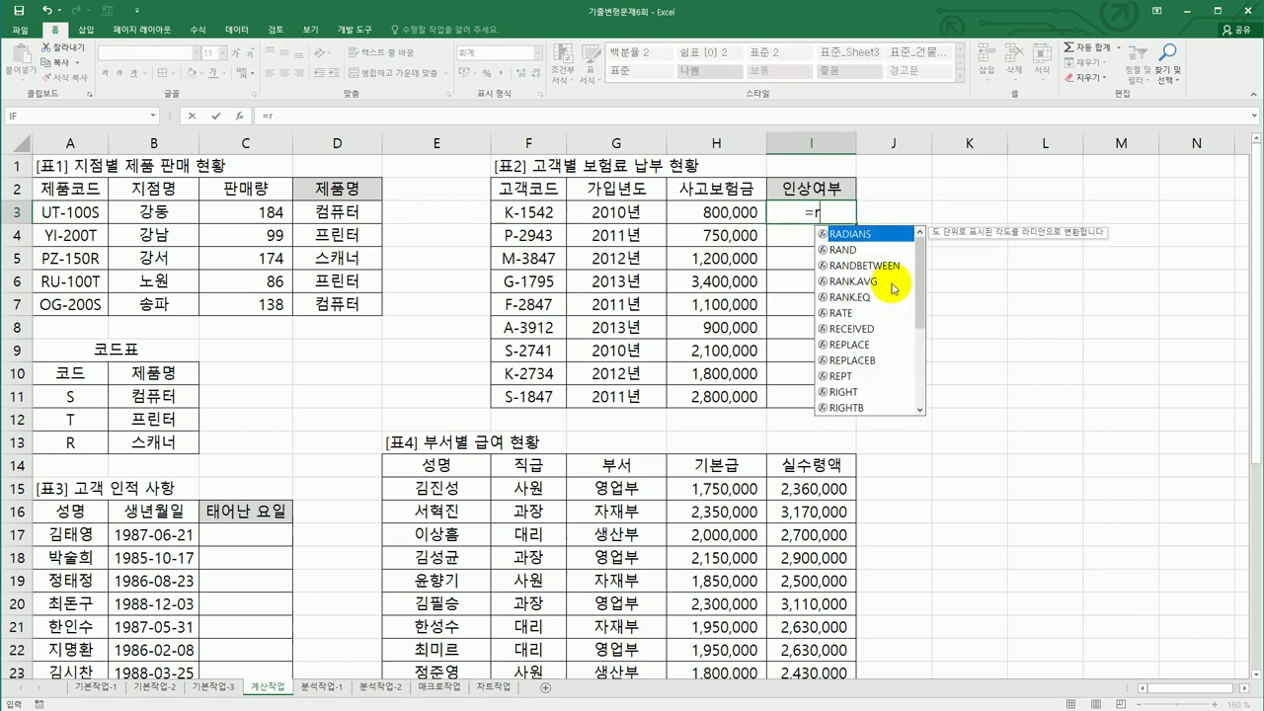
pyautogui.doubleClick(897, 281)
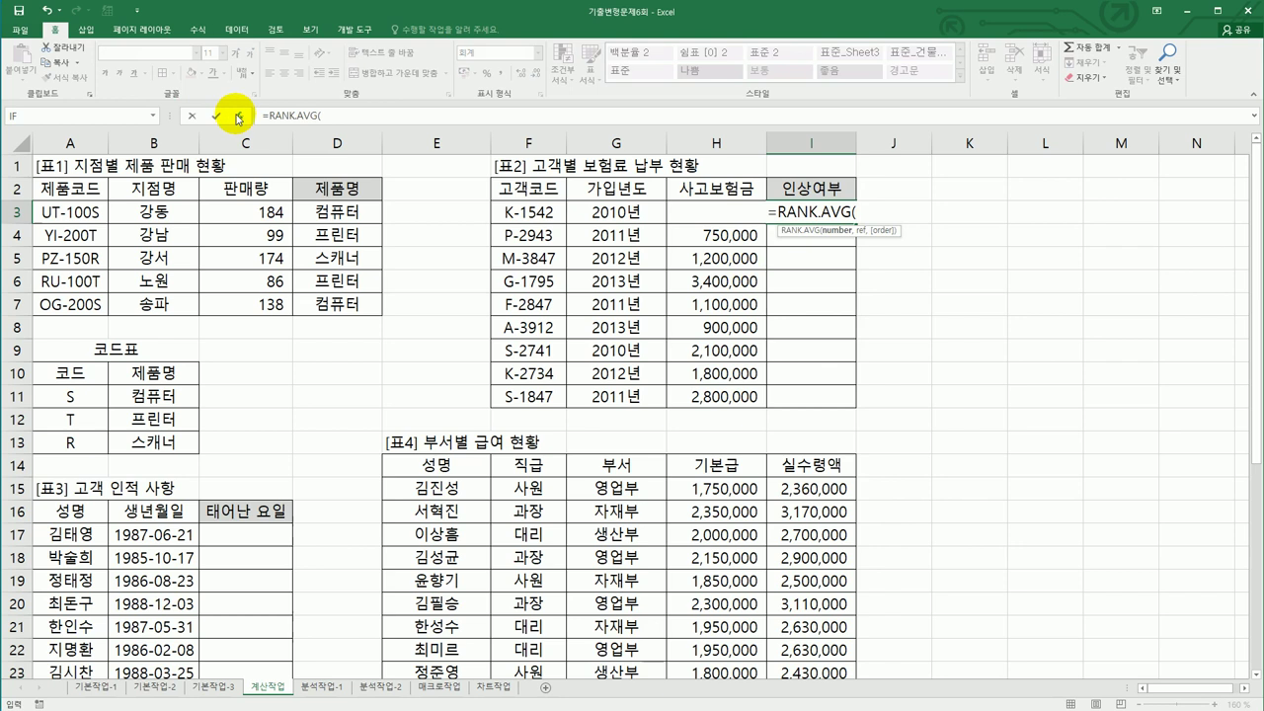
pyautogui.click(239, 116)
pyautogui.moveTo(841, 189); pyautogui.dragTo(353, 333)
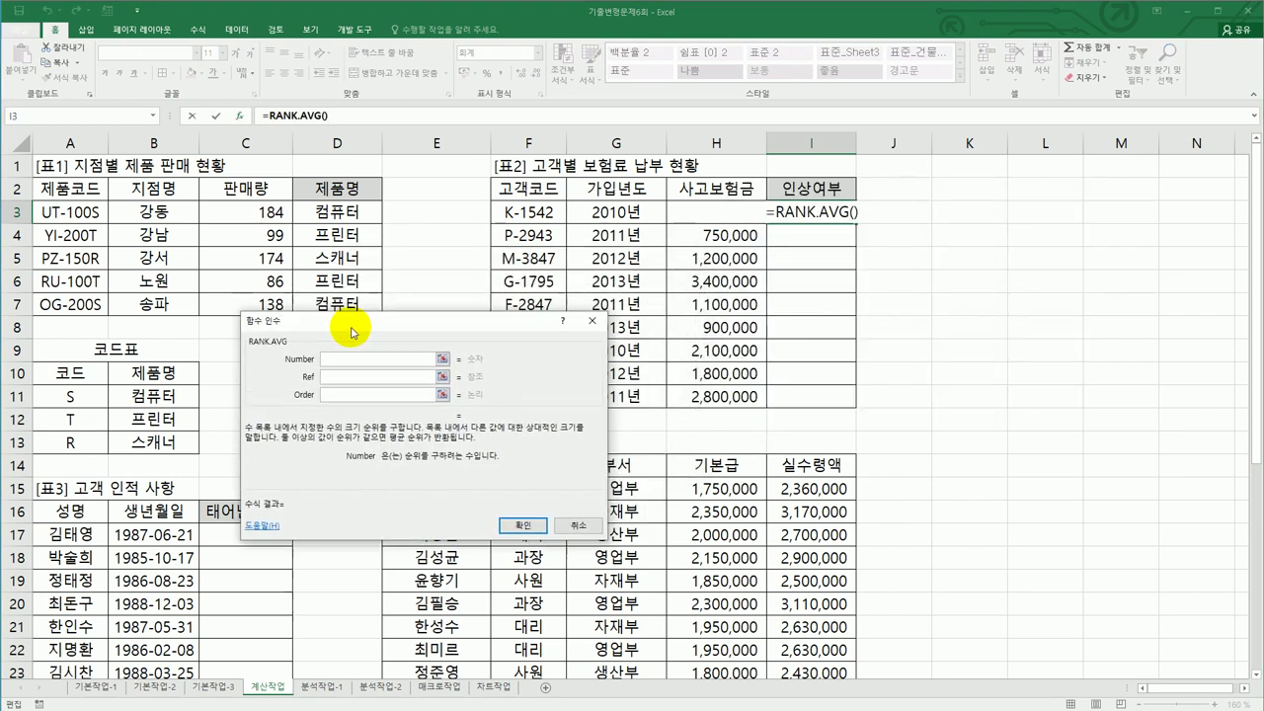
pyautogui.click(684, 212)
# Complete the RANK.AVG with Ref $H$3:$H$11 and an empty Order, and fill I3 down to I11.
pyautogui.click(400, 377)
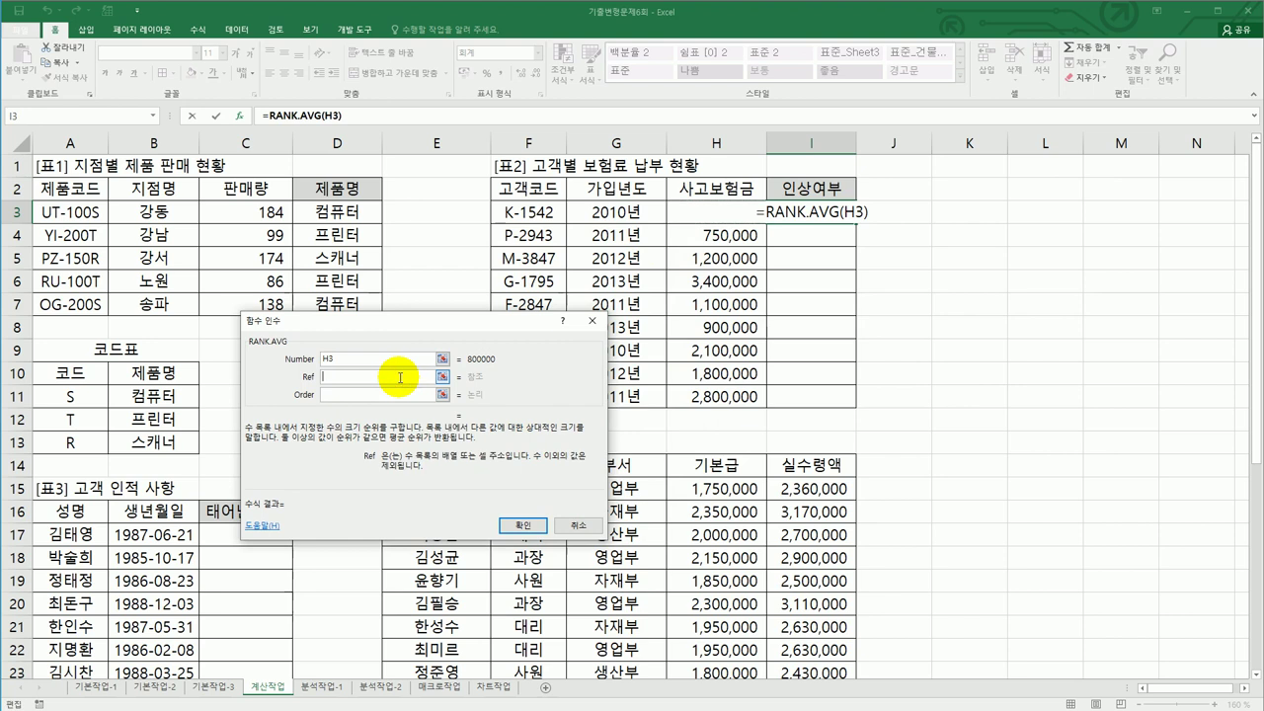
pyautogui.moveTo(694, 223); pyautogui.dragTo(698, 396)
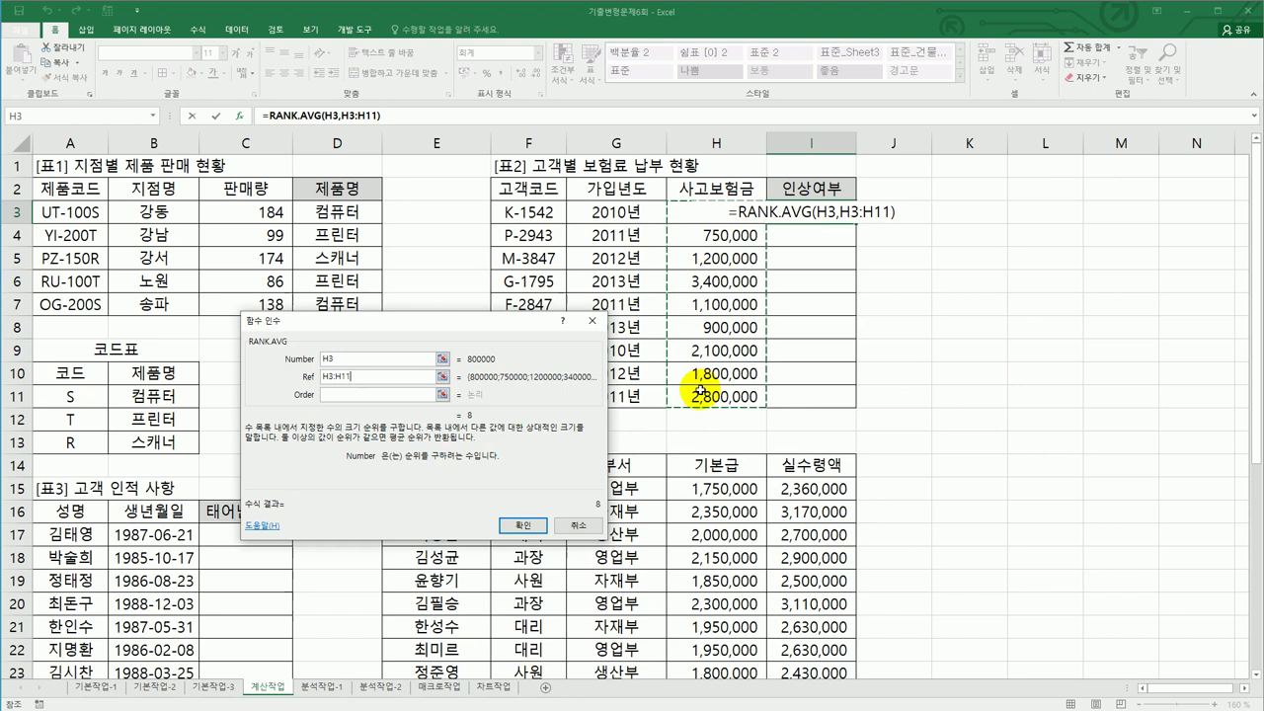
pyautogui.press('F4')
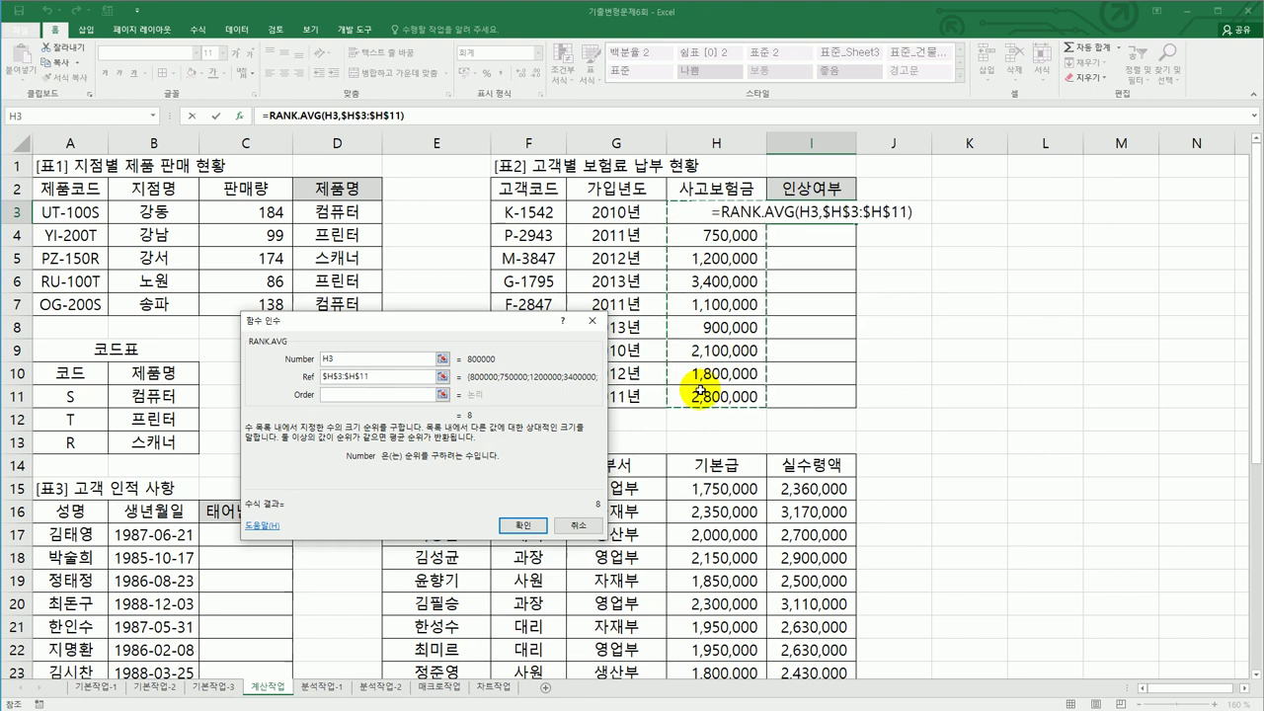
pyautogui.click(425, 395)
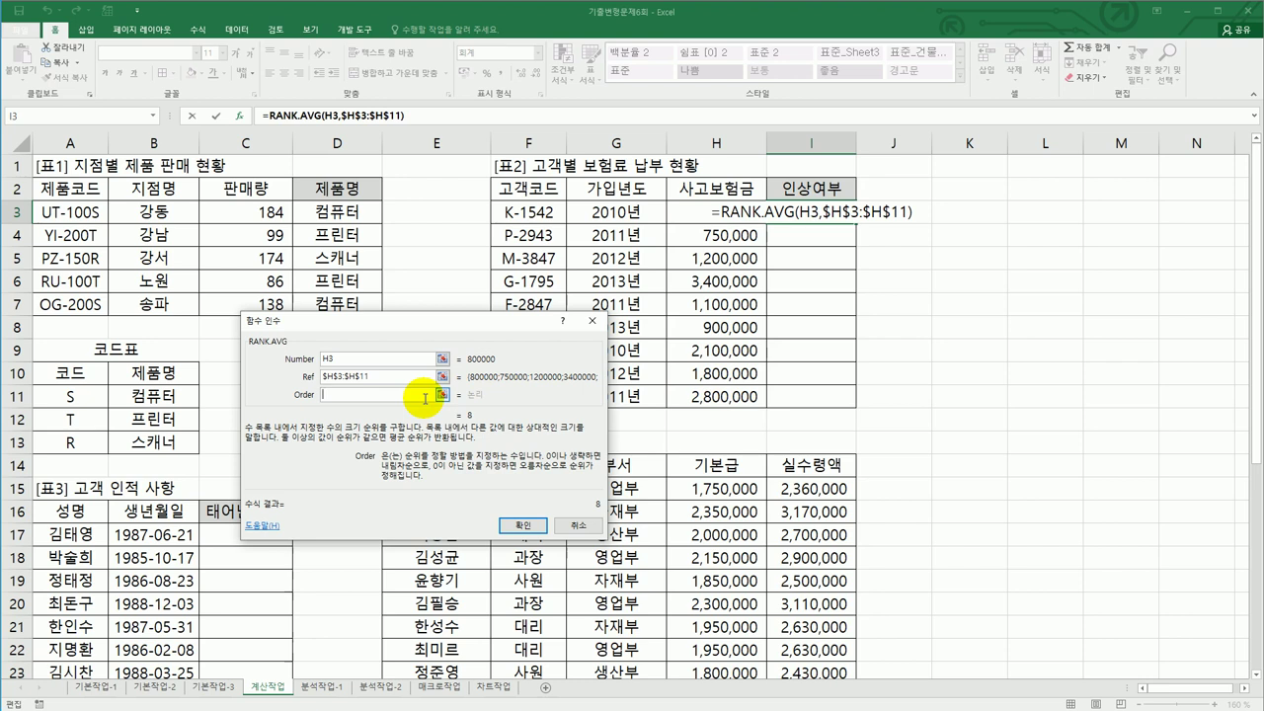
pyautogui.click(522, 525)
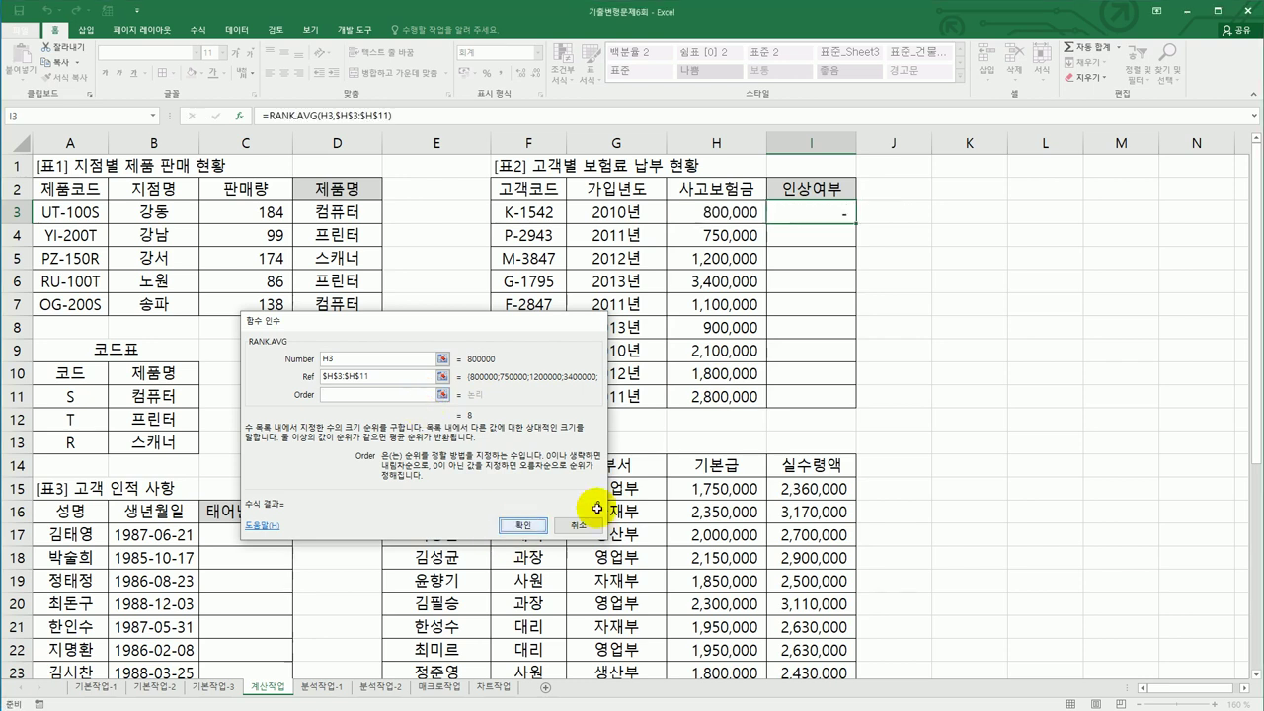
pyautogui.moveTo(855, 224); pyautogui.dragTo(847, 405)
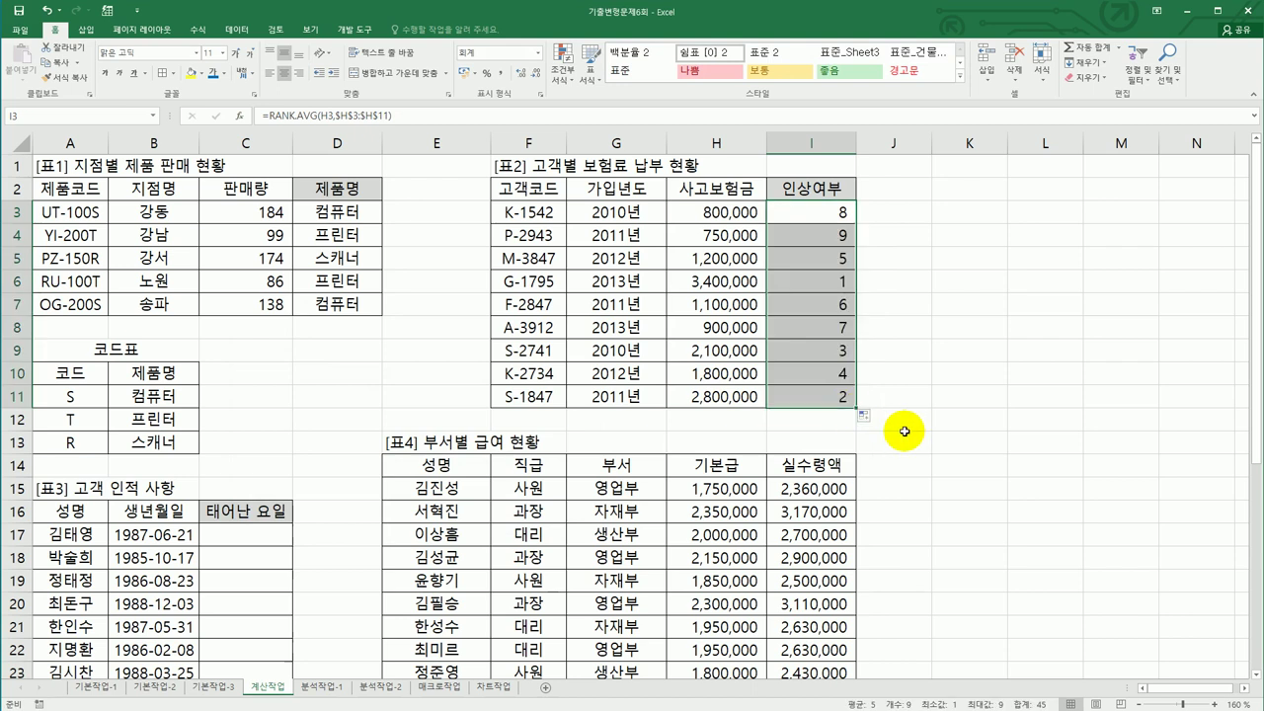
# Wrap the rank formula in I3 inside an IF testing for a rank <=5 and open the IF function arguments.
pyautogui.click(811, 212)
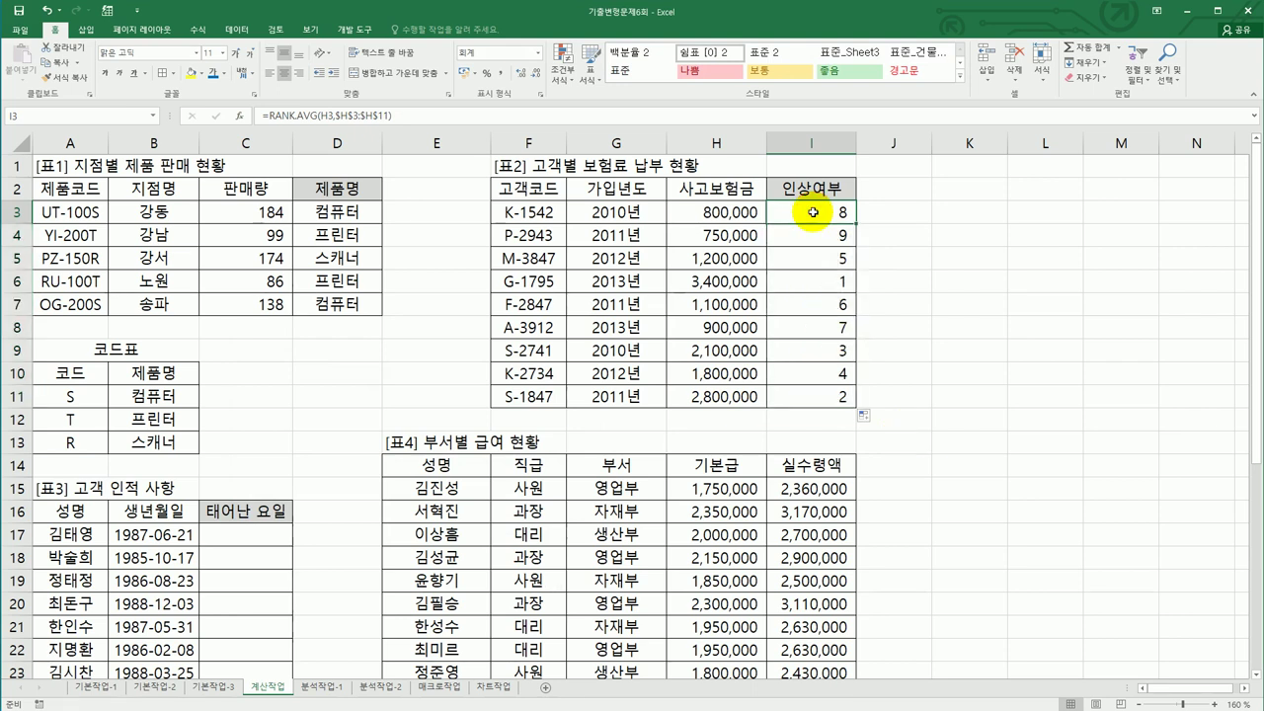
pyautogui.click(266, 115)
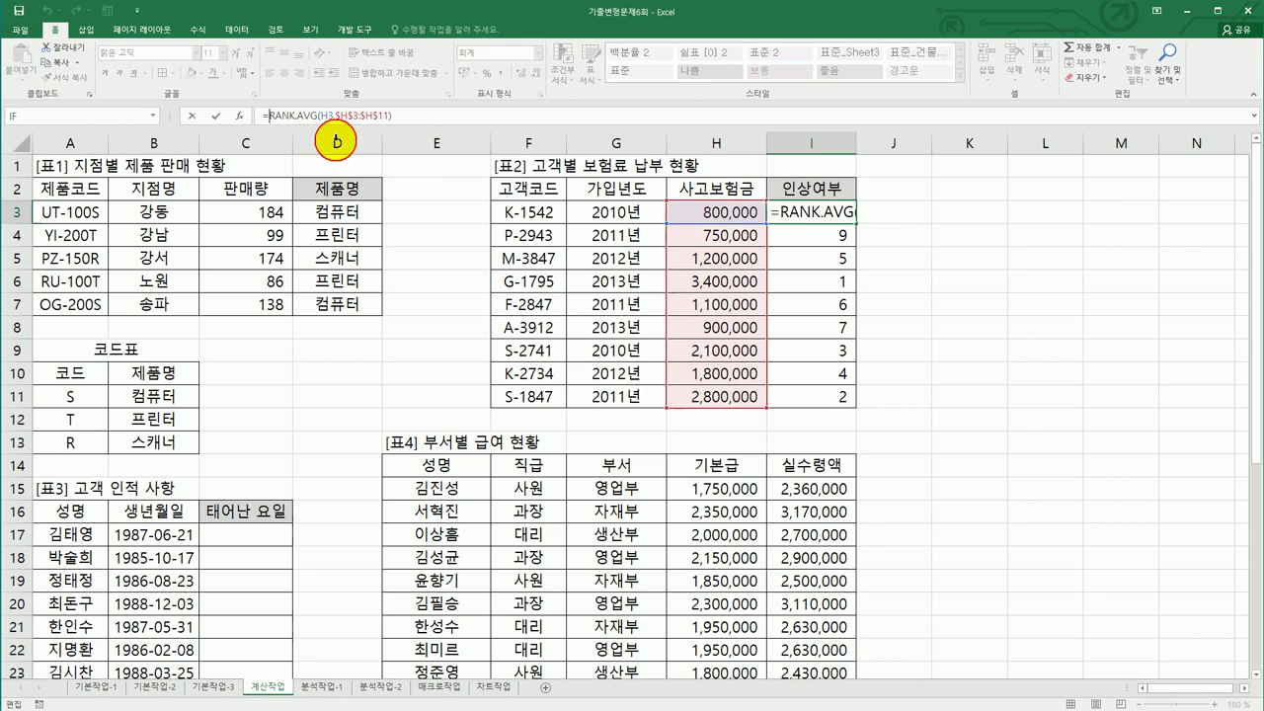
pyautogui.write('i')
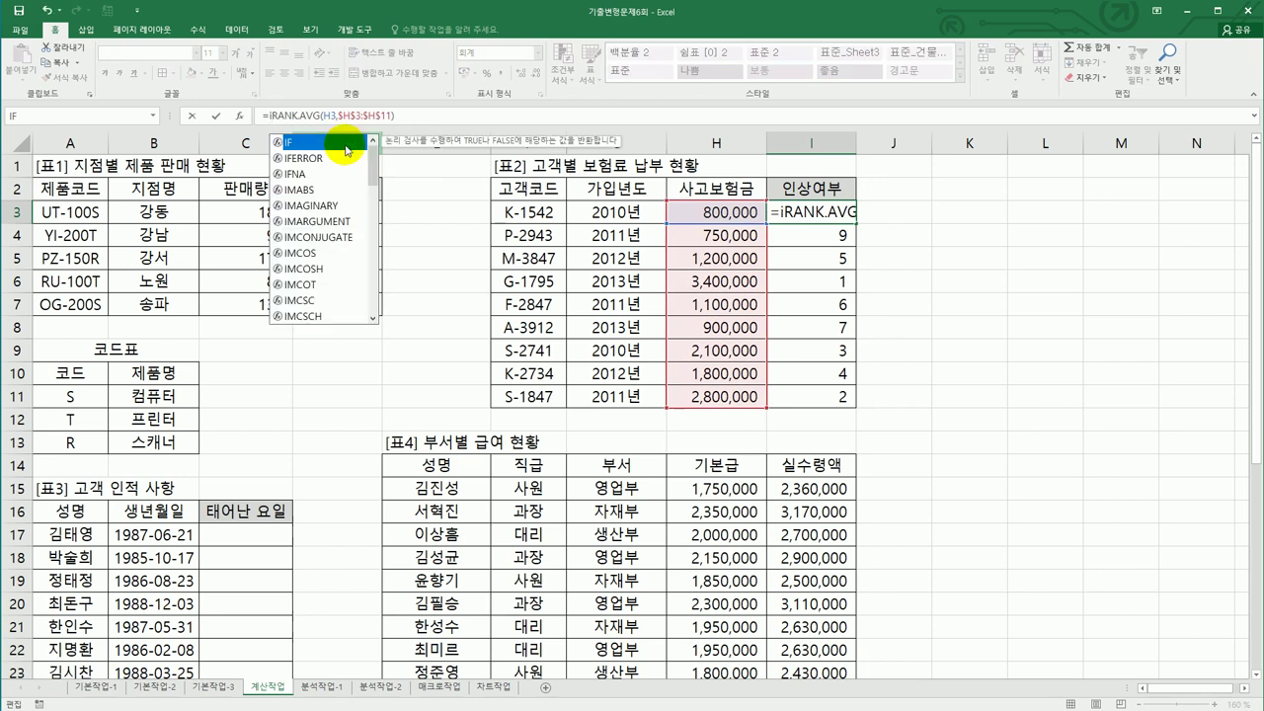
pyautogui.doubleClick(347, 144)
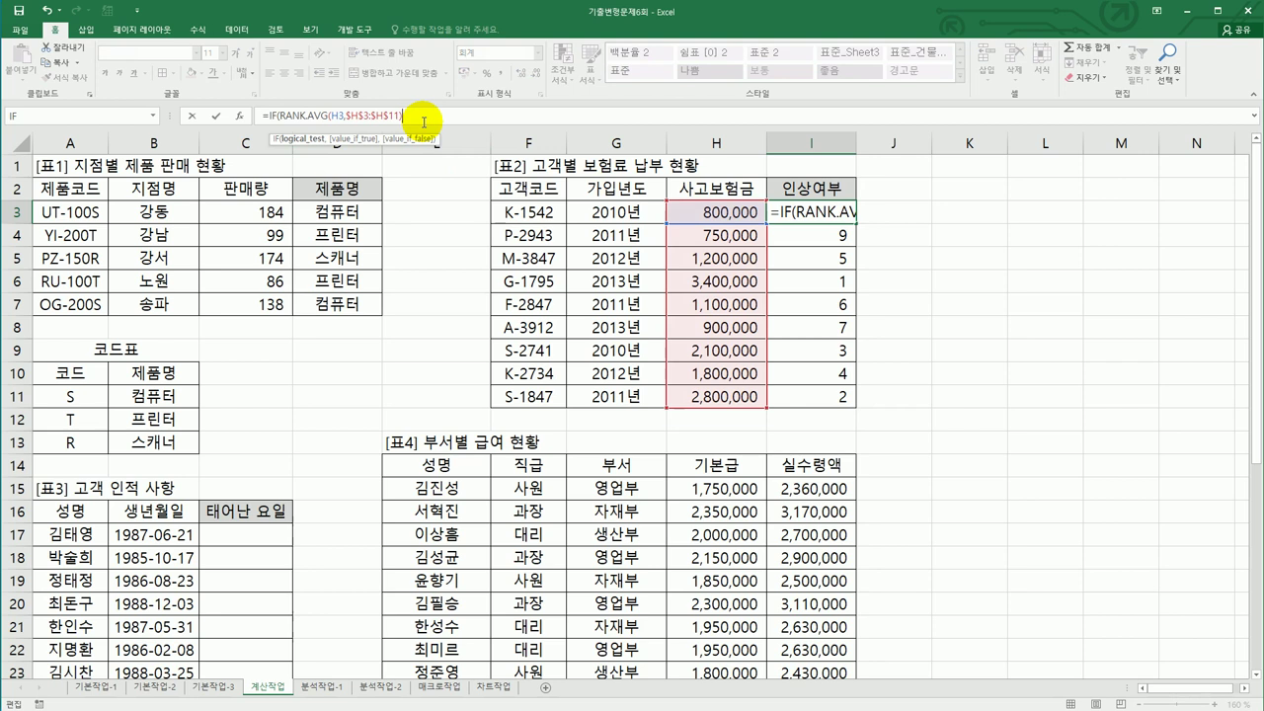
pyautogui.write('<=5')
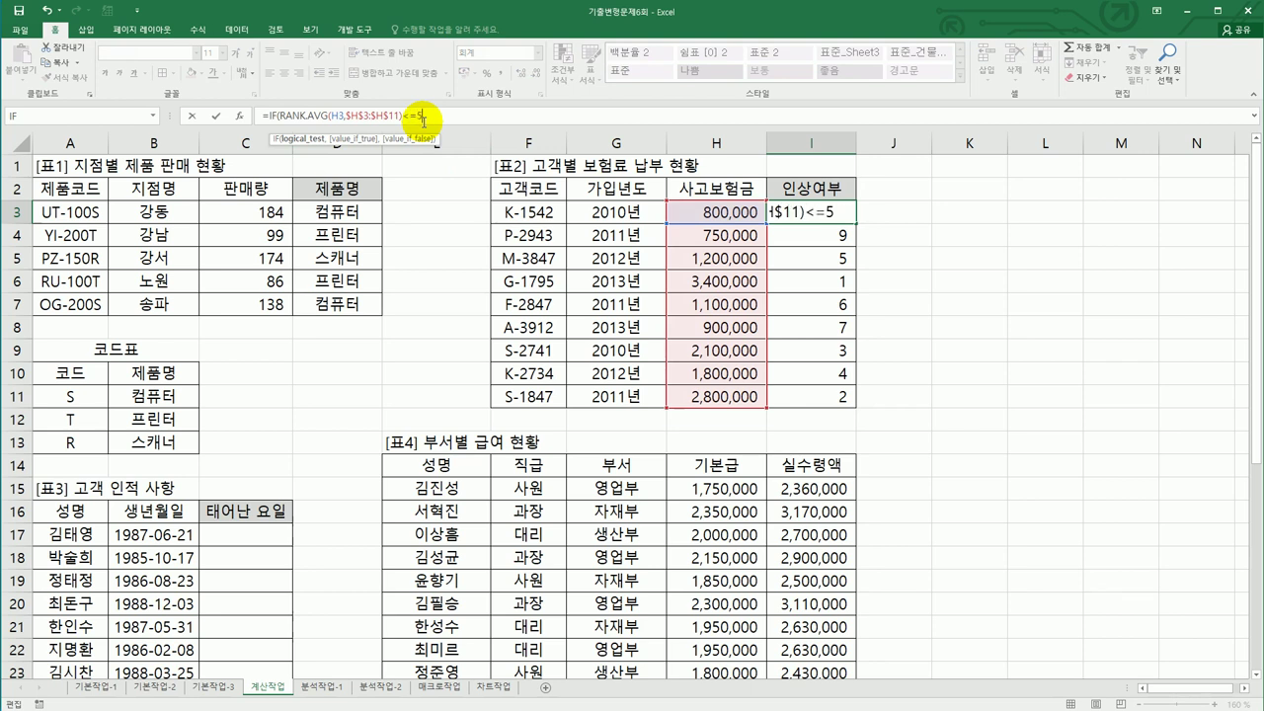
pyautogui.write(',')
pyautogui.click(238, 117)
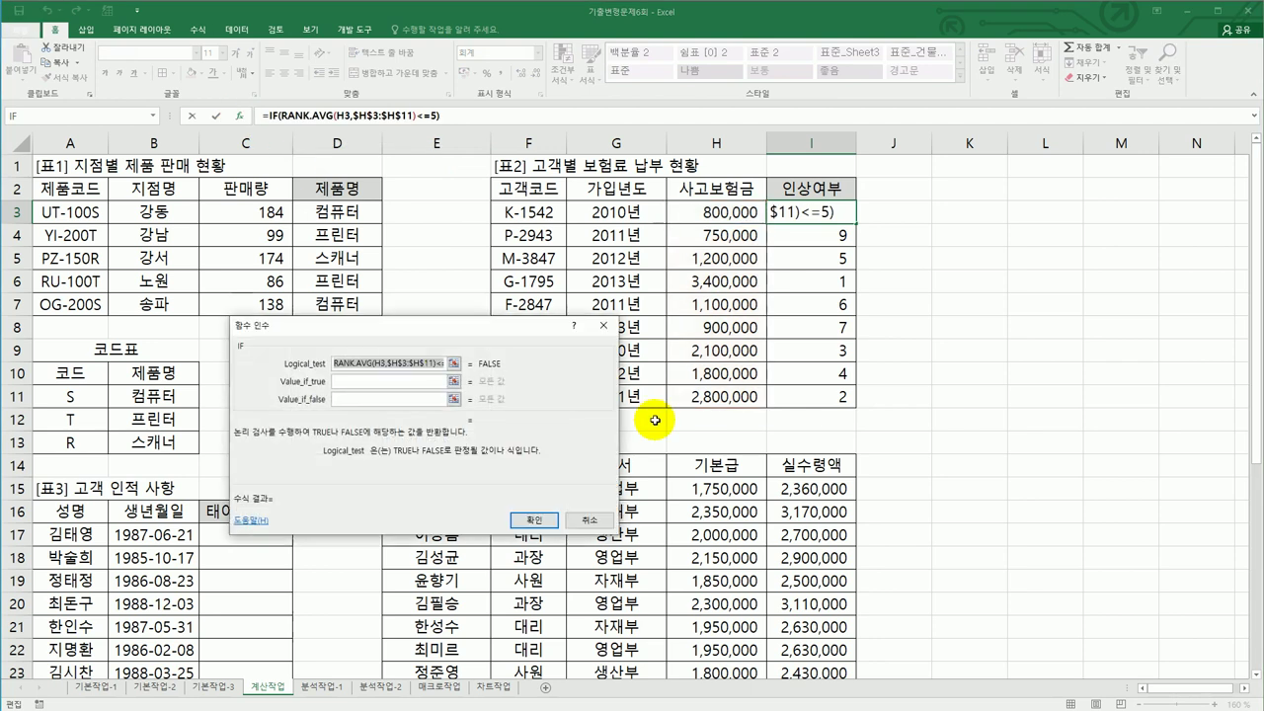
# Complete the IF in I3 with "보험료인상" when true and "" when false, and fill it down to I11.
pyautogui.click(427, 383)
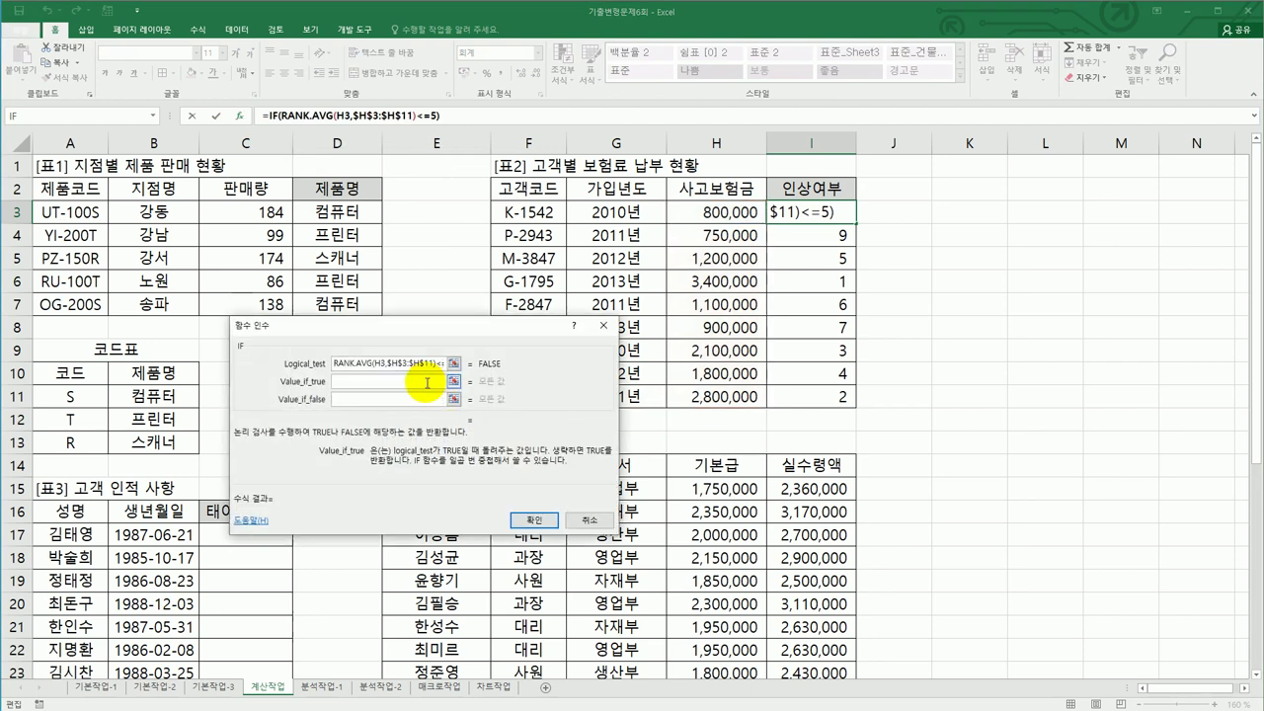
pyautogui.write('인상')
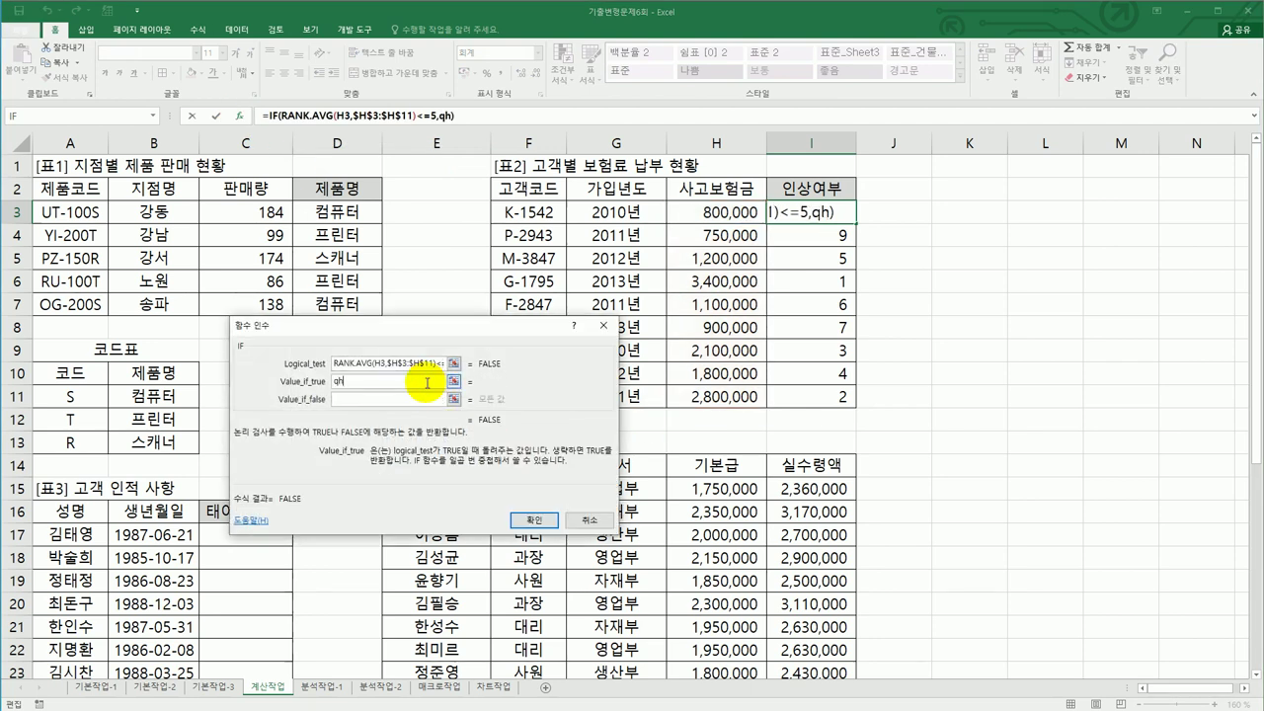
pyautogui.press('BackSpace')
pyautogui.press('BackSpace')
pyautogui.write('보험료인상')
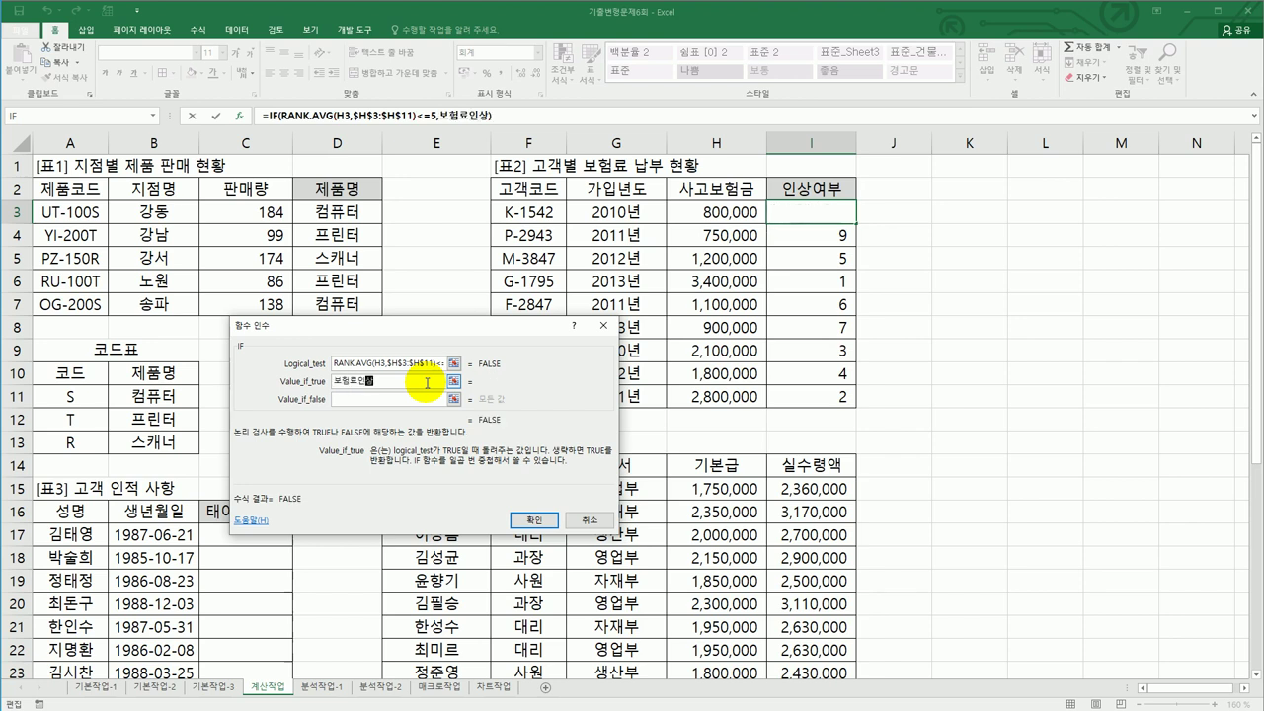
pyautogui.press('Tab')
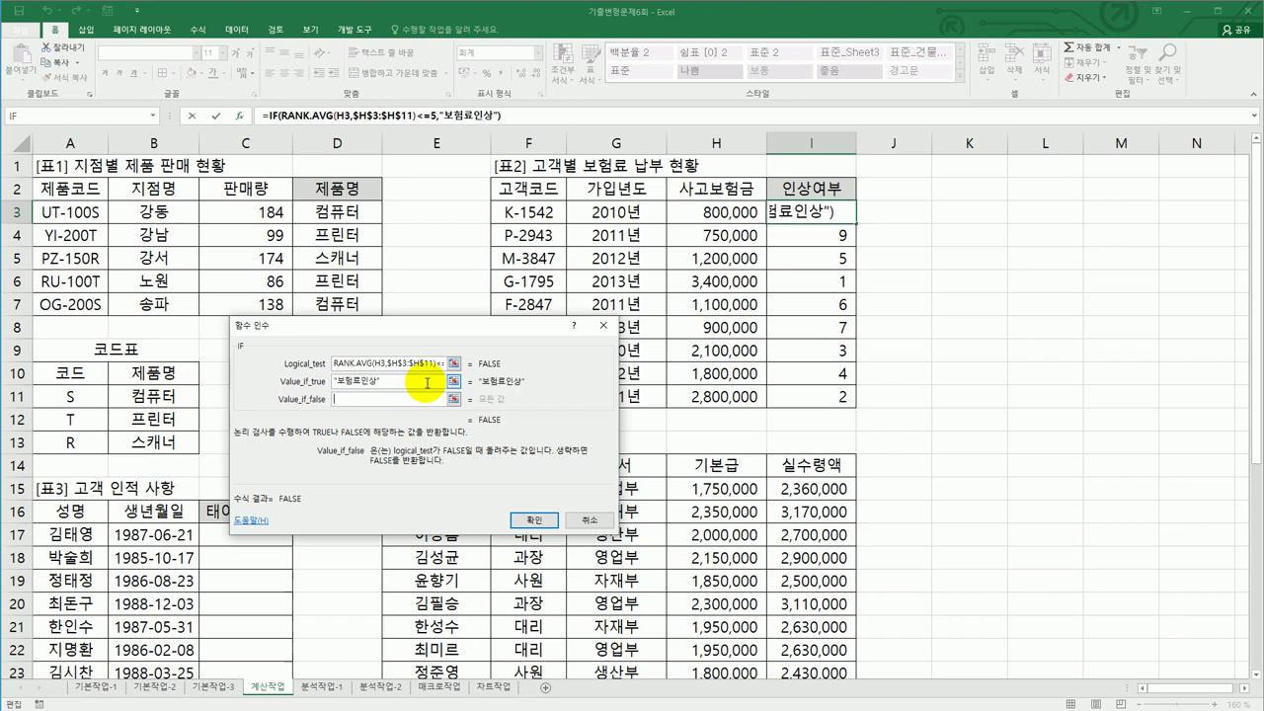
pyautogui.write('""')
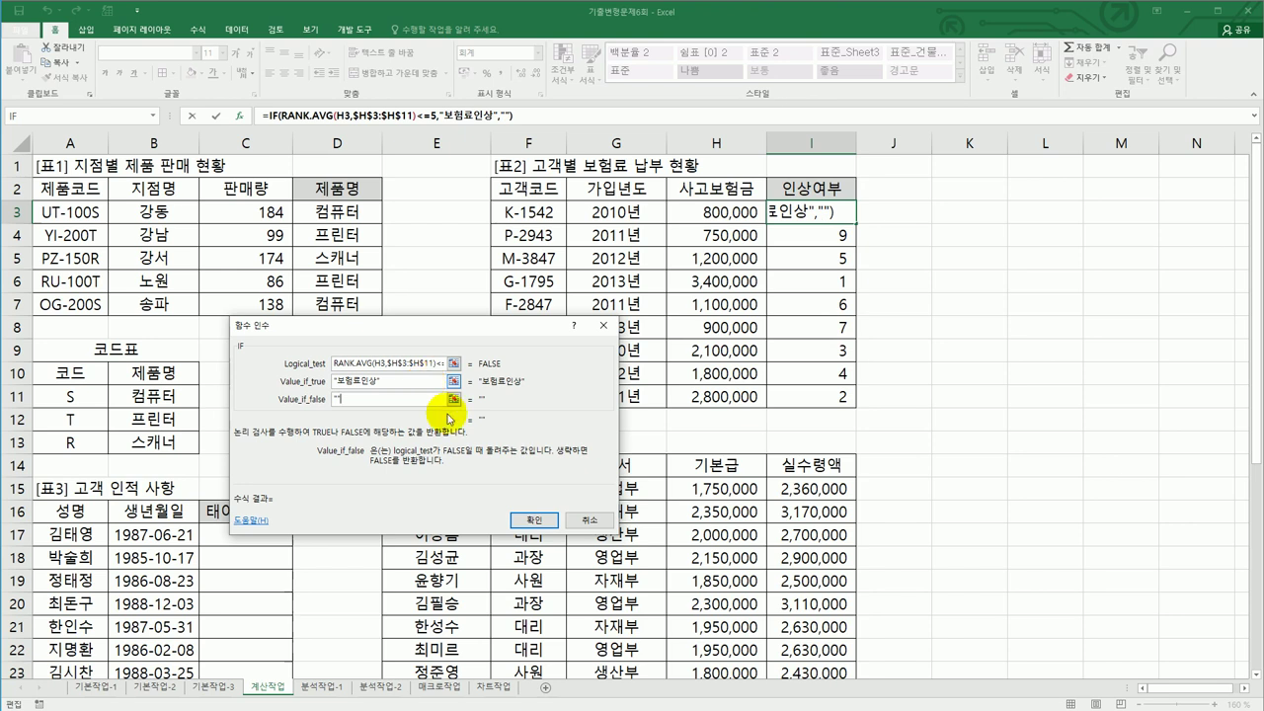
pyautogui.click(533, 519)
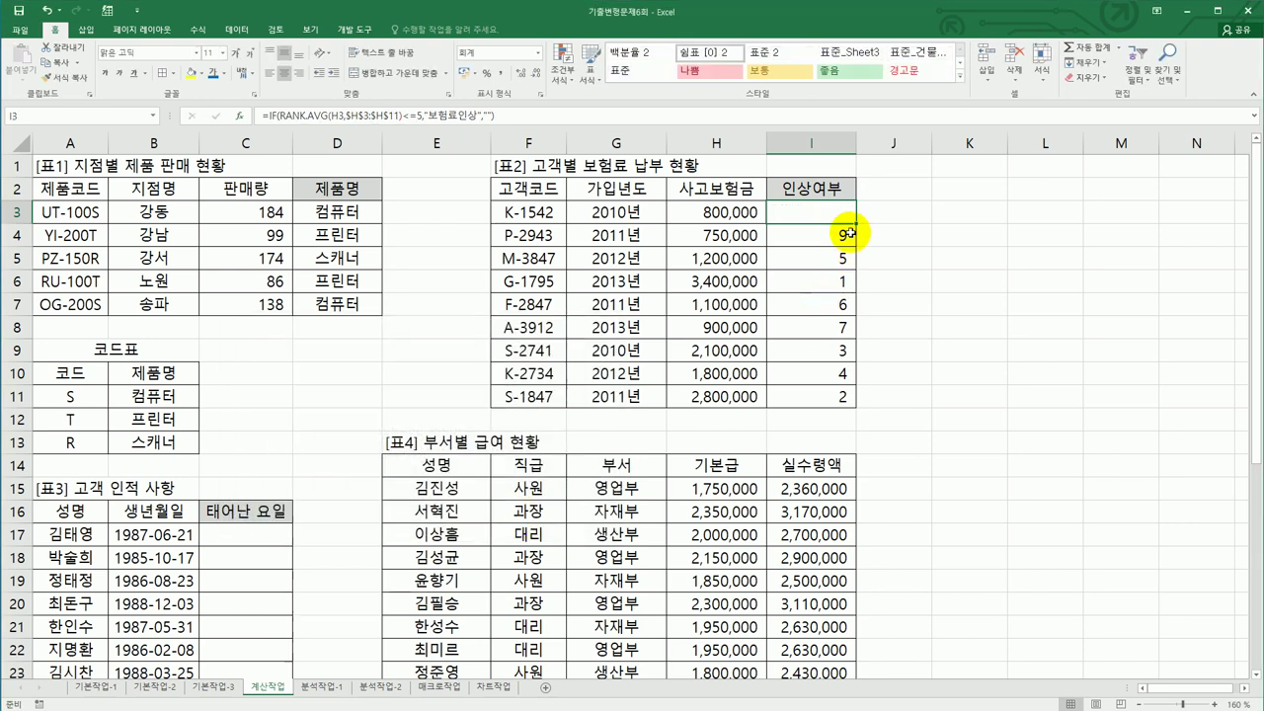
pyautogui.moveTo(855, 226); pyautogui.dragTo(849, 403)
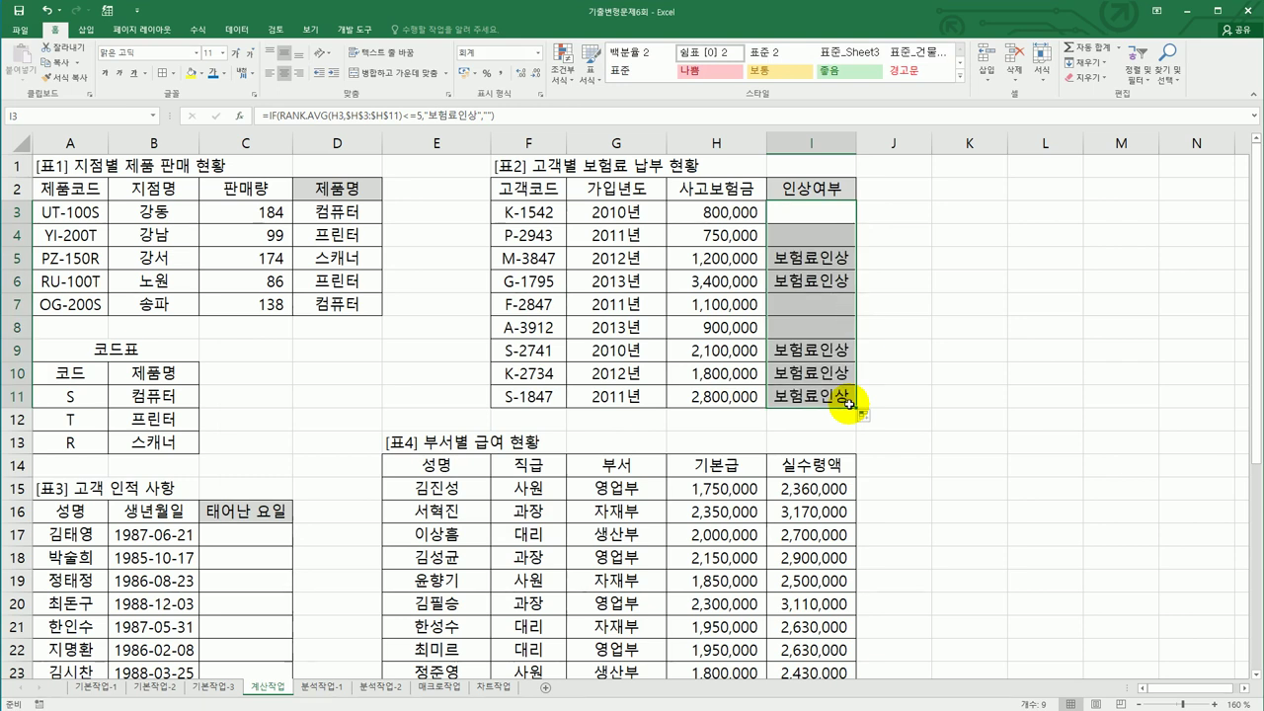
# In C17 of [표3], enter =WEEKDAY(B17,2) for the 생년월일 and fill it down to C24.
pyautogui.scroll(-3, 849, 403)
pyautogui.click(269, 326)
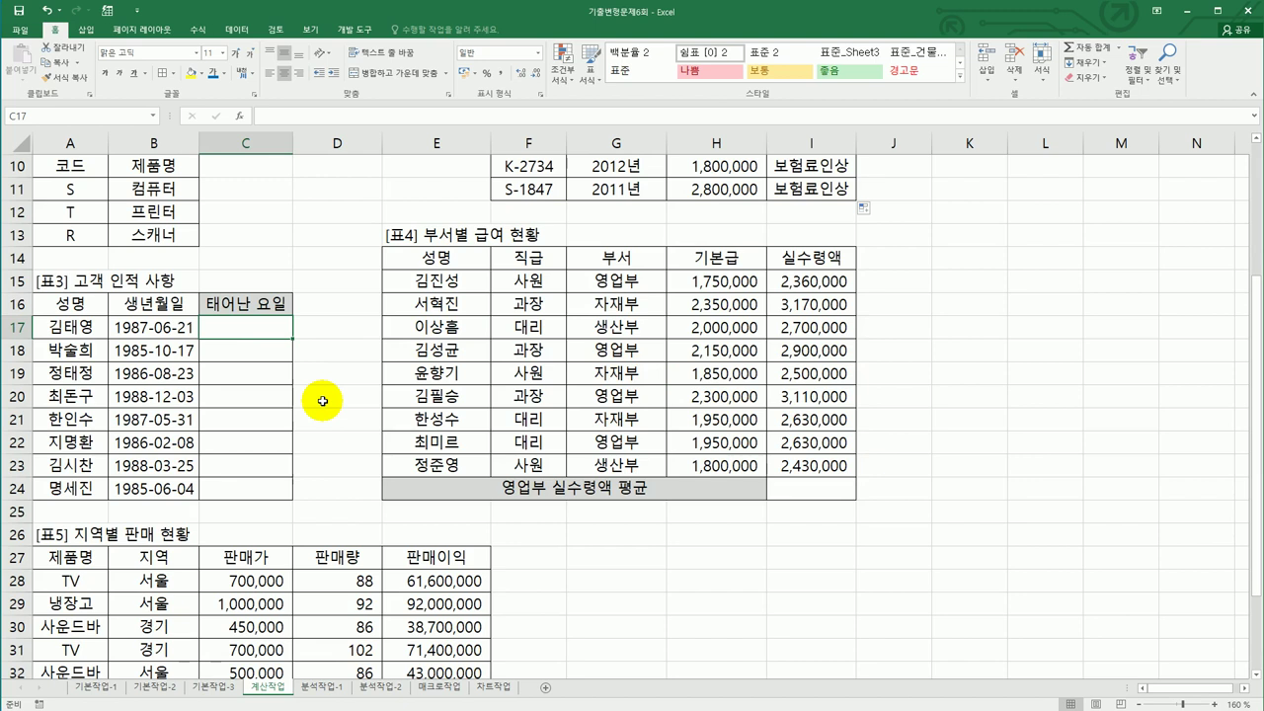
pyautogui.write('=')
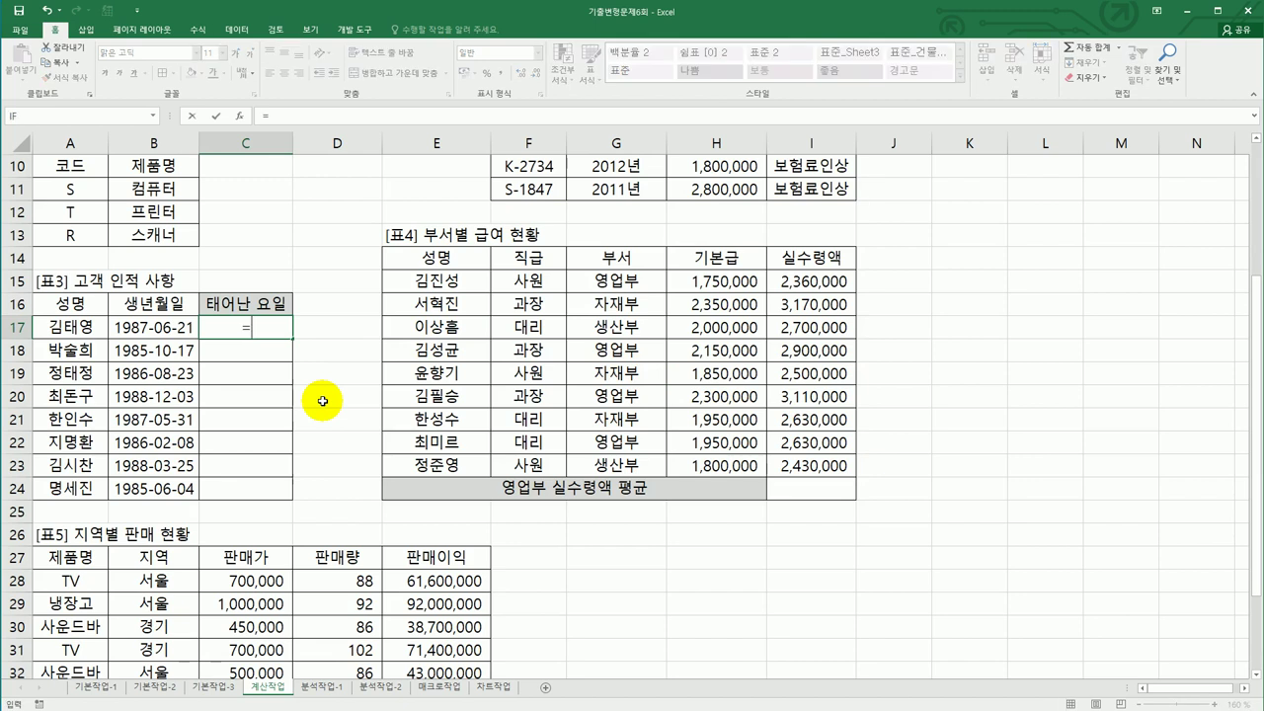
pyautogui.write('w')
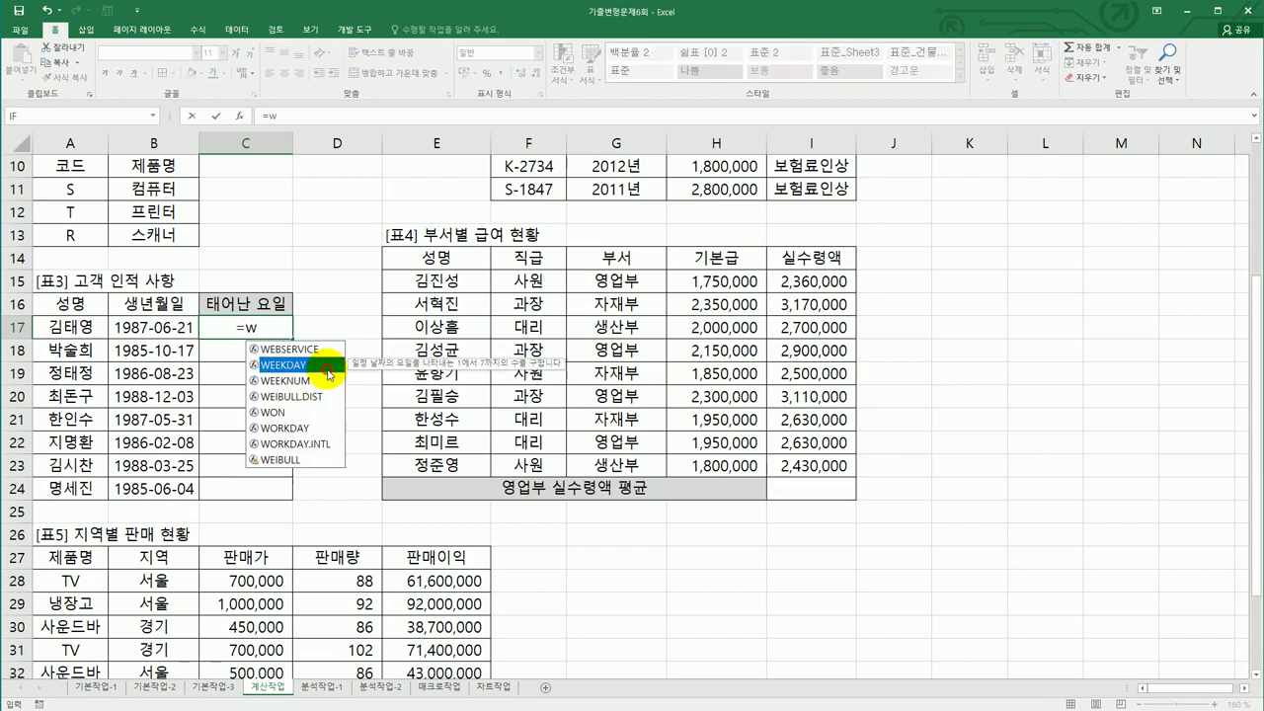
pyautogui.doubleClick(282, 364)
pyautogui.click(182, 325)
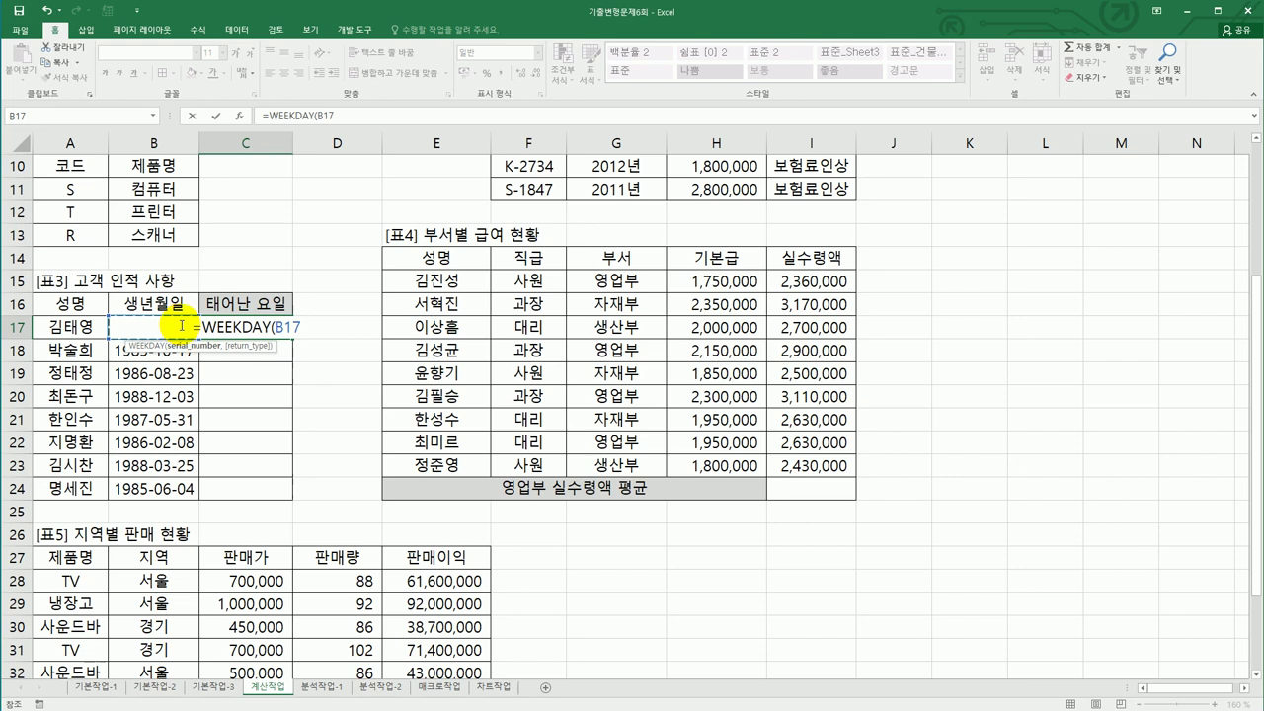
pyautogui.write(',')
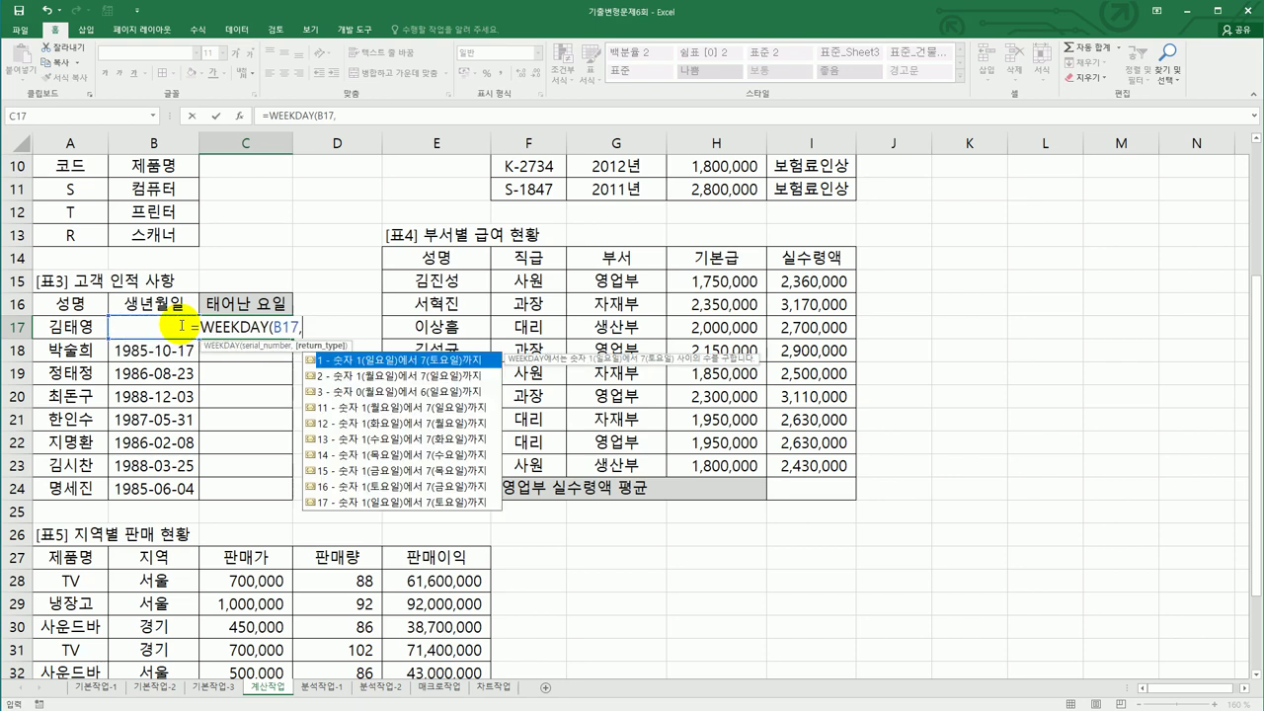
pyautogui.doubleClick(343, 376)
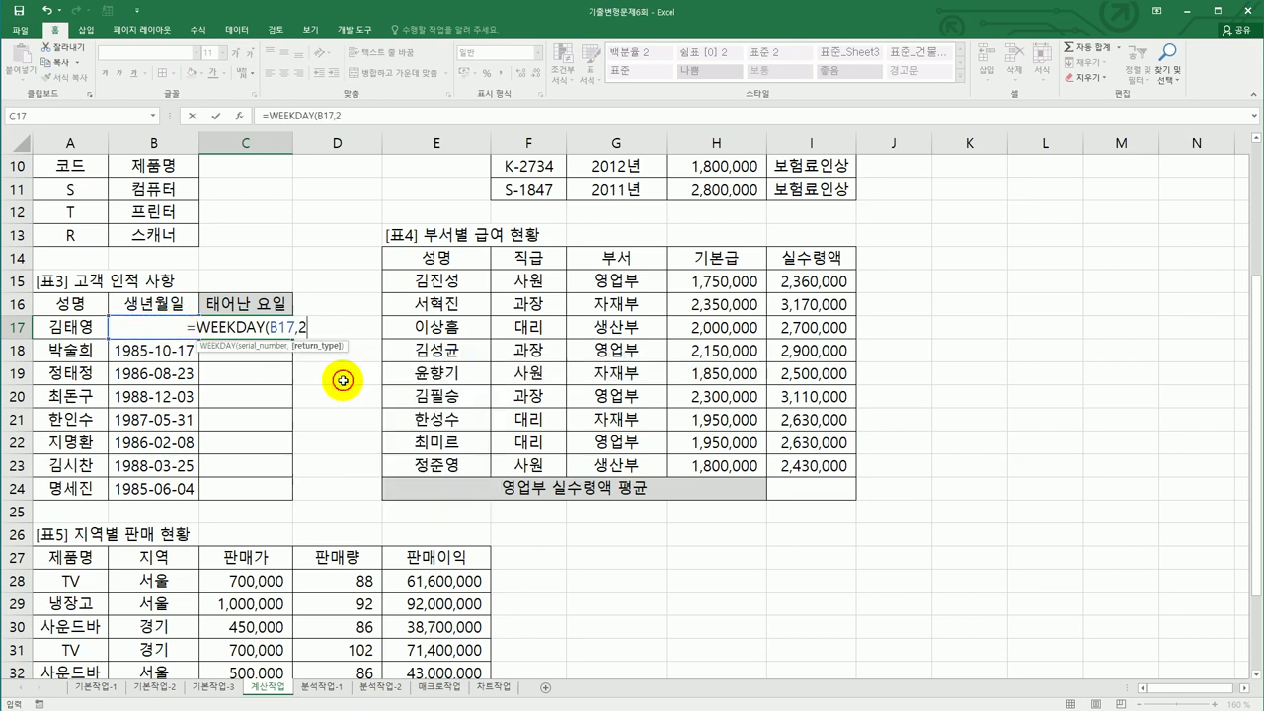
pyautogui.write(')')
pyautogui.press('Return')
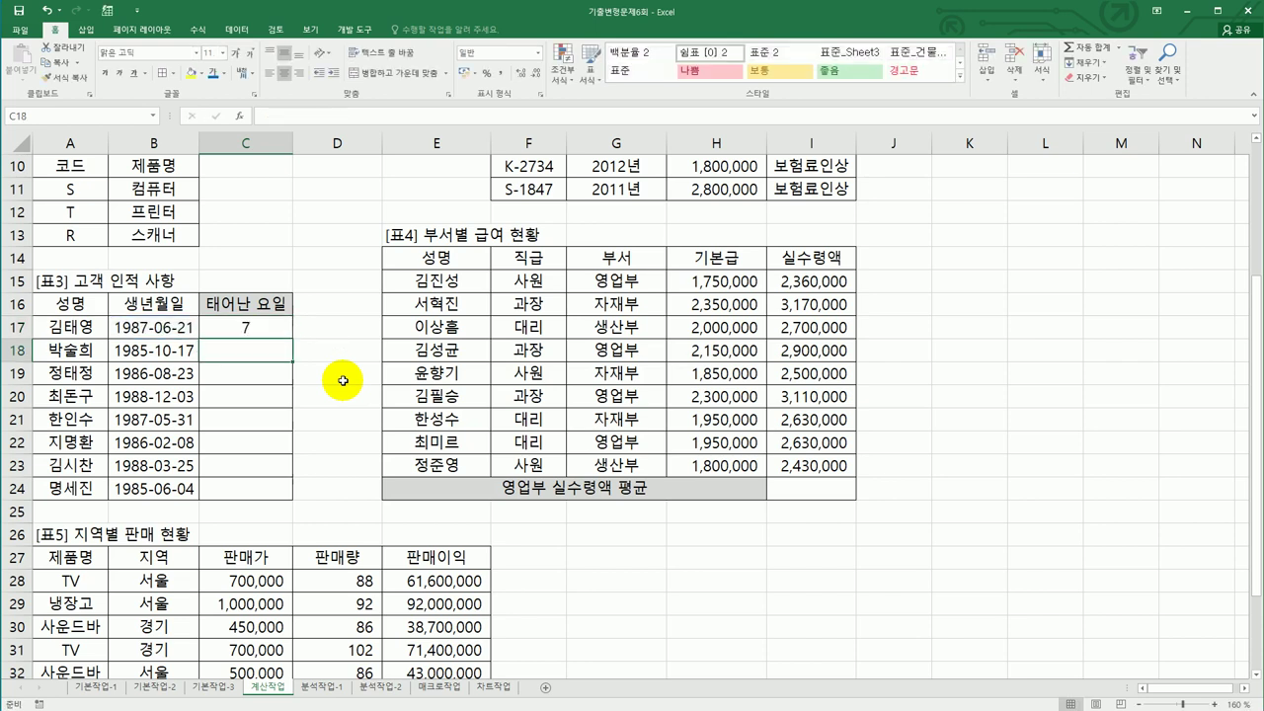
pyautogui.click(268, 327)
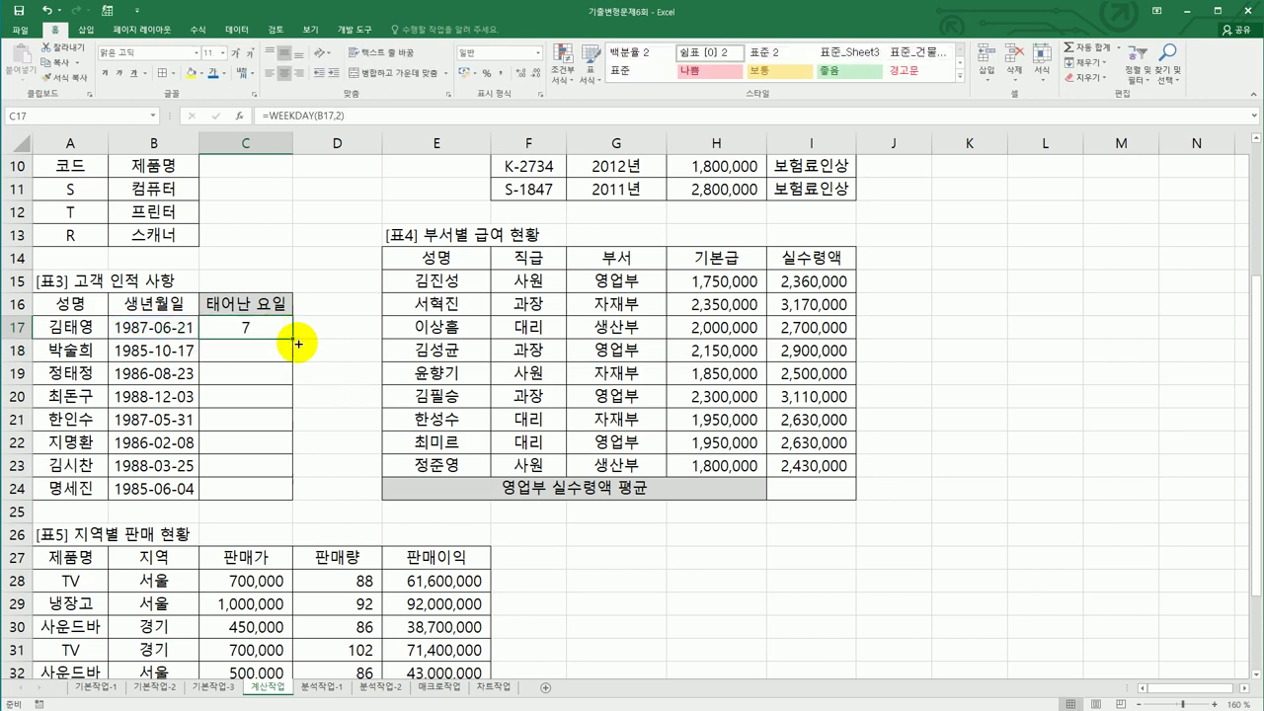
pyautogui.moveTo(293, 340); pyautogui.dragTo(298, 500)
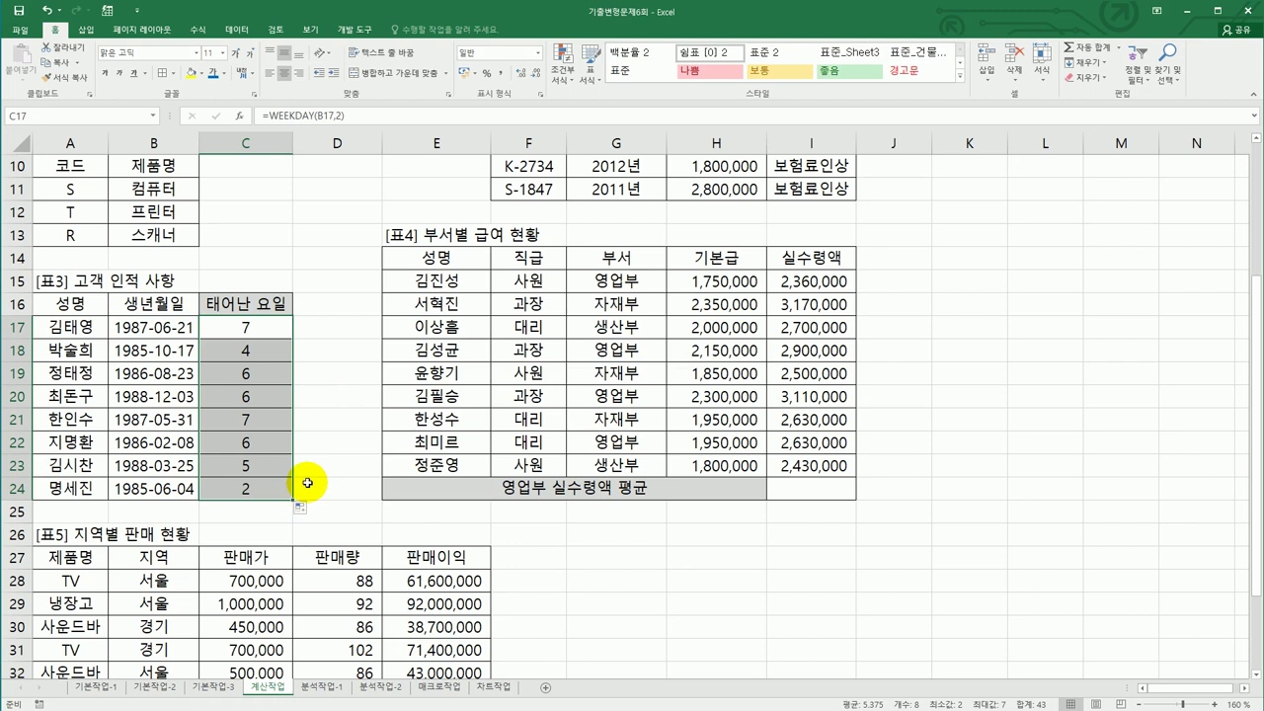
# Wrap the WEEKDAY formula in C17 inside CHOOSE as its Index_num and open the CHOOSE function arguments.
pyautogui.click(273, 332)
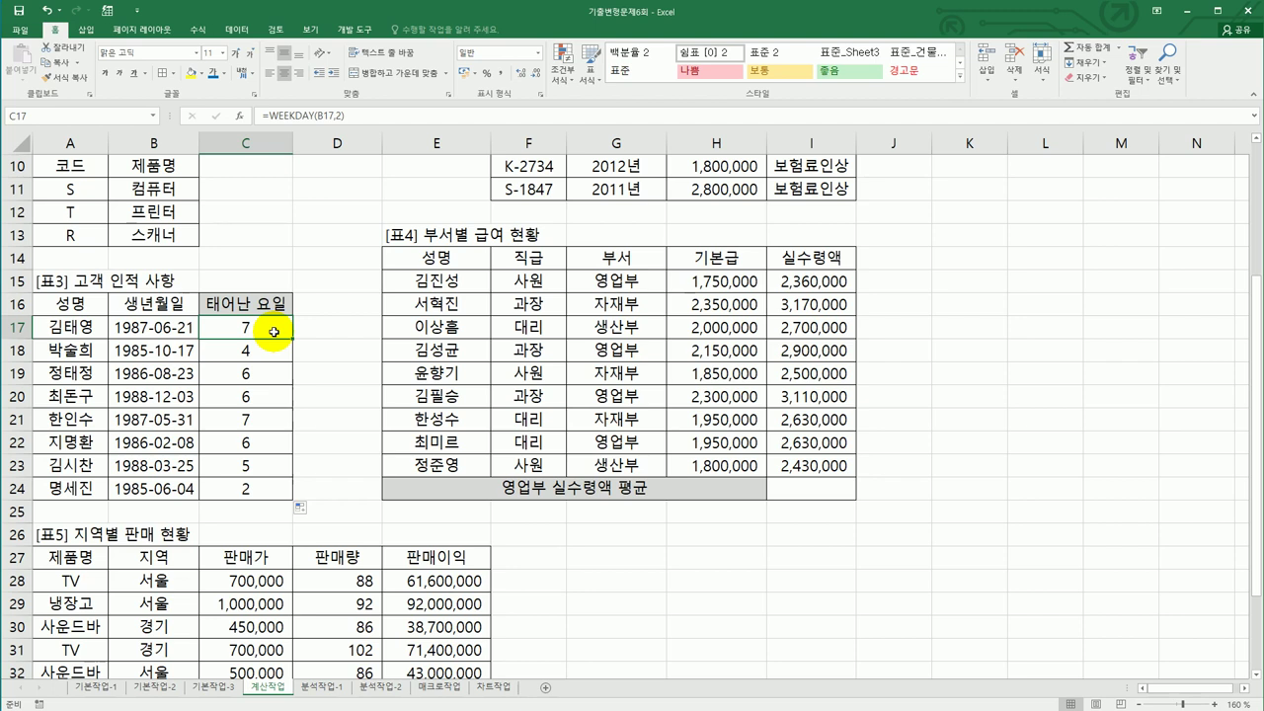
pyautogui.click(265, 115)
pyautogui.write('ch')
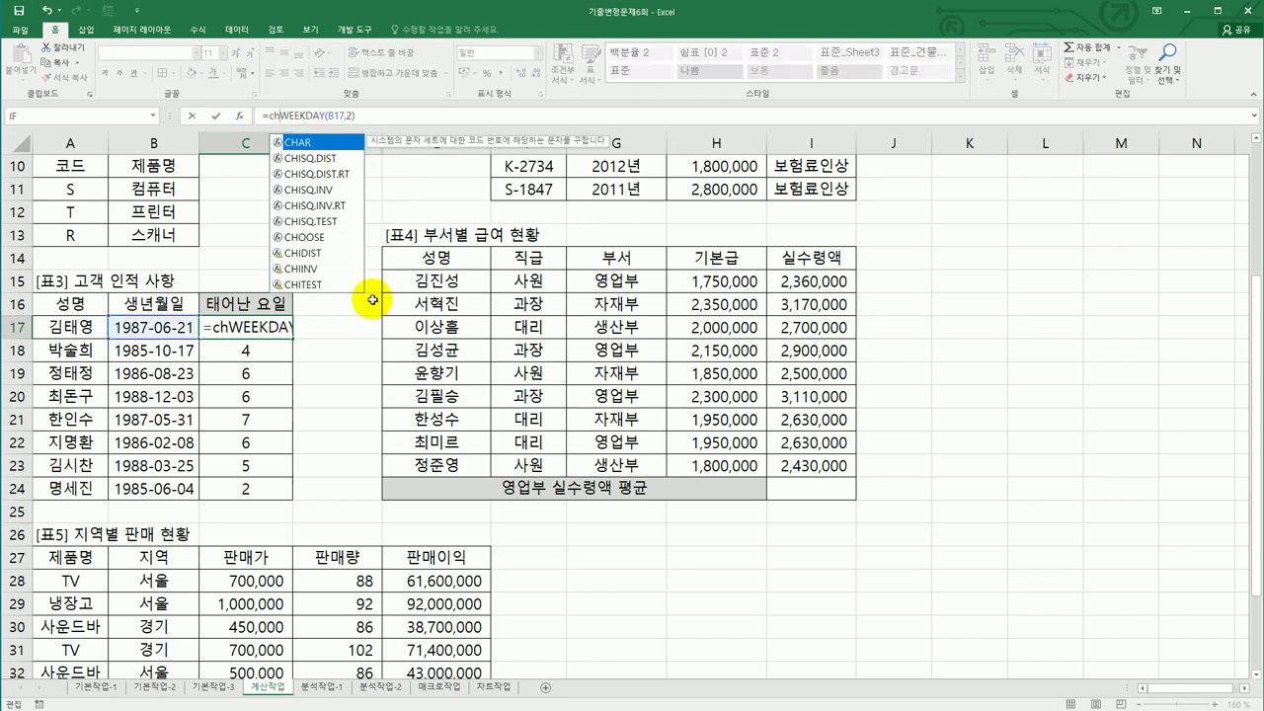
pyautogui.doubleClick(331, 237)
pyautogui.click(415, 116)
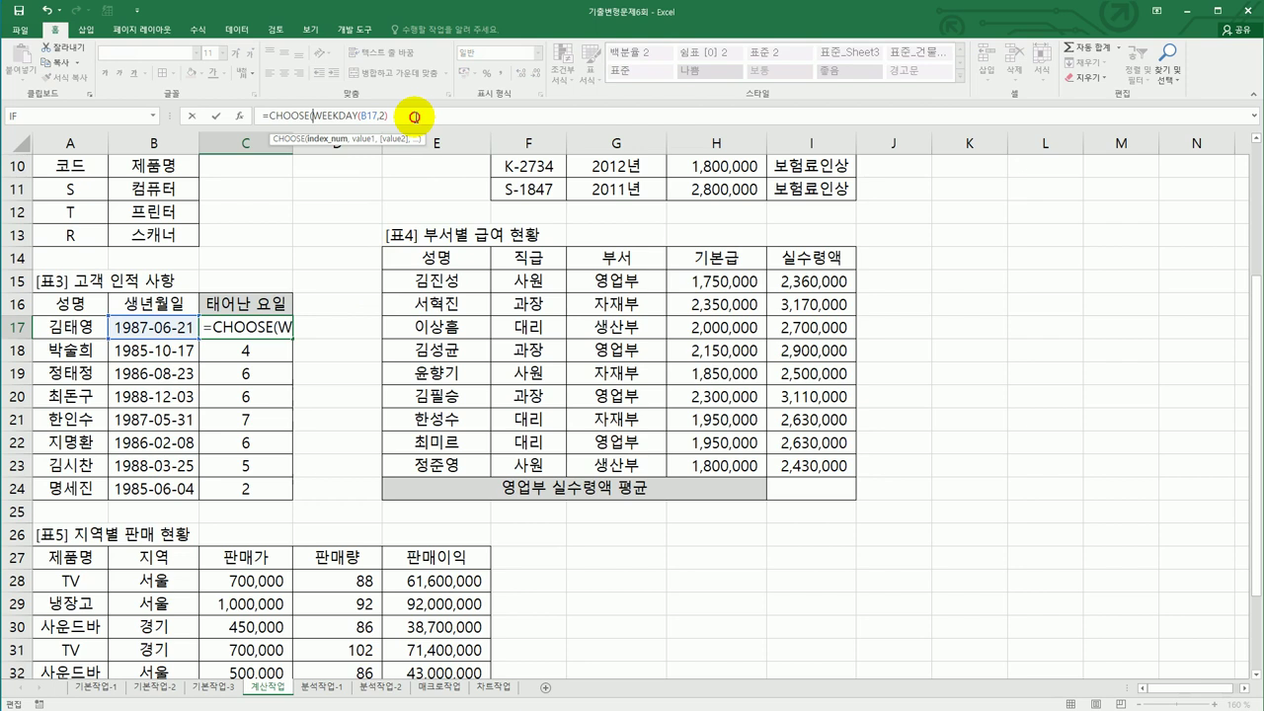
pyautogui.write(',')
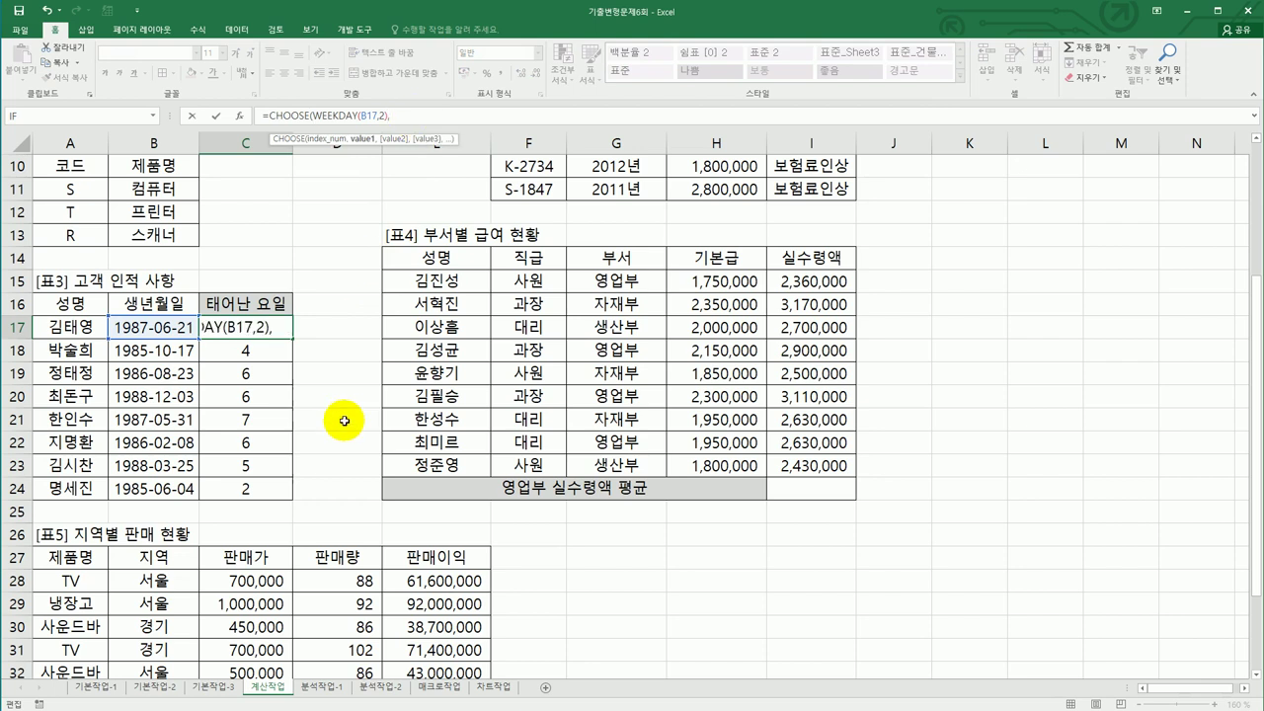
pyautogui.click(239, 116)
pyautogui.moveTo(418, 309); pyautogui.dragTo(667, 303)
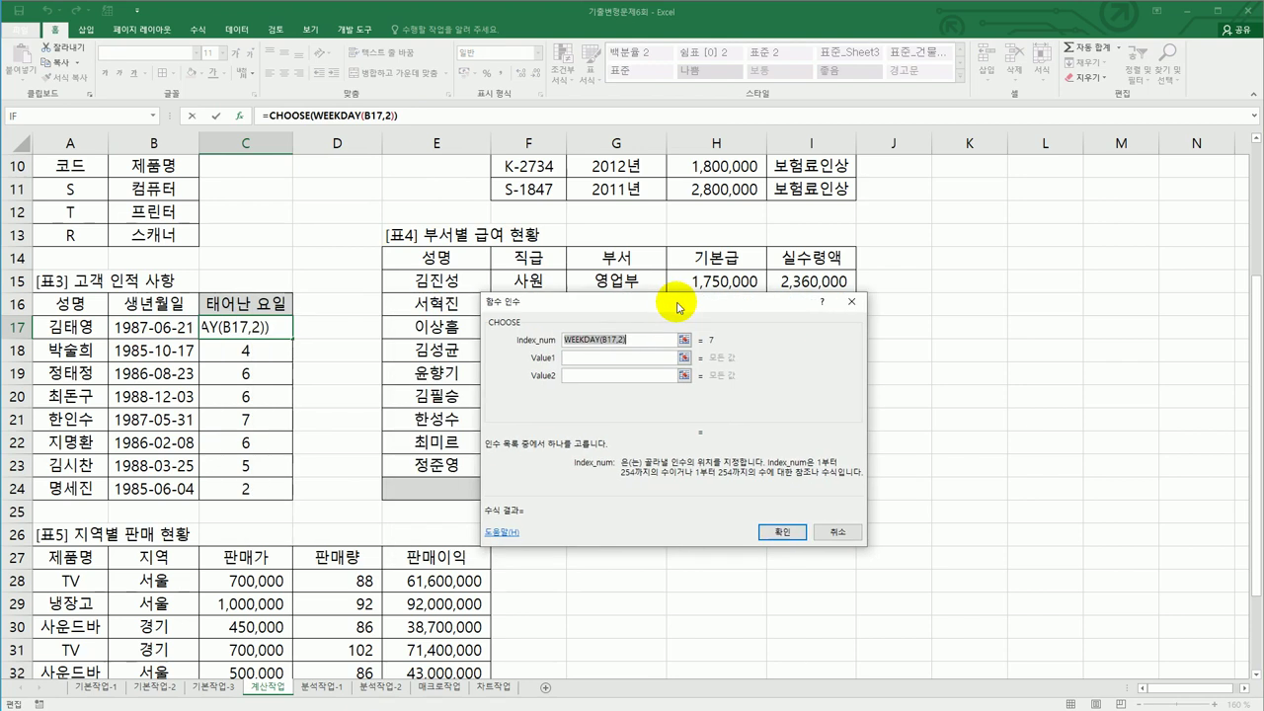
# Set CHOOSE arguments Value1 through Value5 to 월요일, 화요일, 수요일, 목요일 and 금요일.
pyautogui.click(598, 354)
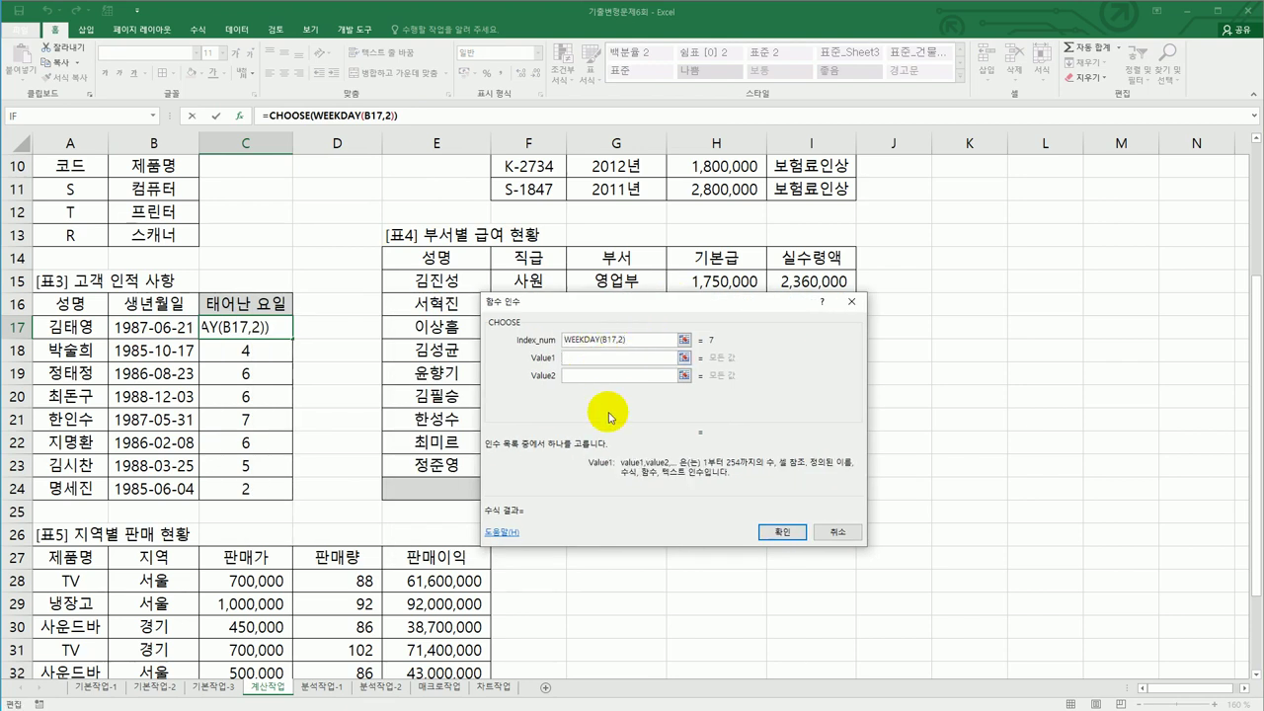
pyautogui.write('"월')
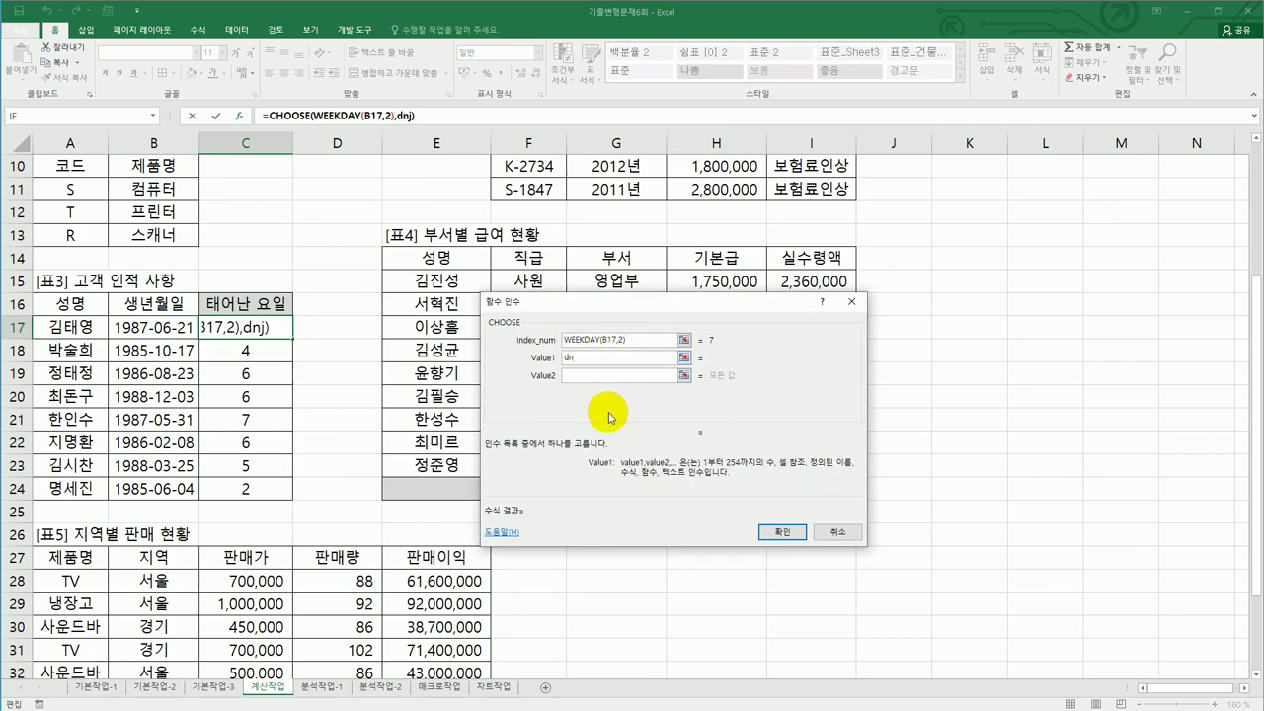
pyautogui.press('BackSpace')
pyautogui.press('BackSpace')
pyautogui.write('"월요일"')
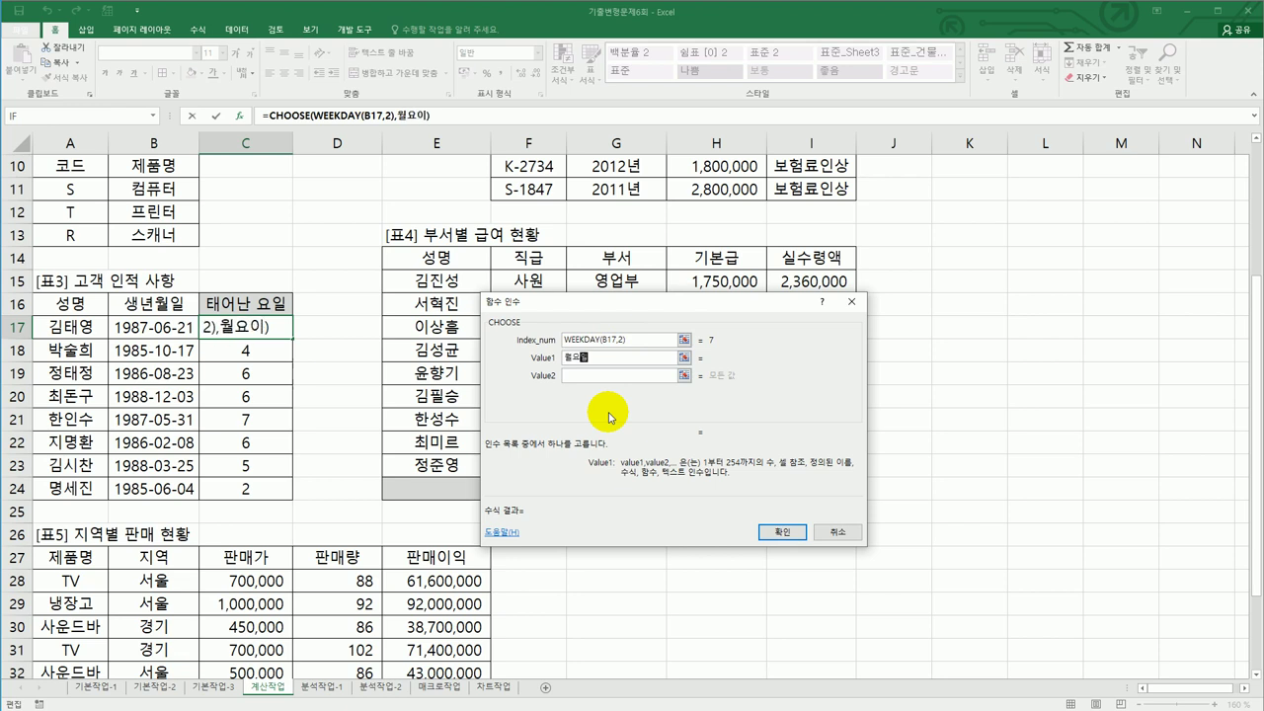
pyautogui.press('Tab')
pyautogui.write('황요일')
pyautogui.press('Tab')
pyautogui.write('수요일')
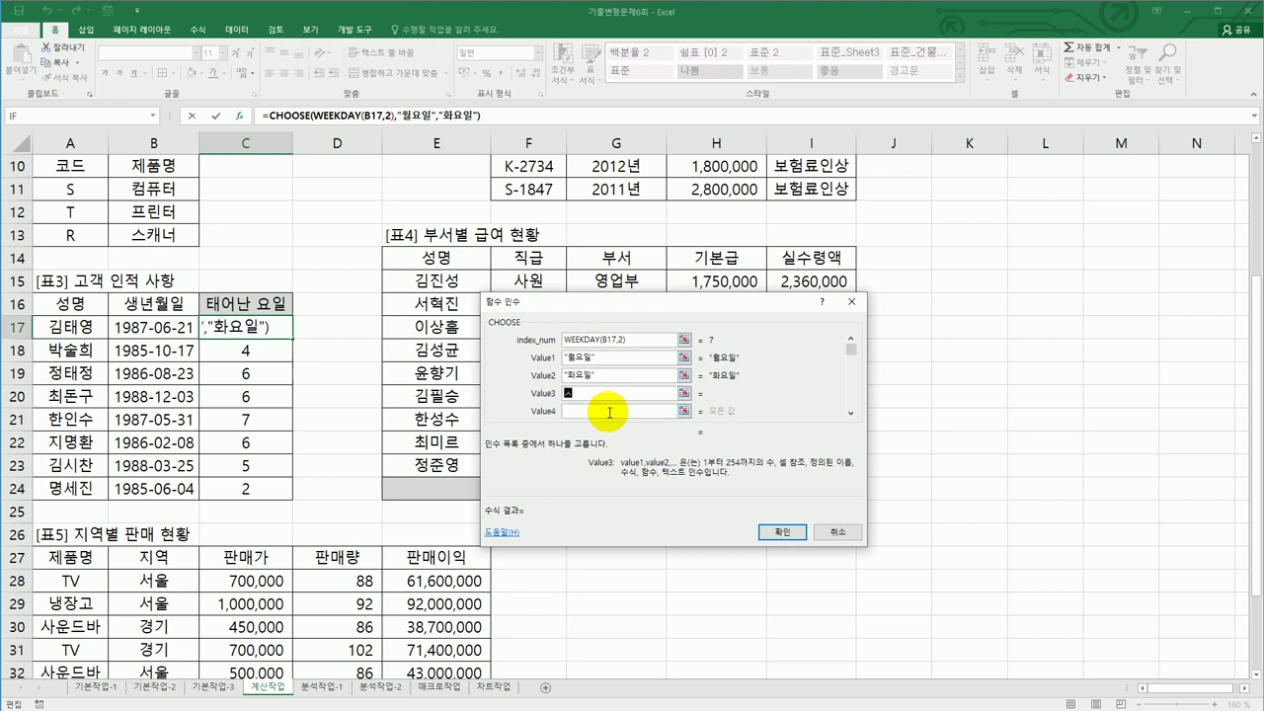
pyautogui.press('Tab')
pyautogui.write('목요일')
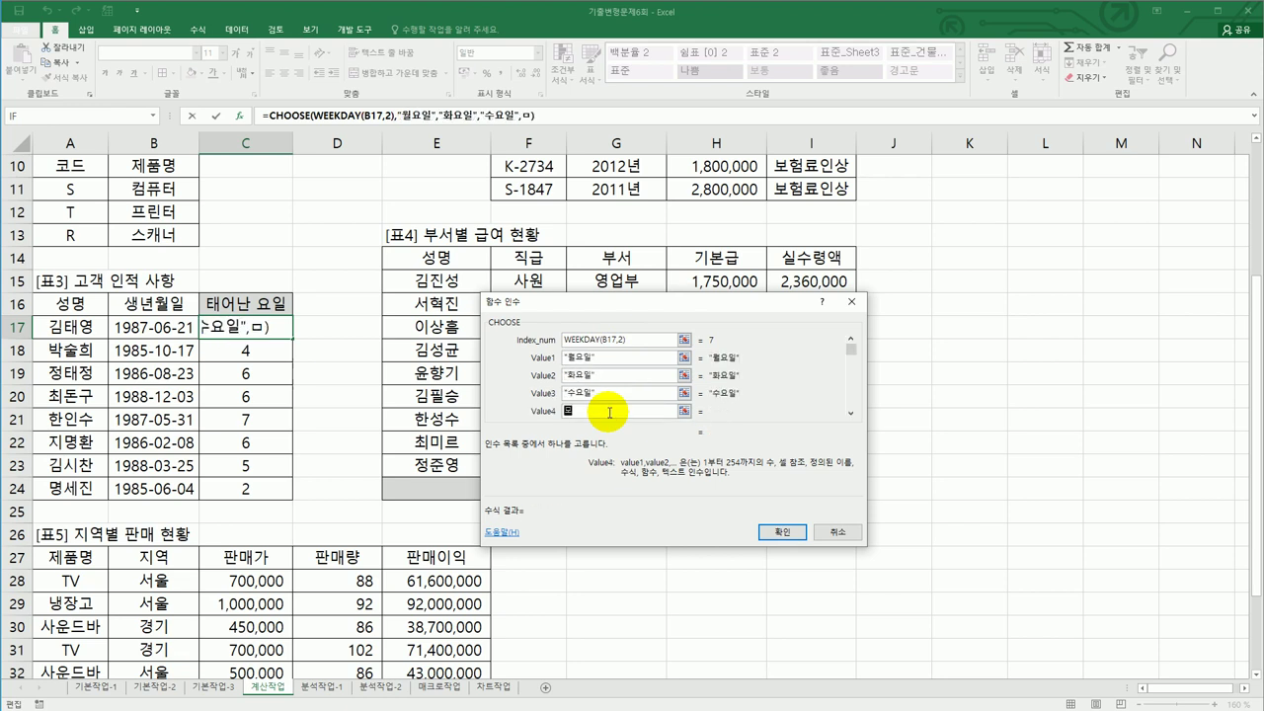
pyautogui.press('Tab')
pyautogui.write('금요일')
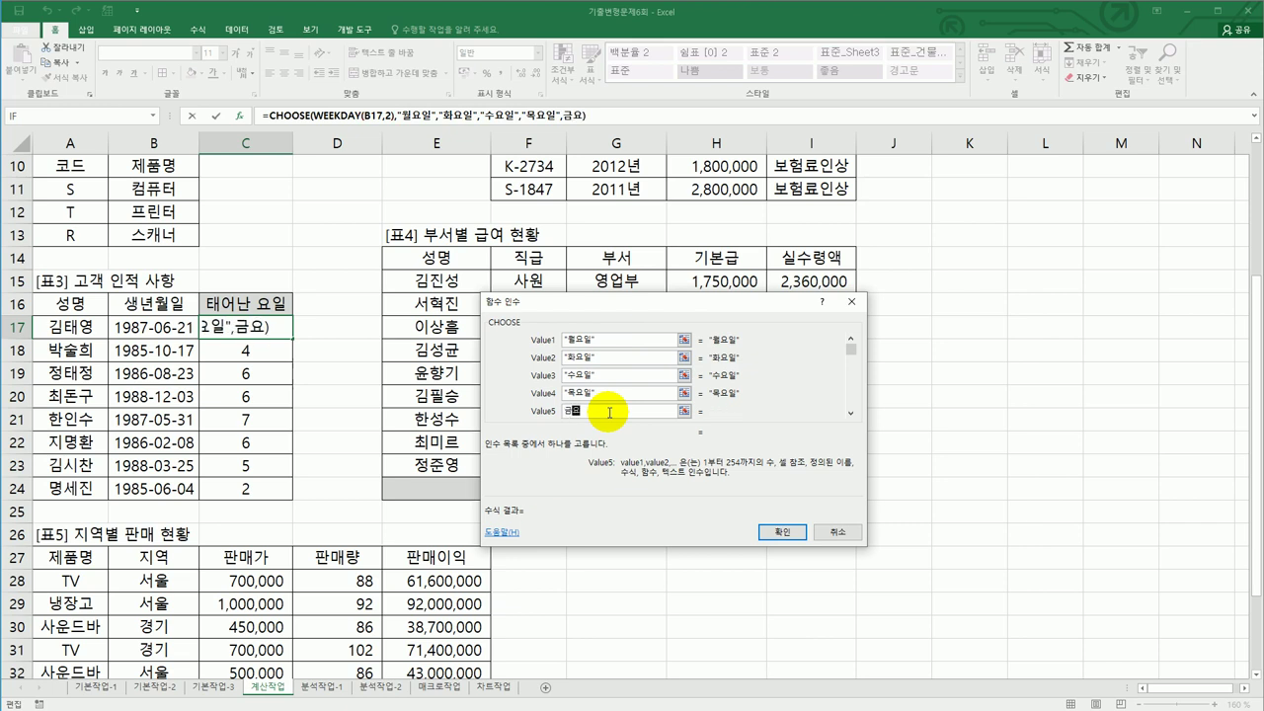
# Complete the CHOOSE with Value6 토요일 and Value7 일요일, and fill C17 down to C24.
pyautogui.press('Tab')
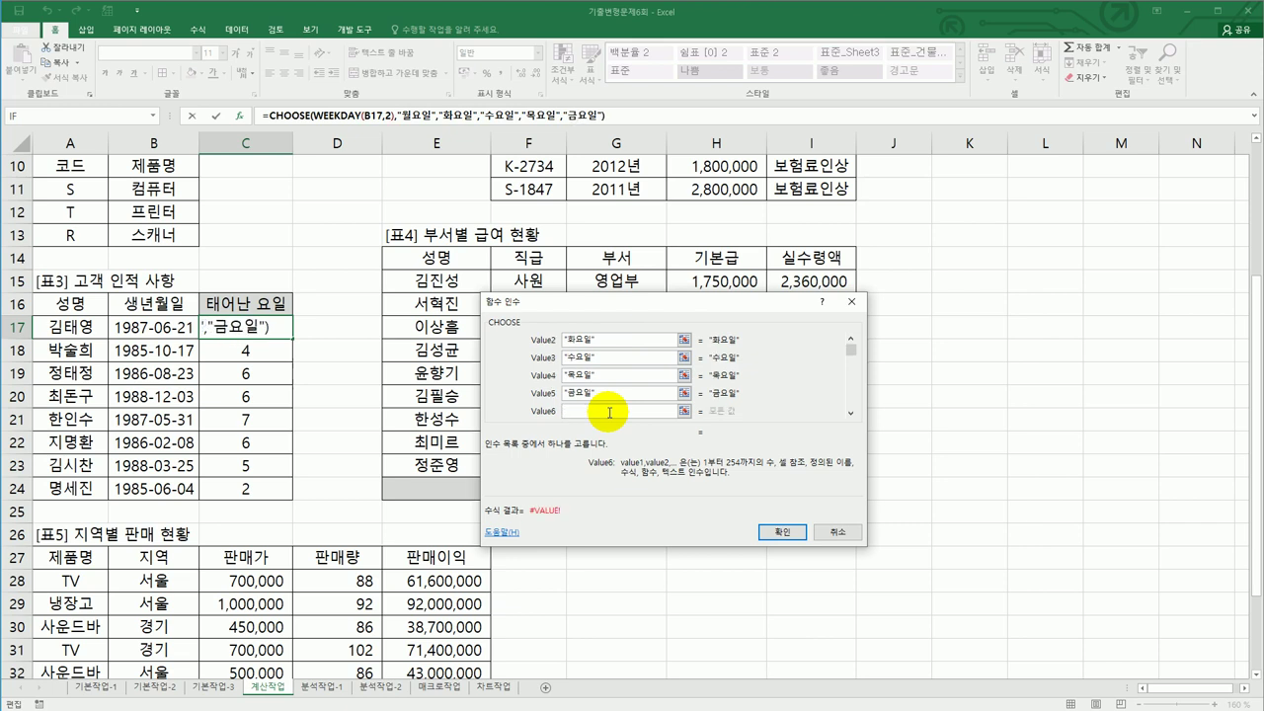
pyautogui.write('토요이')
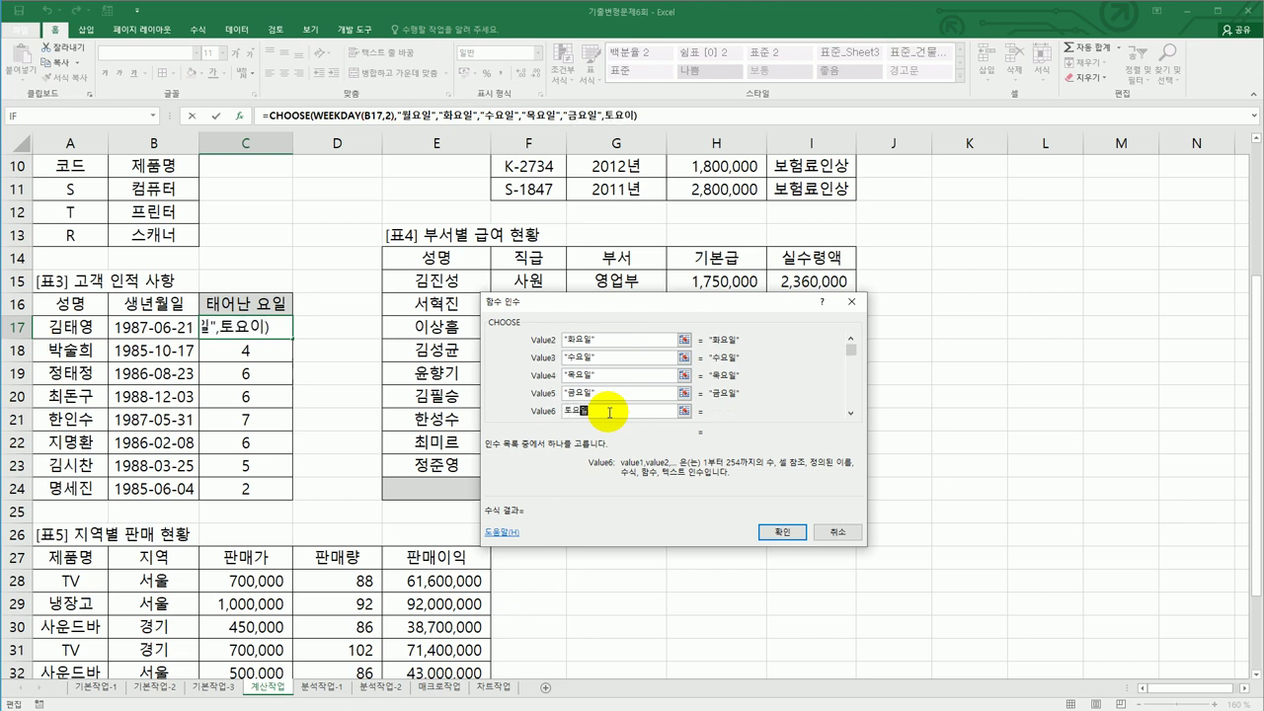
pyautogui.write('ㄹ')
pyautogui.press('Tab')
pyautogui.write('일ㅇ요일')
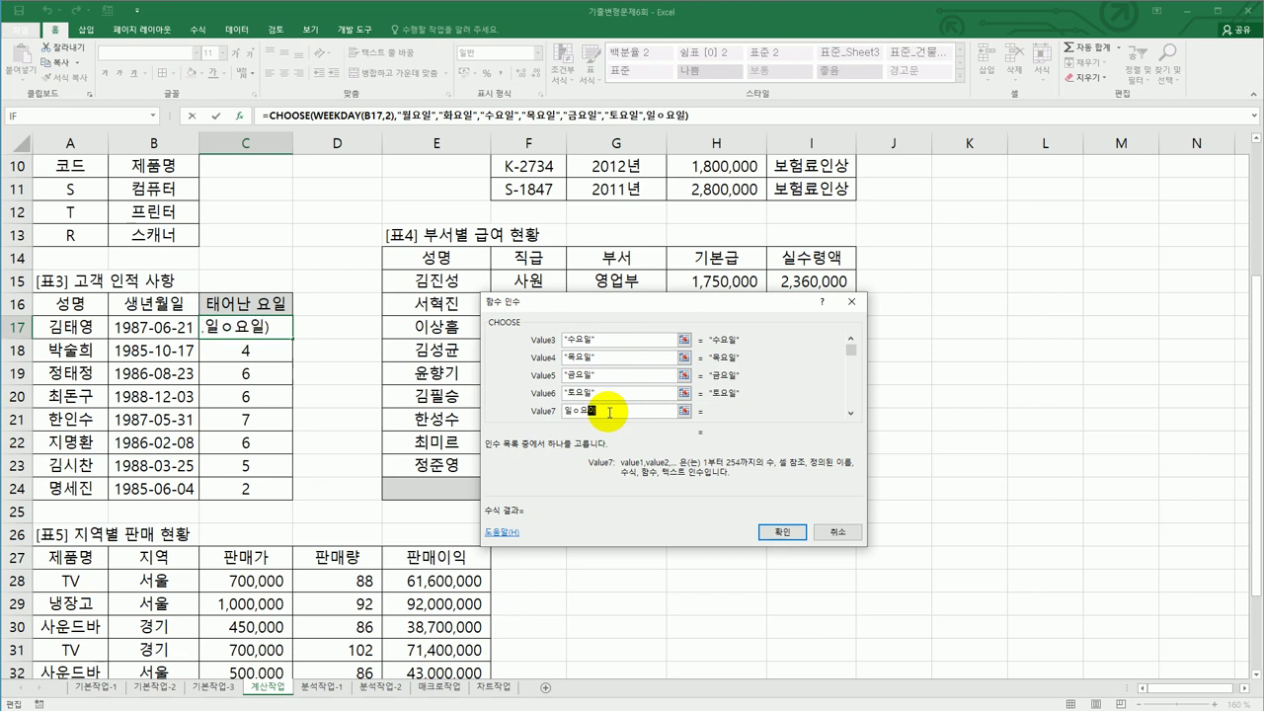
pyautogui.press('BackSpace')
pyautogui.press('BackSpace')
pyautogui.press('BackSpace')
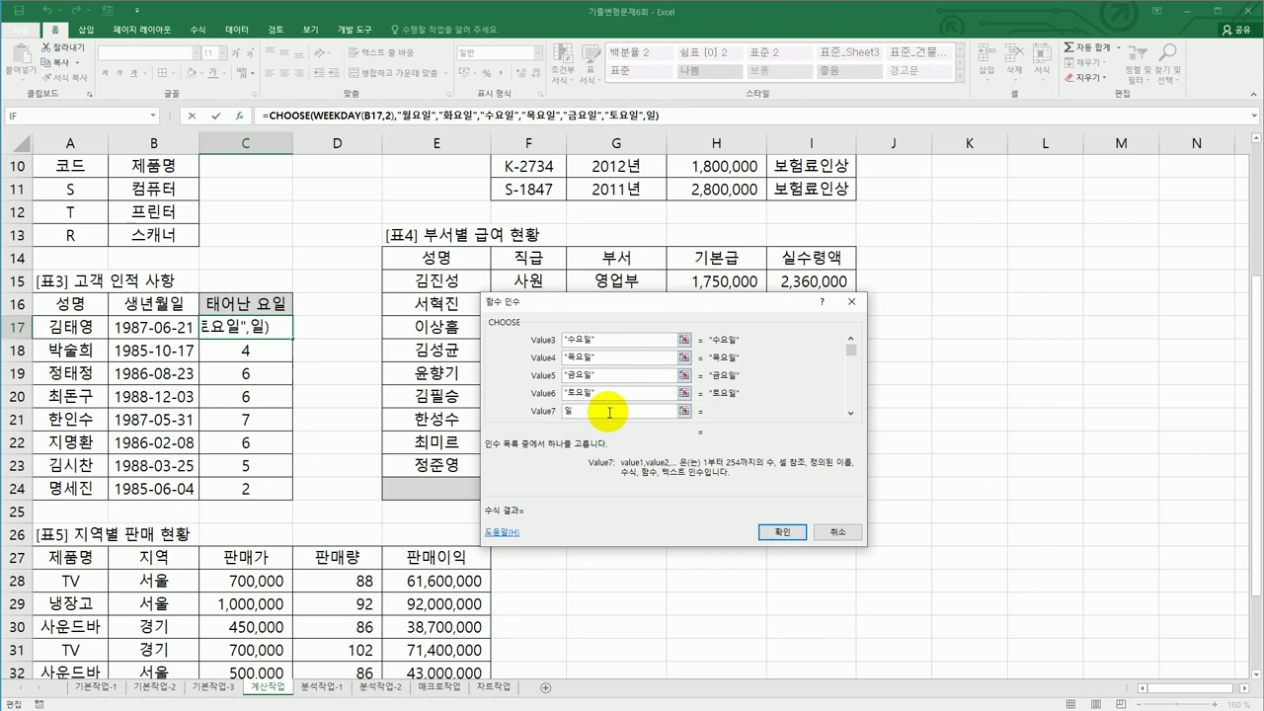
pyautogui.write('요일')
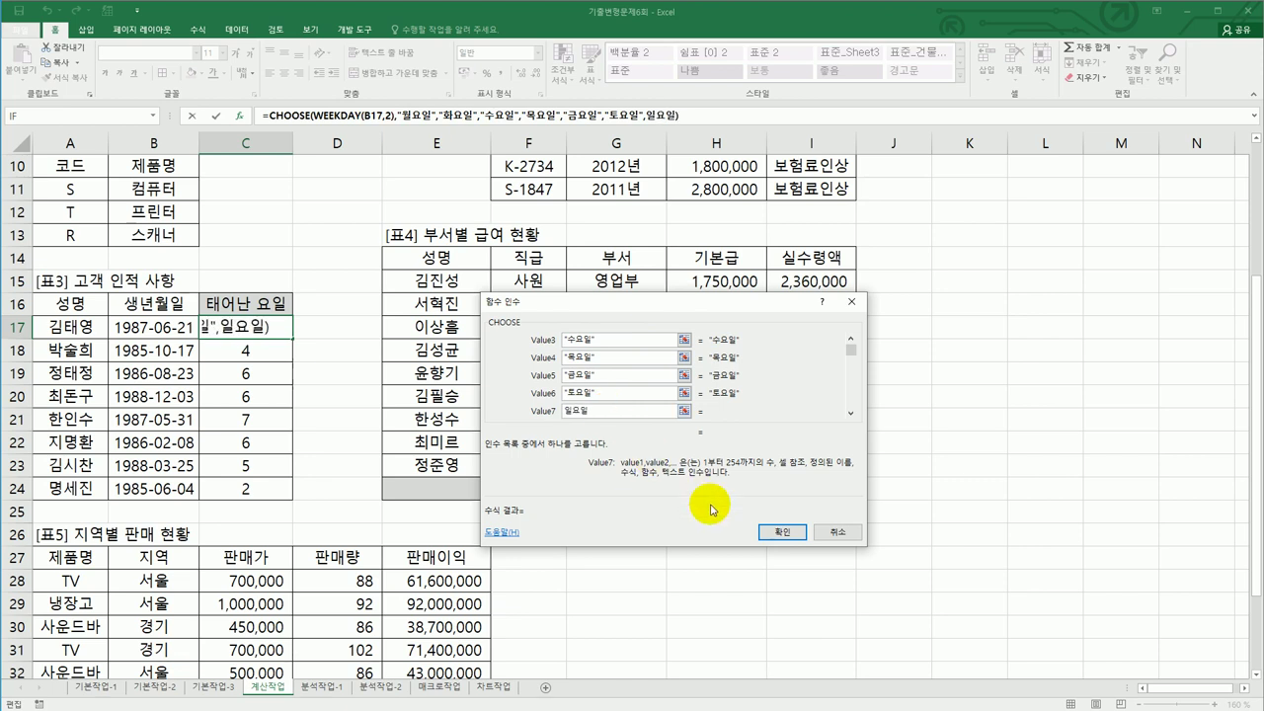
pyautogui.click(782, 531)
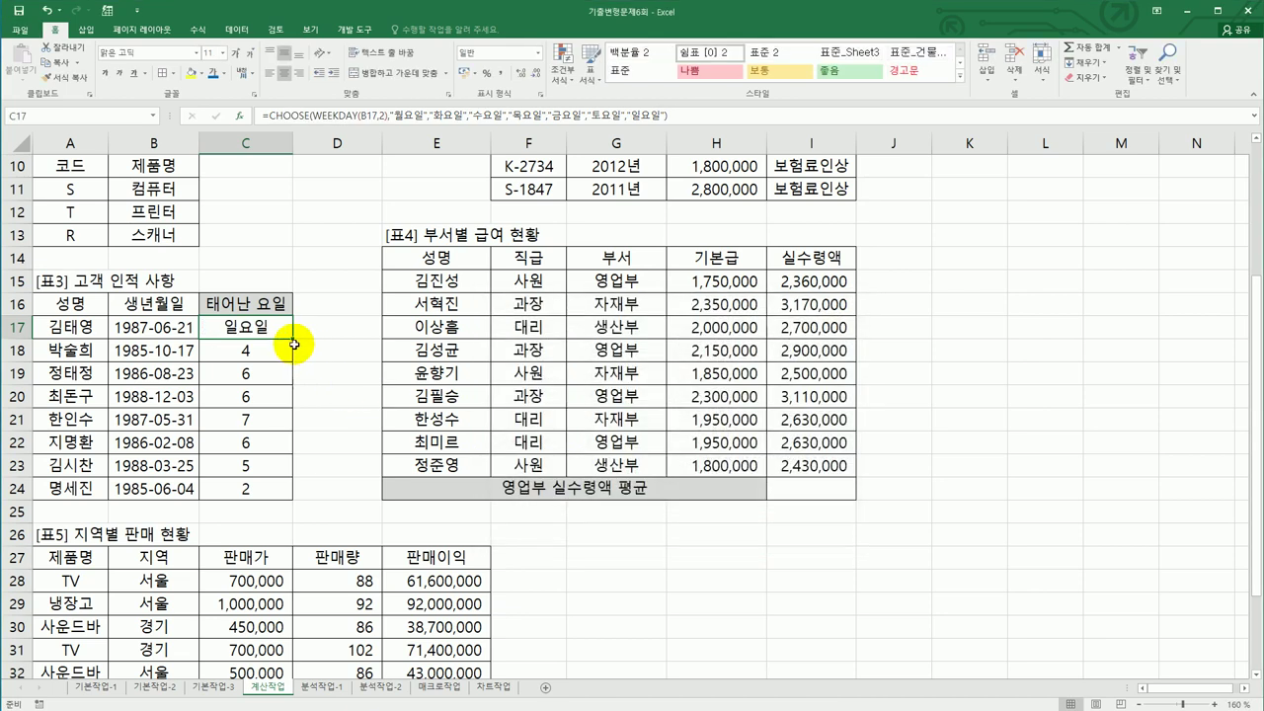
pyautogui.moveTo(292, 338); pyautogui.dragTo(270, 500)
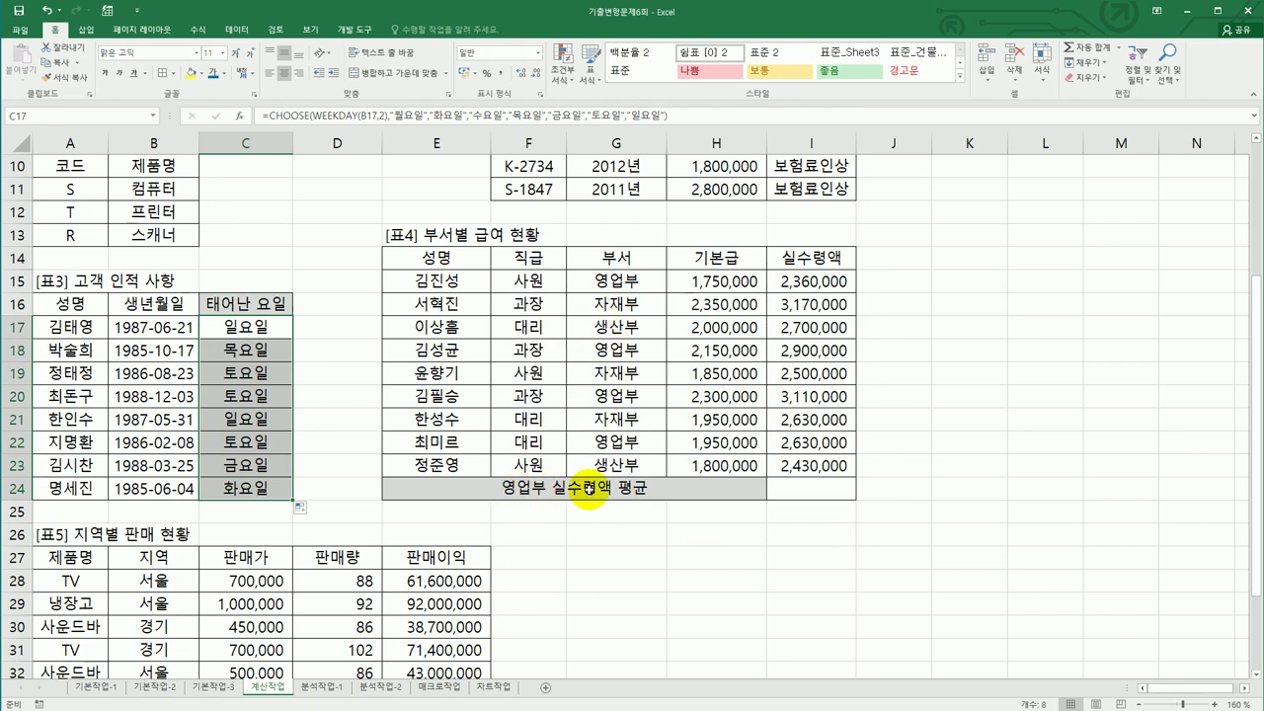
# In I24 of [표4], start a SUMIF formula through its function arguments with the 부서 cells G15:G23 as Range.
pyautogui.click(815, 490)
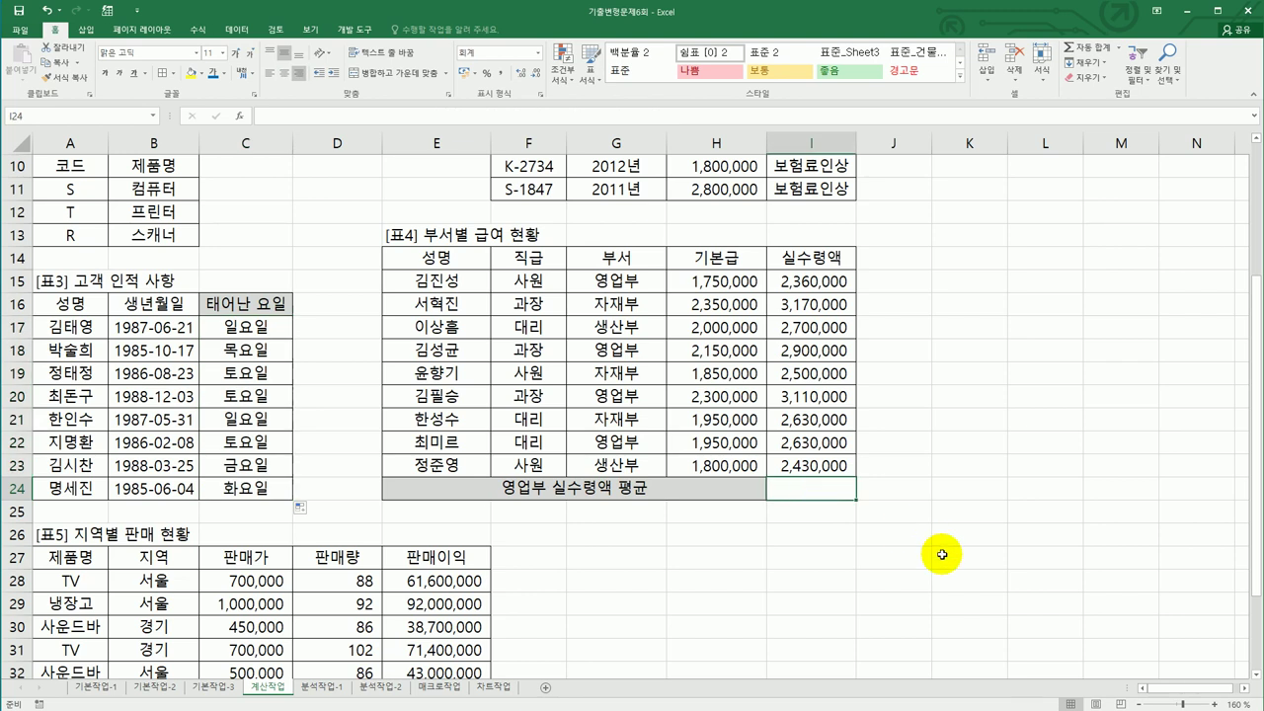
pyautogui.write('=')
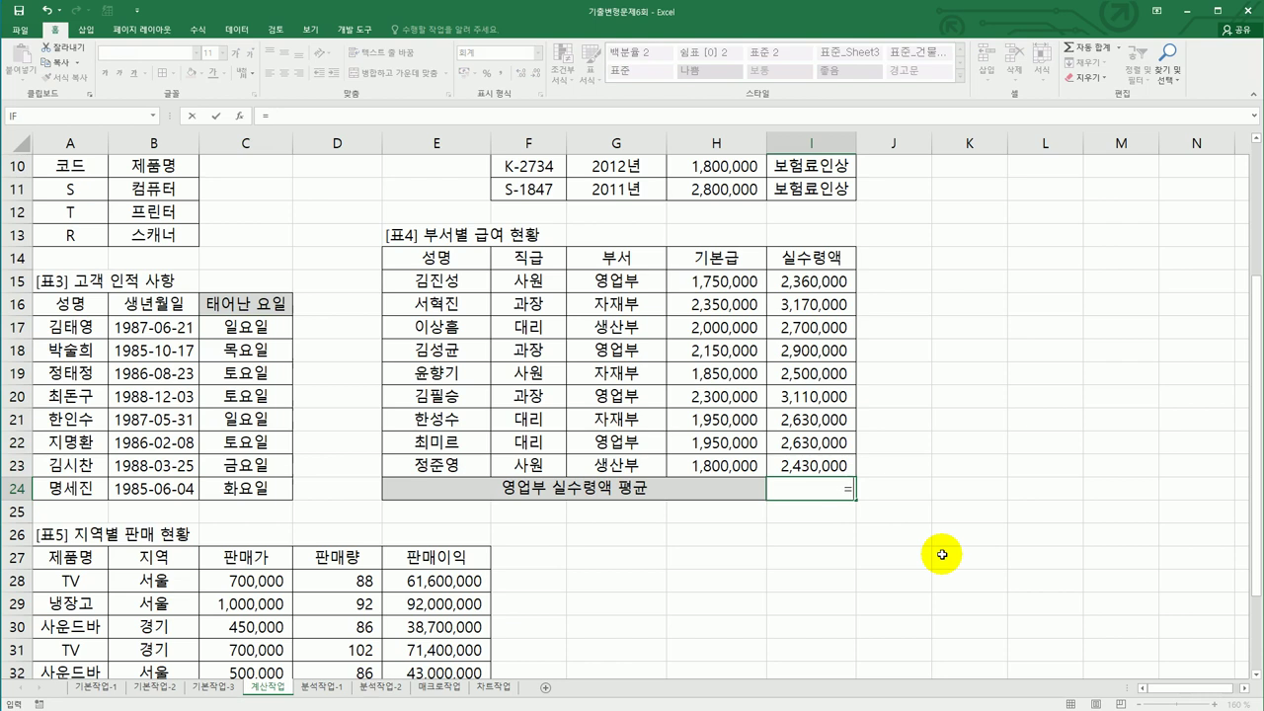
pyautogui.write('sum')
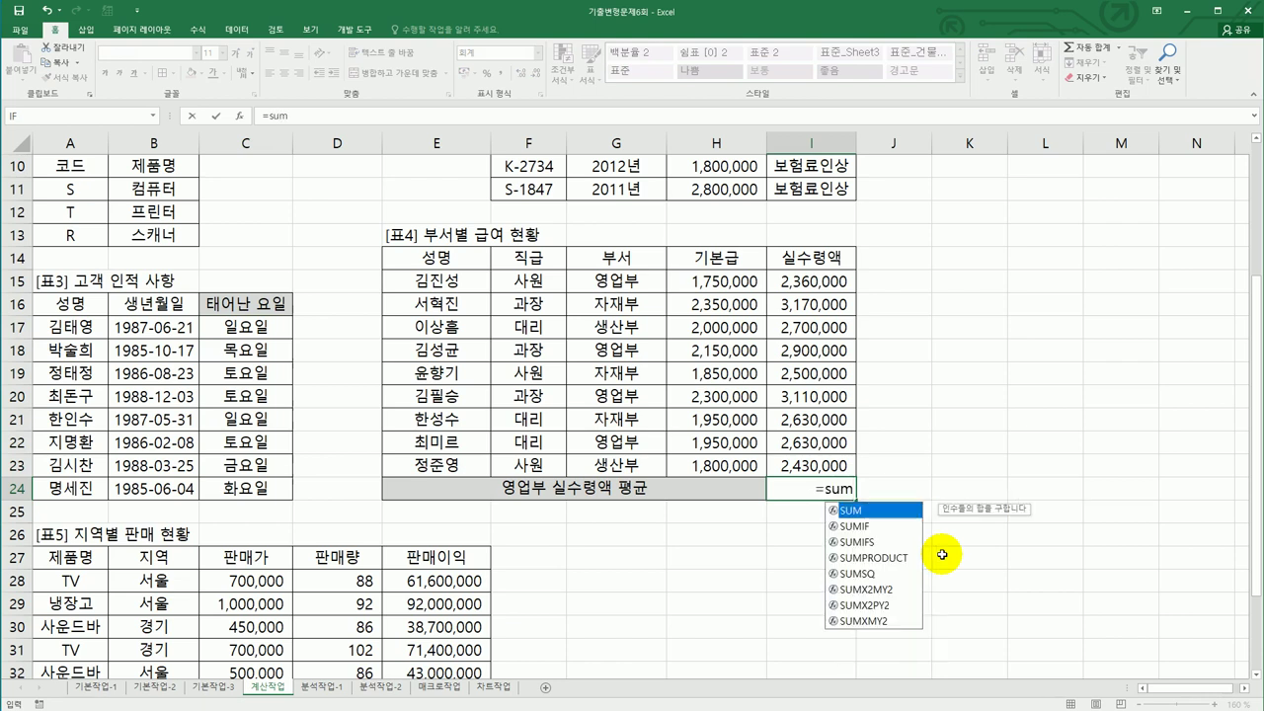
pyautogui.doubleClick(846, 526)
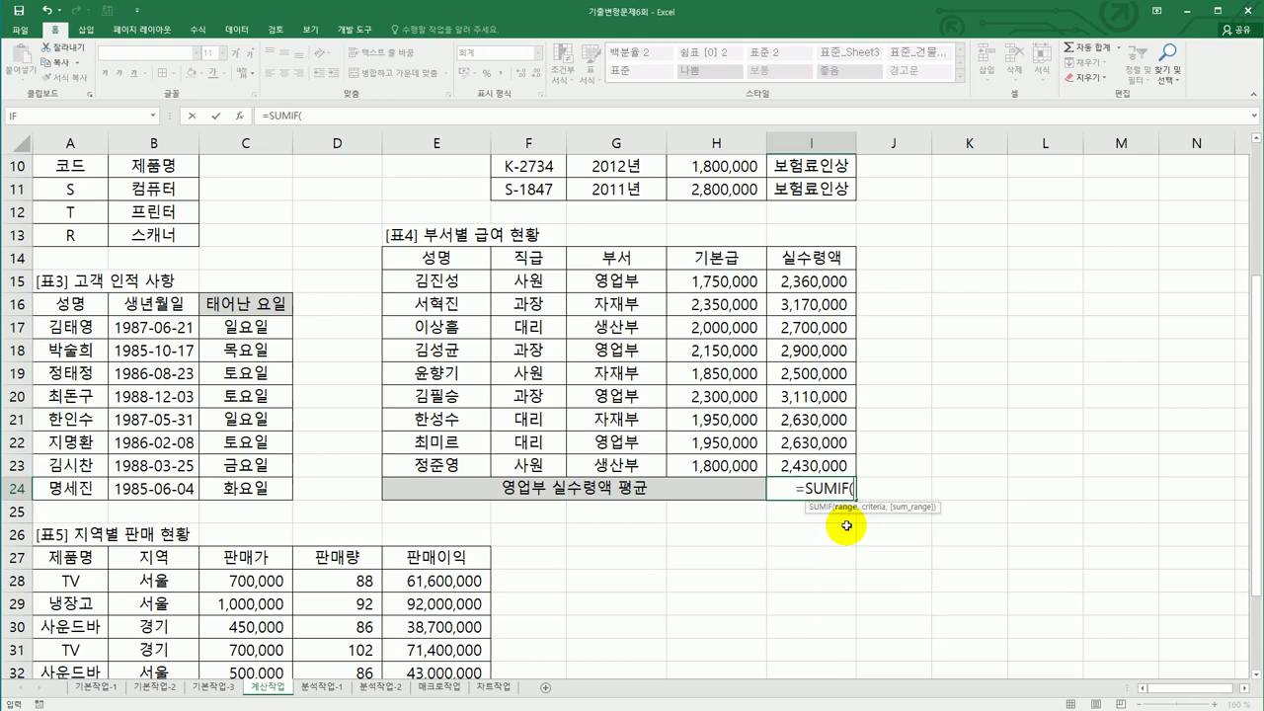
pyautogui.click(238, 115)
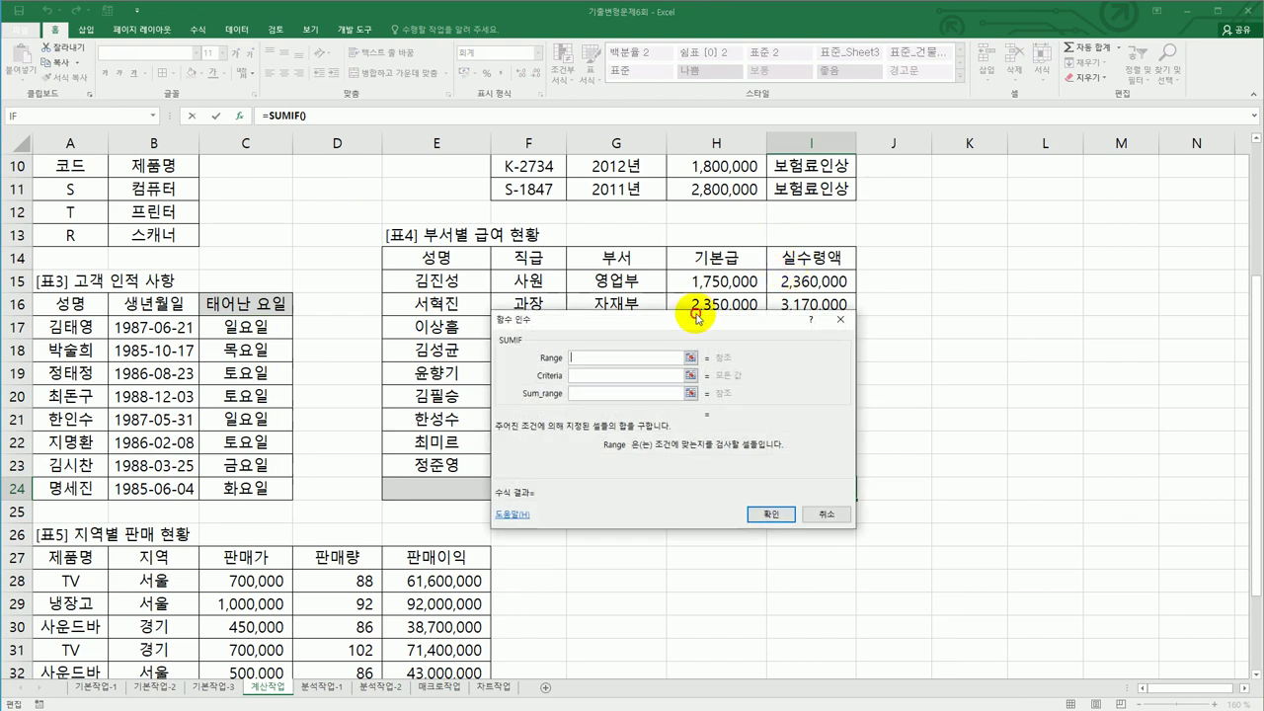
pyautogui.moveTo(717, 312); pyautogui.dragTo(978, 189)
pyautogui.moveTo(652, 282); pyautogui.dragTo(644, 464)
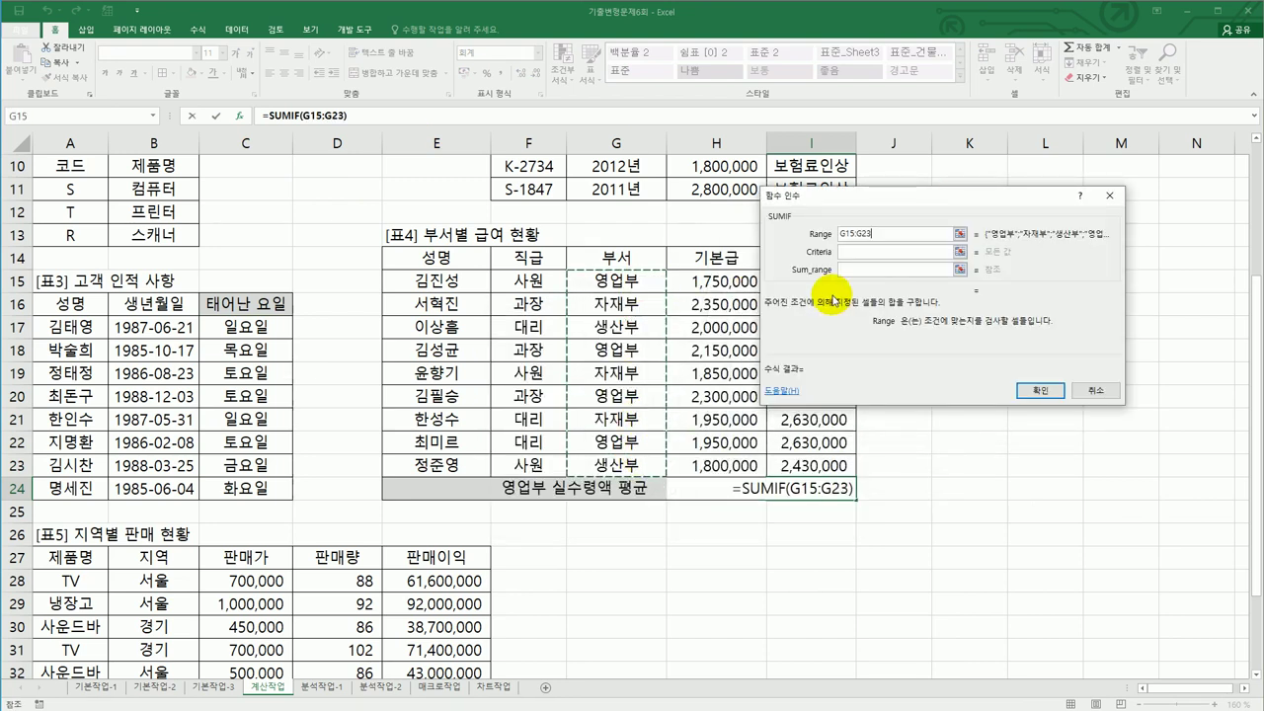
# Set the SUMIF Criteria to 영업부 and Sum_range to the 실수령액 cells I15:I23, and complete the formula.
pyautogui.click(861, 251)
pyautogui.write('duddj')
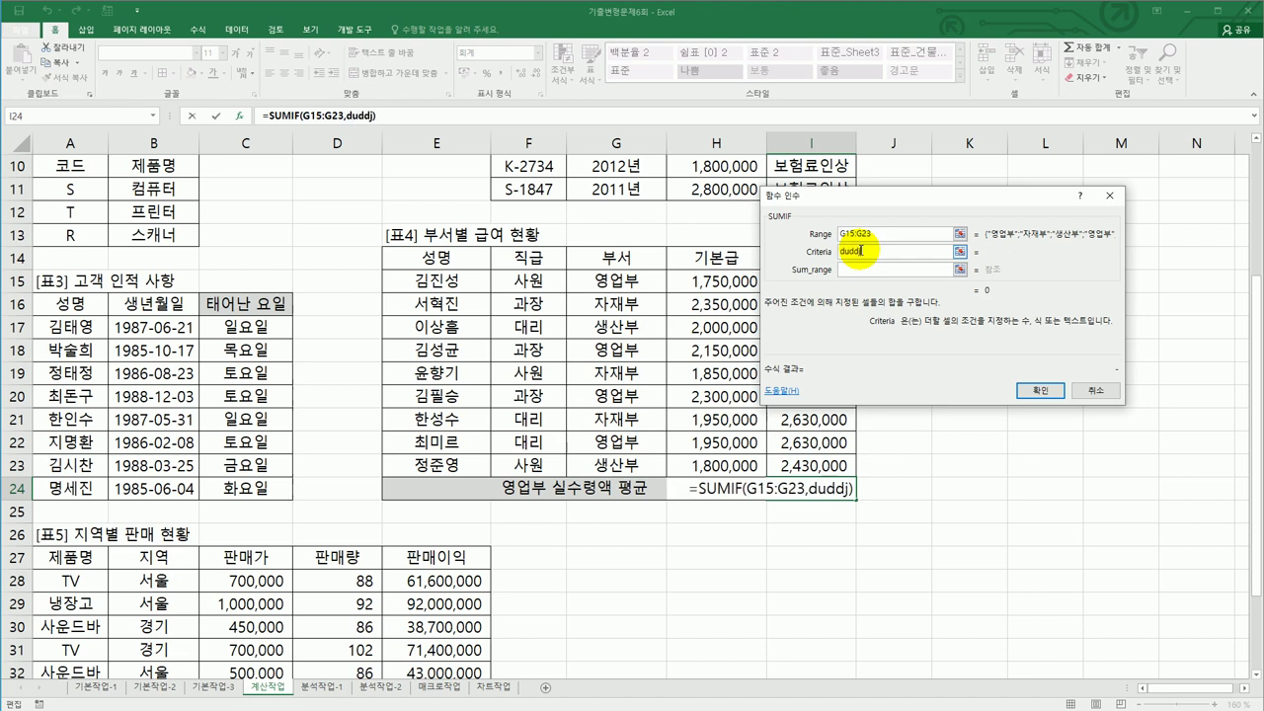
pyautogui.press('BackSpace')
pyautogui.press('BackSpace')
pyautogui.press('BackSpace')
pyautogui.write('영업부')
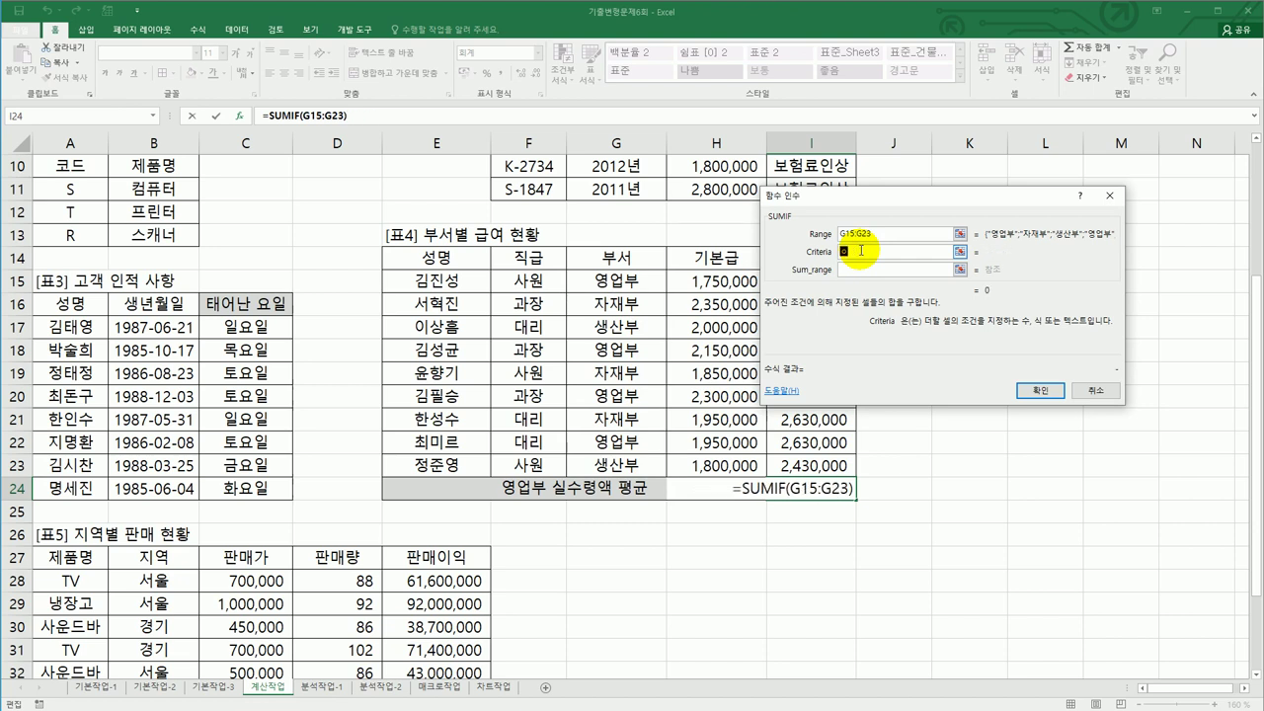
pyautogui.press('Tab')
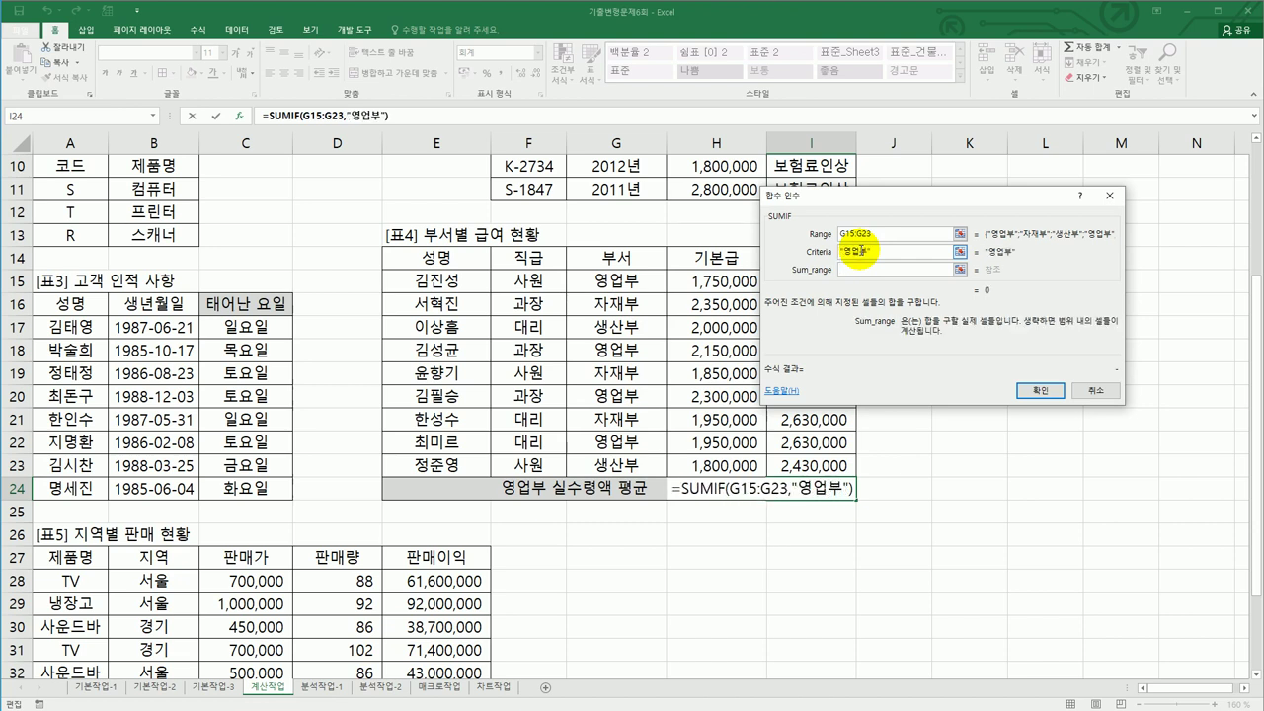
pyautogui.moveTo(884, 205); pyautogui.dragTo(984, 277)
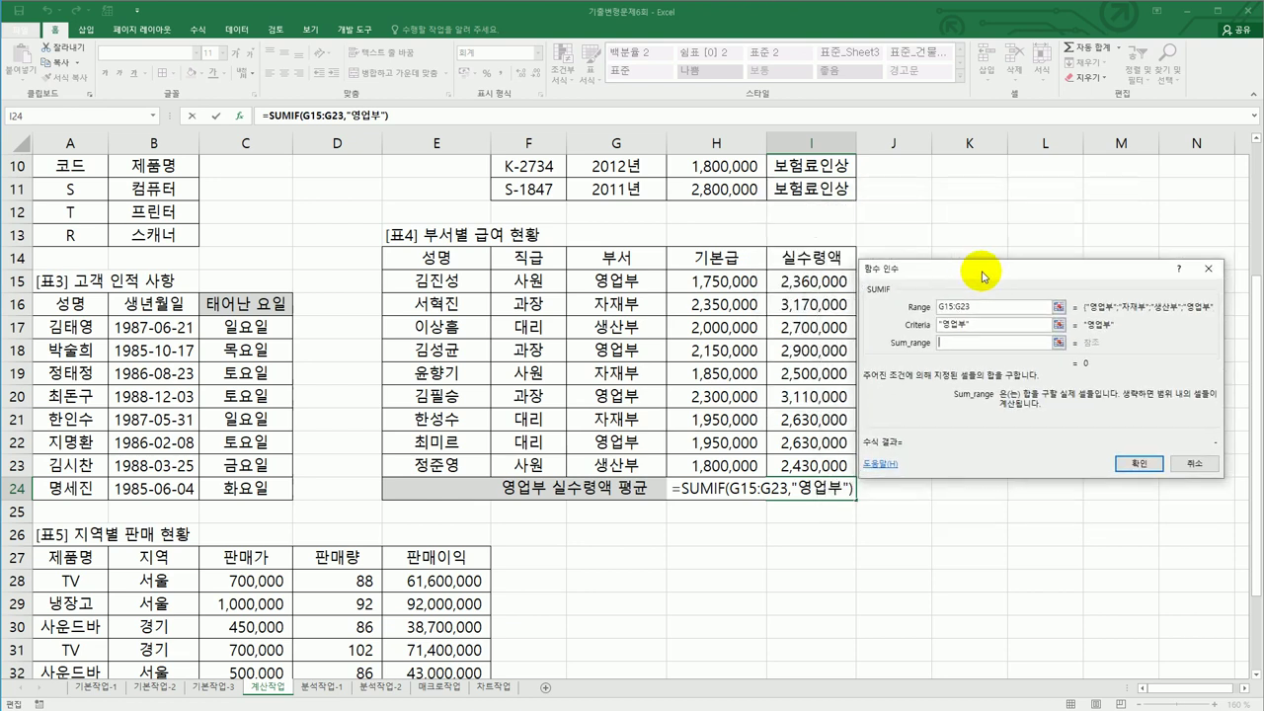
pyautogui.moveTo(837, 281); pyautogui.dragTo(829, 464)
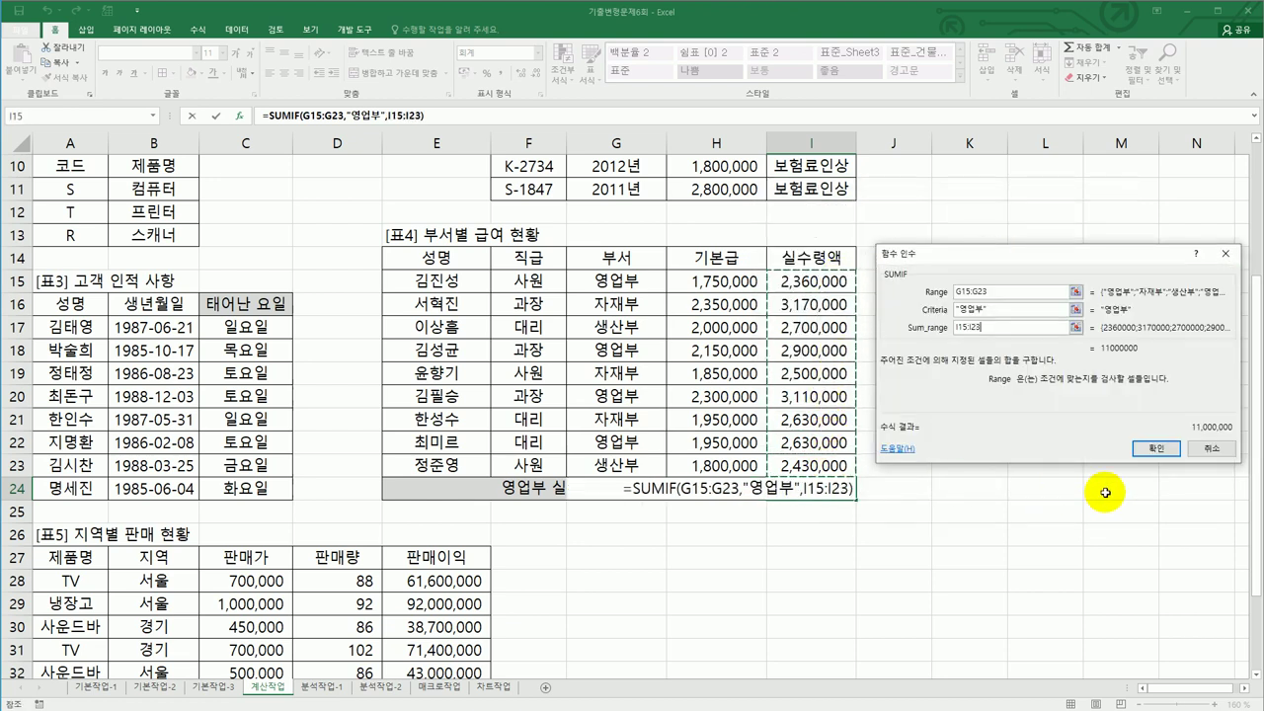
pyautogui.click(1155, 448)
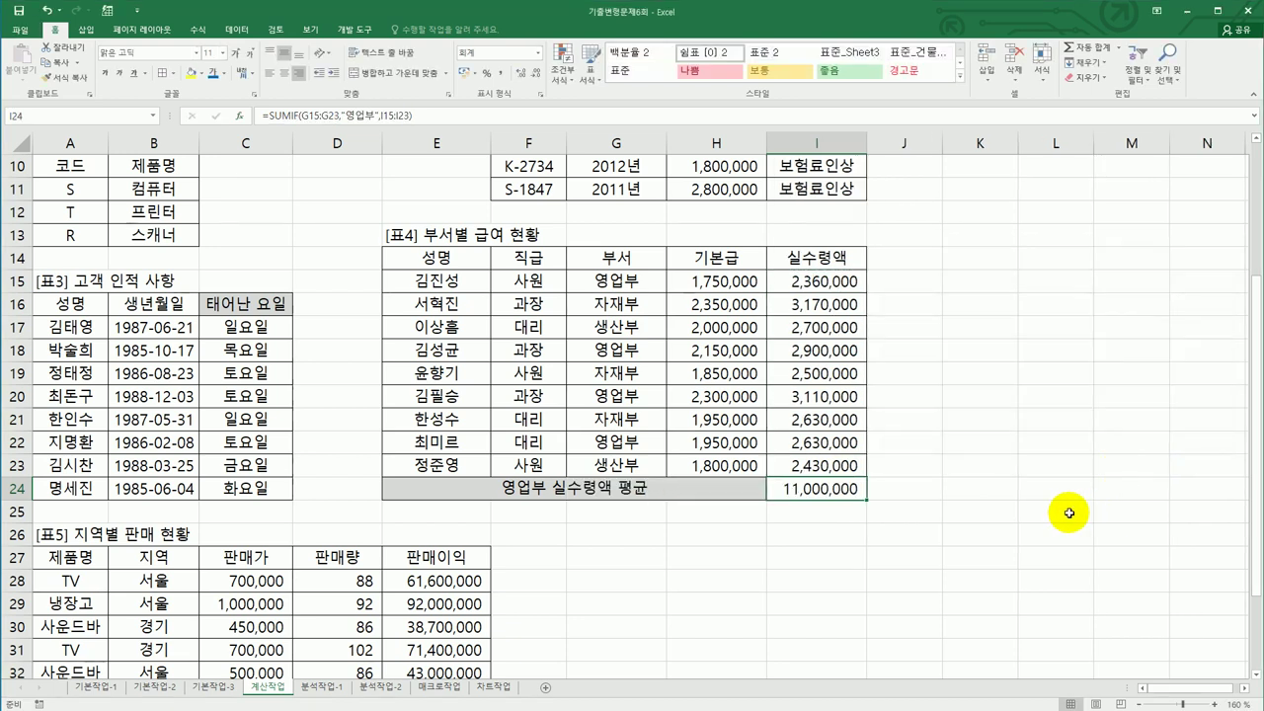
# Append a division by COUNTIF to the SUMIF formula in I24, with G15:G23 as the COUNTIF Range.
pyautogui.click(466, 118)
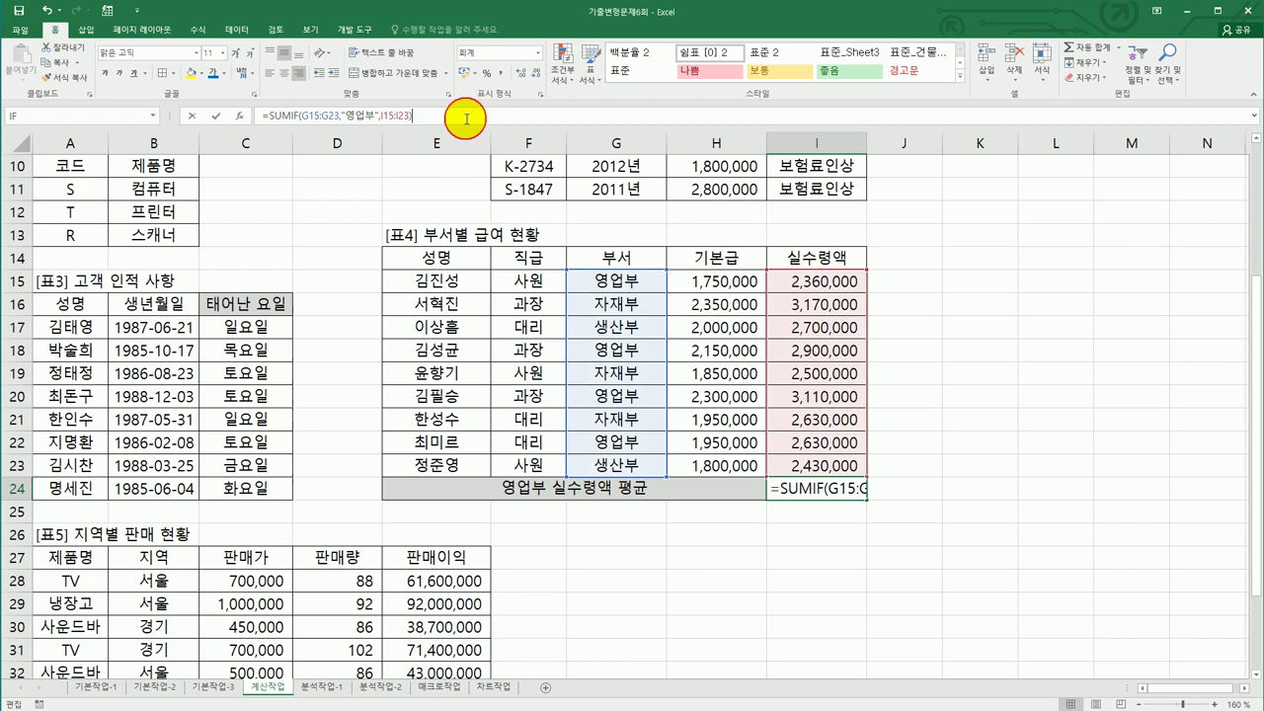
pyautogui.write('/')
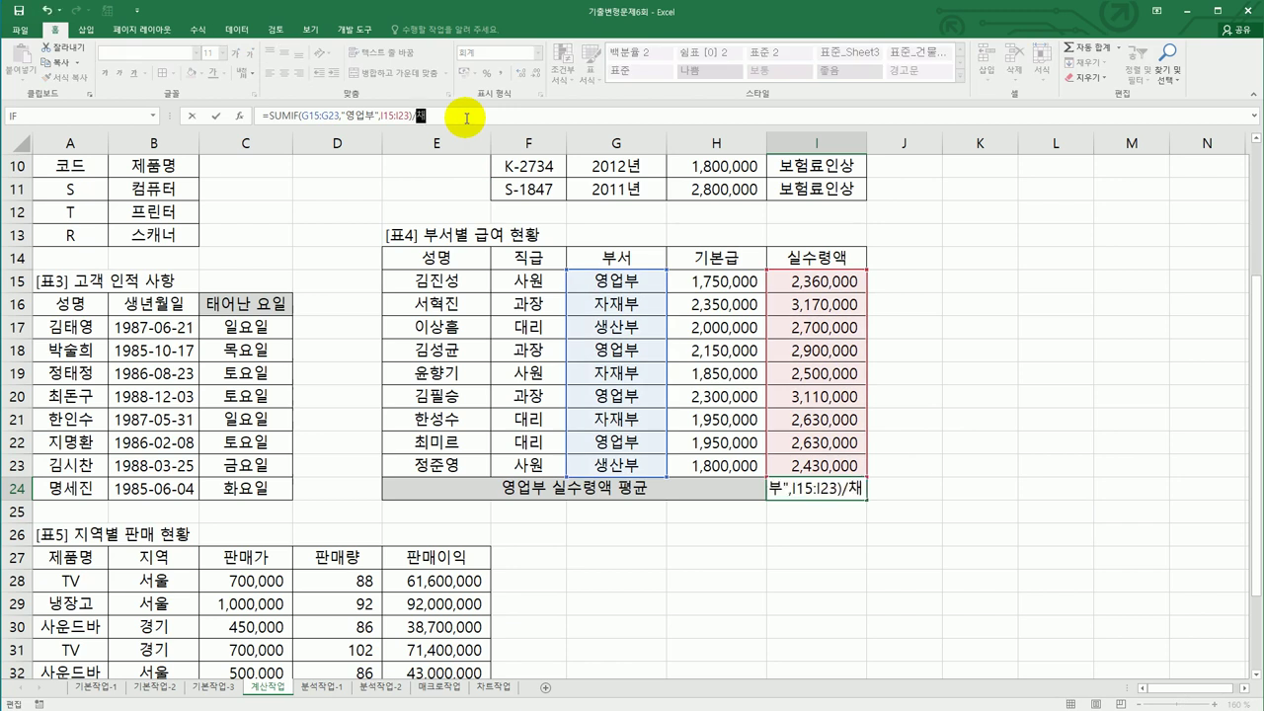
pyautogui.write('co')
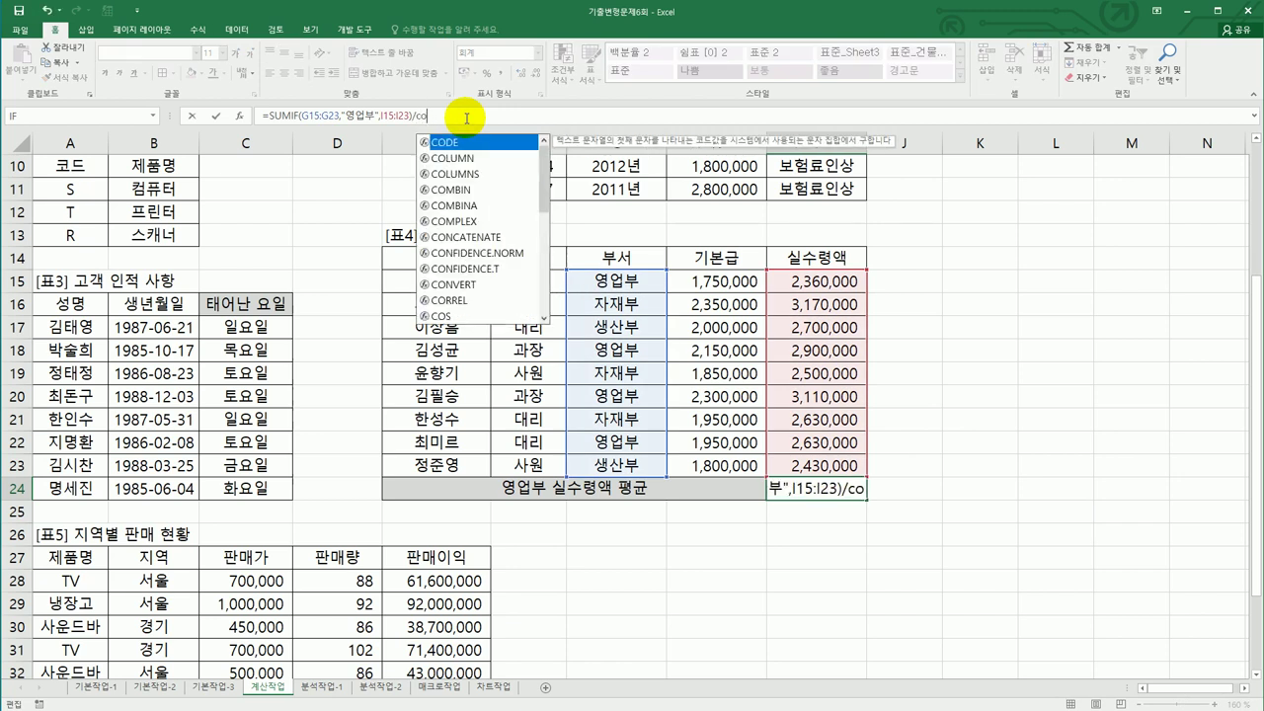
pyautogui.write('u')
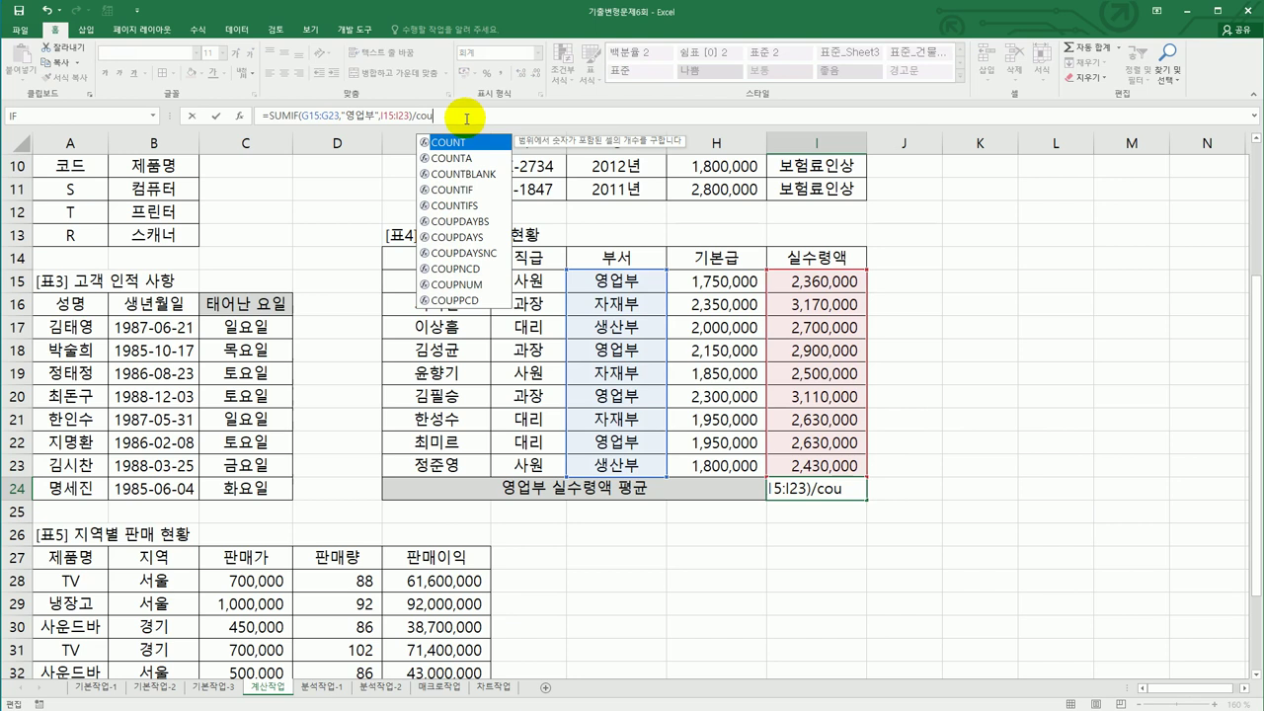
pyautogui.doubleClick(461, 189)
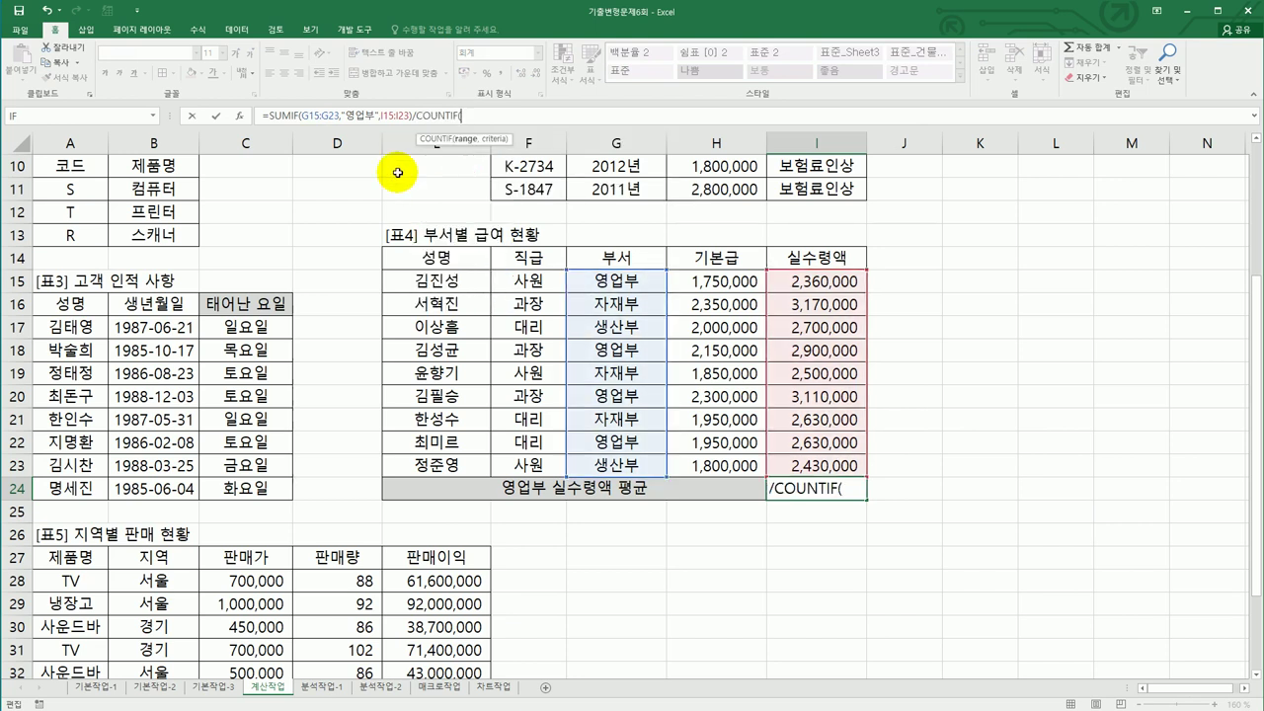
pyautogui.click(237, 119)
pyautogui.moveTo(632, 283); pyautogui.dragTo(592, 464)
pyautogui.click(958, 319)
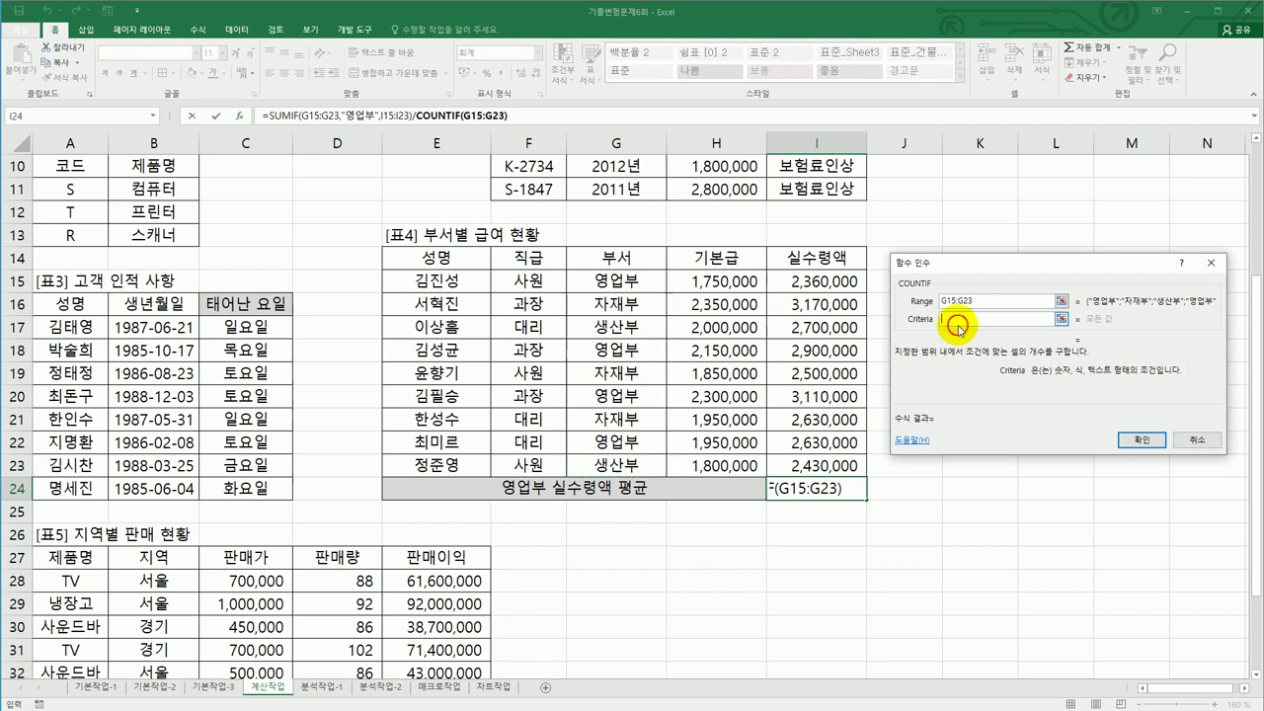
# Set the COUNTIF Criteria to 영업부 and complete the 영업부 실수령액 average formula.
pyautogui.write('dudq')
pyautogui.press('BackSpace')
pyautogui.press('BackSpace')
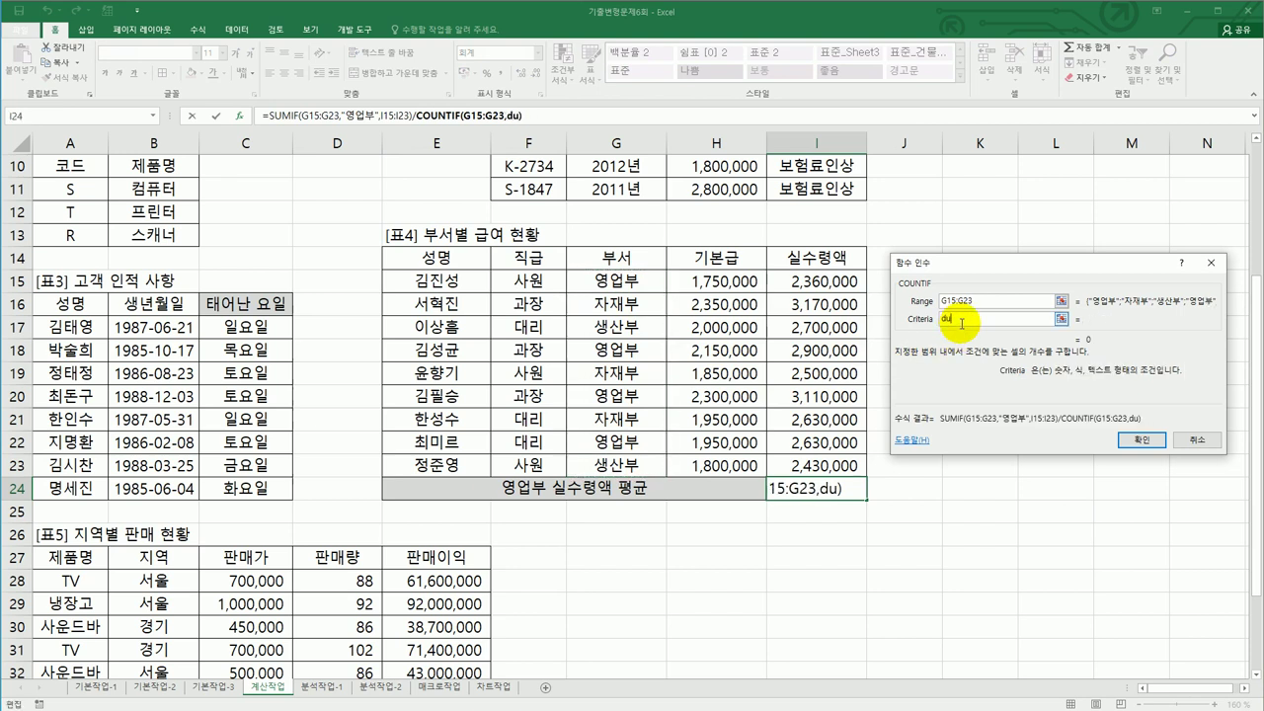
pyautogui.press('BackSpace')
pyautogui.press('BackSpace')
pyautogui.write('영업부')
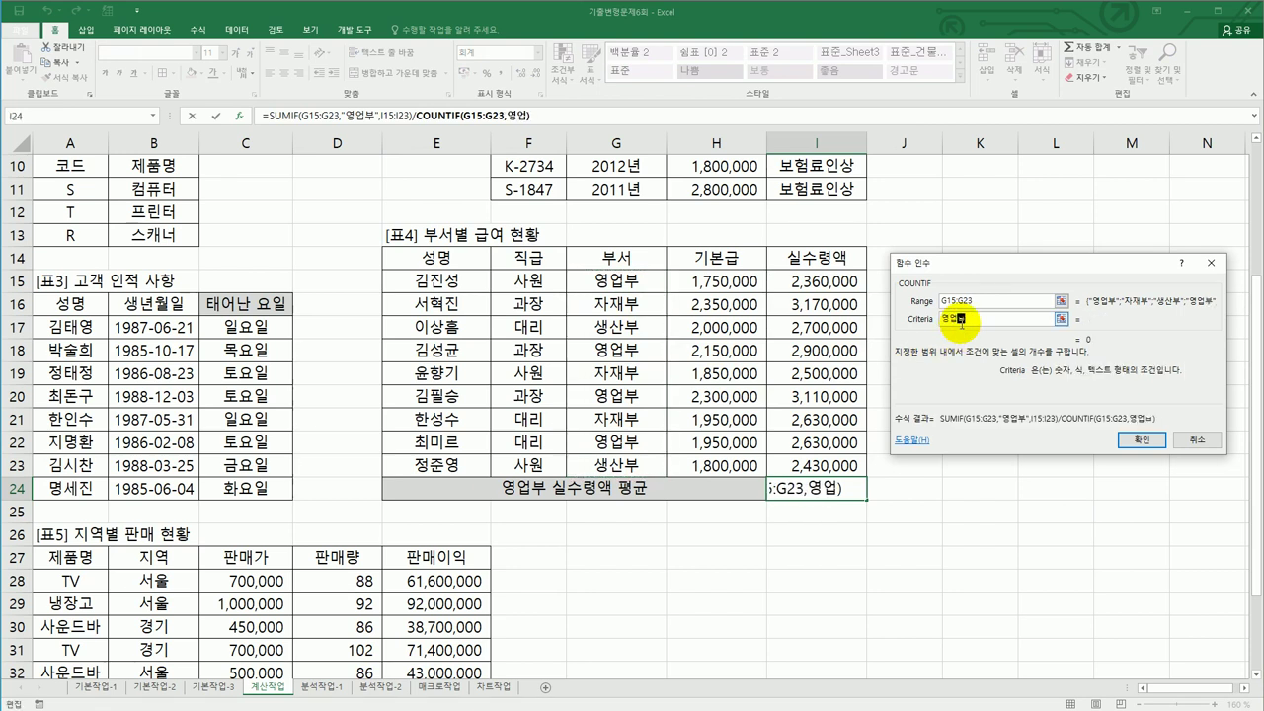
pyautogui.click(1136, 440)
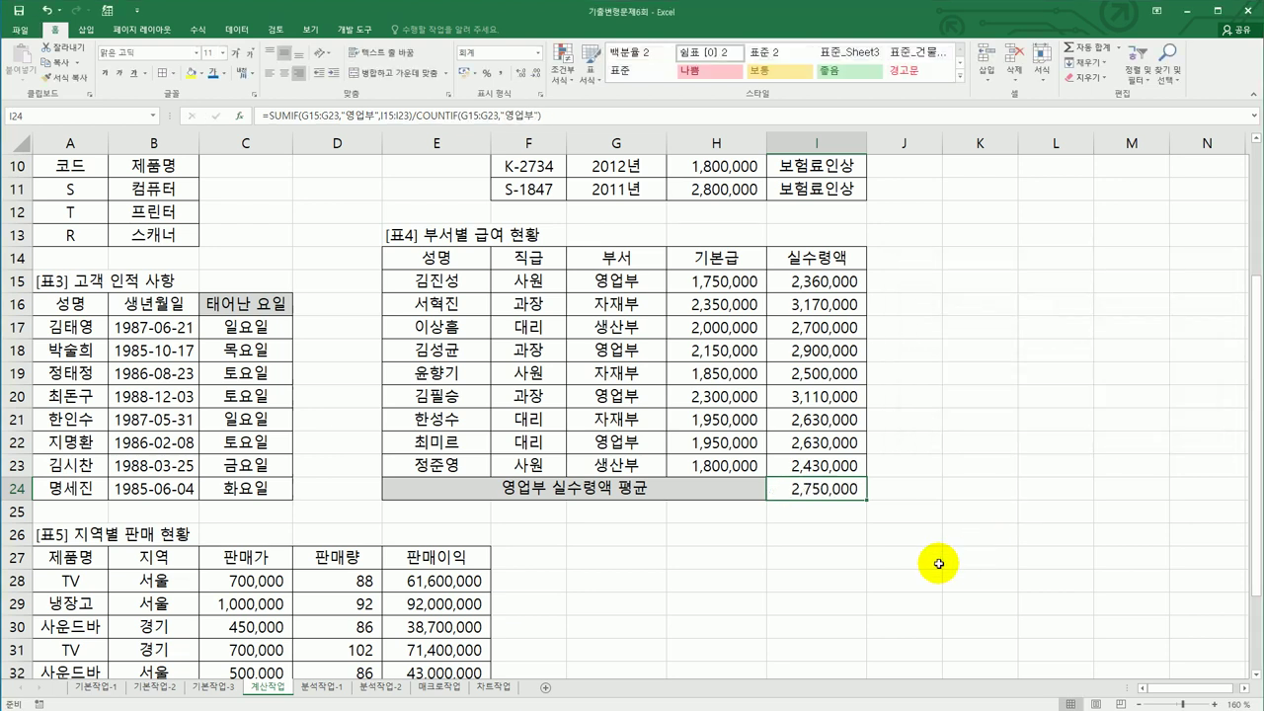
# In G36 of [표5], start a DAVERAGE formula through its function arguments with the whole table A27:E36 as Database.
pyautogui.scroll(-3, 933, 533)
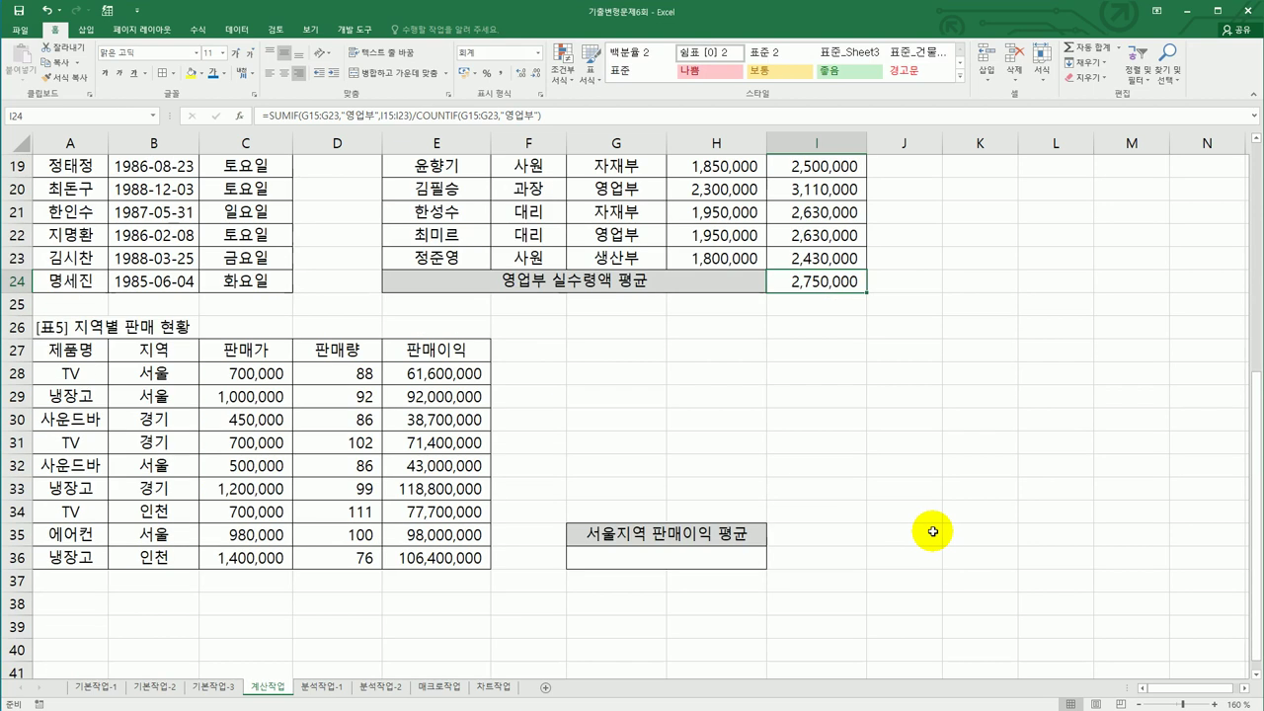
pyautogui.click(724, 555)
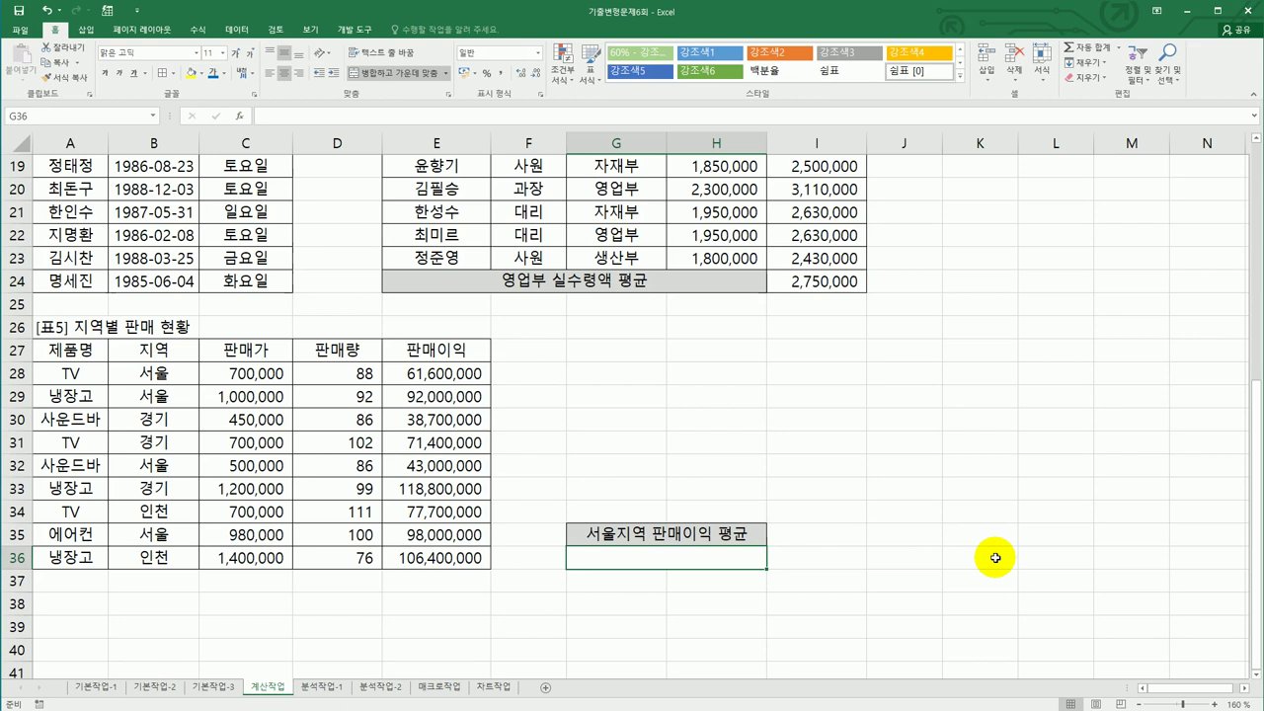
pyautogui.moveTo(170, 352); pyautogui.dragTo(174, 371)
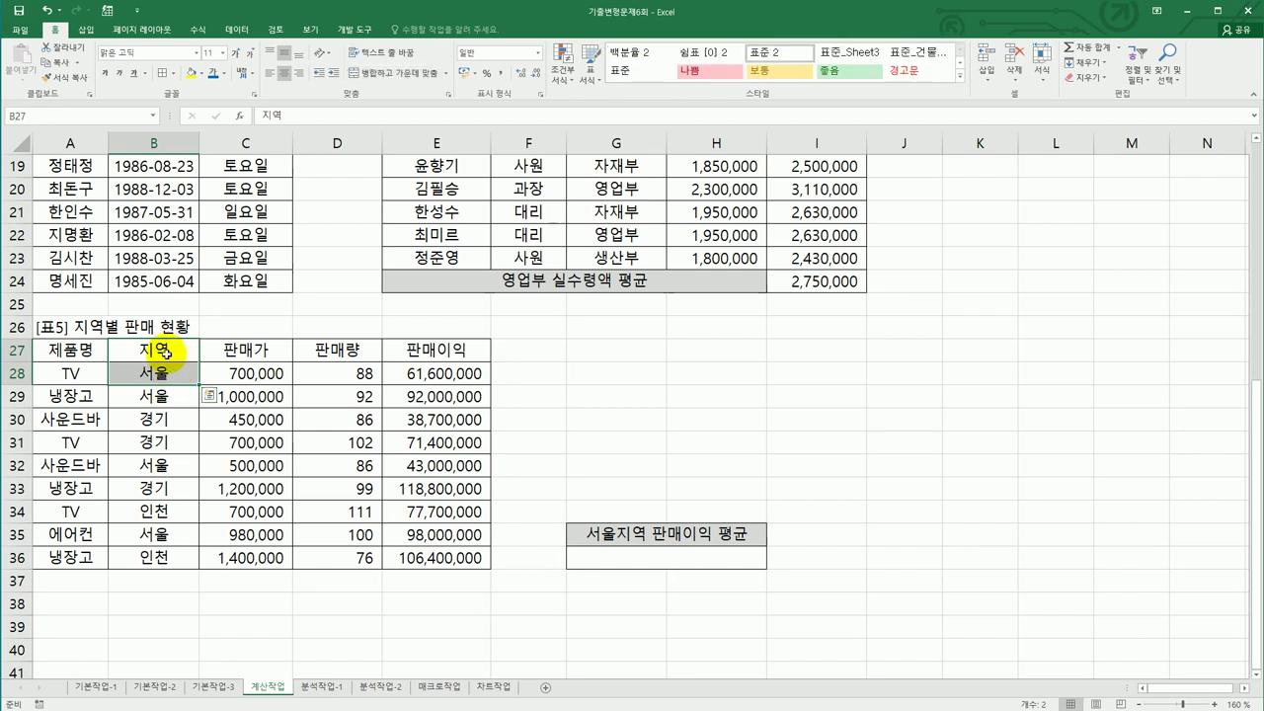
pyautogui.click(605, 559)
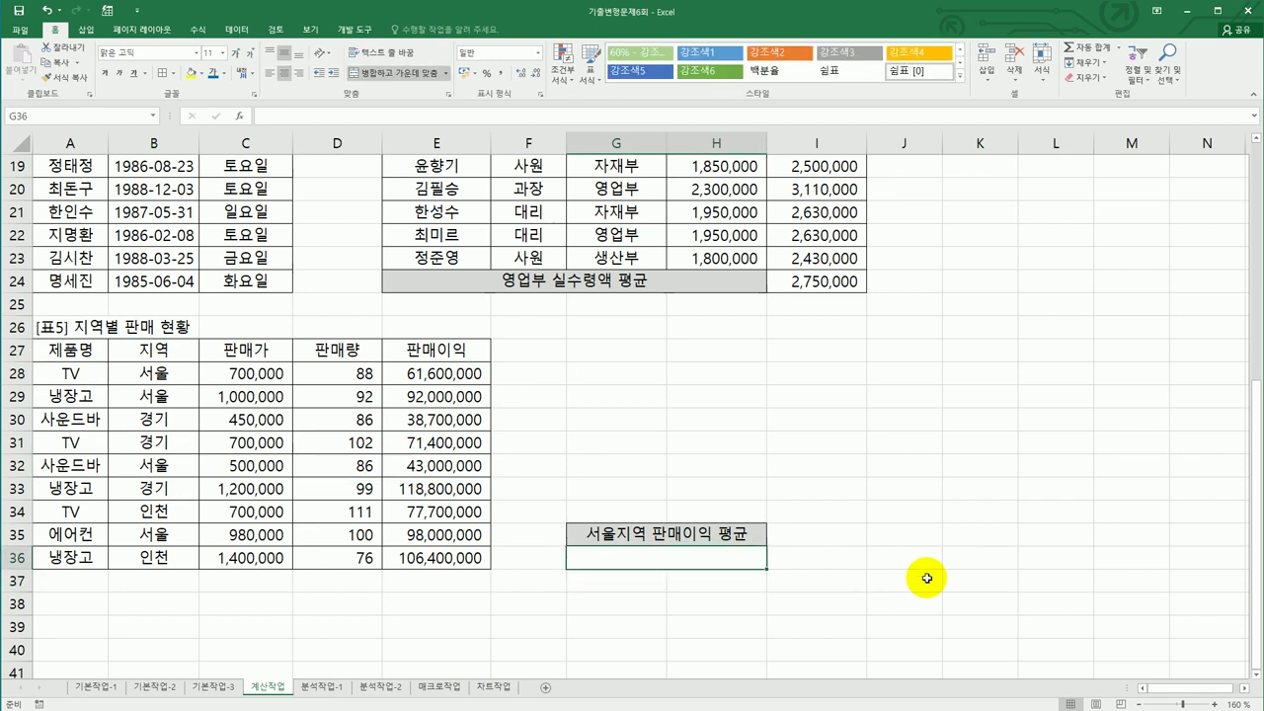
pyautogui.write('=d')
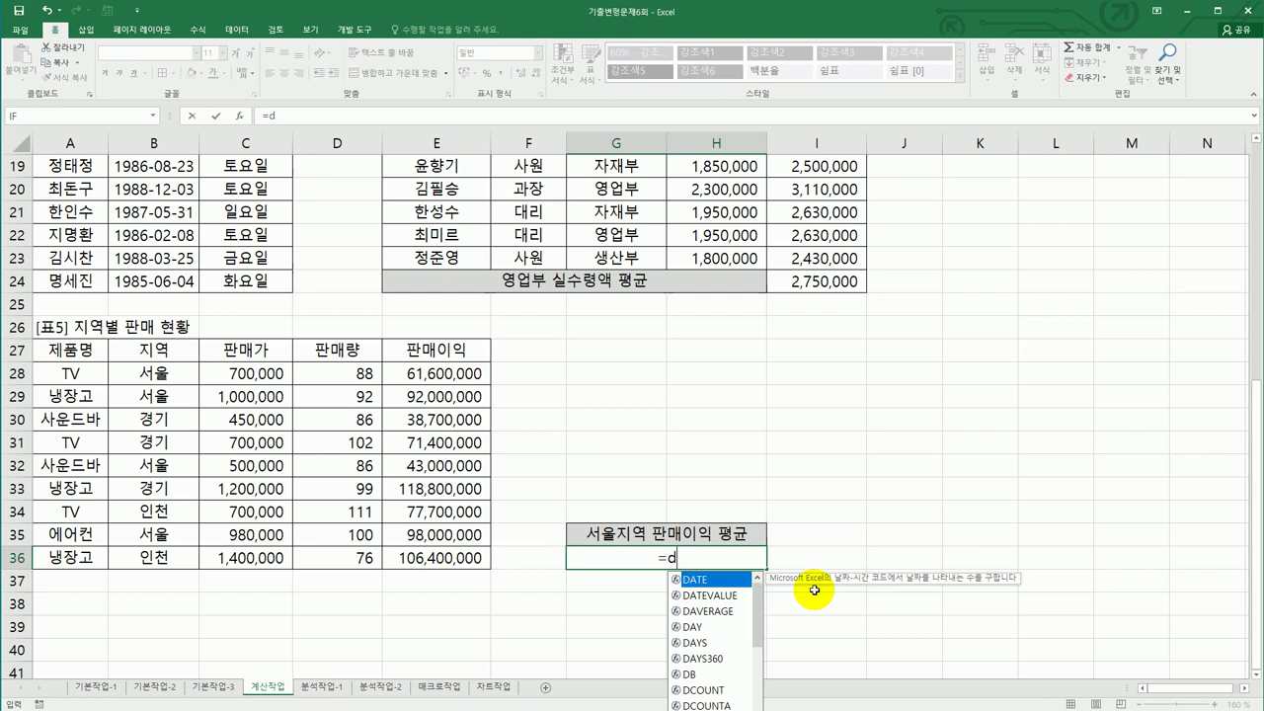
pyautogui.doubleClick(717, 611)
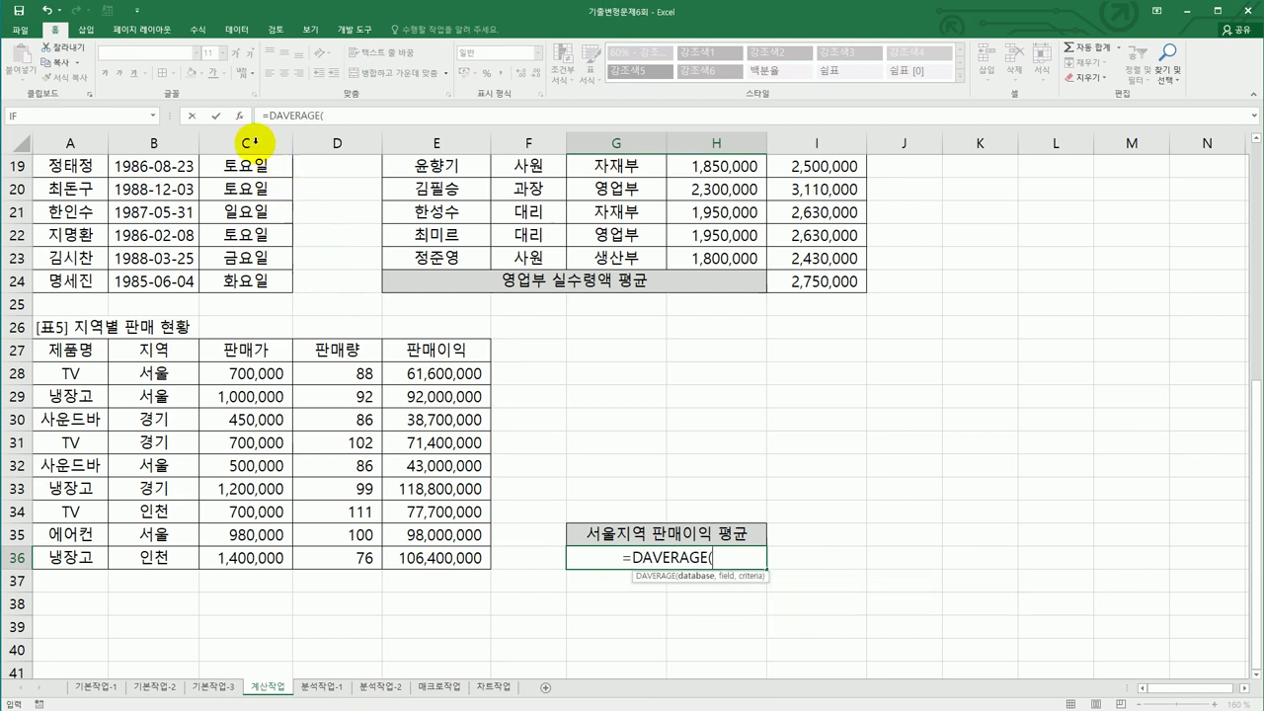
pyautogui.click(240, 116)
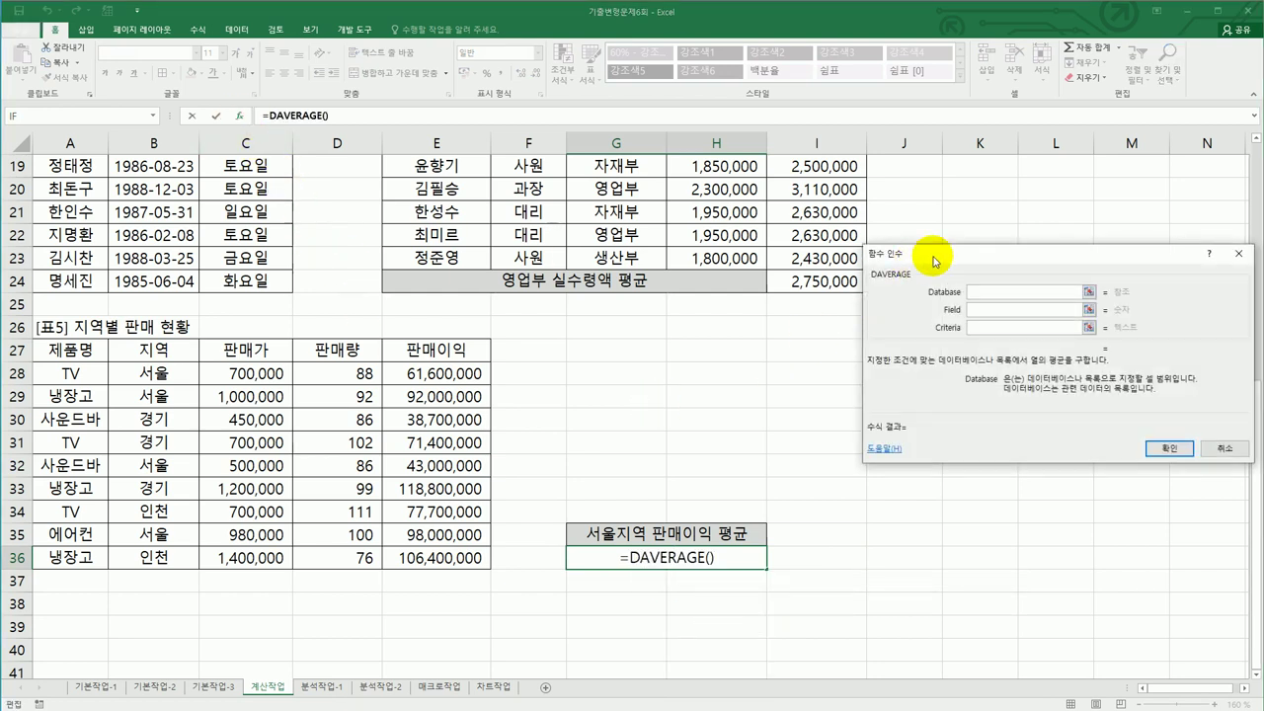
pyautogui.moveTo(932, 255); pyautogui.dragTo(708, 280)
pyautogui.moveTo(110, 351); pyautogui.dragTo(477, 545)
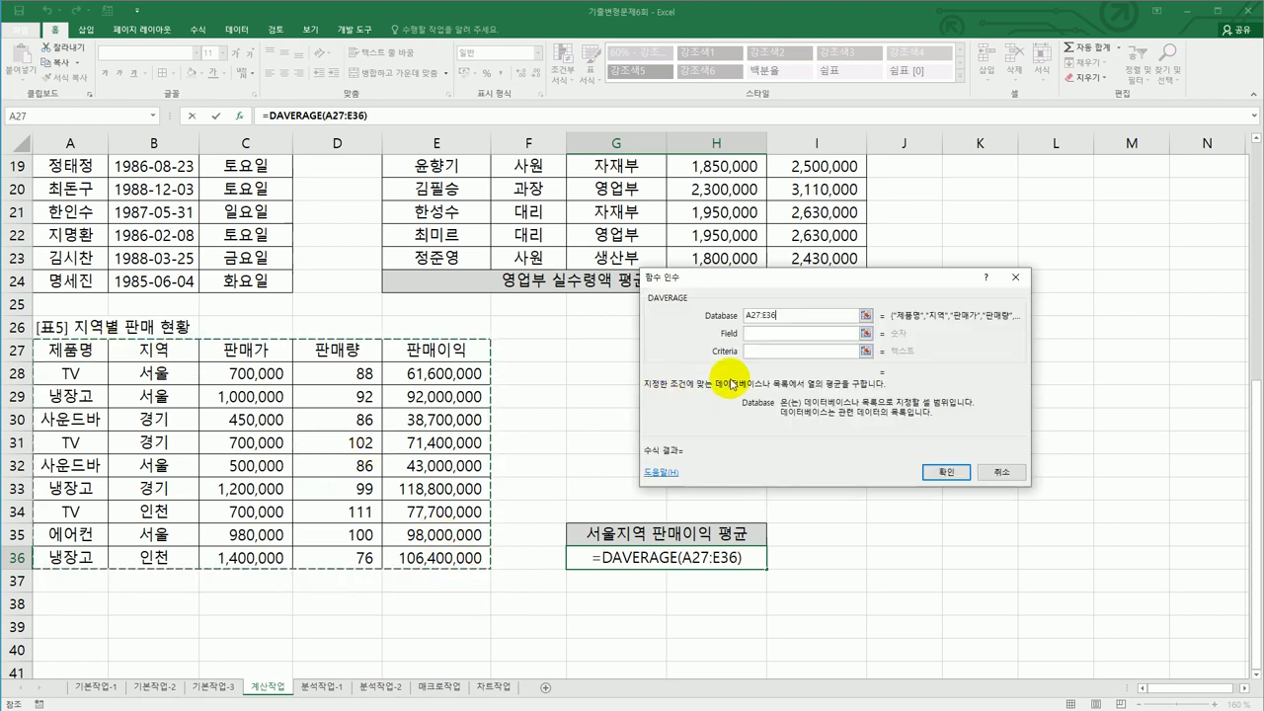
# Set the DAVERAGE Field to the 판매이익 header E27 and Criteria to B27:B28, and complete the formula.
pyautogui.click(751, 333)
pyautogui.click(446, 350)
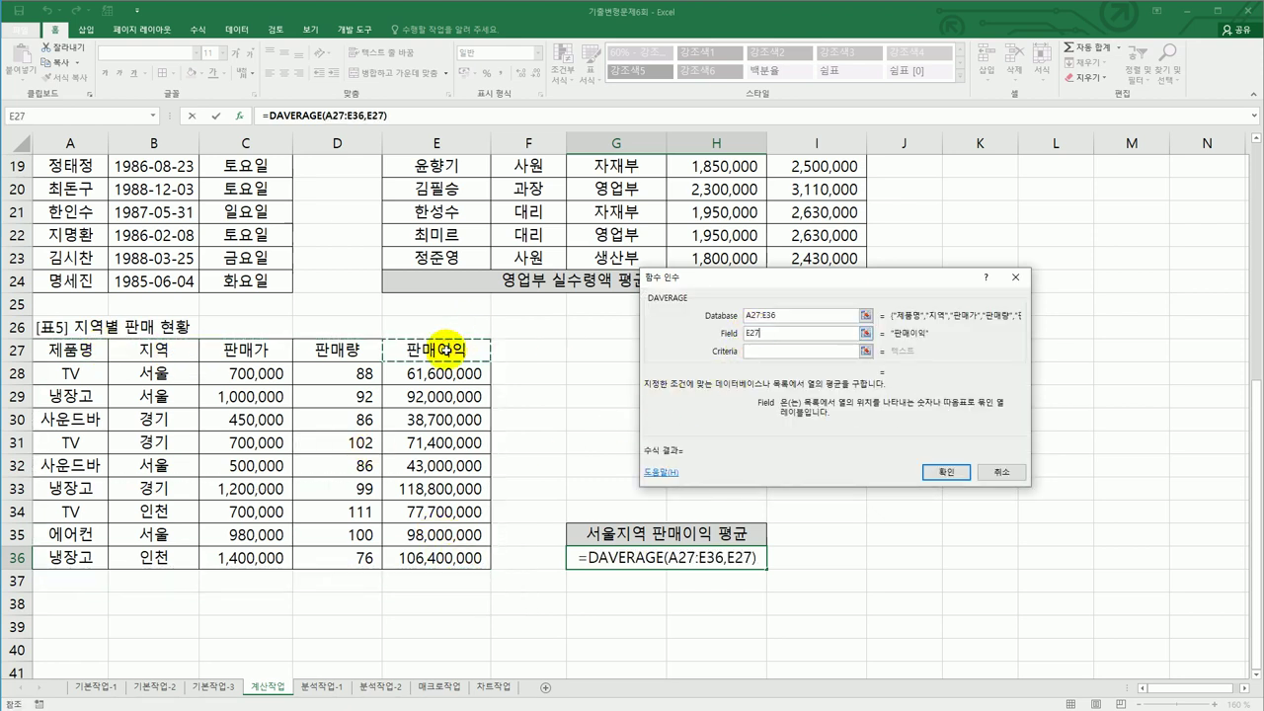
pyautogui.click(776, 350)
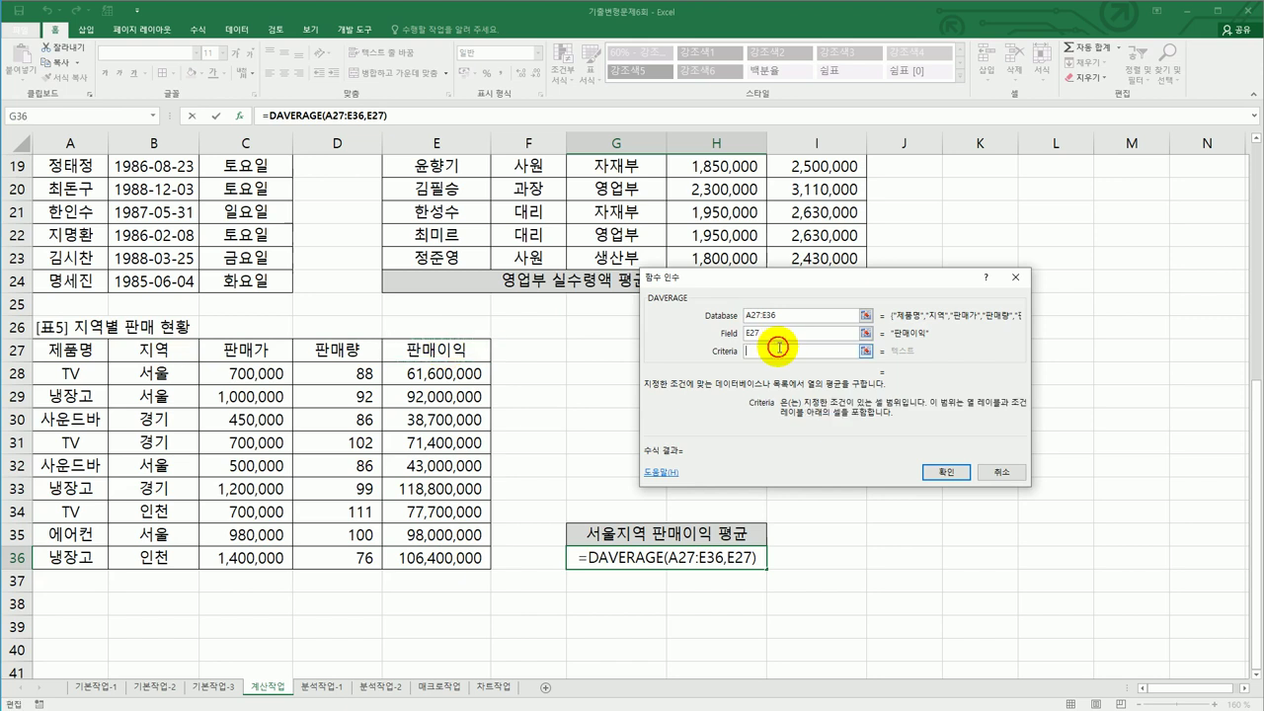
pyautogui.moveTo(154, 349); pyautogui.dragTo(154, 375)
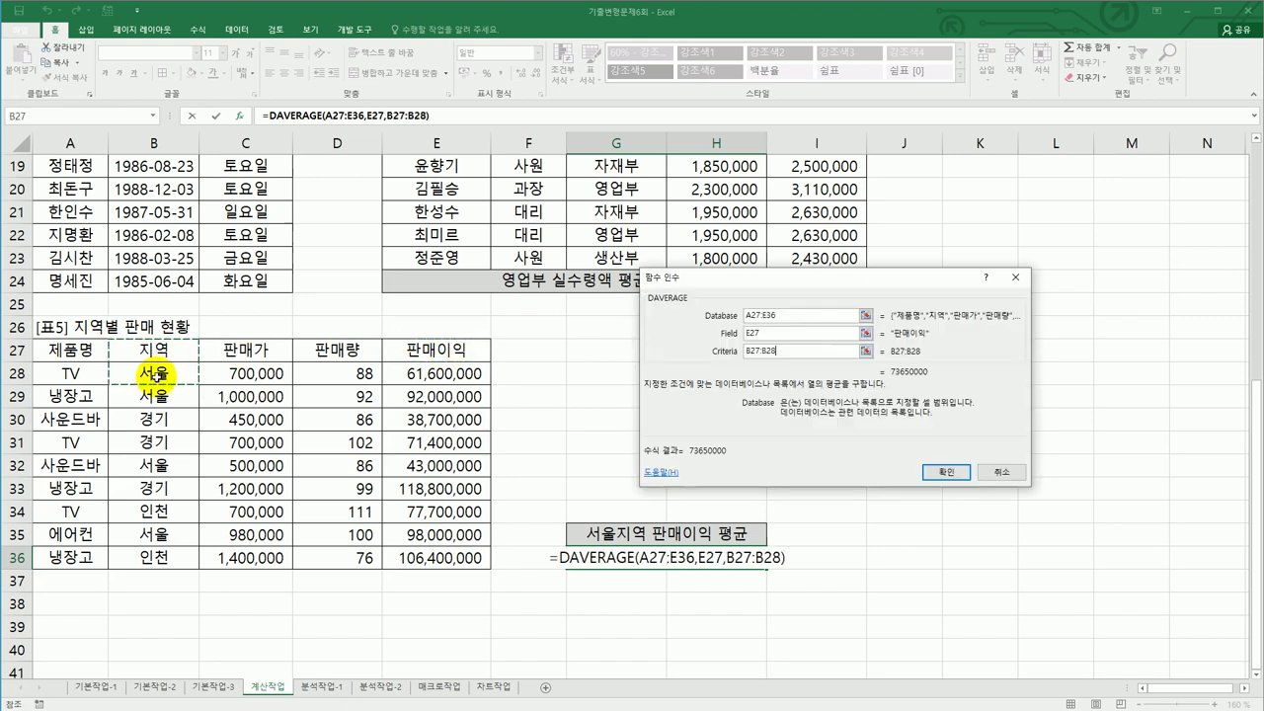
pyautogui.click(938, 474)
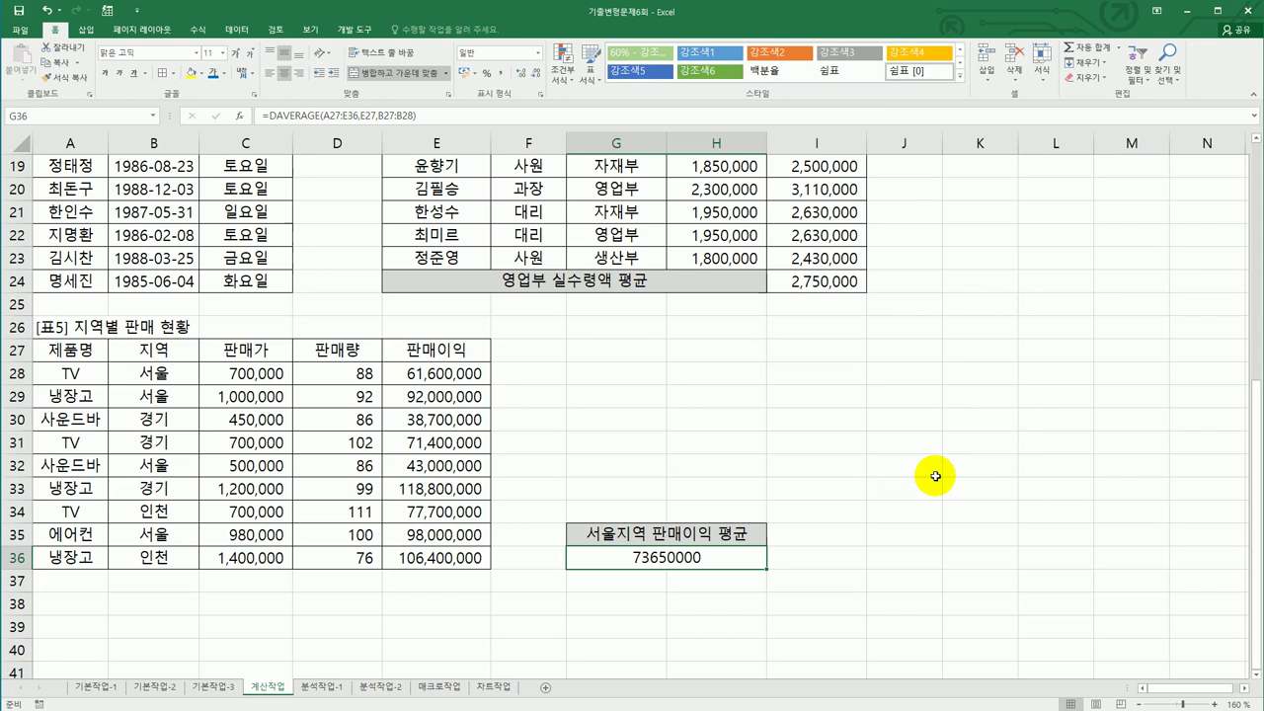
# Wrap the DAVERAGE formula in G36 in ROUNDUP with num_digits -3.
pyautogui.doubleClick(612, 559)
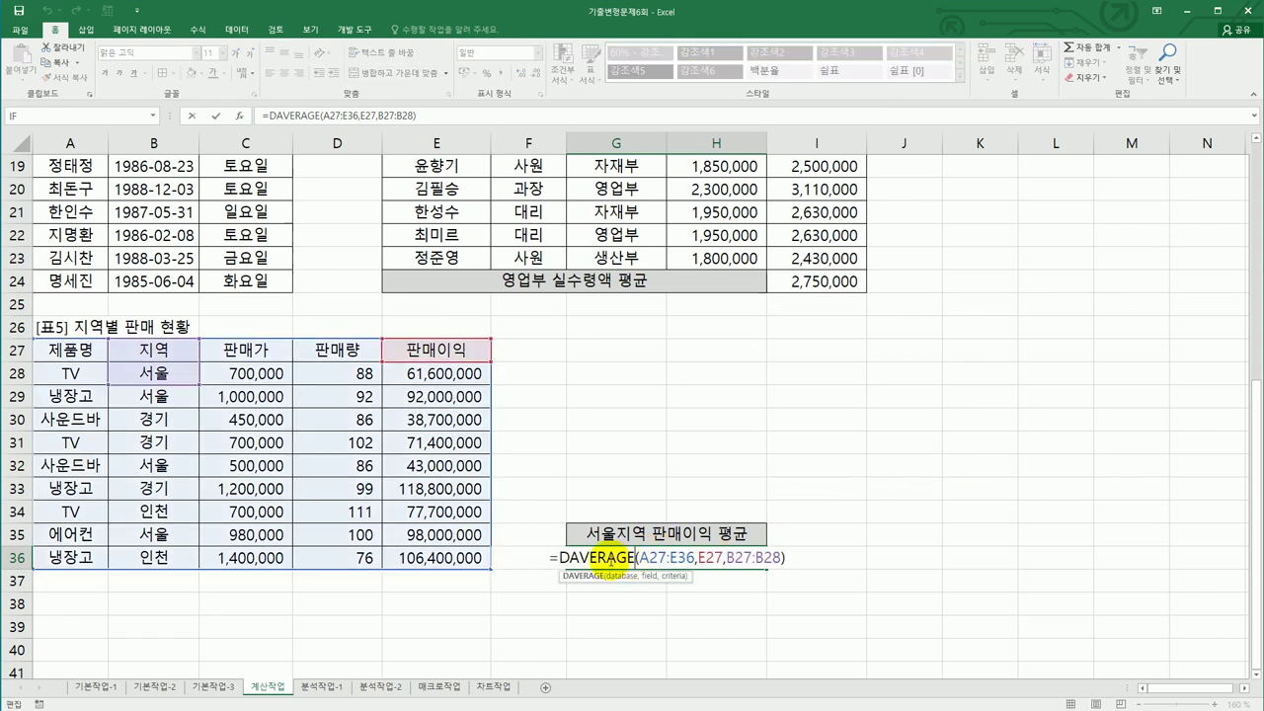
pyautogui.click(559, 556)
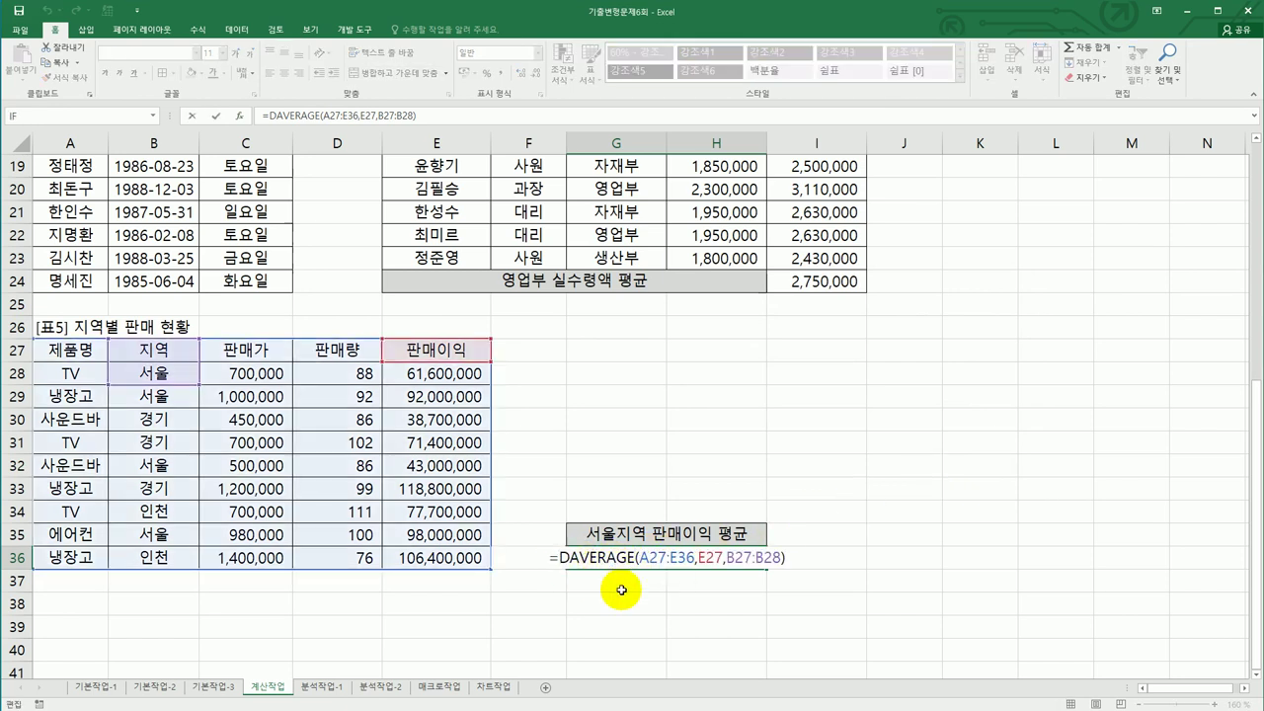
pyautogui.write('ro')
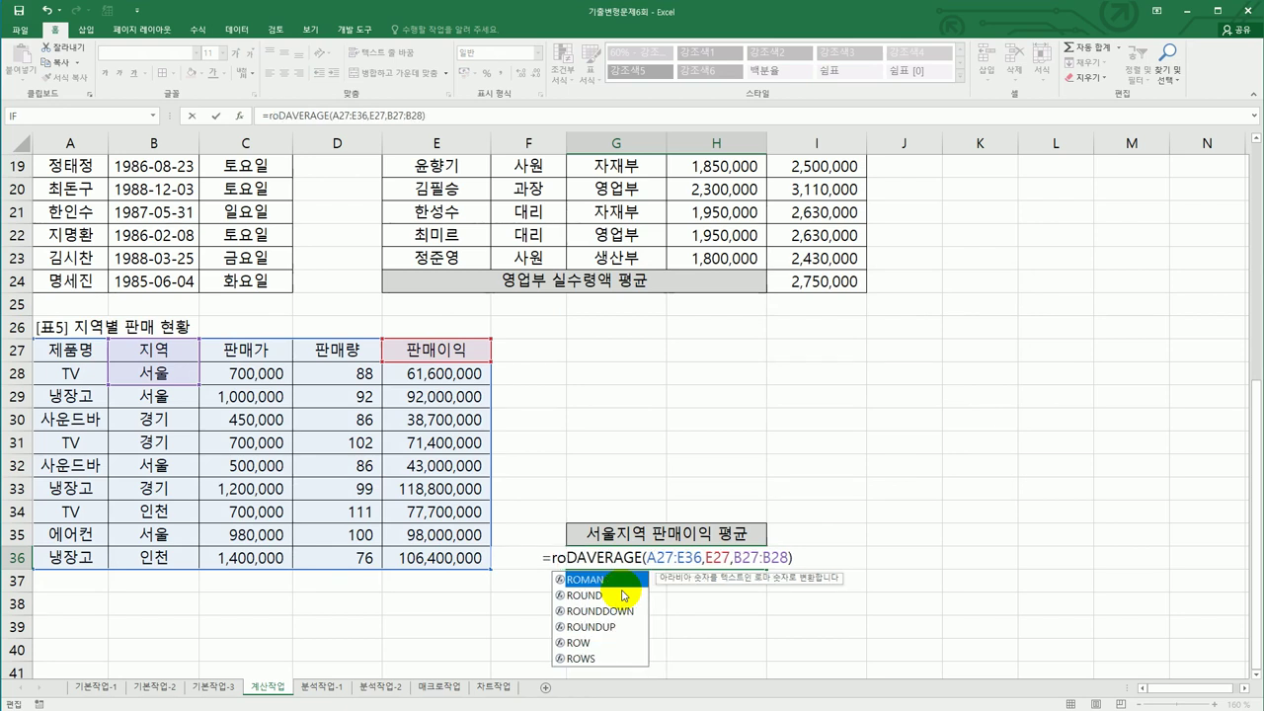
pyautogui.doubleClick(605, 626)
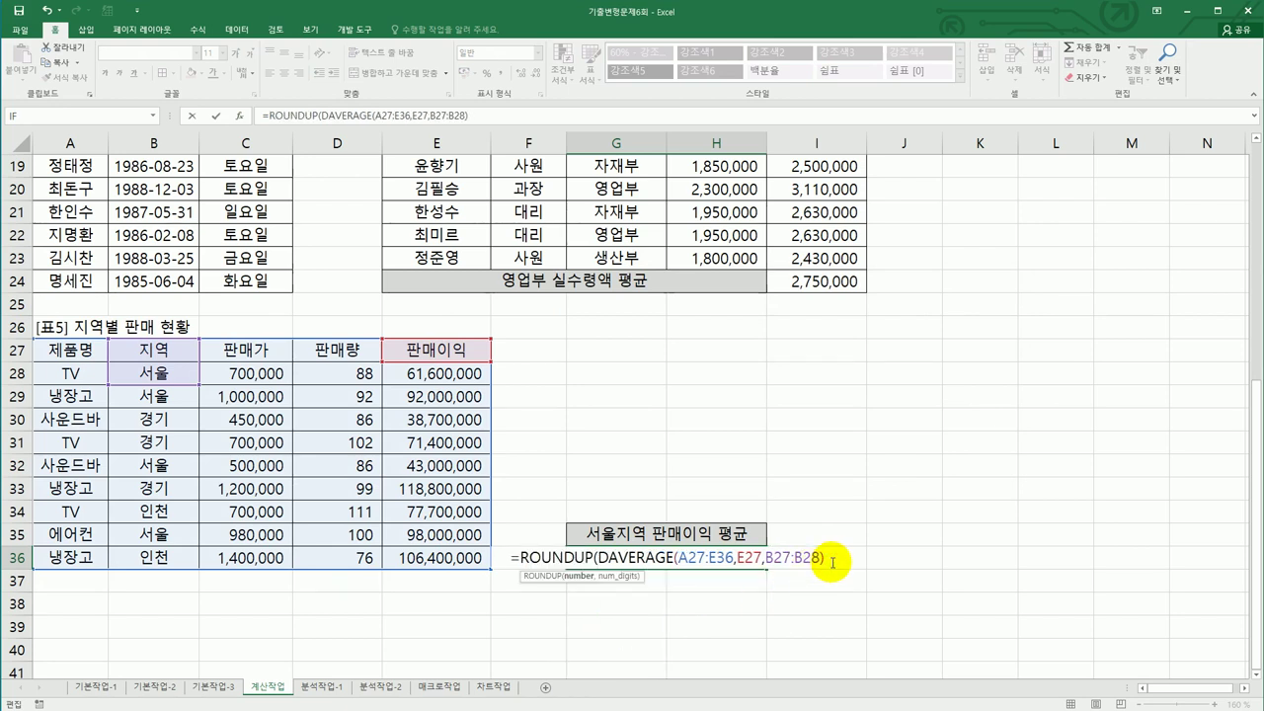
pyautogui.write(',')
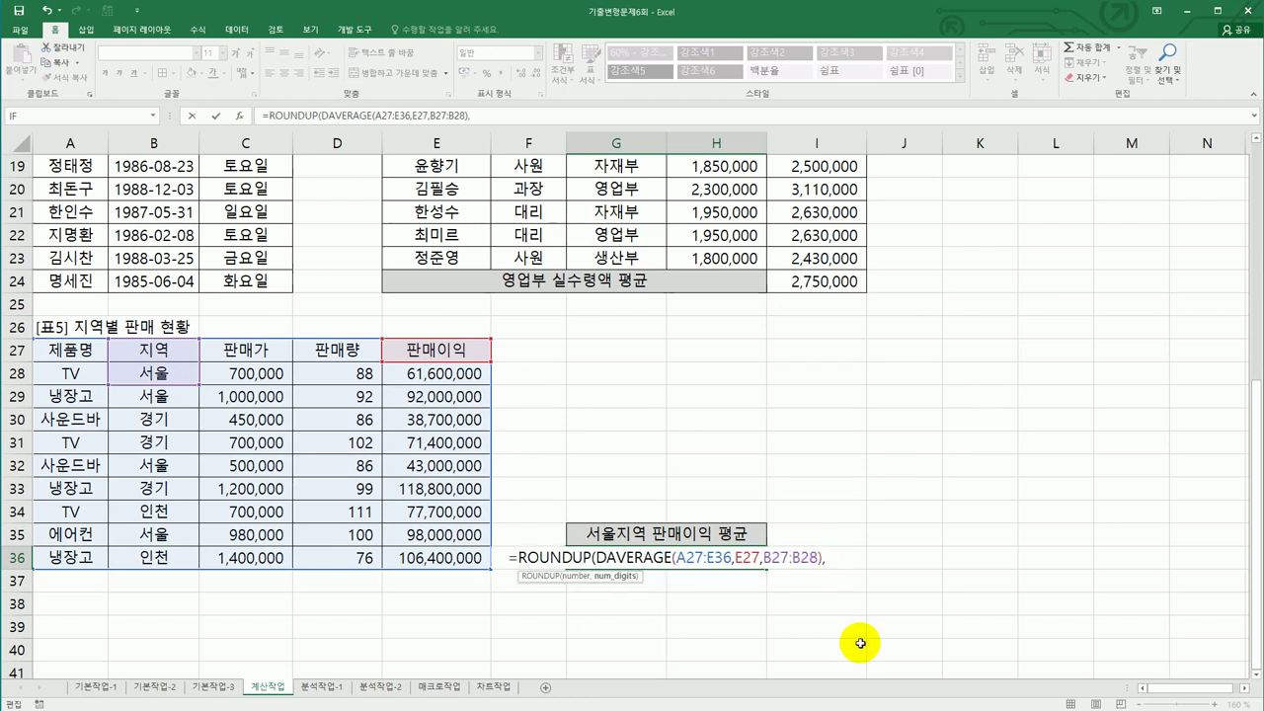
pyautogui.write('-1')
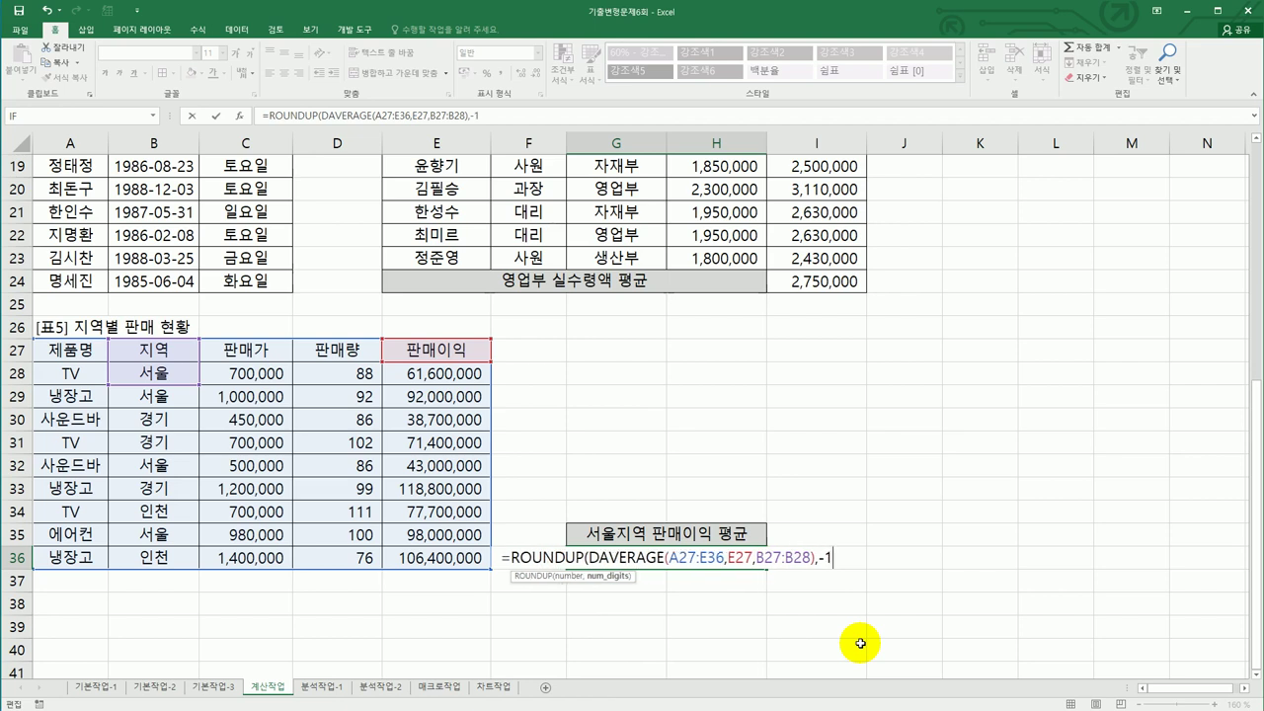
pyautogui.press('BackSpace')
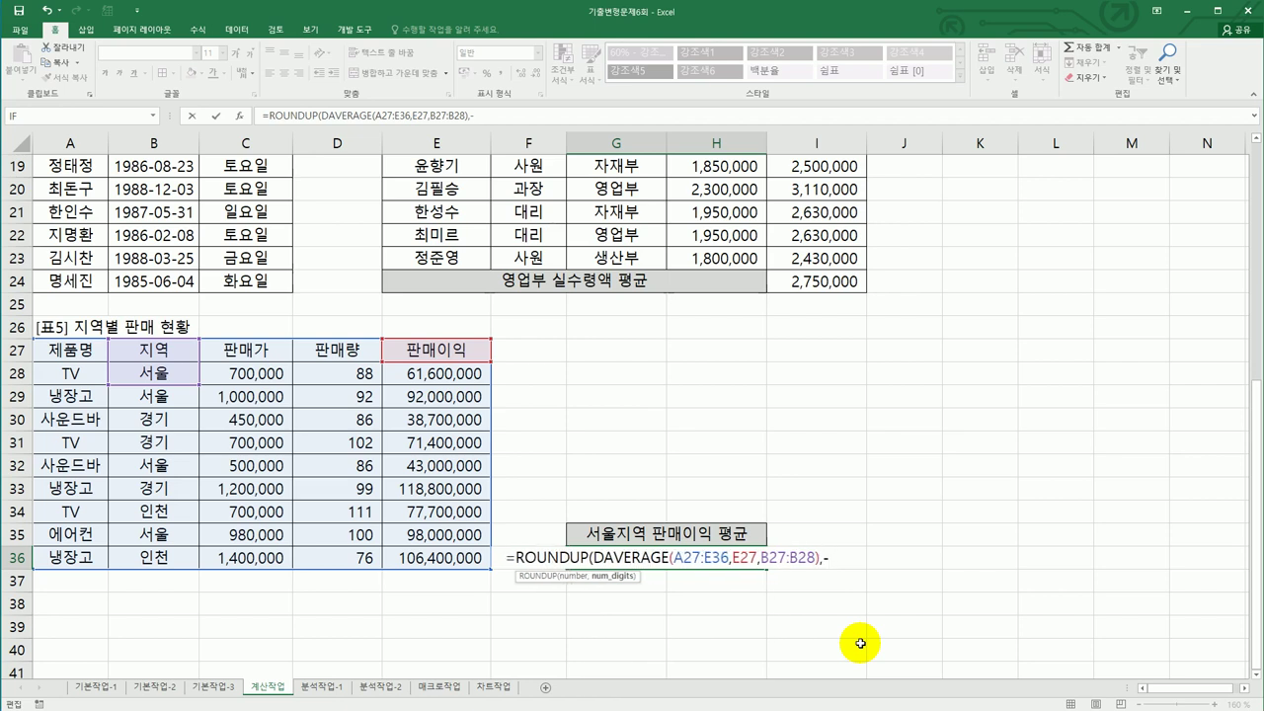
pyautogui.write('3')
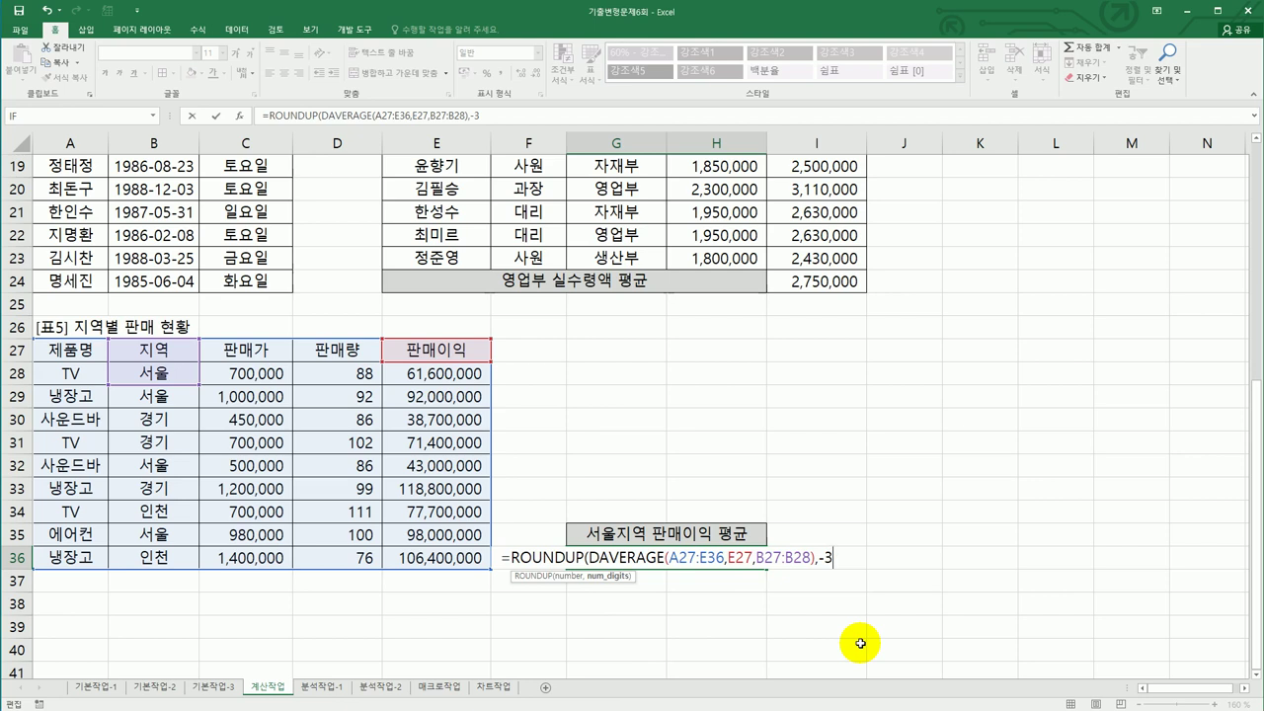
pyautogui.write(')')
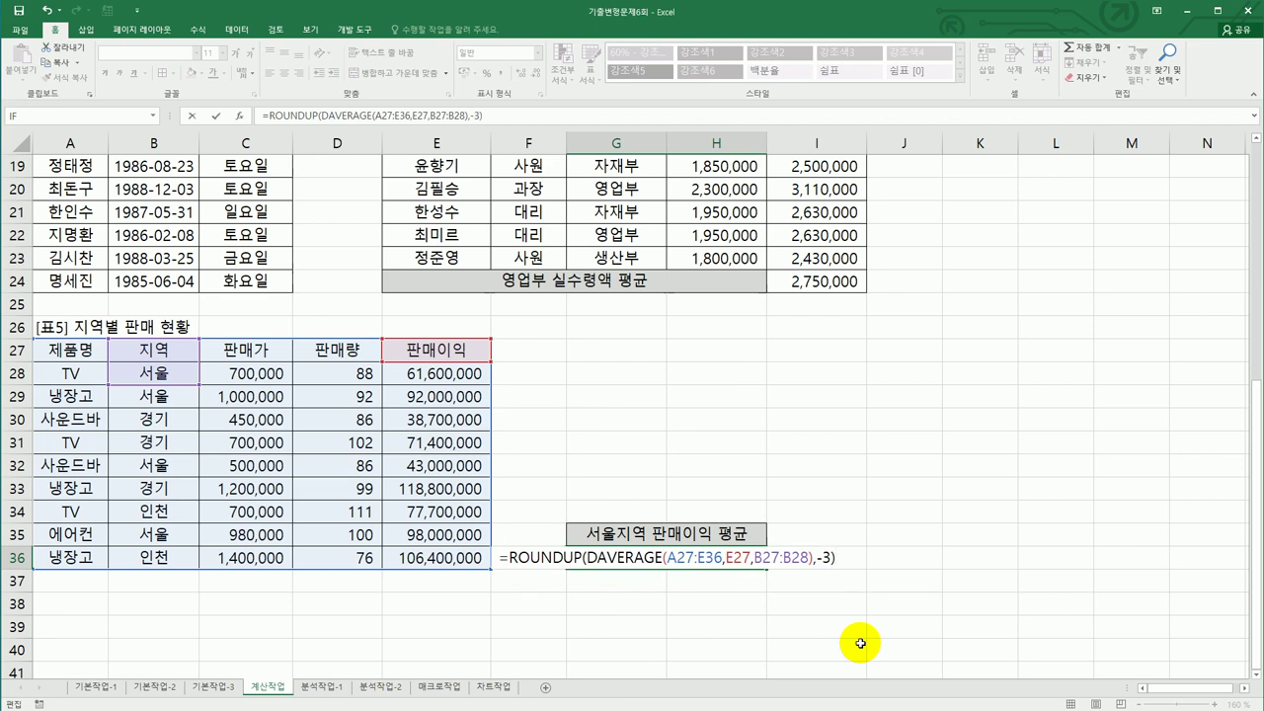
# Append the text "원" to the ROUNDUP result in G36 with & and complete the formula.
pyautogui.write('&"워')
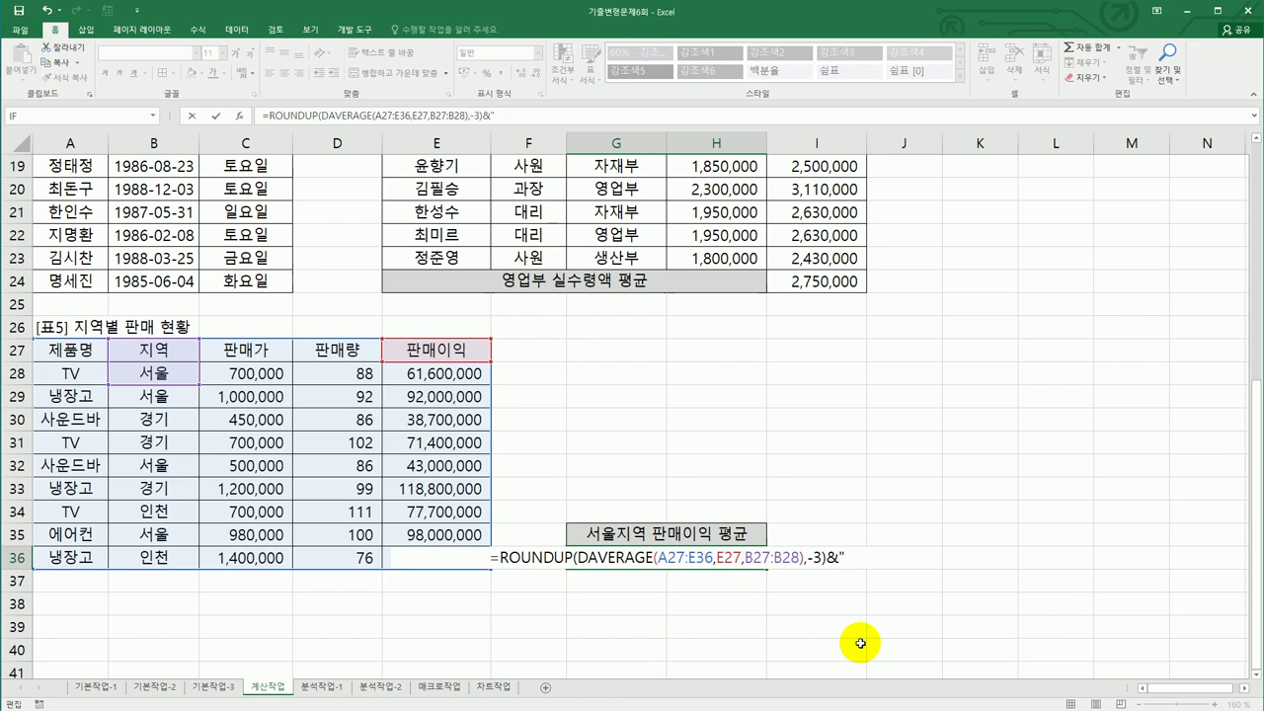
pyautogui.write('"')
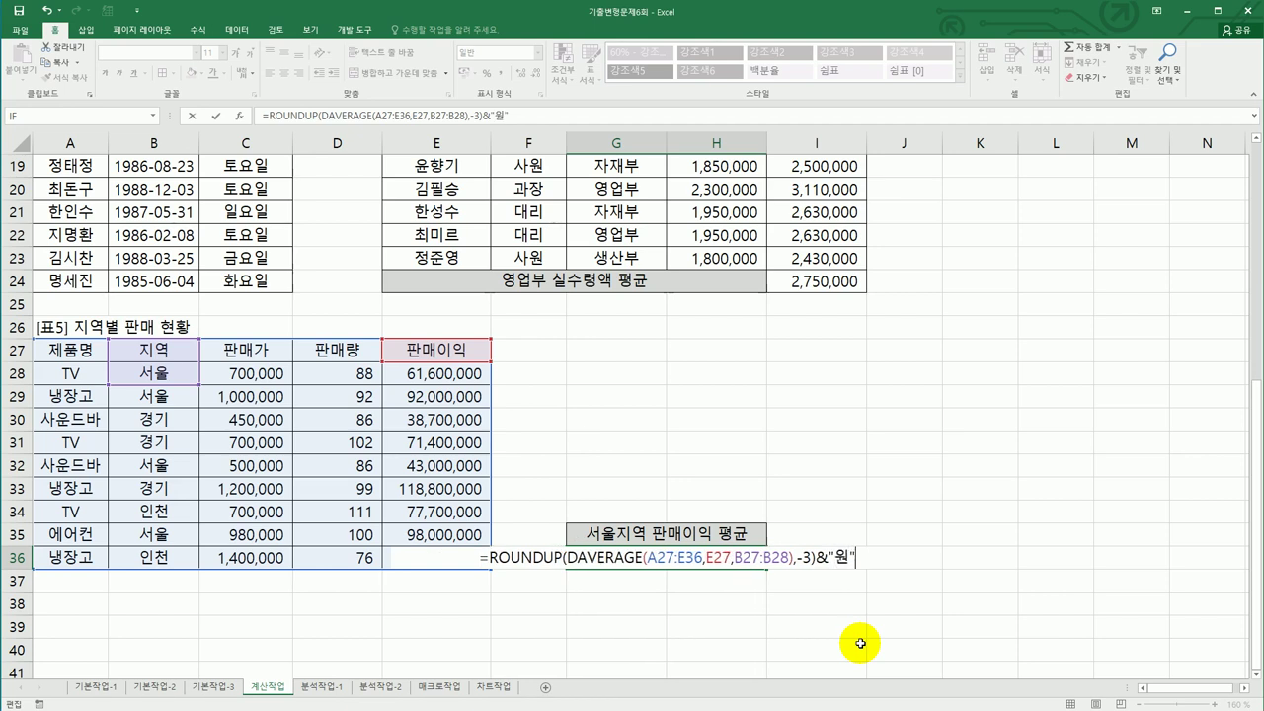
pyautogui.press('Return')
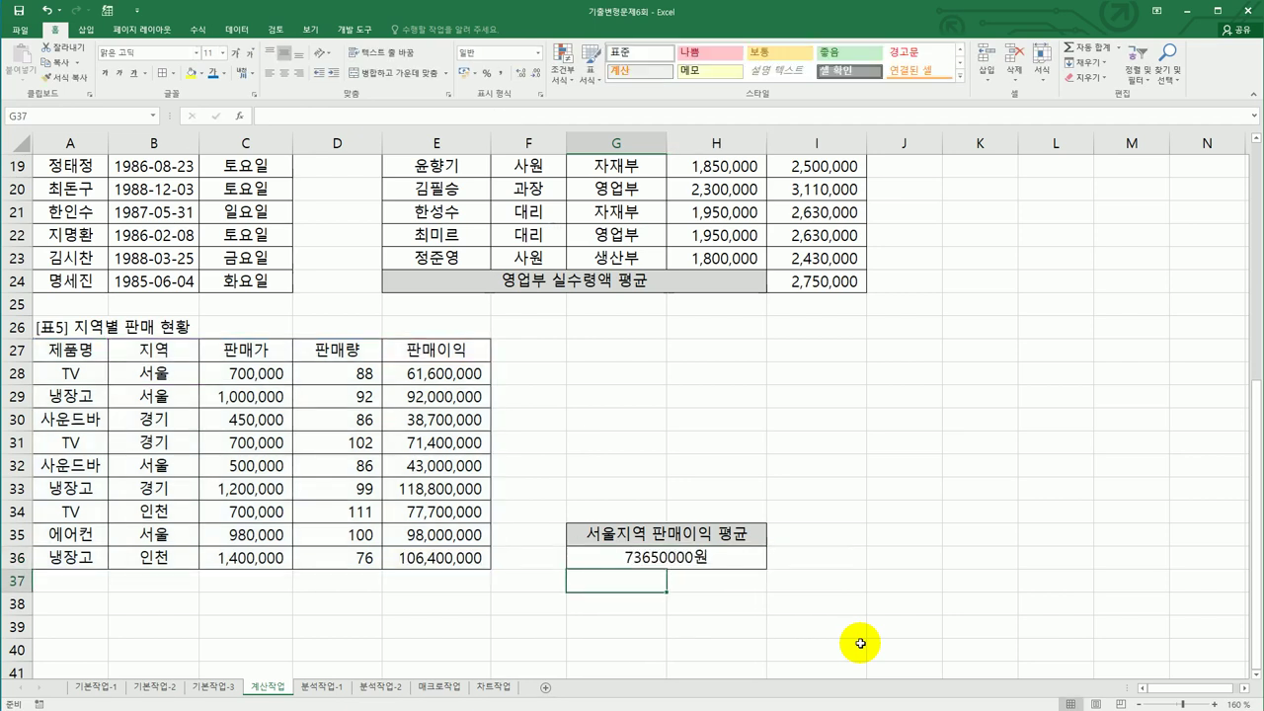
# On the 분석작업-1 sheet, insert a pivot table from the range A3:F18 into the existing worksheet at H3.
pyautogui.scroll(6, 860, 643)
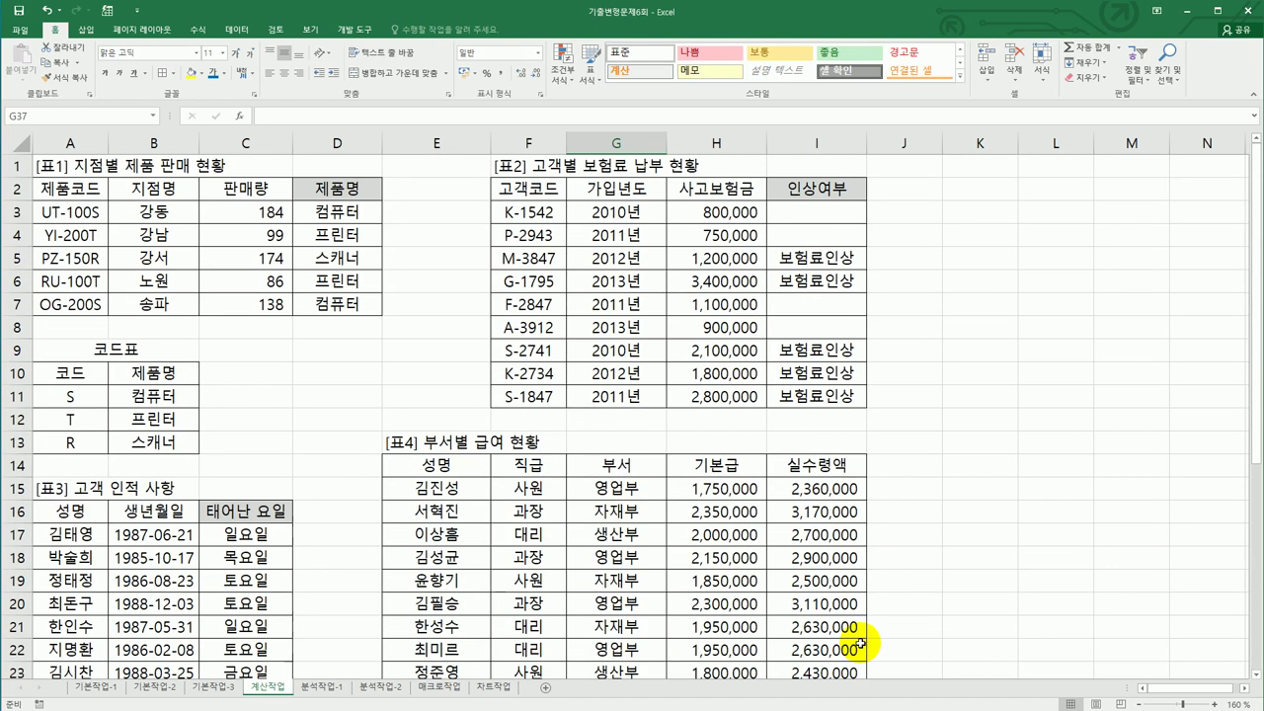
pyautogui.click(326, 686)
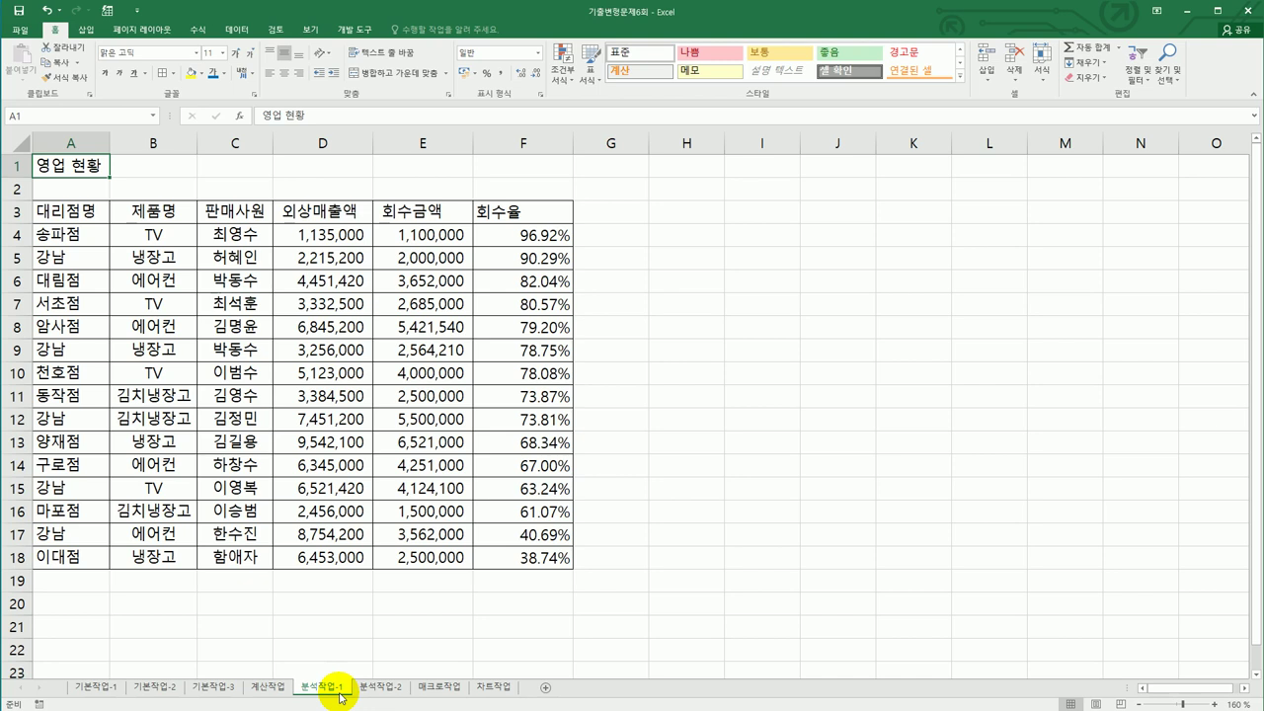
pyautogui.click(317, 399)
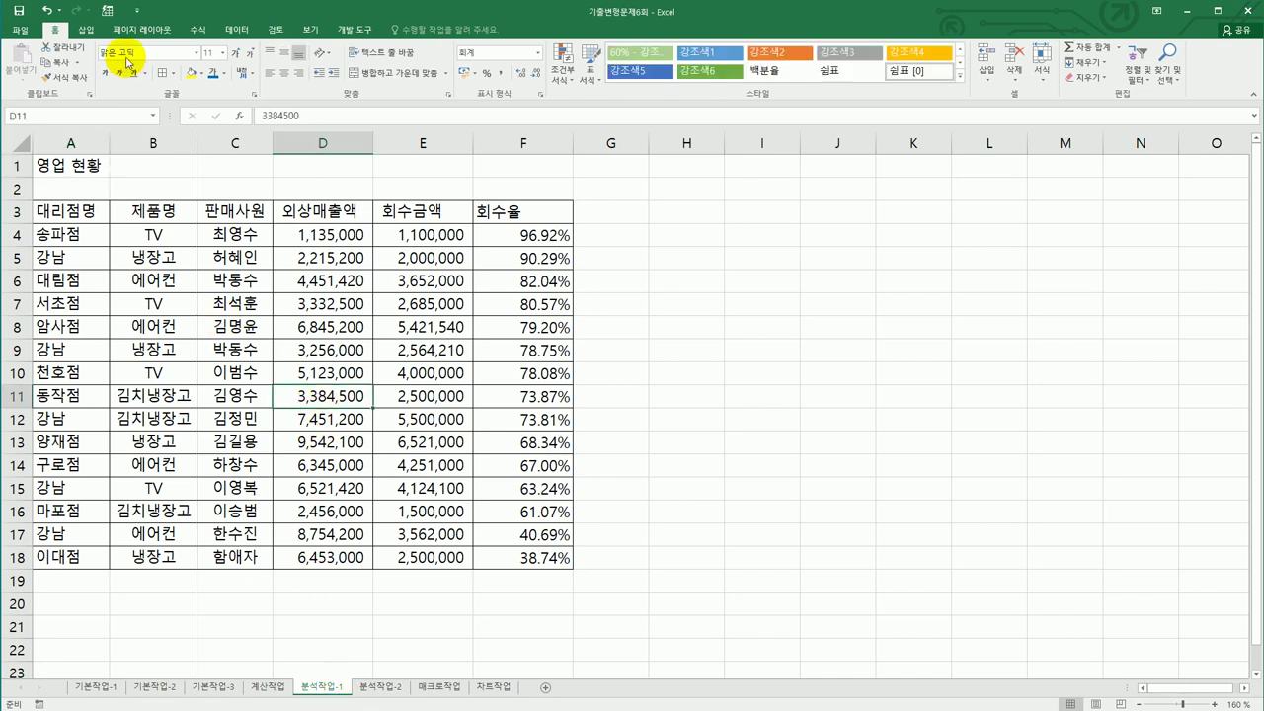
pyautogui.click(86, 30)
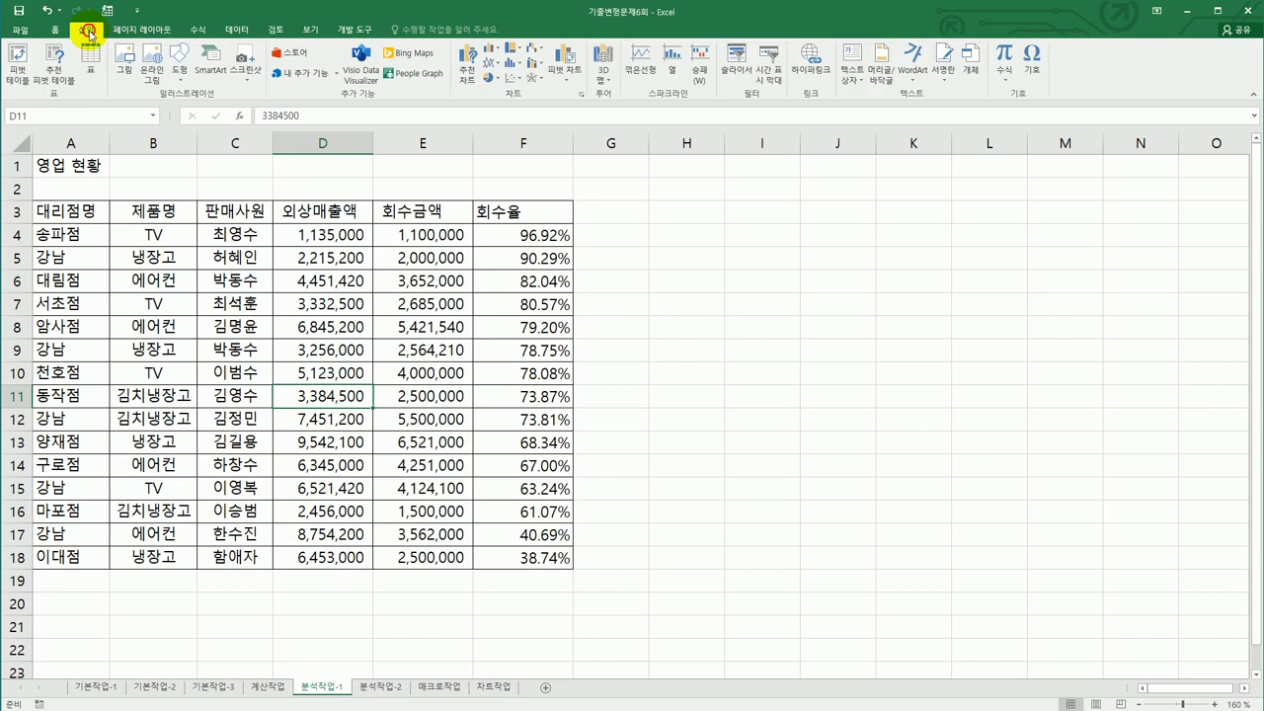
pyautogui.click(18, 59)
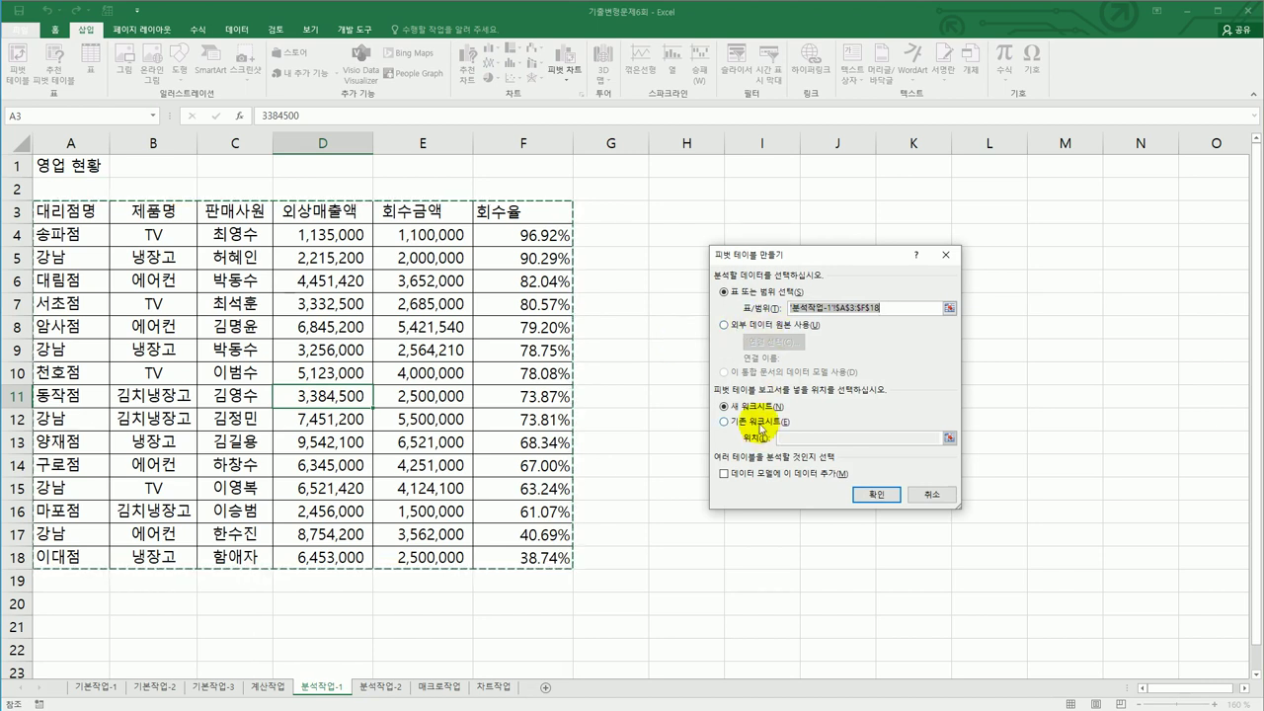
pyautogui.click(747, 422)
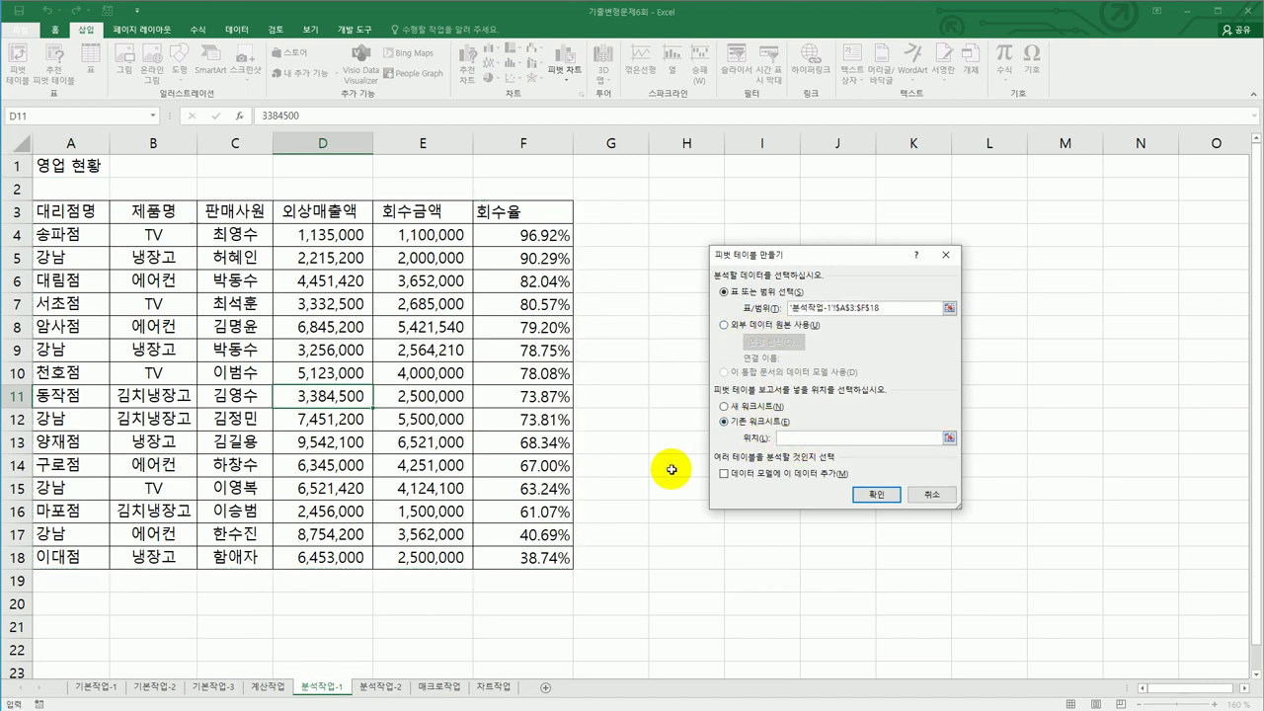
pyautogui.click(686, 211)
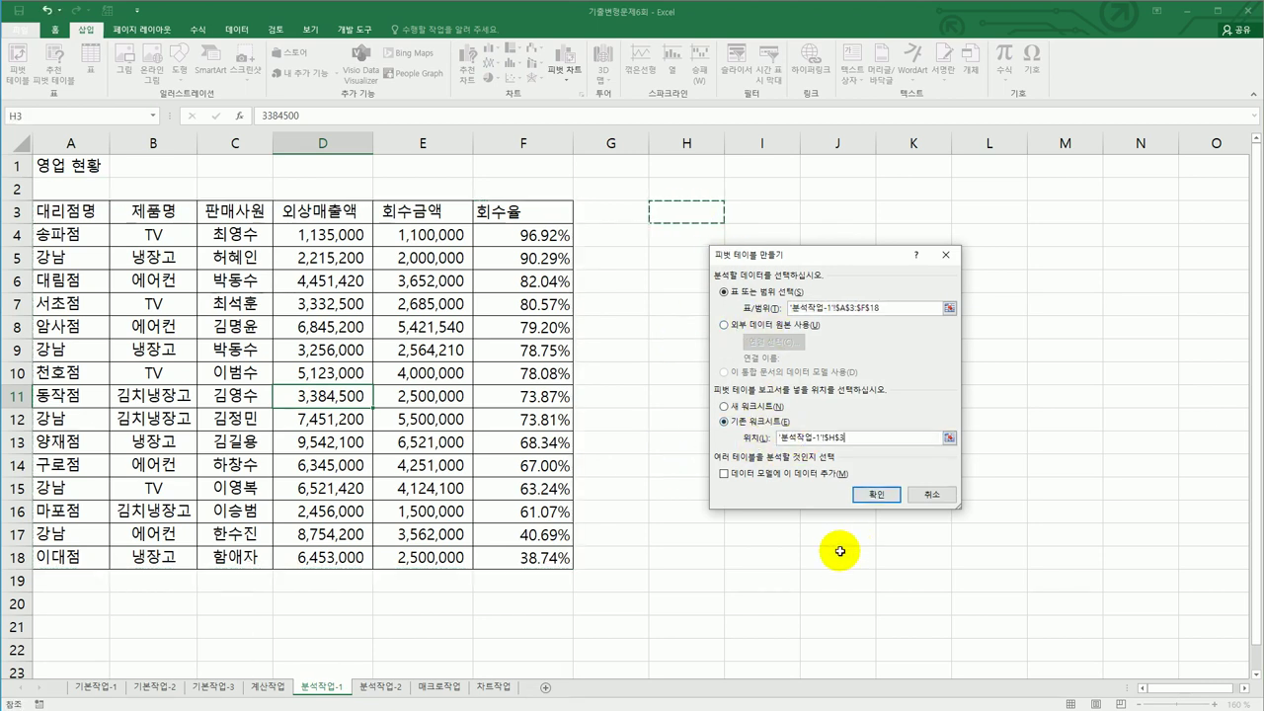
pyautogui.click(869, 494)
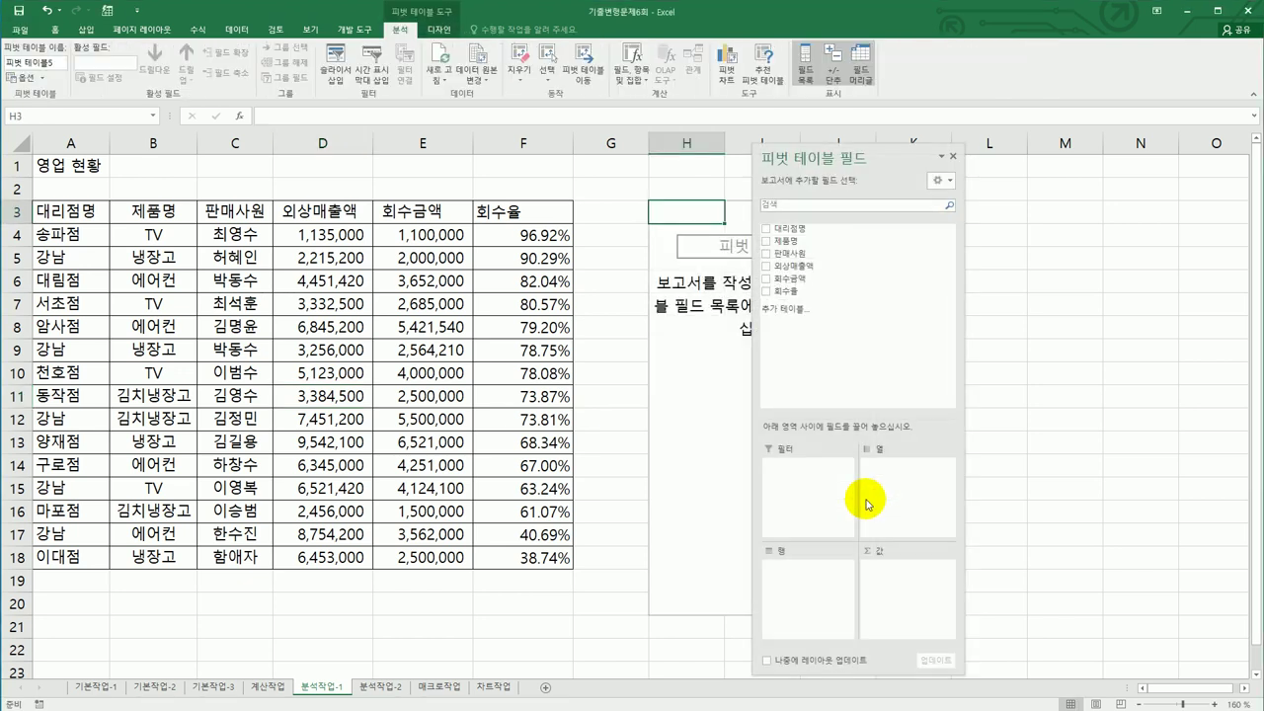
# Place 판매사원 in the pivot table's filters, 대리점명 in rows, 제품명 in columns and 외상매출액 in values.
pyautogui.moveTo(882, 153); pyautogui.dragTo(1097, 159)
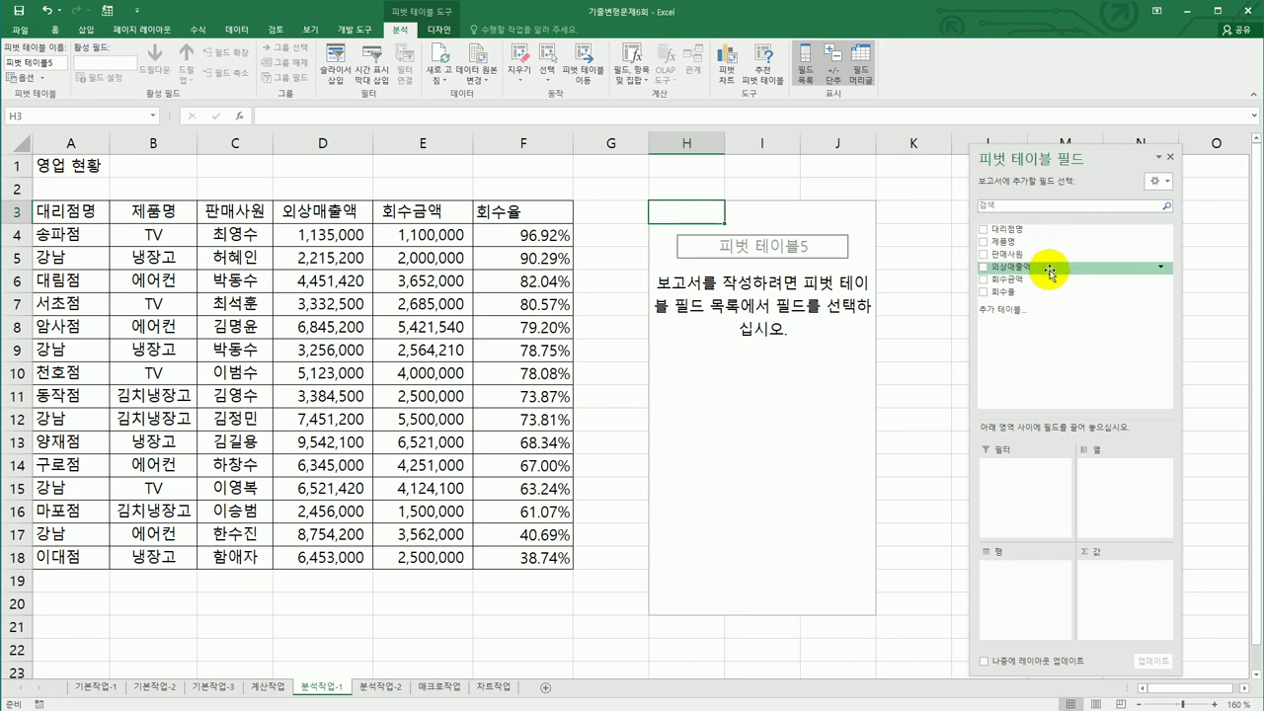
pyautogui.moveTo(1047, 258); pyautogui.dragTo(1023, 498)
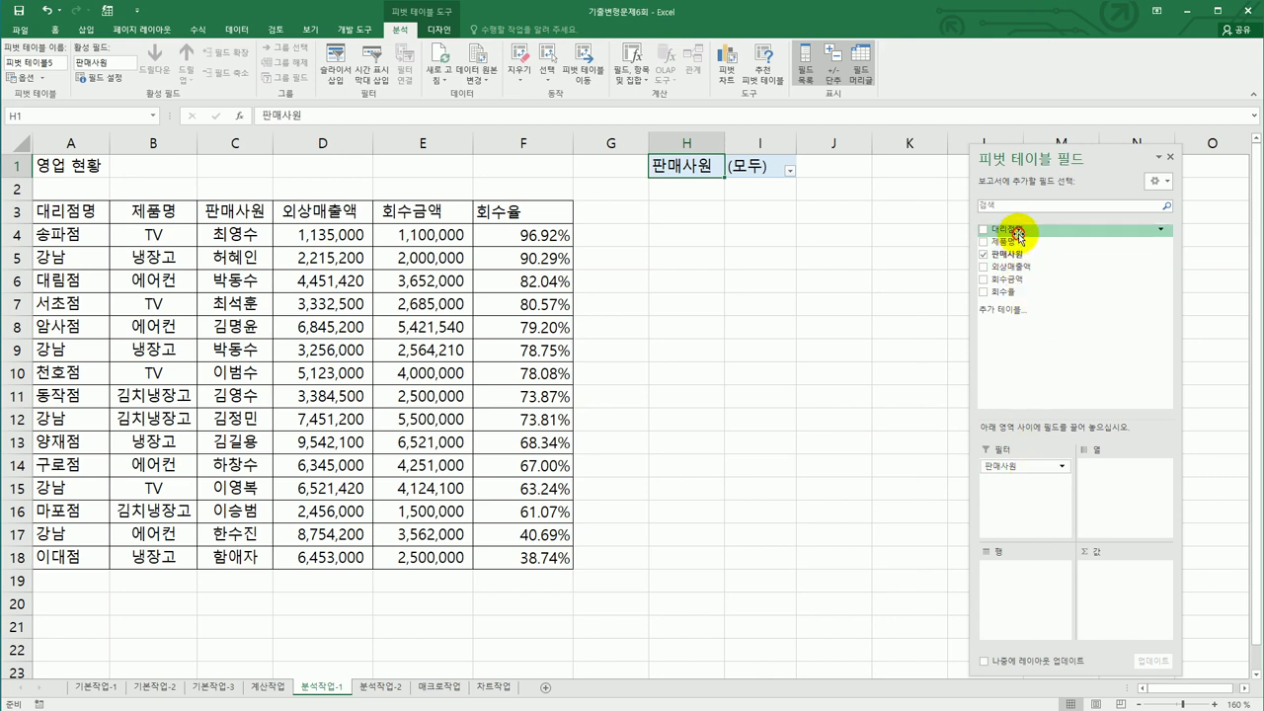
pyautogui.moveTo(1017, 235); pyautogui.dragTo(1021, 585)
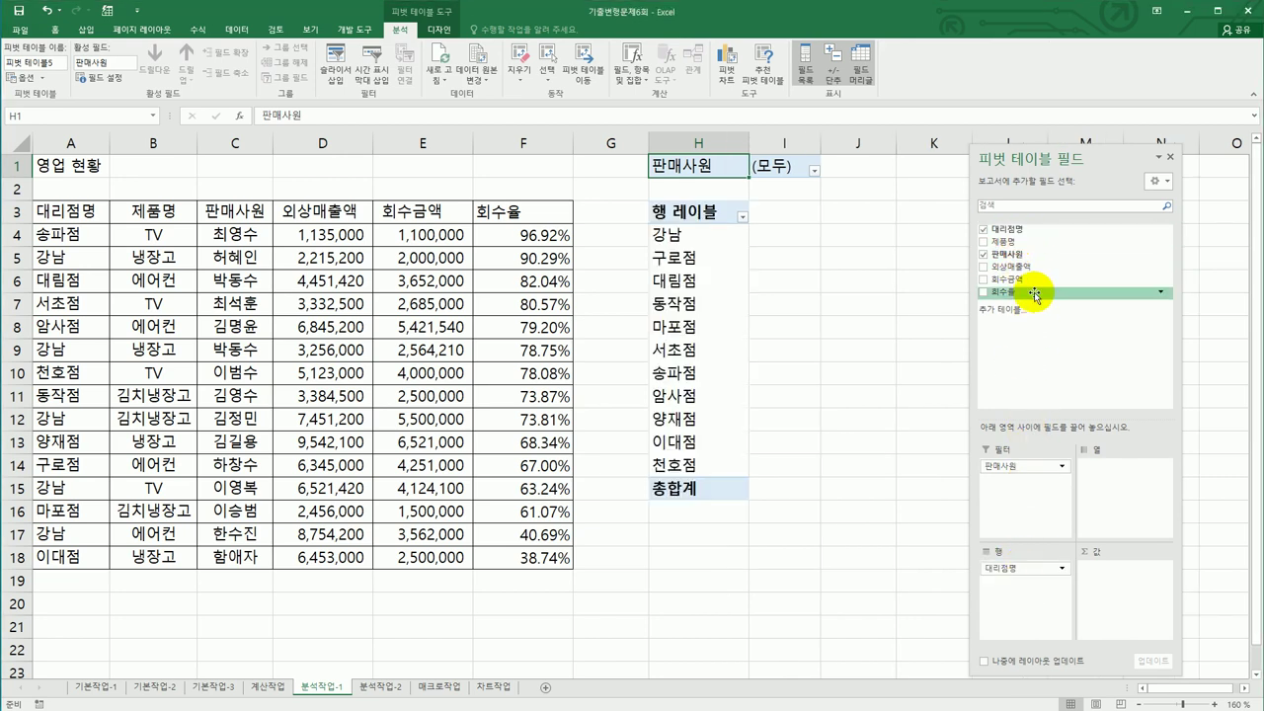
pyautogui.moveTo(1027, 244); pyautogui.dragTo(1140, 521)
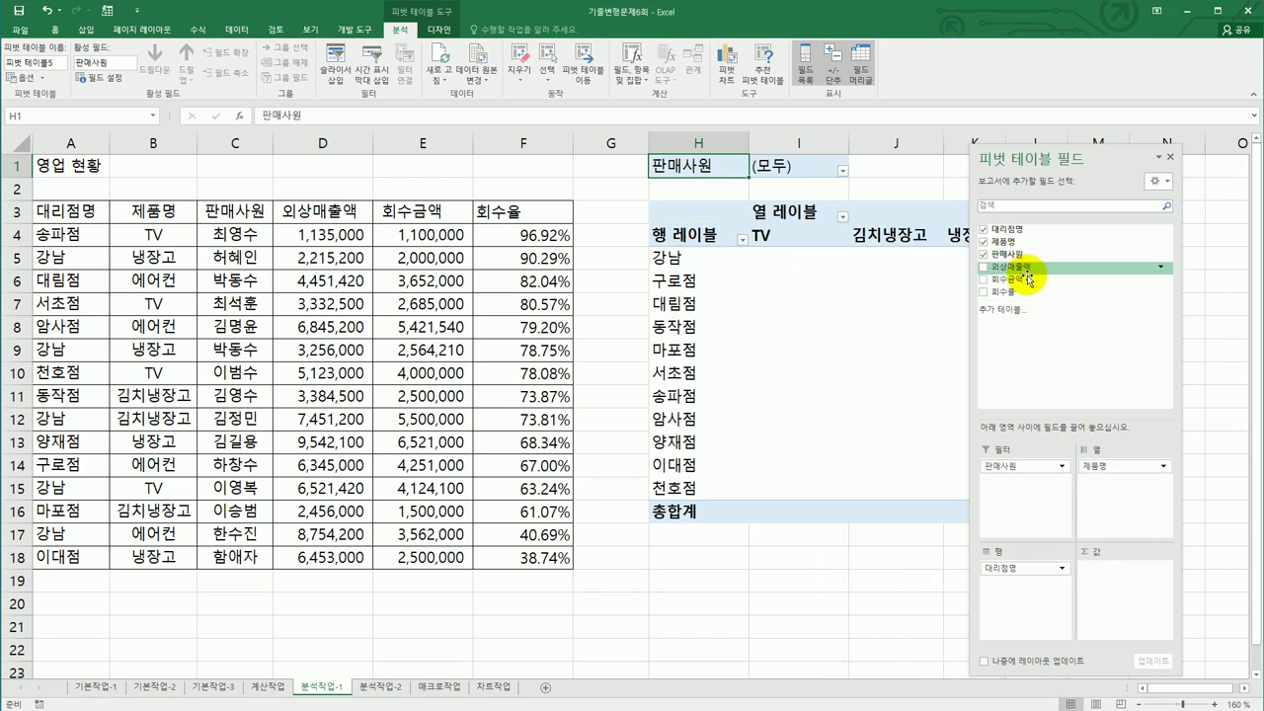
pyautogui.moveTo(1029, 271); pyautogui.dragTo(1096, 596)
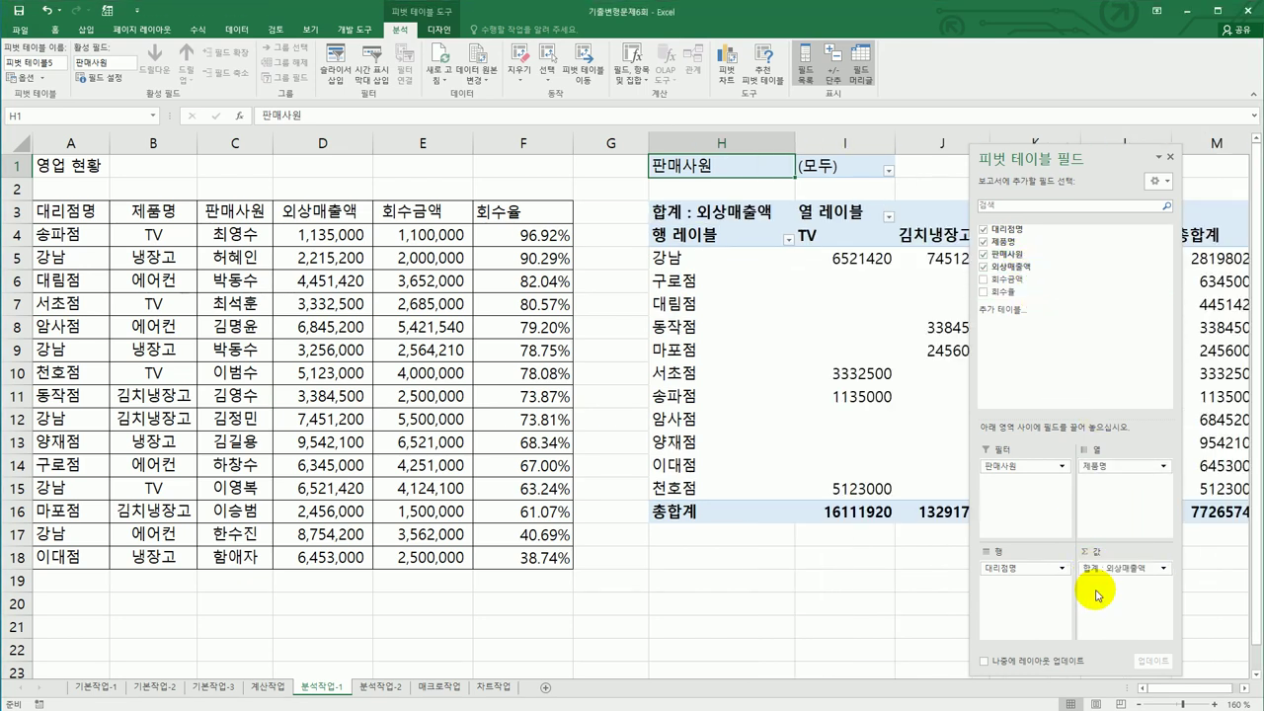
# Apply the orange bordered pivot style from the second row of the 밝게 group to the pivot table.
pyautogui.click(1242, 691)
pyautogui.click(1242, 691)
pyautogui.click(1242, 692)
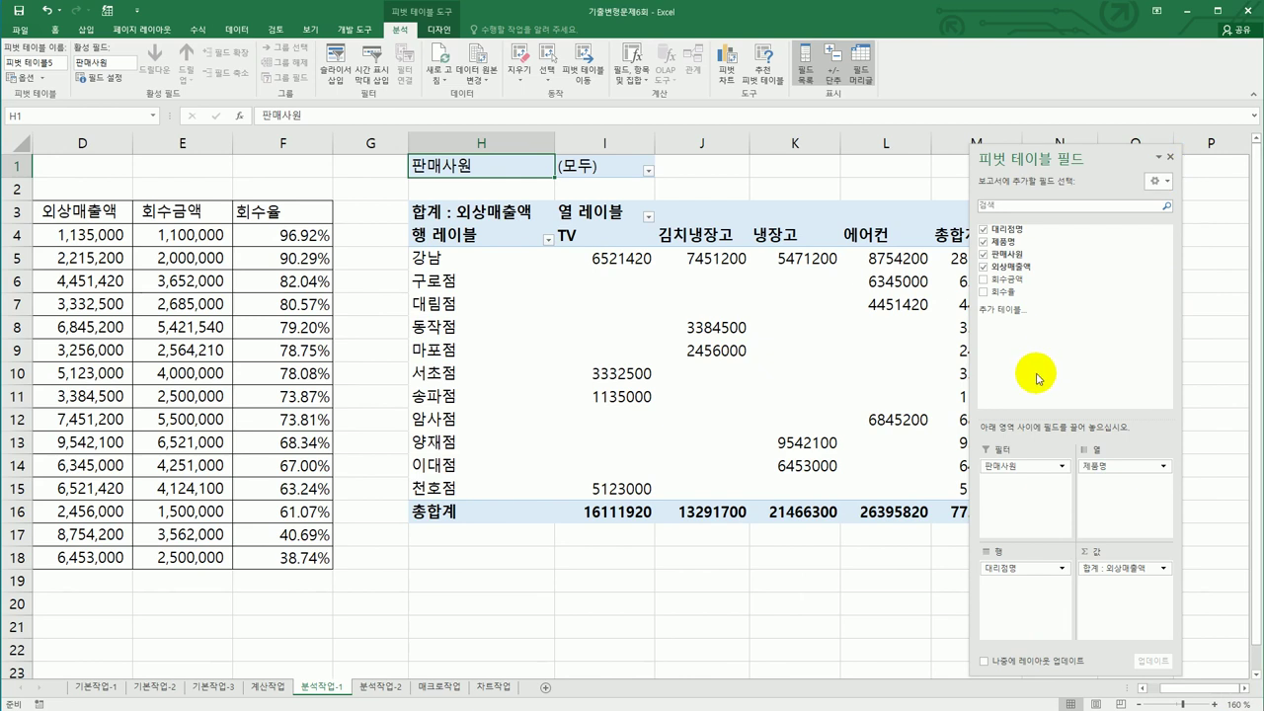
pyautogui.click(438, 30)
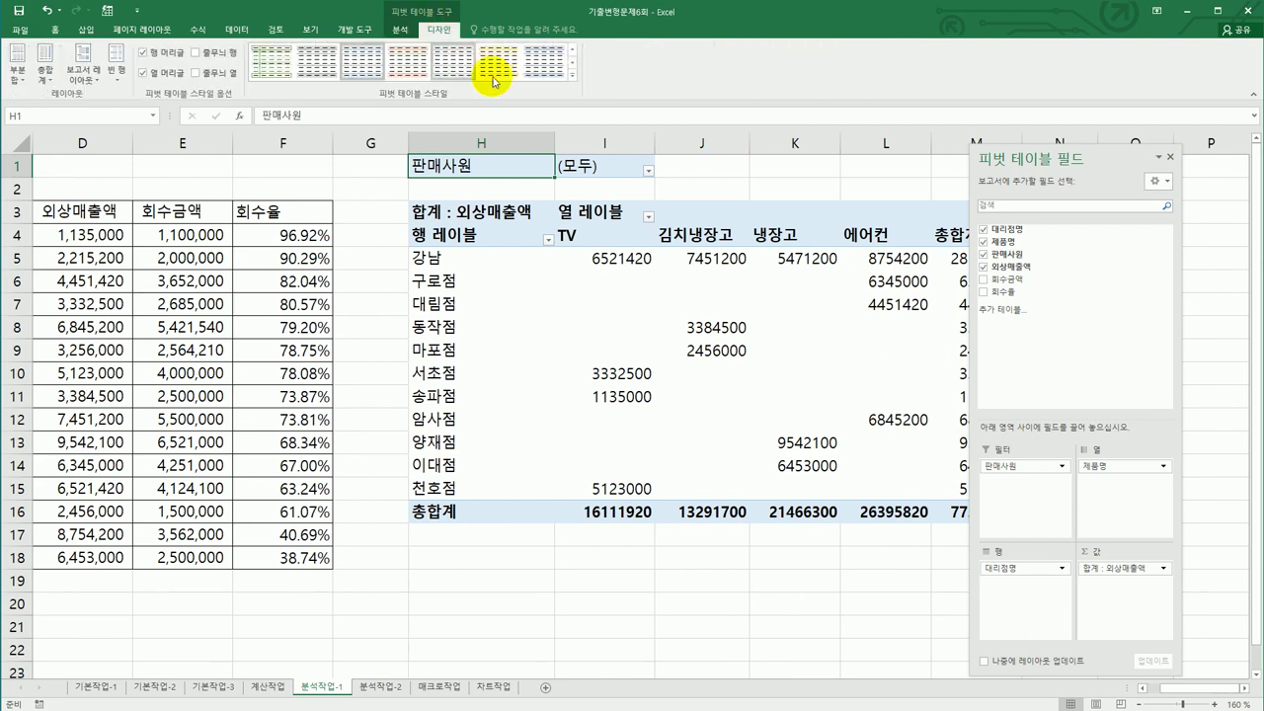
pyautogui.click(572, 75)
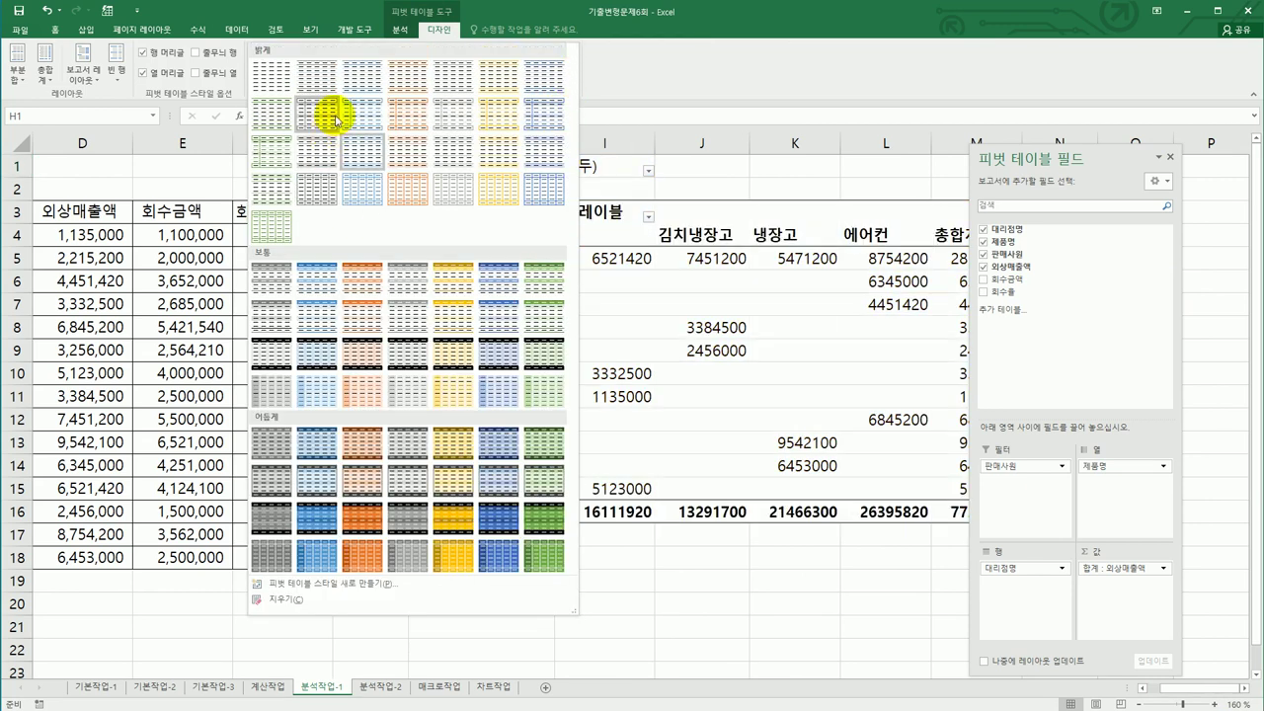
pyautogui.click(412, 119)
pyautogui.click(677, 591)
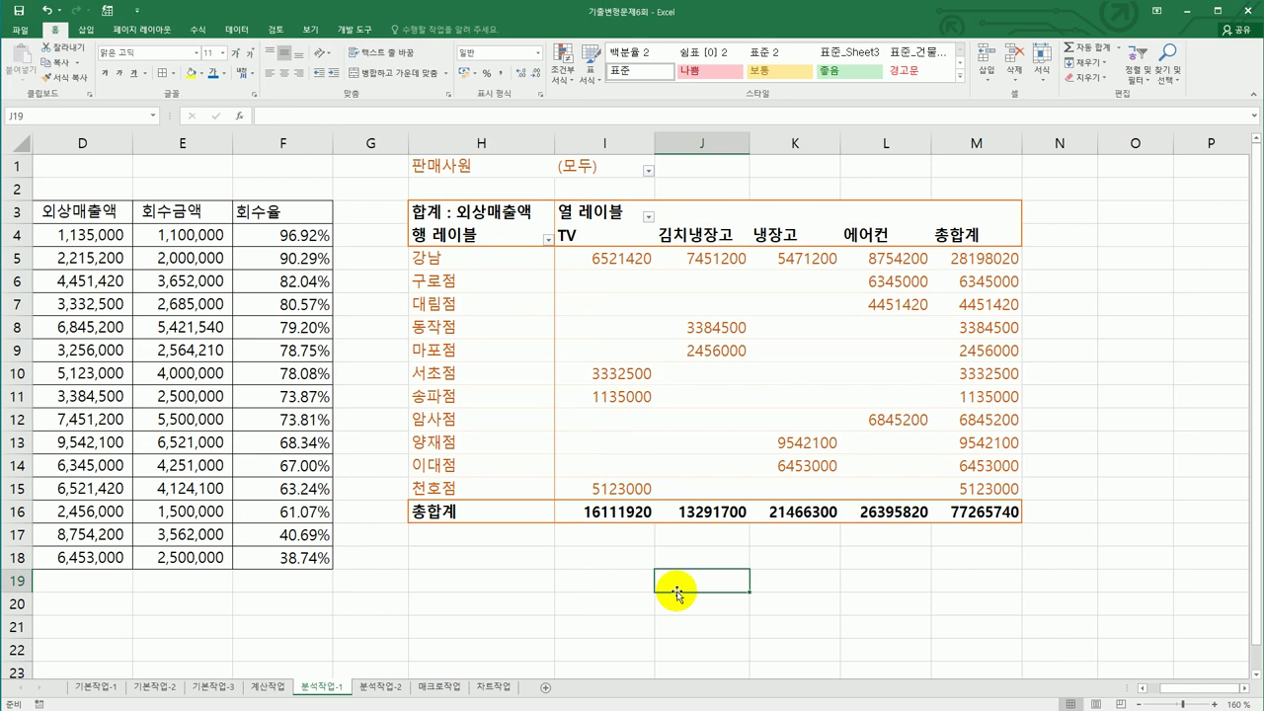
# On the 분석작업-2 sheet, start a Consolidate for F10:H14 of [표4] with 평균 as the function.
pyautogui.click(401, 692)
pyautogui.click(740, 608)
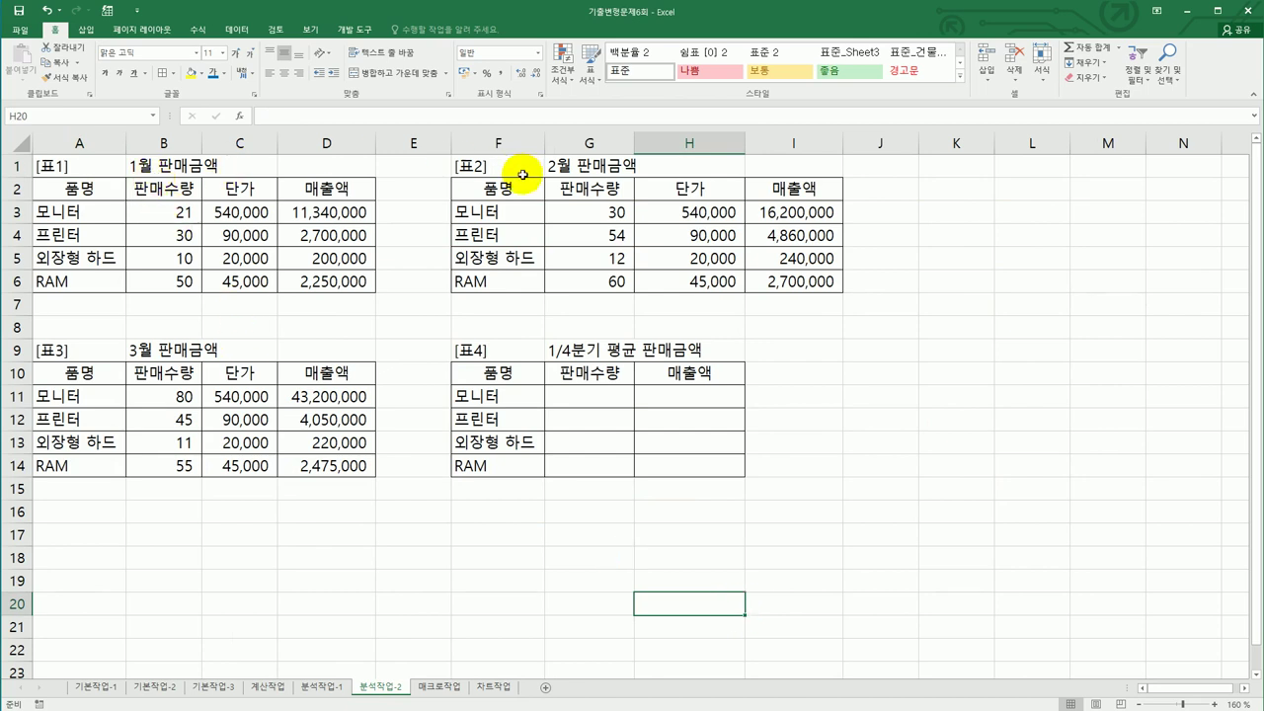
pyautogui.moveTo(523, 370); pyautogui.dragTo(685, 465)
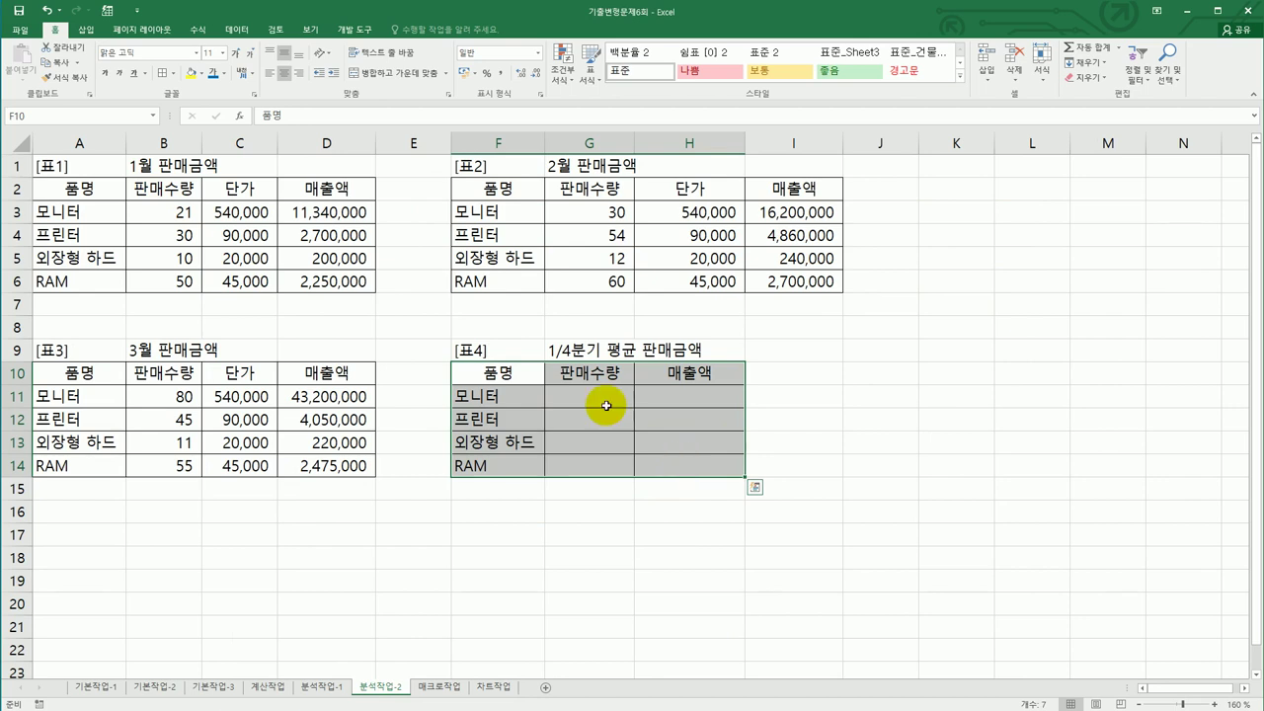
pyautogui.click(241, 31)
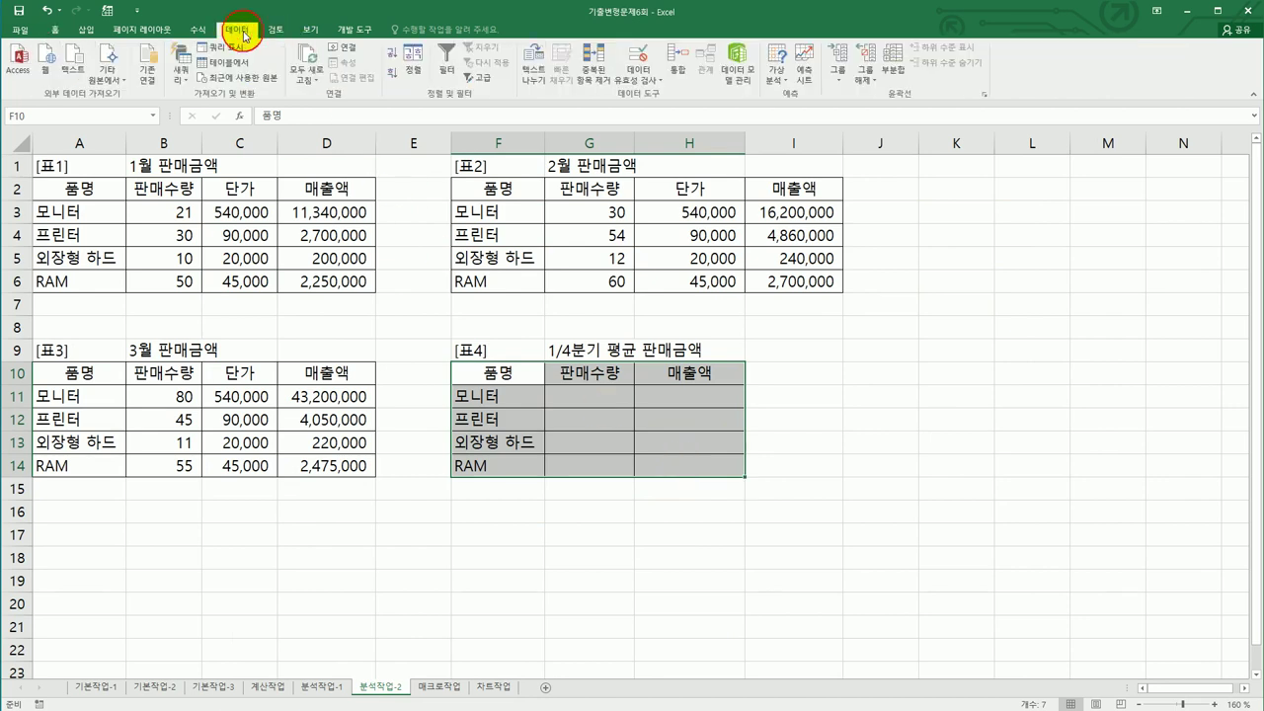
pyautogui.click(677, 69)
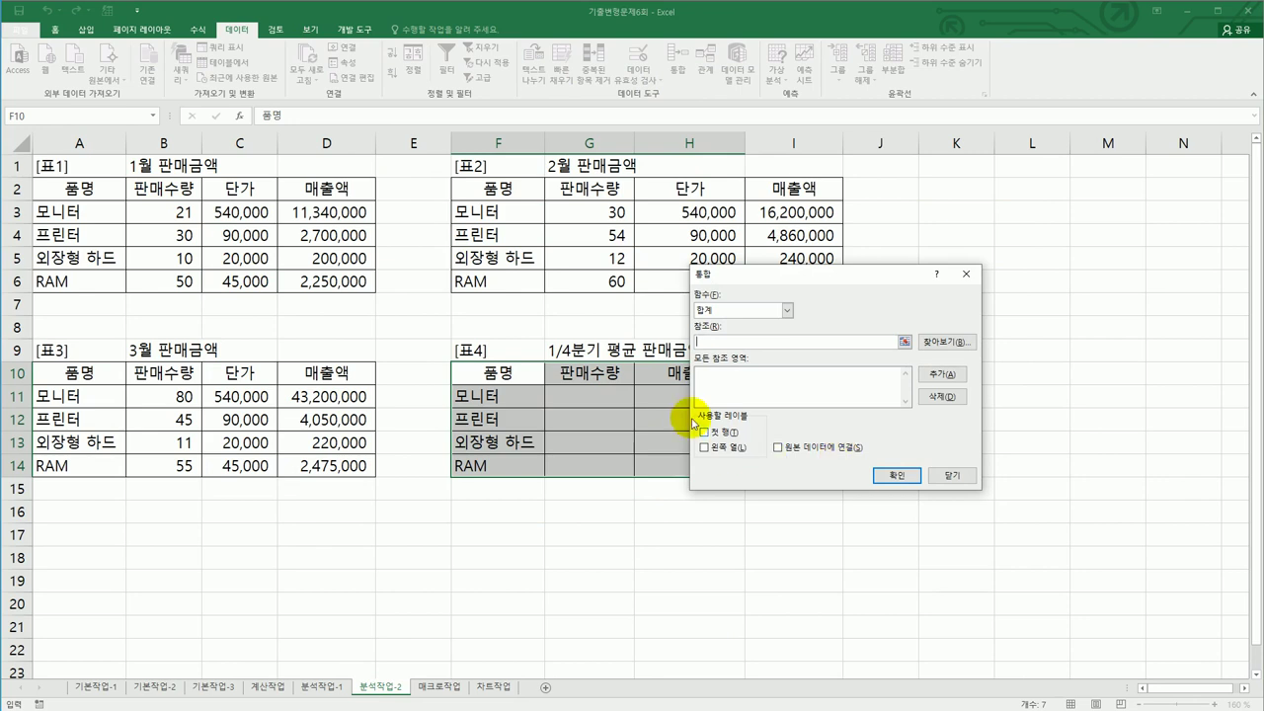
pyautogui.click(785, 310)
pyautogui.click(771, 342)
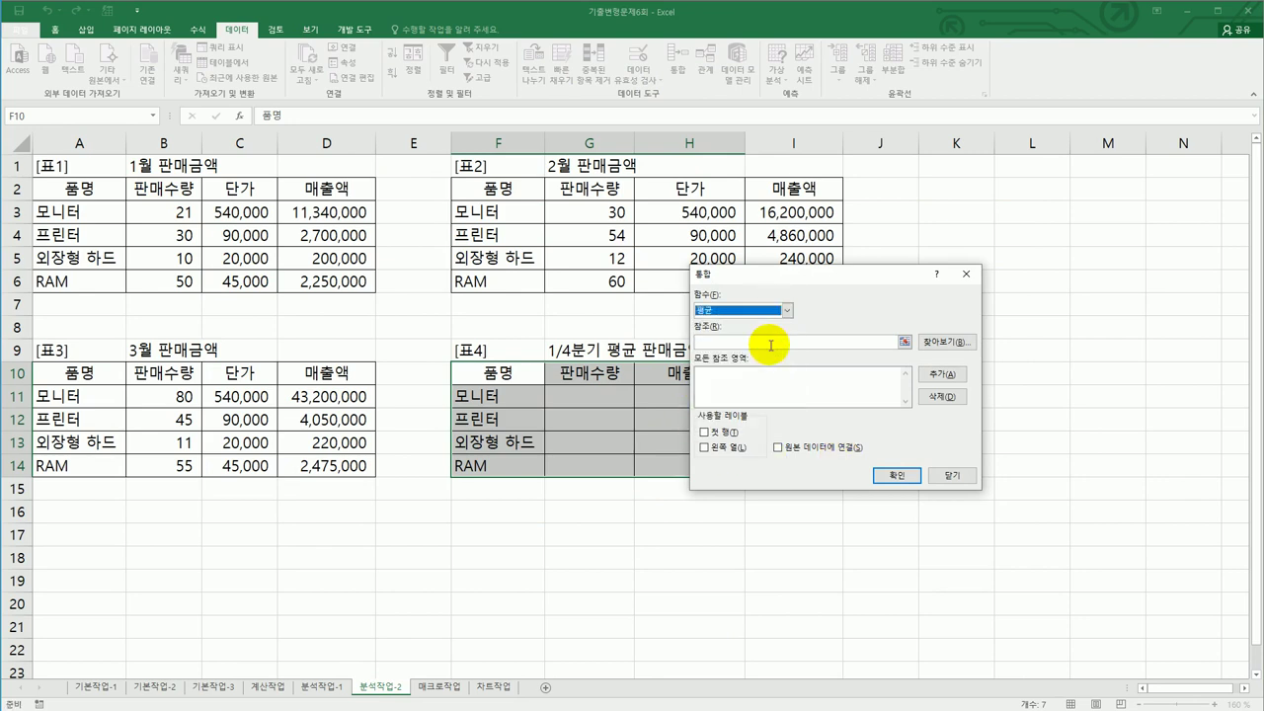
# Add the ranges A2:D6, F2:I6 and A10:D14 as references for the consolidation.
pyautogui.moveTo(85, 189); pyautogui.dragTo(332, 283)
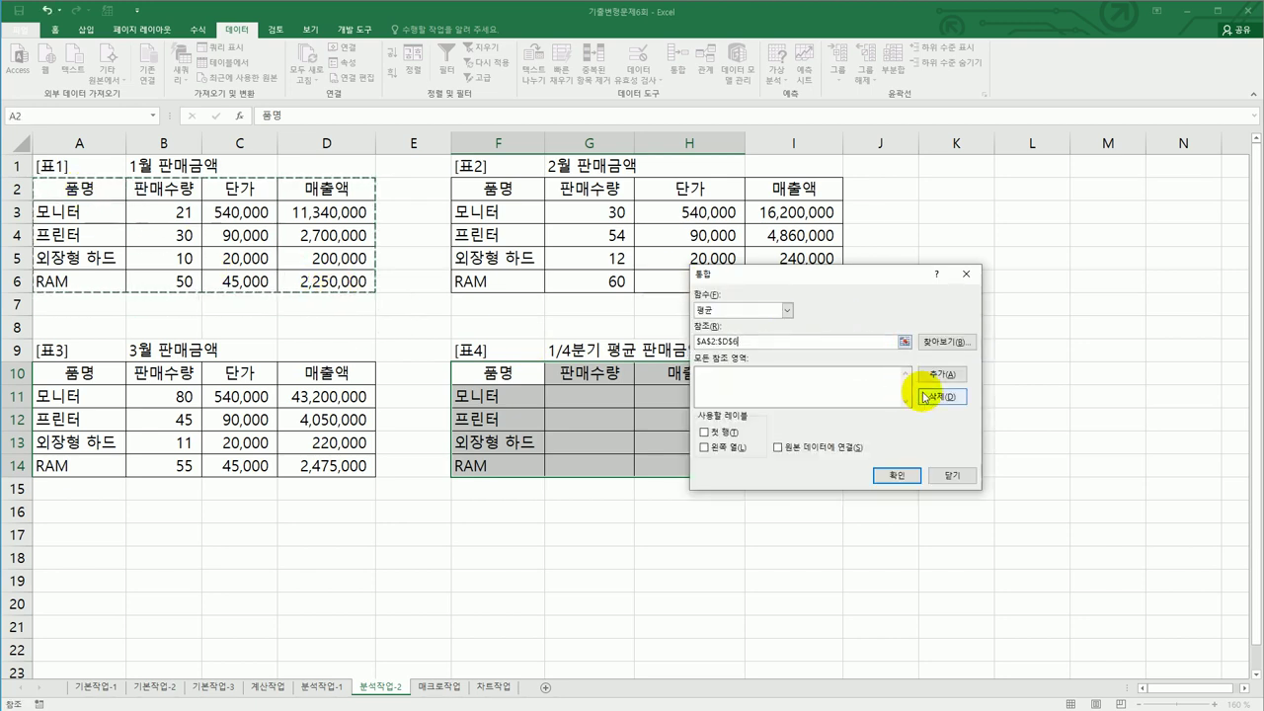
pyautogui.click(940, 374)
pyautogui.moveTo(499, 190); pyautogui.dragTo(812, 282)
pyautogui.click(943, 374)
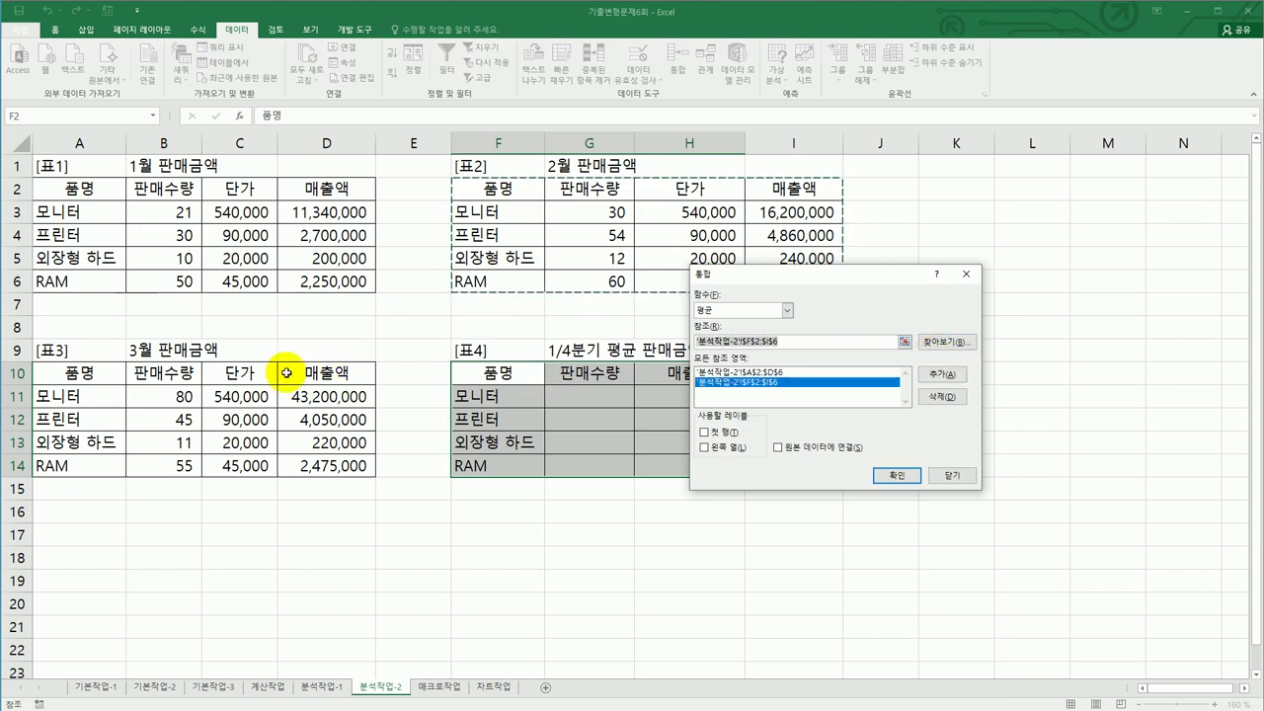
pyautogui.moveTo(96, 374); pyautogui.dragTo(346, 464)
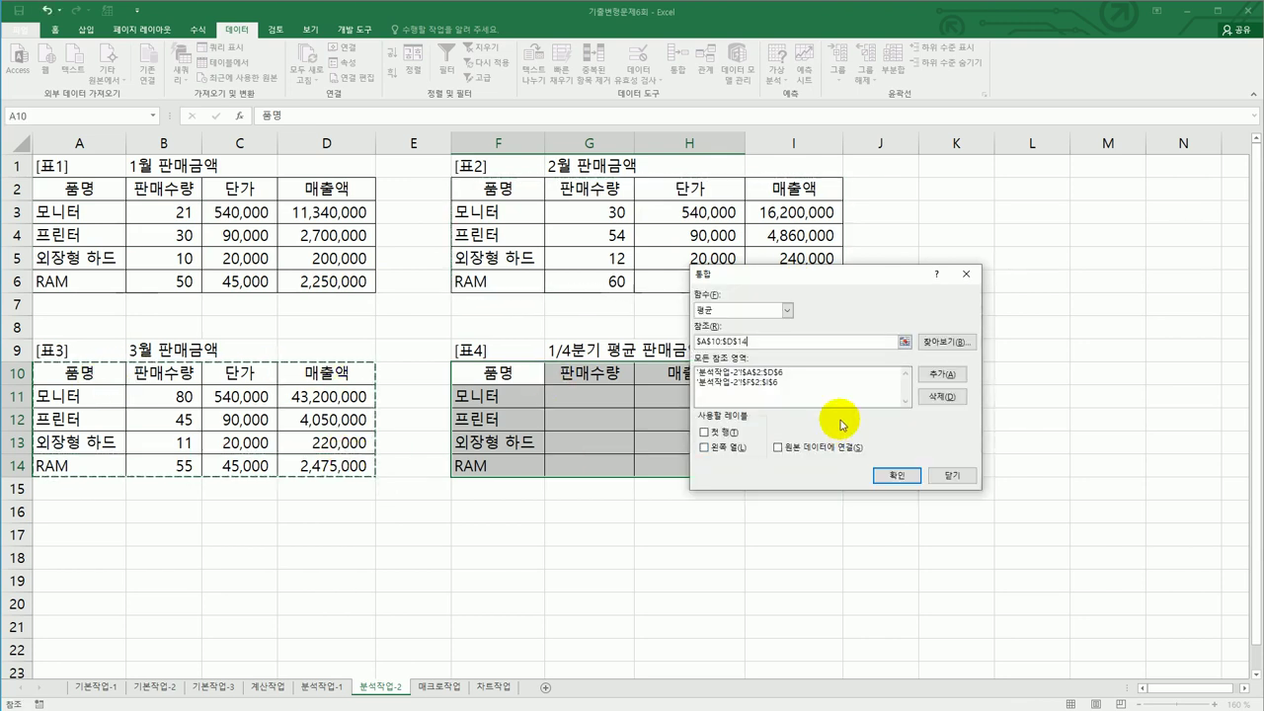
pyautogui.click(942, 374)
# Use both the top row (첫 행) and left column (왼쪽 열) as labels and run the consolidation into [표4].
pyautogui.click(704, 432)
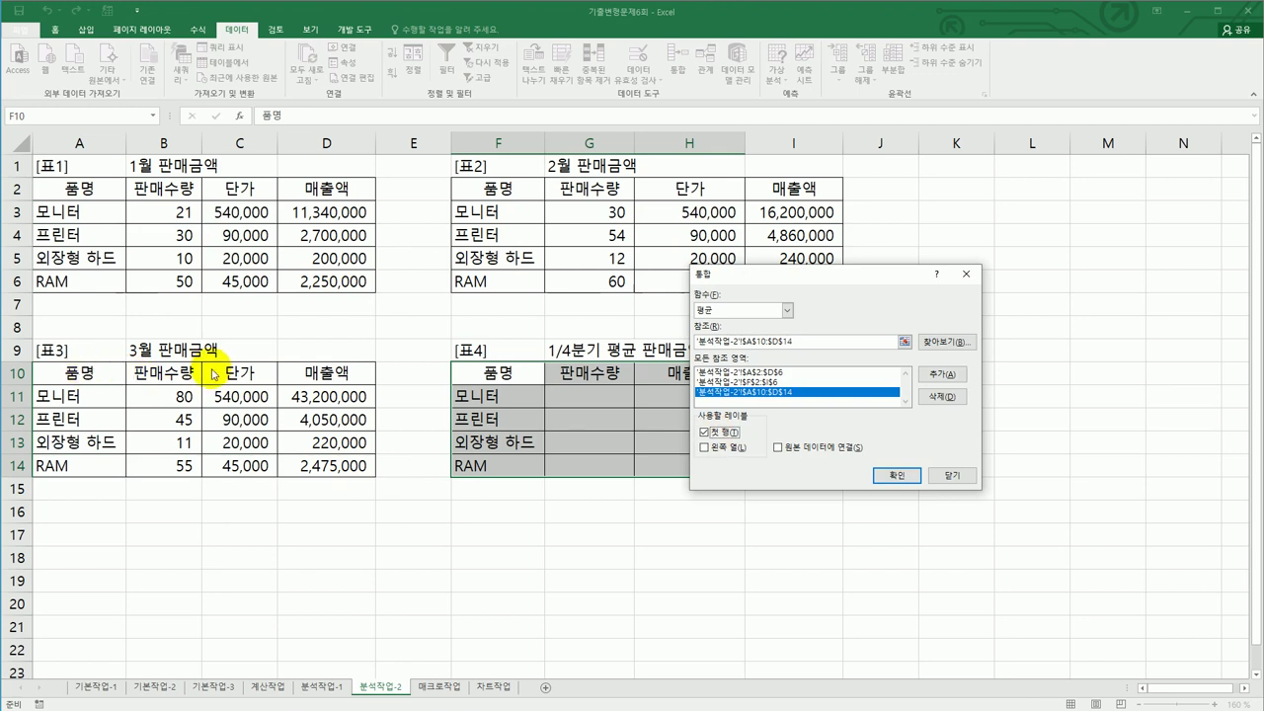
pyautogui.click(721, 448)
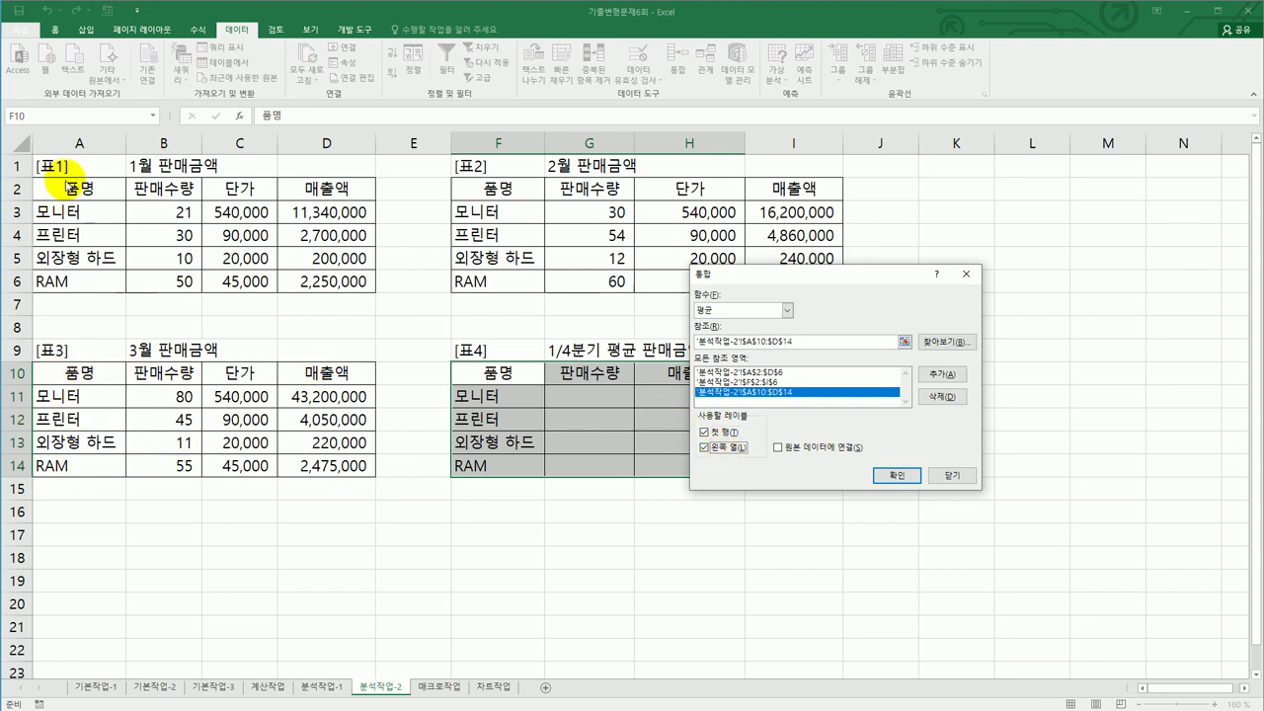
pyautogui.click(893, 475)
pyautogui.click(717, 471)
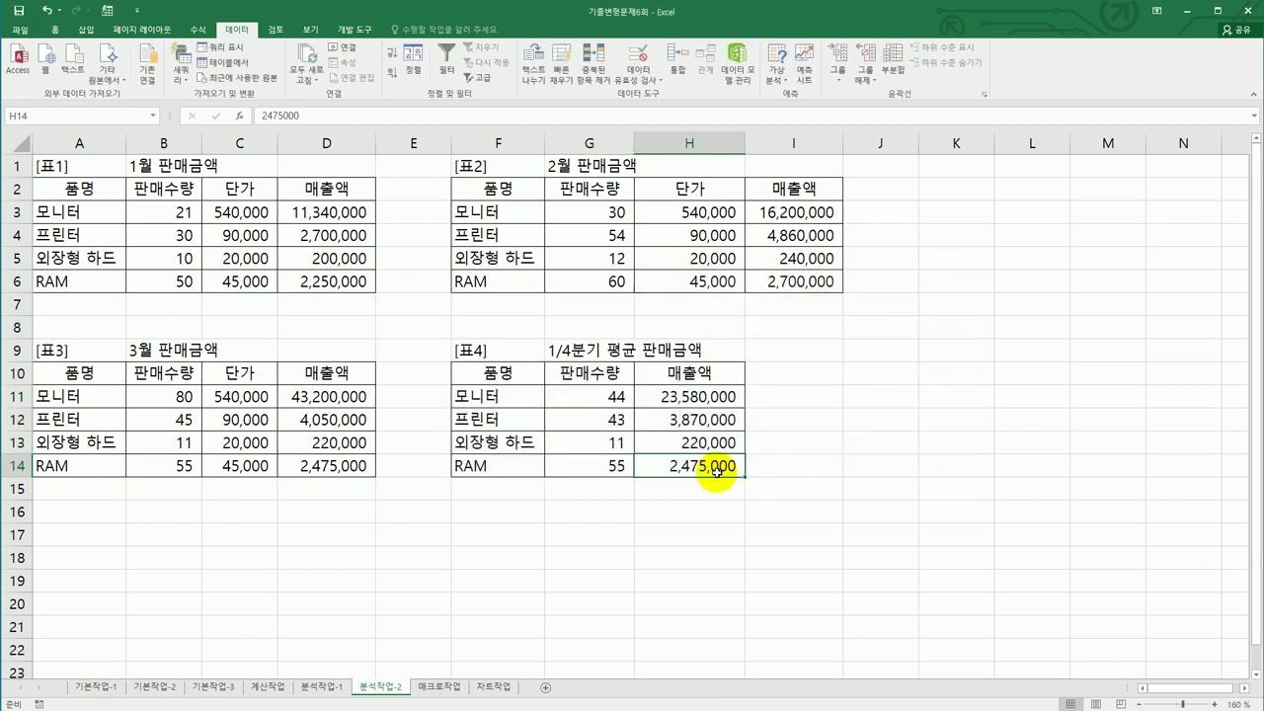
# On the 매크로작업 sheet, start recording a macro named 통화, stored in the current workbook (현재 통합 문서).
pyautogui.click(439, 688)
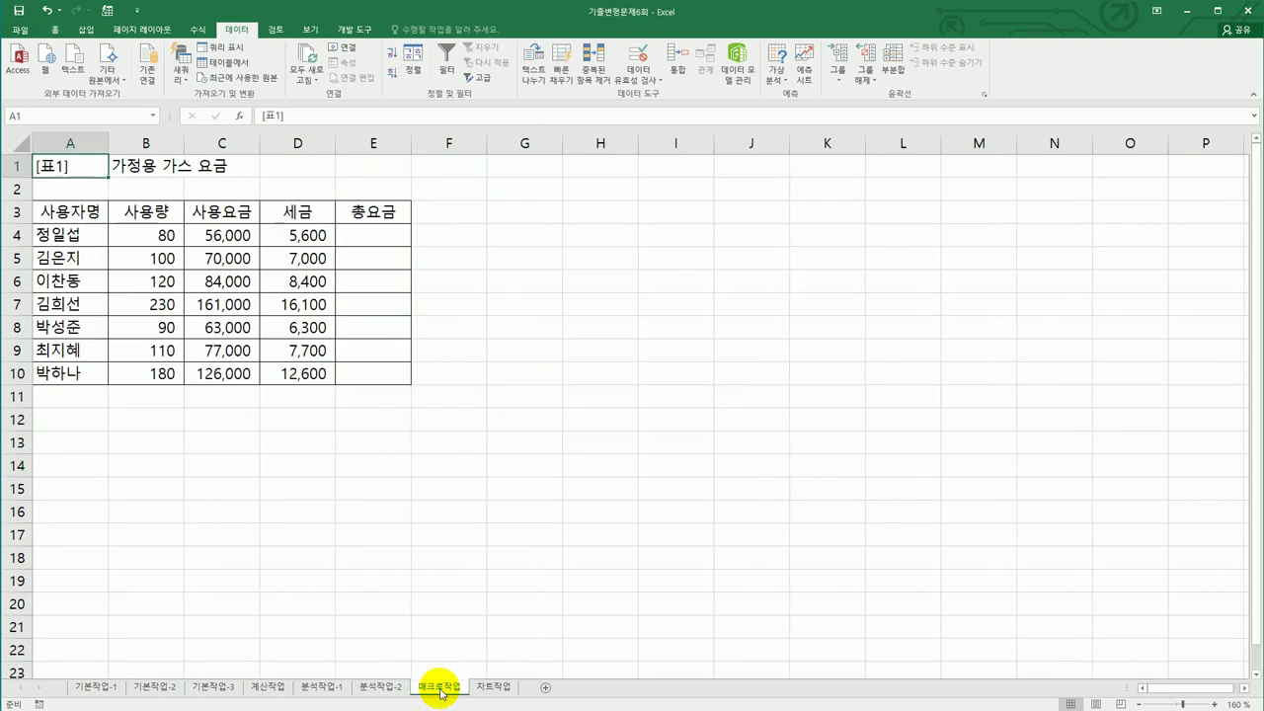
pyautogui.click(563, 446)
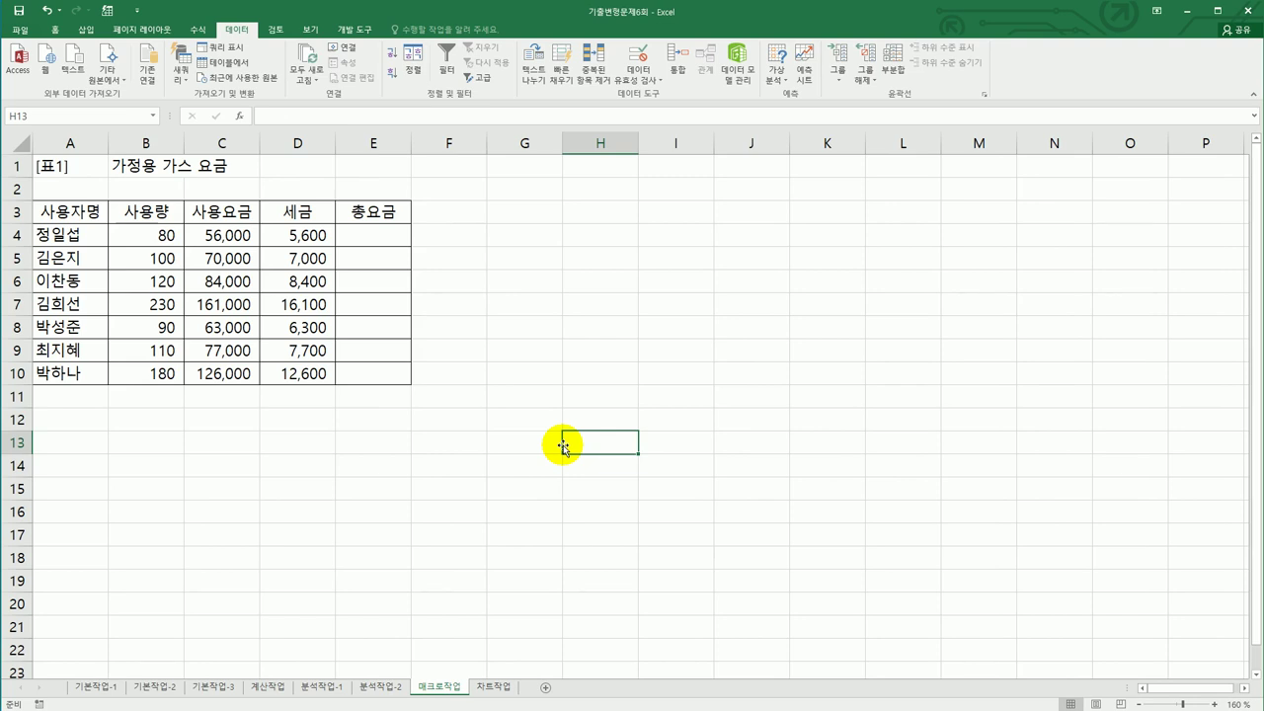
pyautogui.click(538, 283)
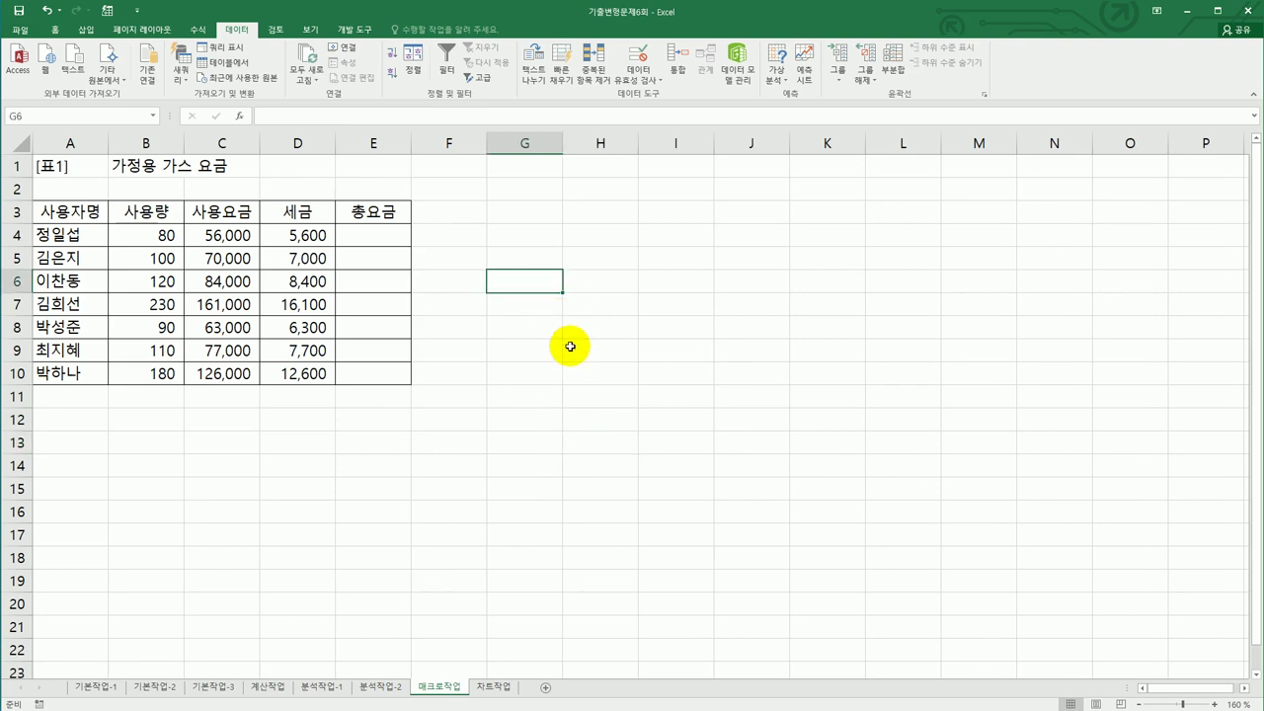
pyautogui.click(658, 369)
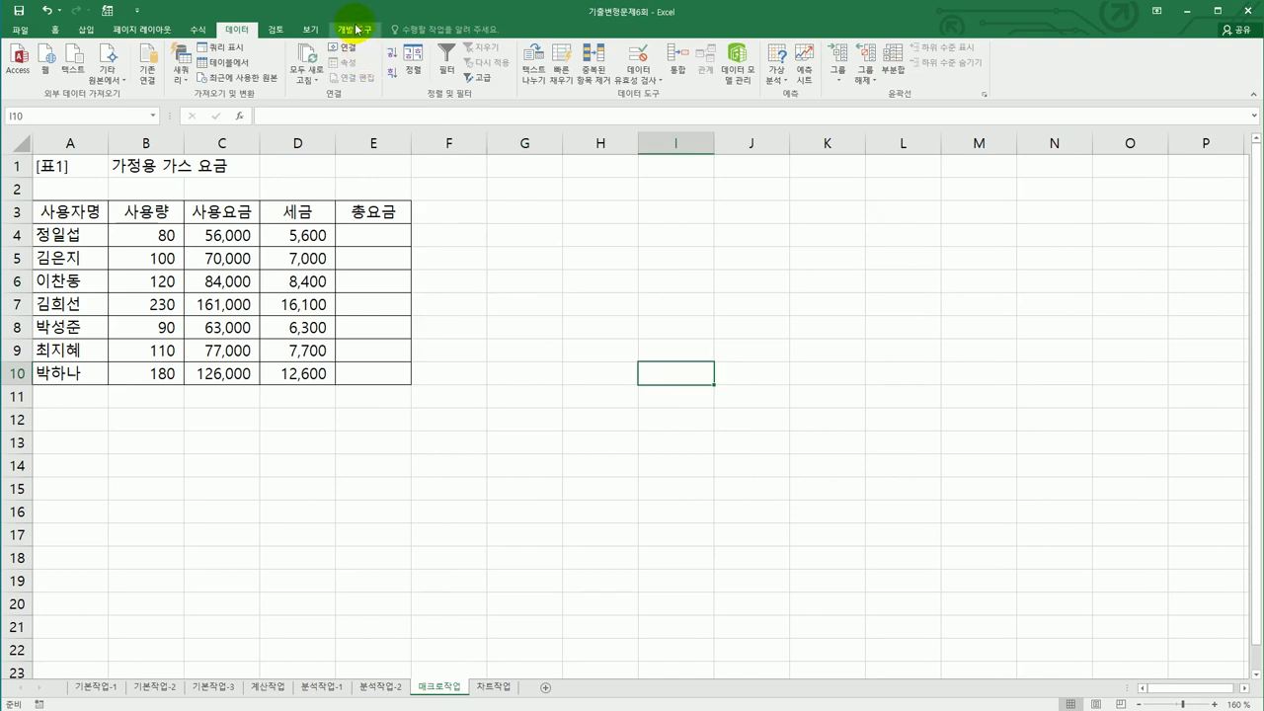
pyautogui.click(356, 29)
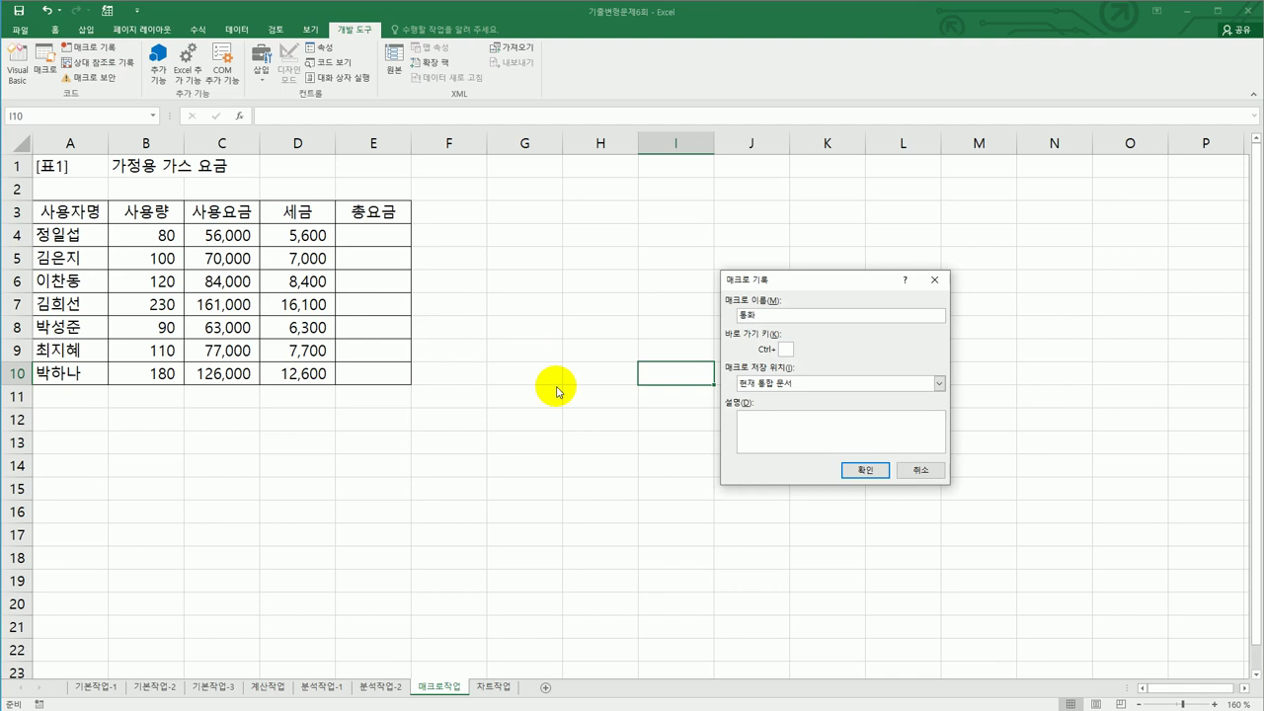
pyautogui.click(859, 469)
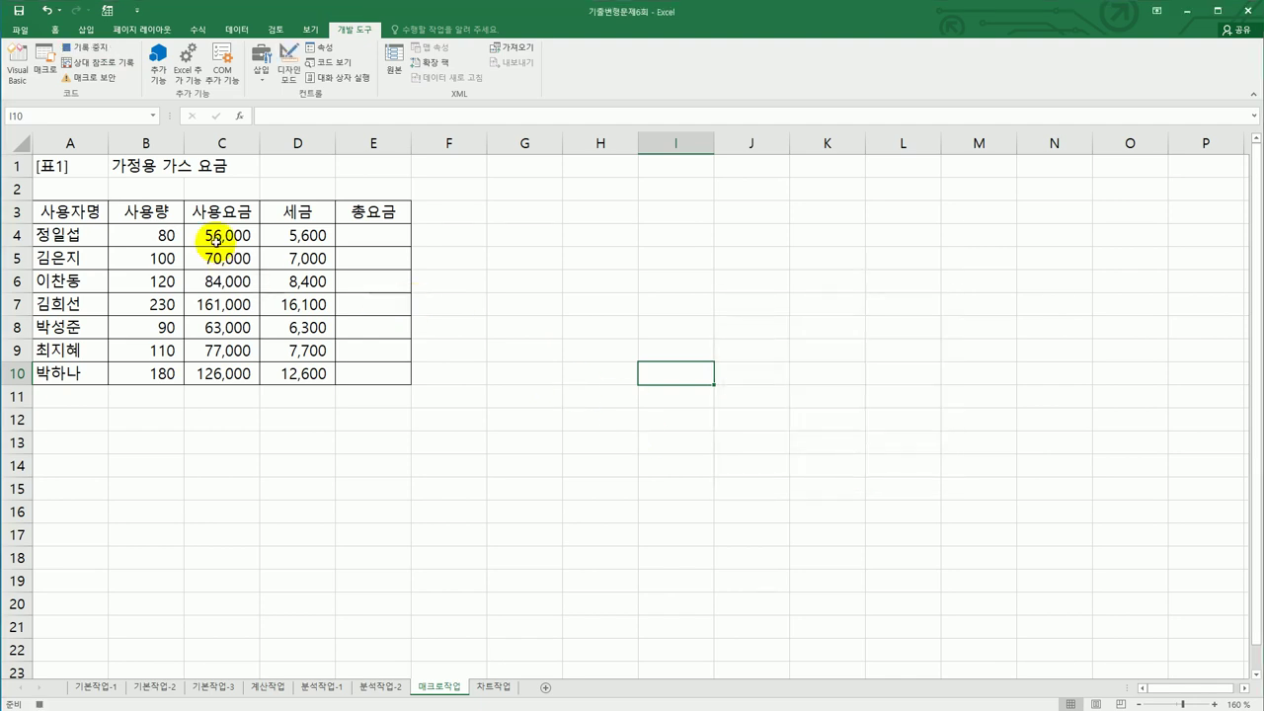
# Apply the 통화 number format to the 사용요금 and 세금 values in C4:D10 and stop the macro recording.
pyautogui.moveTo(216, 237); pyautogui.dragTo(274, 374)
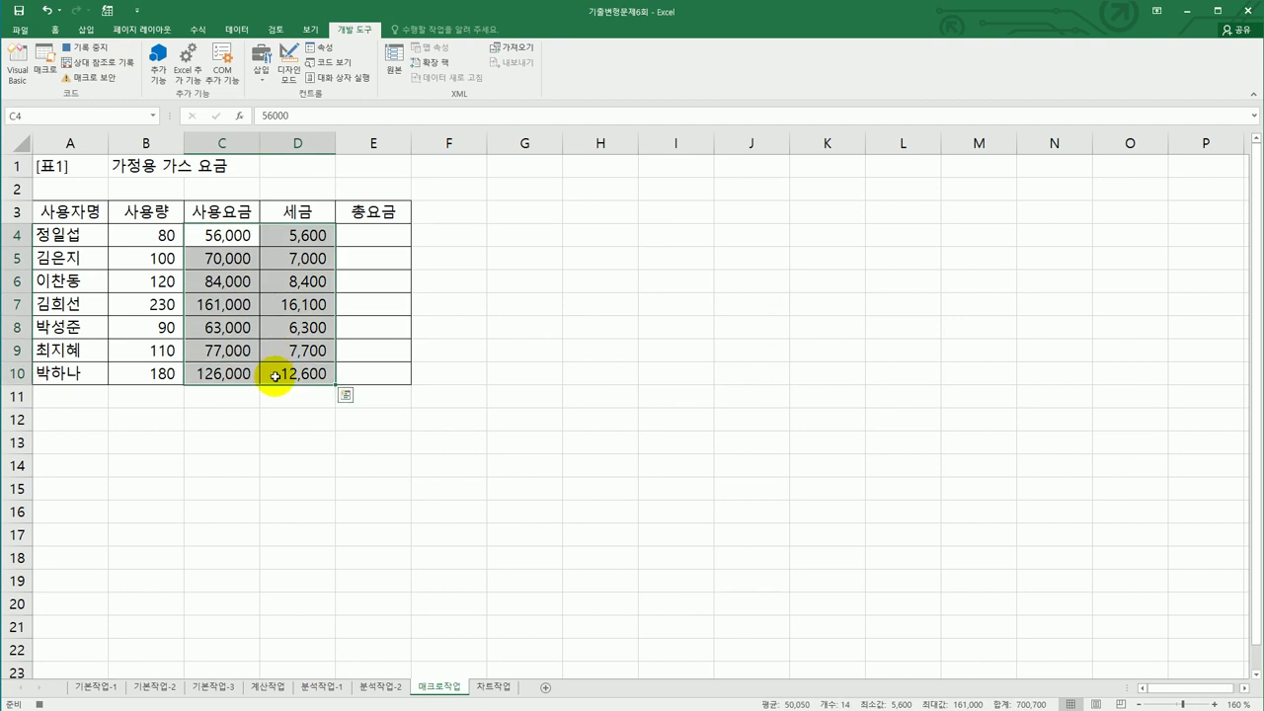
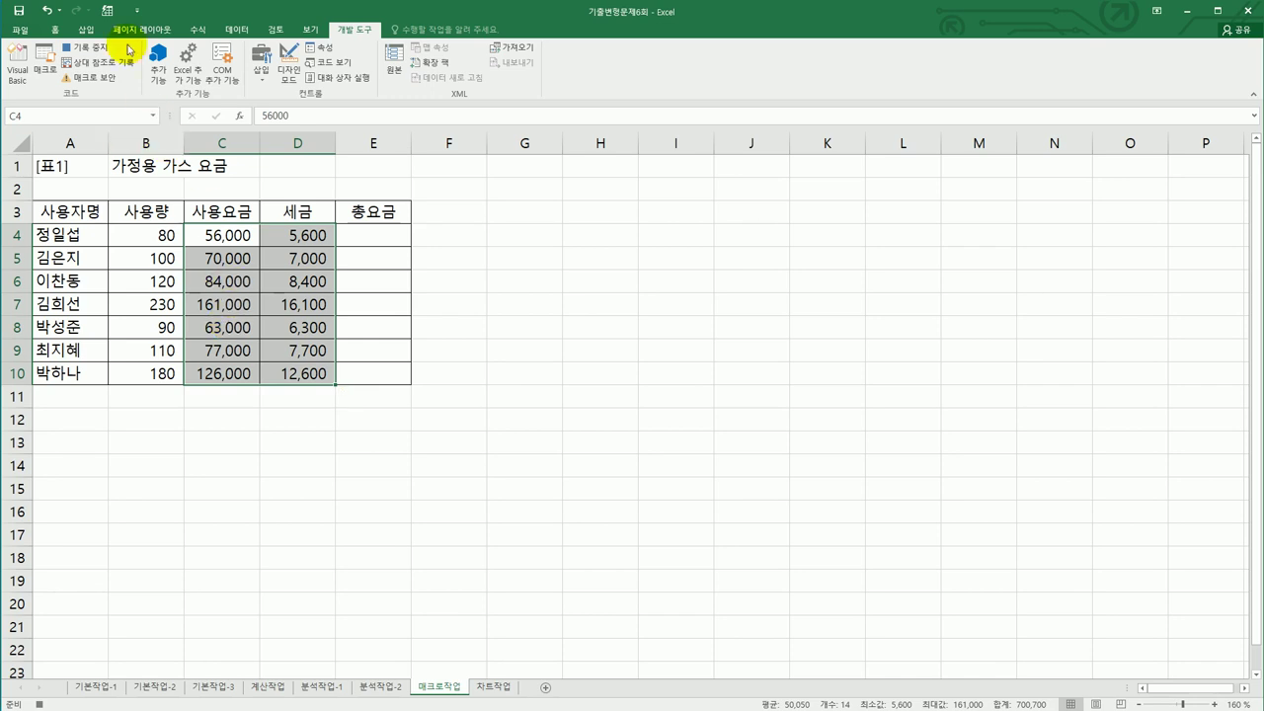
pyautogui.click(55, 29)
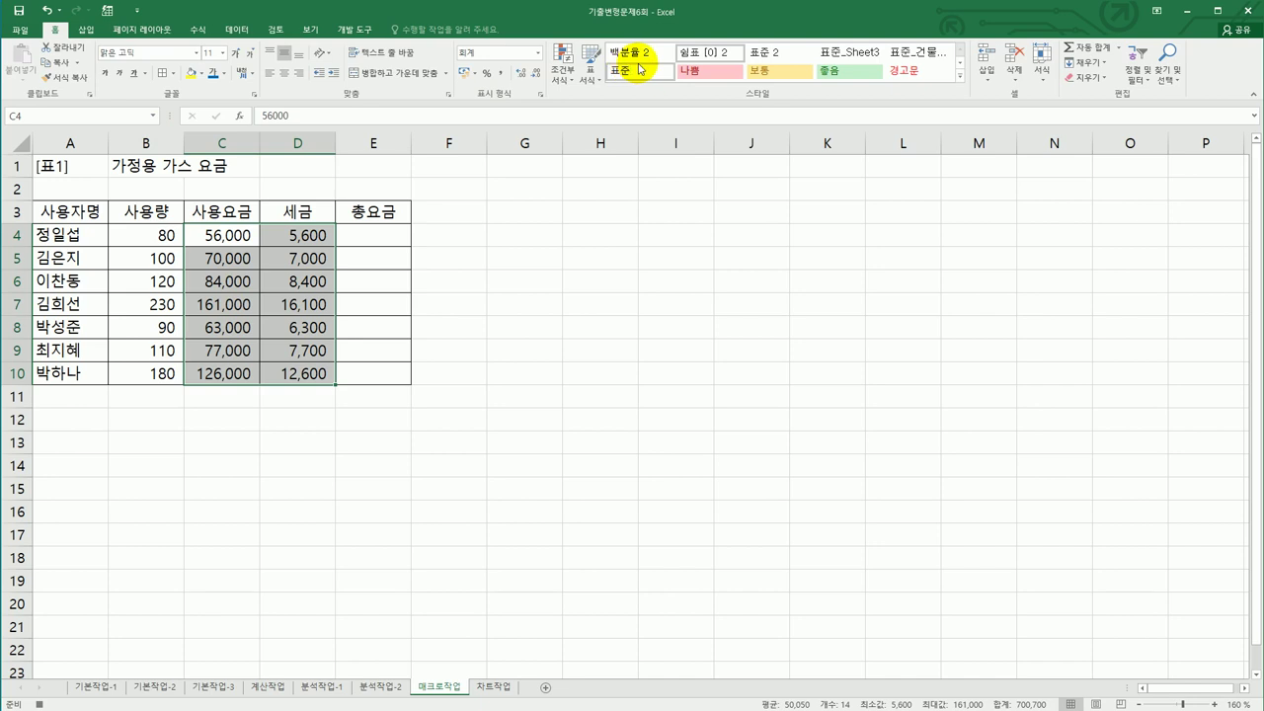
pyautogui.click(539, 53)
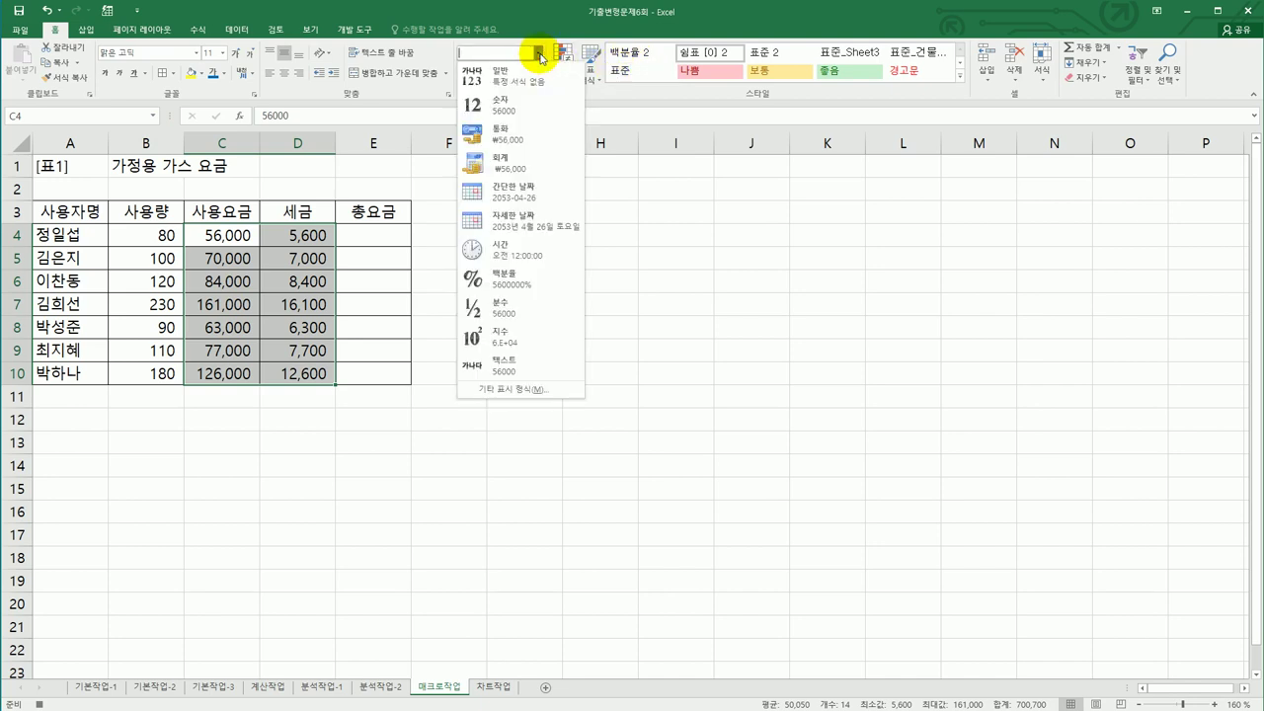
pyautogui.click(542, 129)
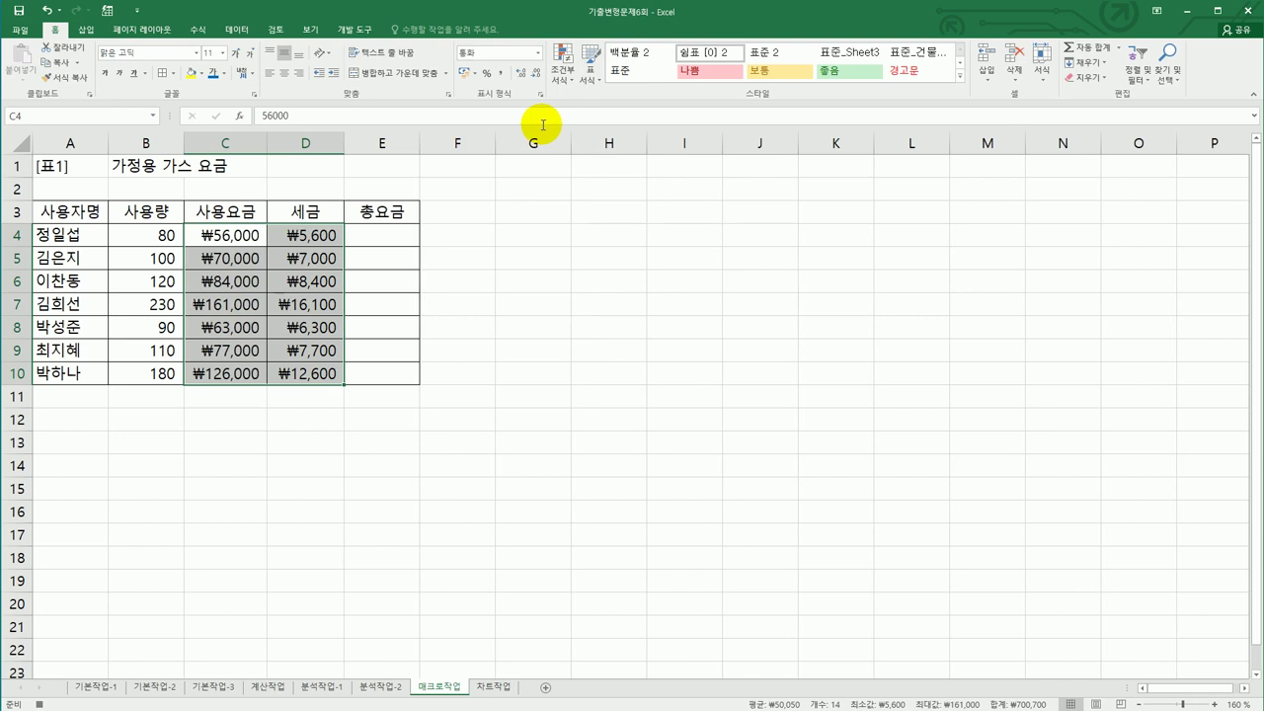
pyautogui.click(311, 367)
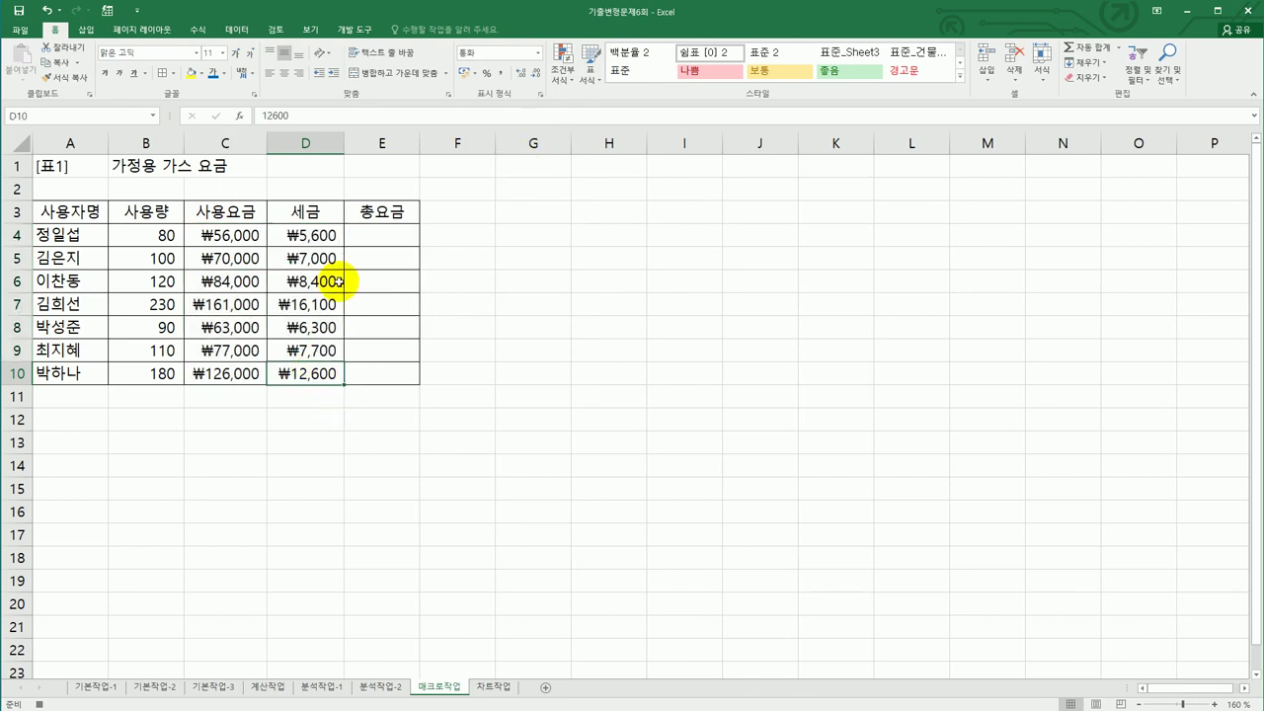
pyautogui.click(353, 30)
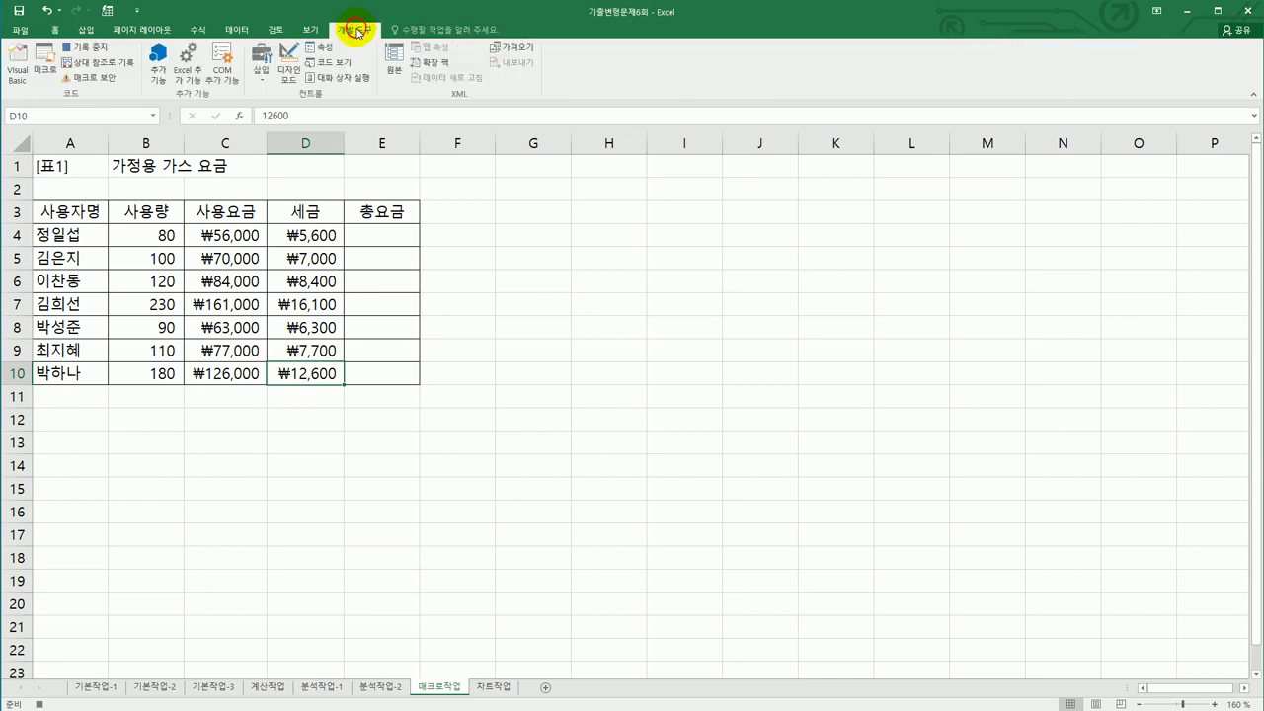
pyautogui.click(75, 49)
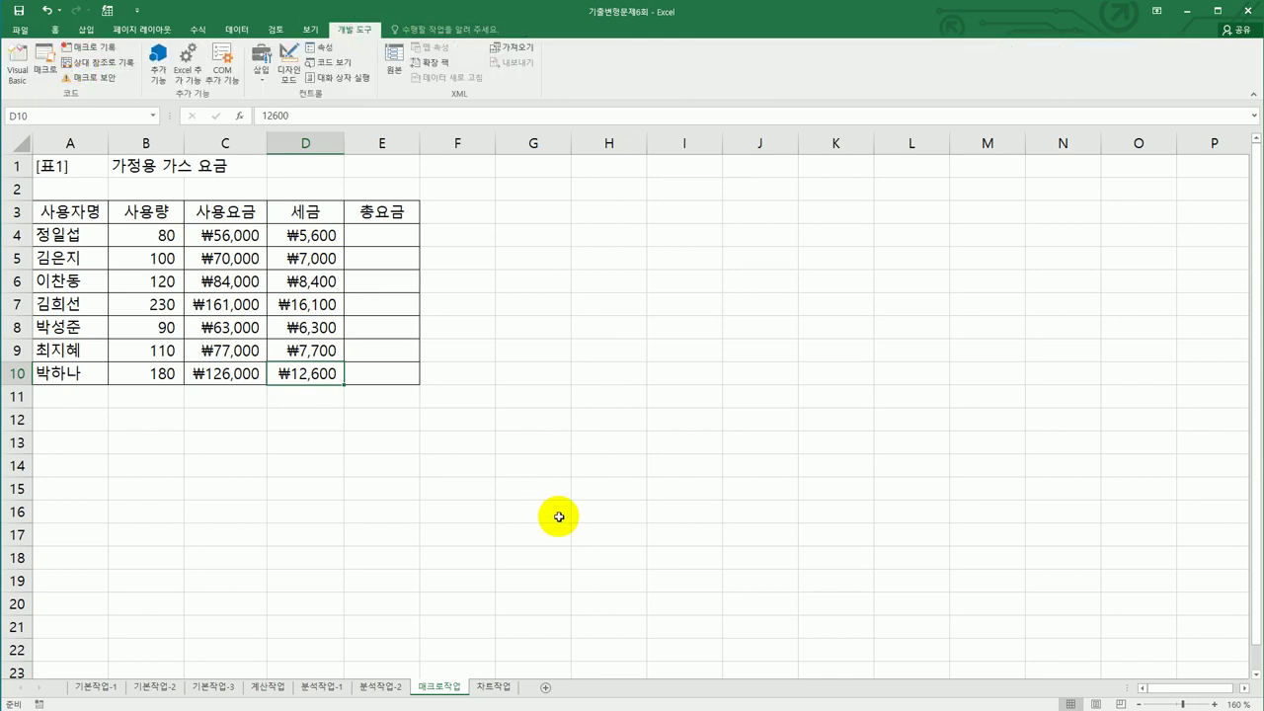
pyautogui.click(558, 516)
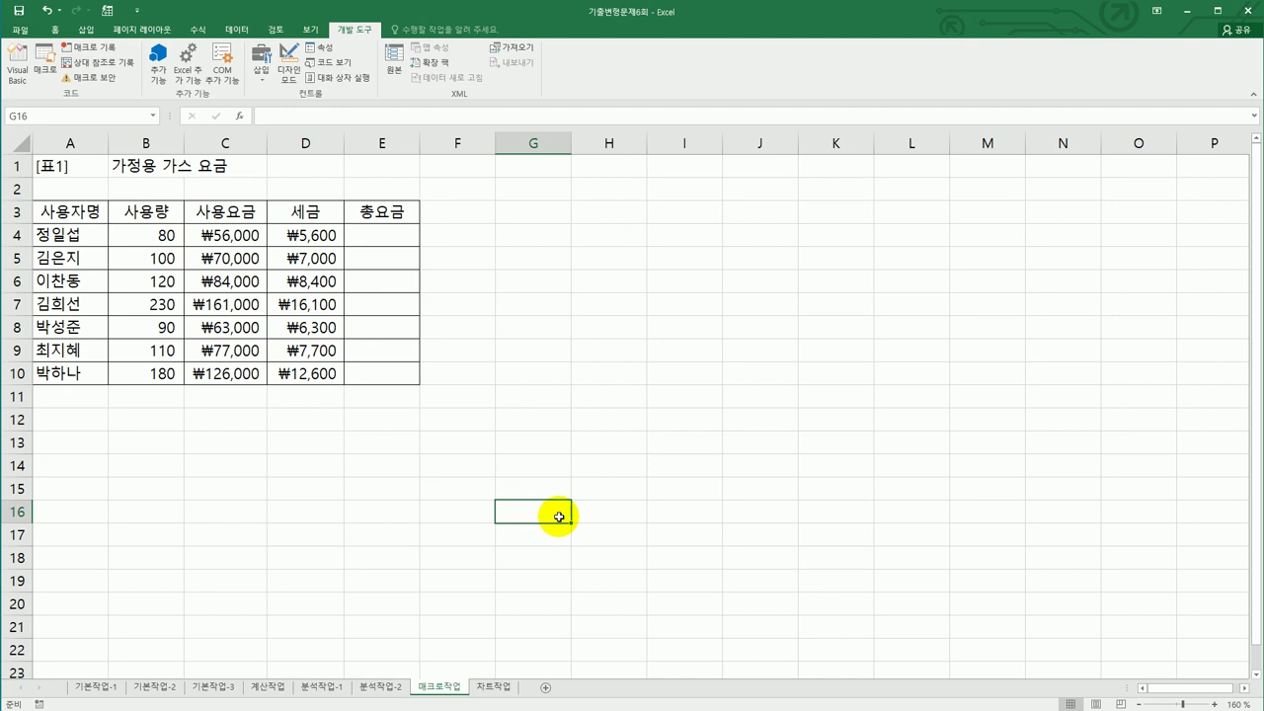
# Draw a basic diamond shape over H3:I5, about 3.8 cm wide and 1.74 cm high, with the text 통화.
pyautogui.click(87, 29)
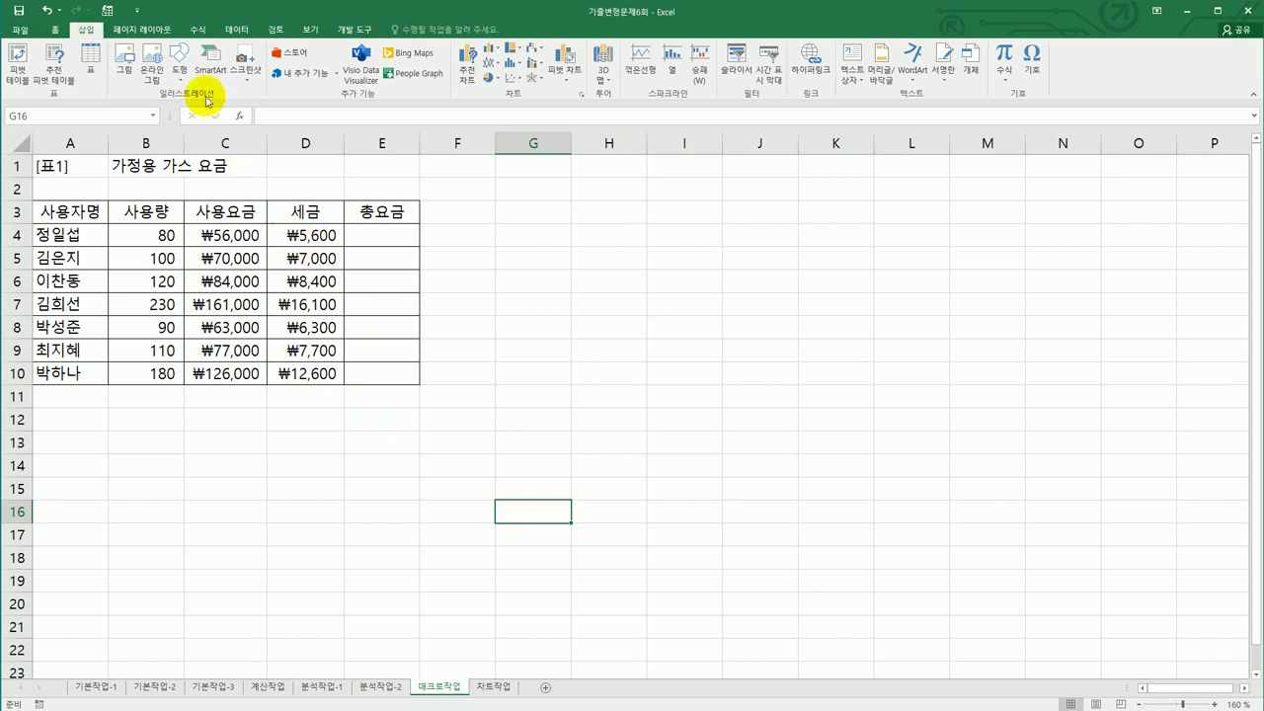
pyautogui.click(180, 67)
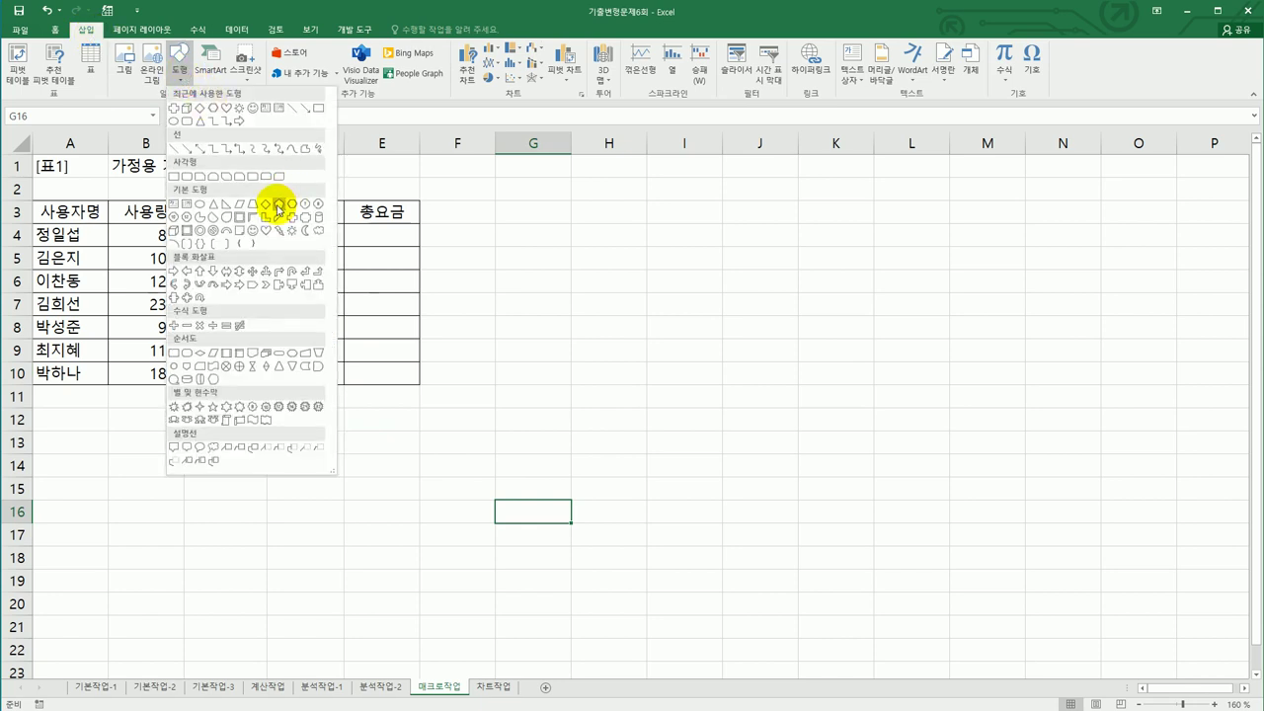
pyautogui.click(269, 206)
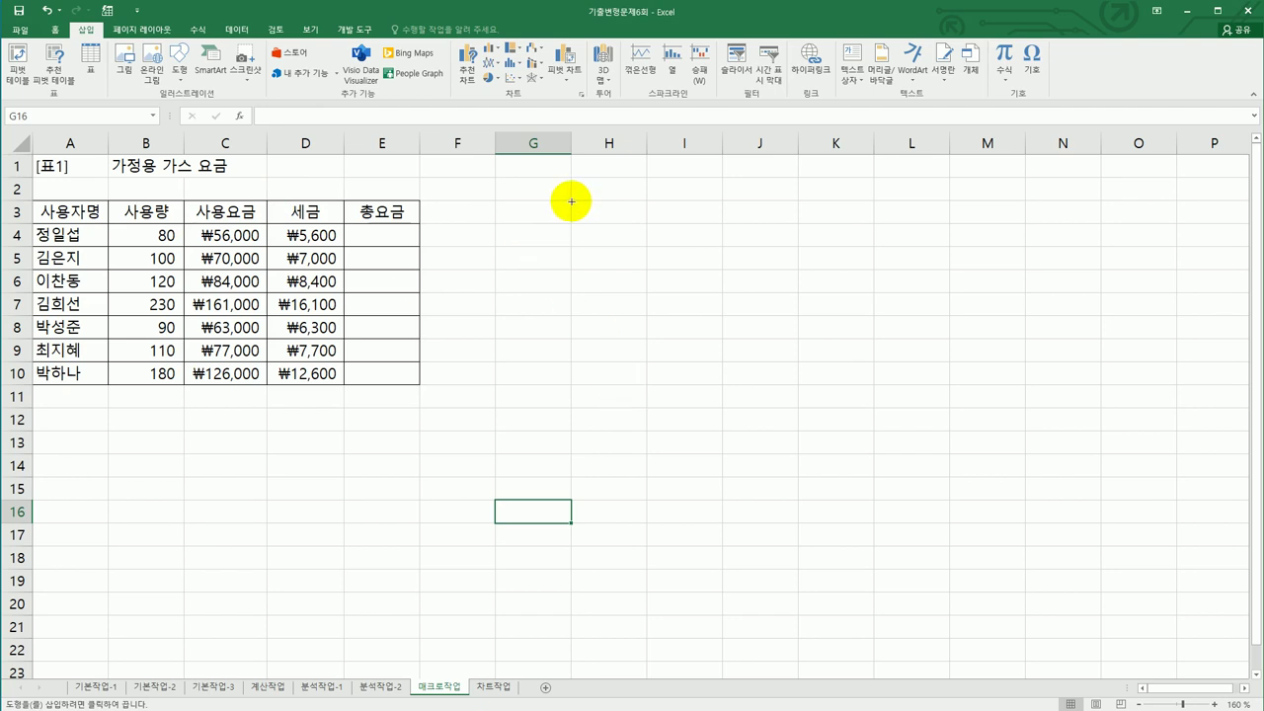
pyautogui.moveTo(571, 201)
pyautogui.mouseDown()
pyautogui.moveTo(700, 225)
pyautogui.moveTo(702, 278)
pyautogui.mouseUp()
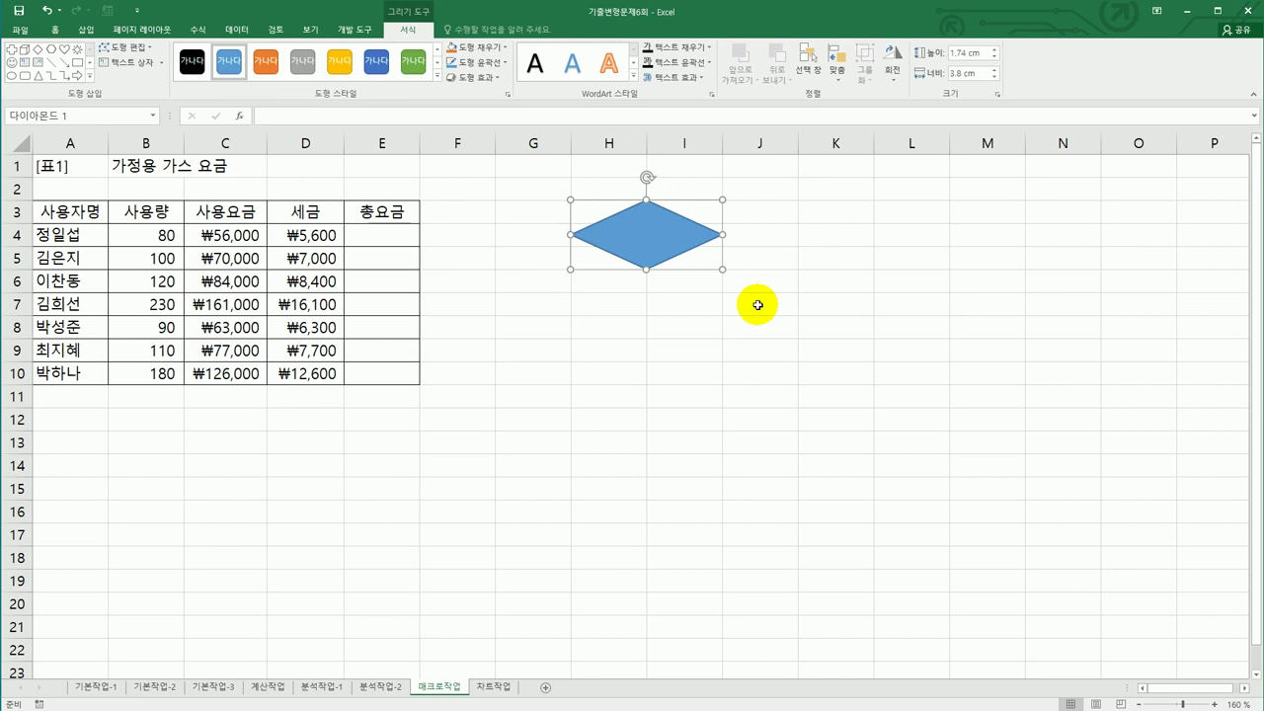
pyautogui.write('통화')
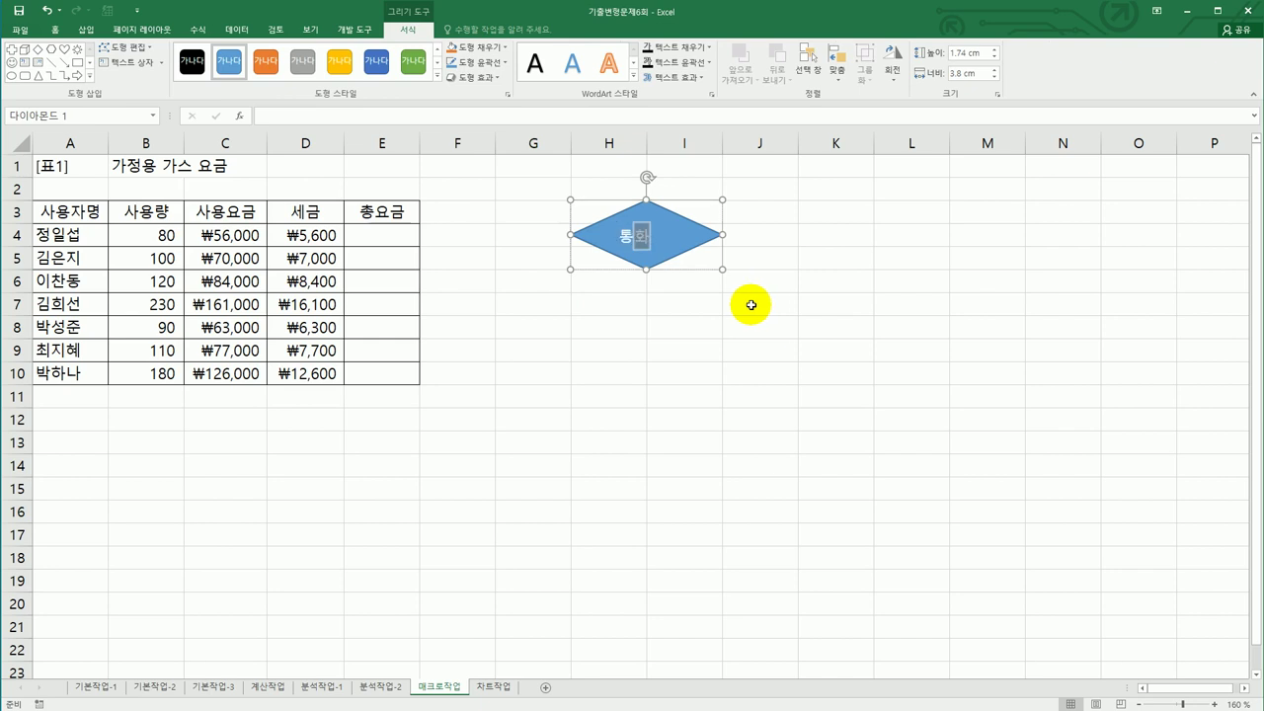
# Assign the 통화 macro to the diamond shape and deselect the shape.
pyautogui.rightClick(676, 237)
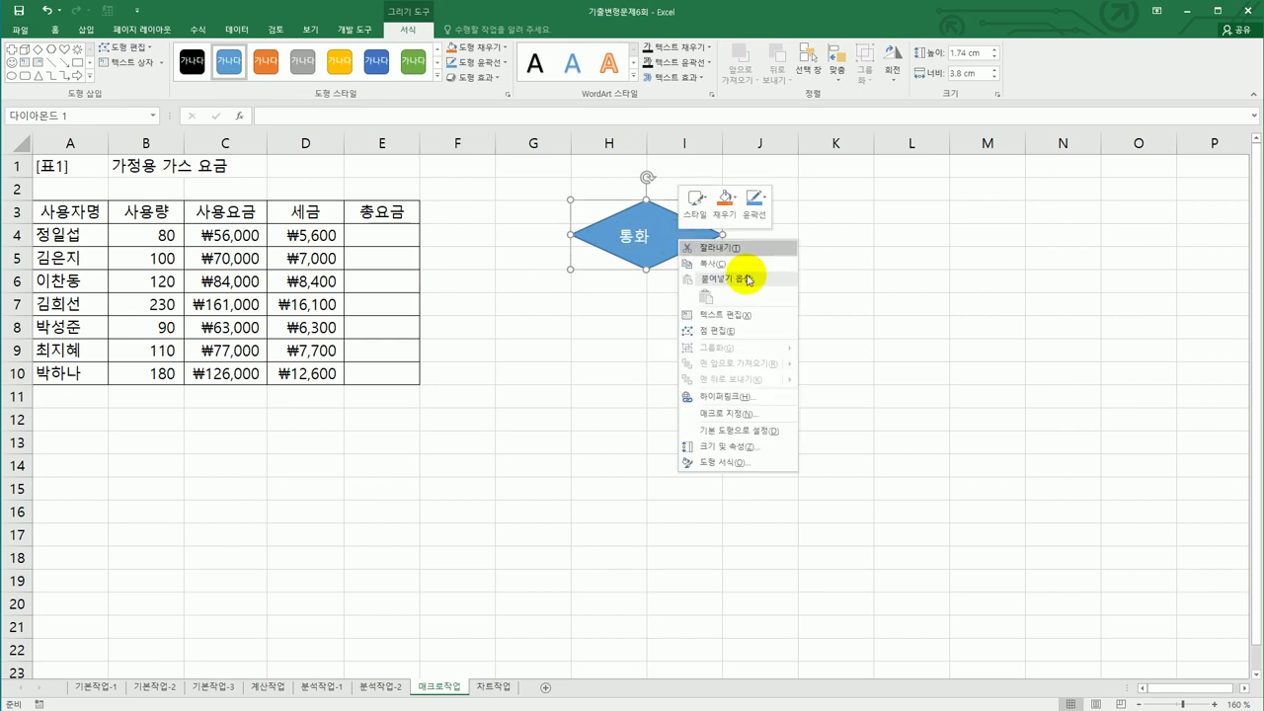
pyautogui.click(780, 414)
pyautogui.click(675, 328)
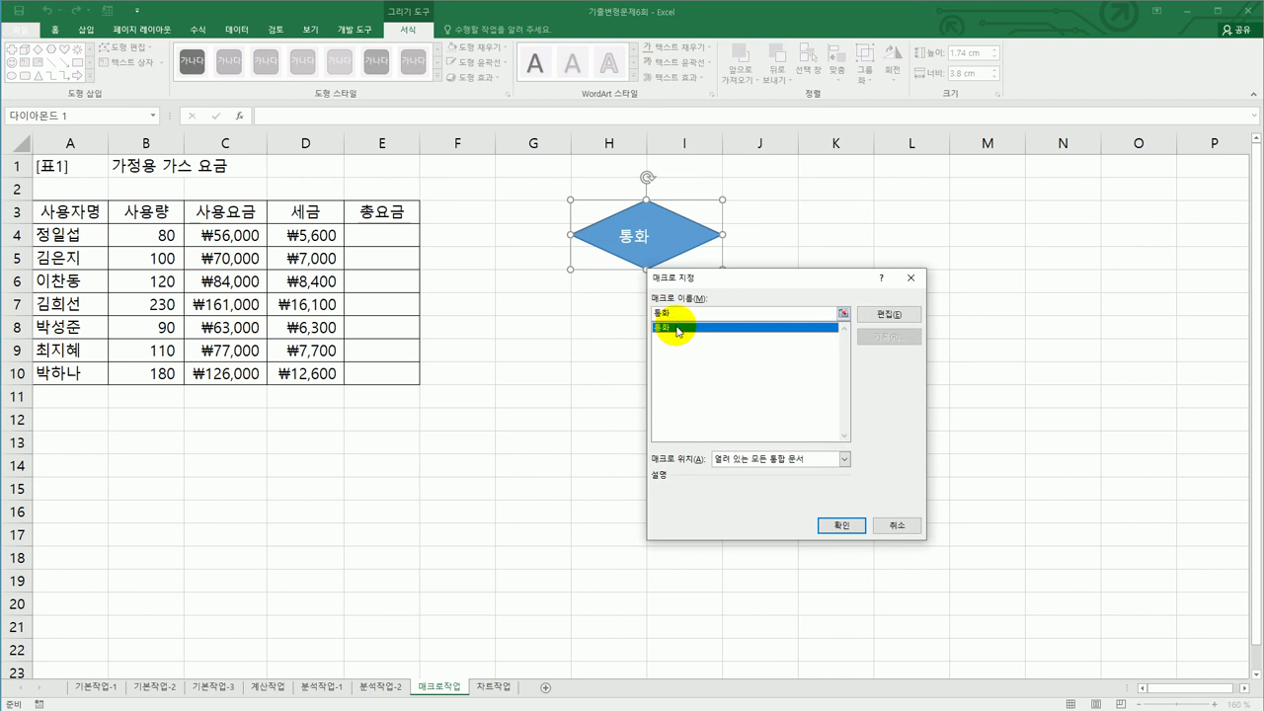
pyautogui.click(841, 525)
pyautogui.click(800, 396)
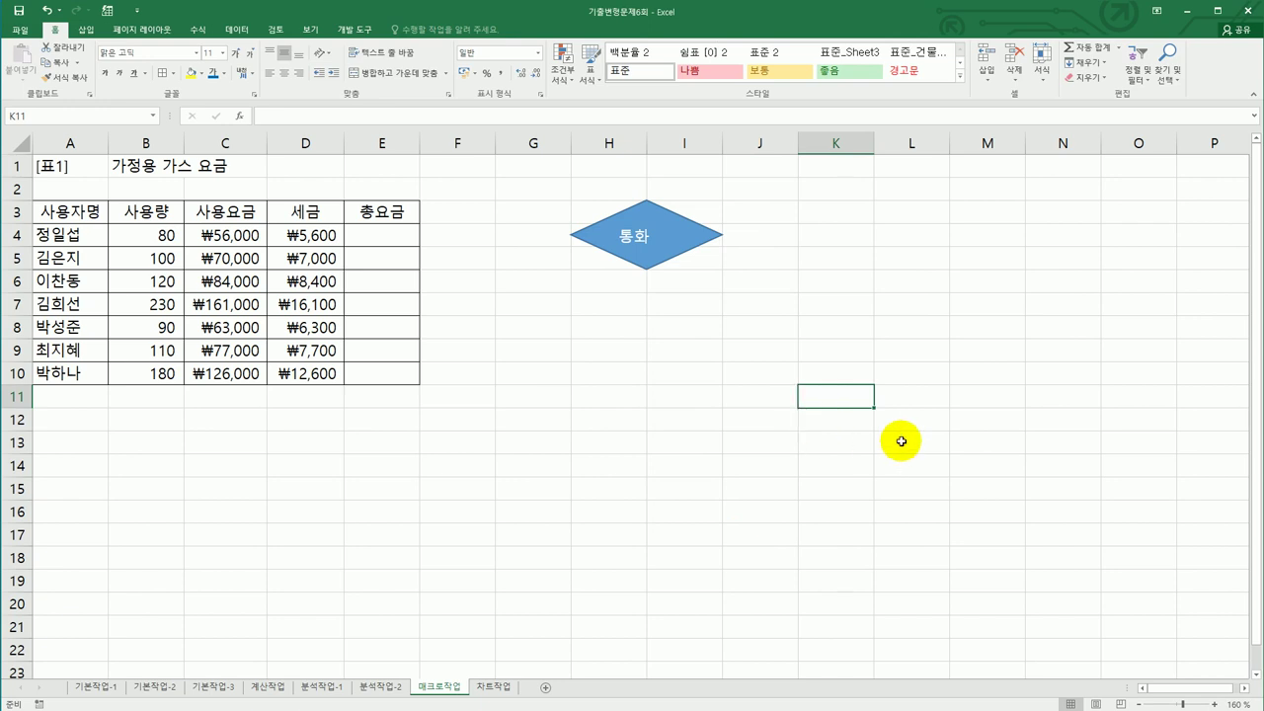
# Start recording a second macro named 총요금 in the current workbook.
pyautogui.click(351, 30)
pyautogui.click(94, 46)
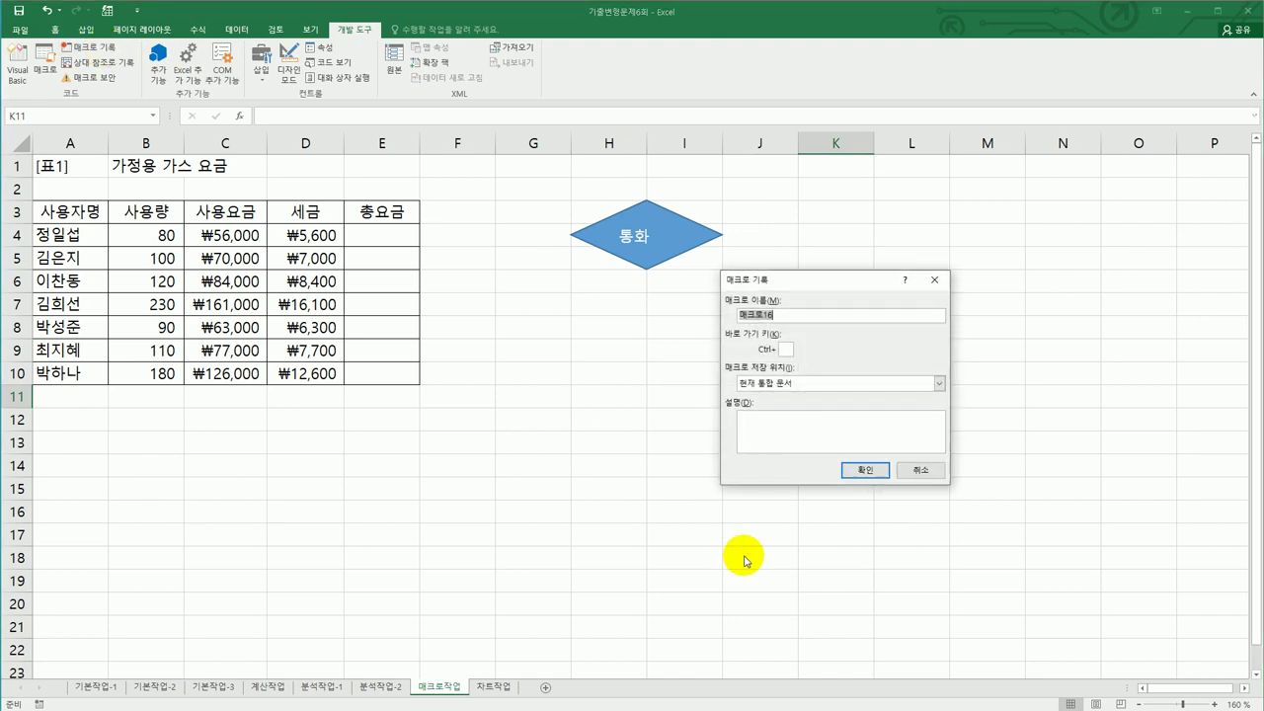
pyautogui.write('총요금')
pyautogui.click(863, 470)
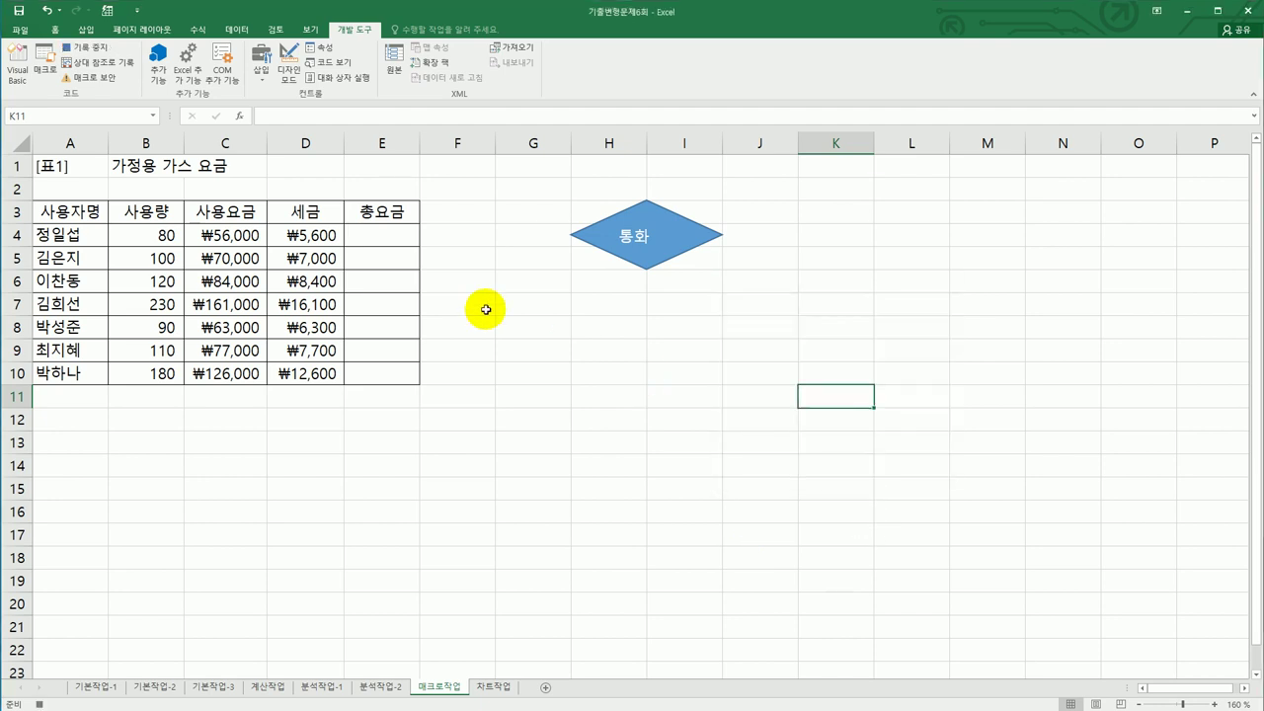
# Calculate 총요금 in E4 with the formula =C4+D4 and fill it down to E10.
pyautogui.click(391, 237)
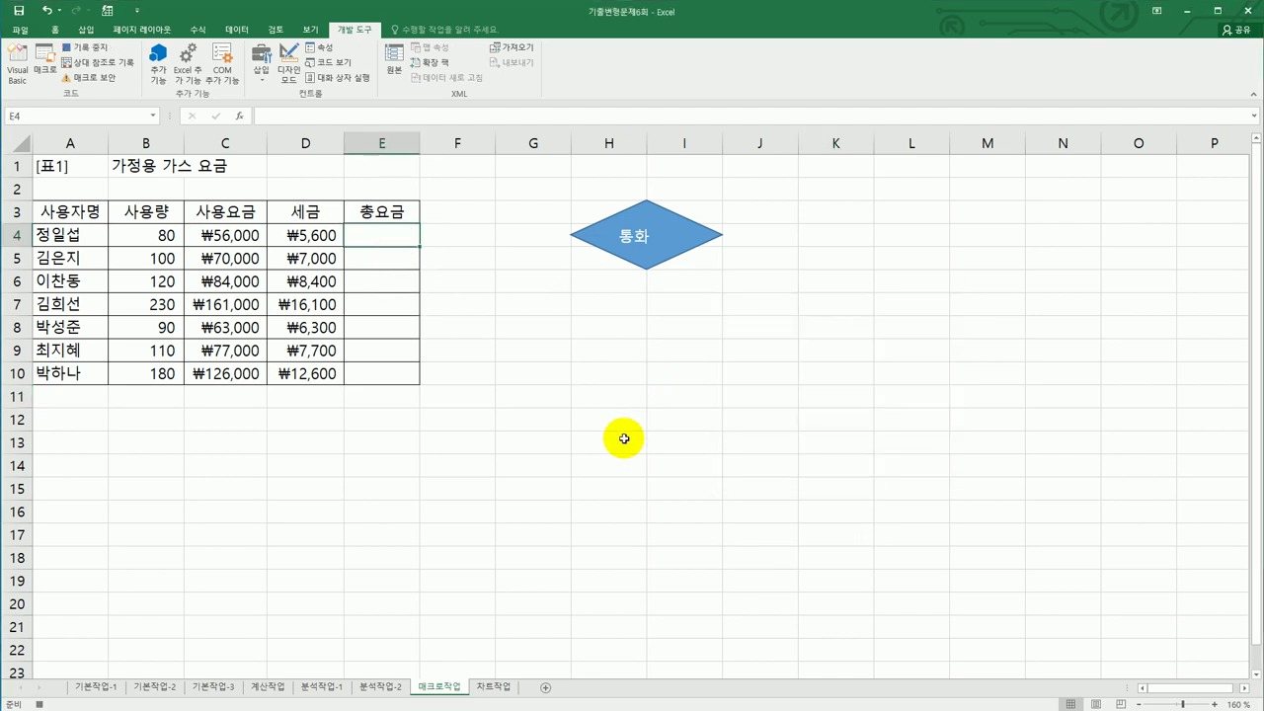
pyautogui.write('=')
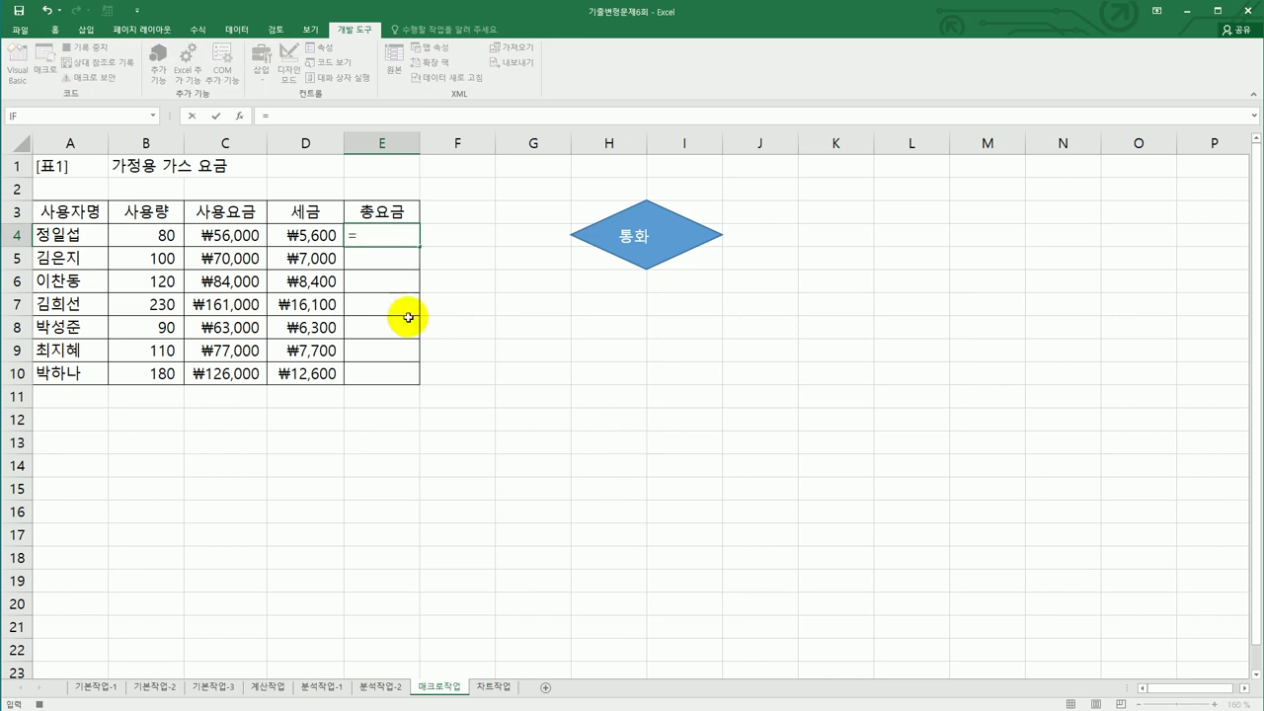
pyautogui.click(225, 235)
pyautogui.write('+')
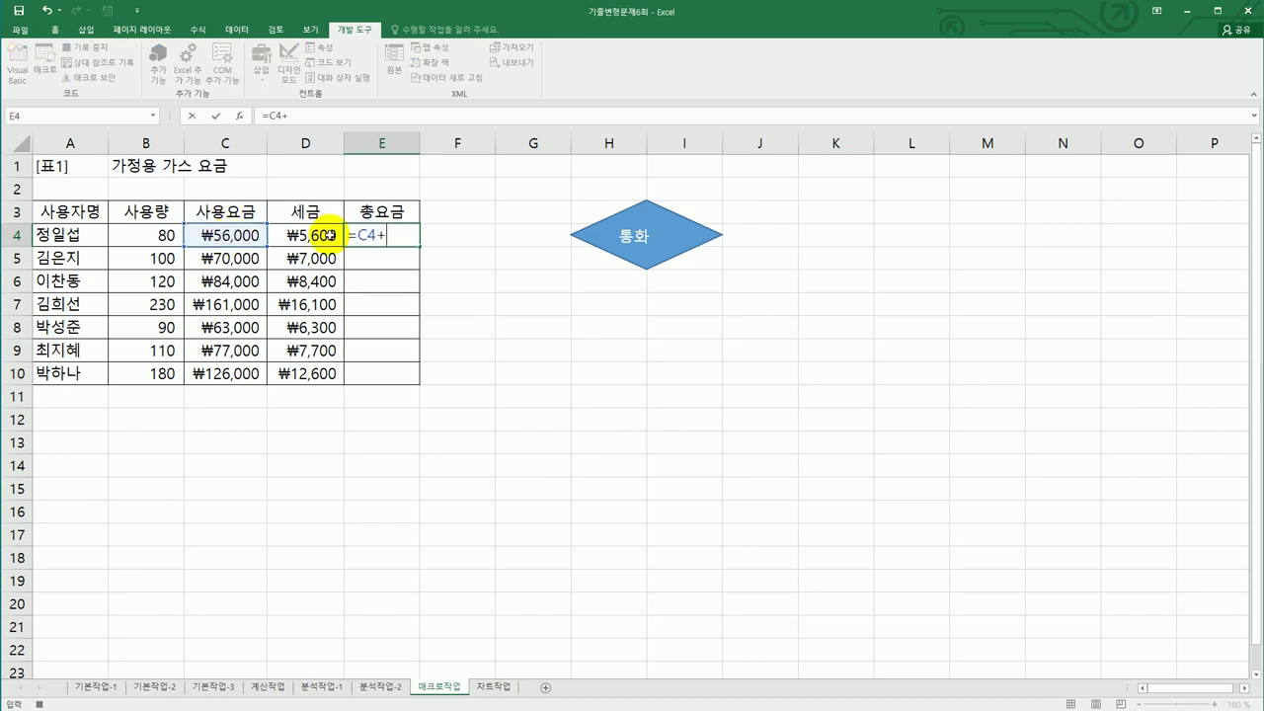
pyautogui.click(326, 235)
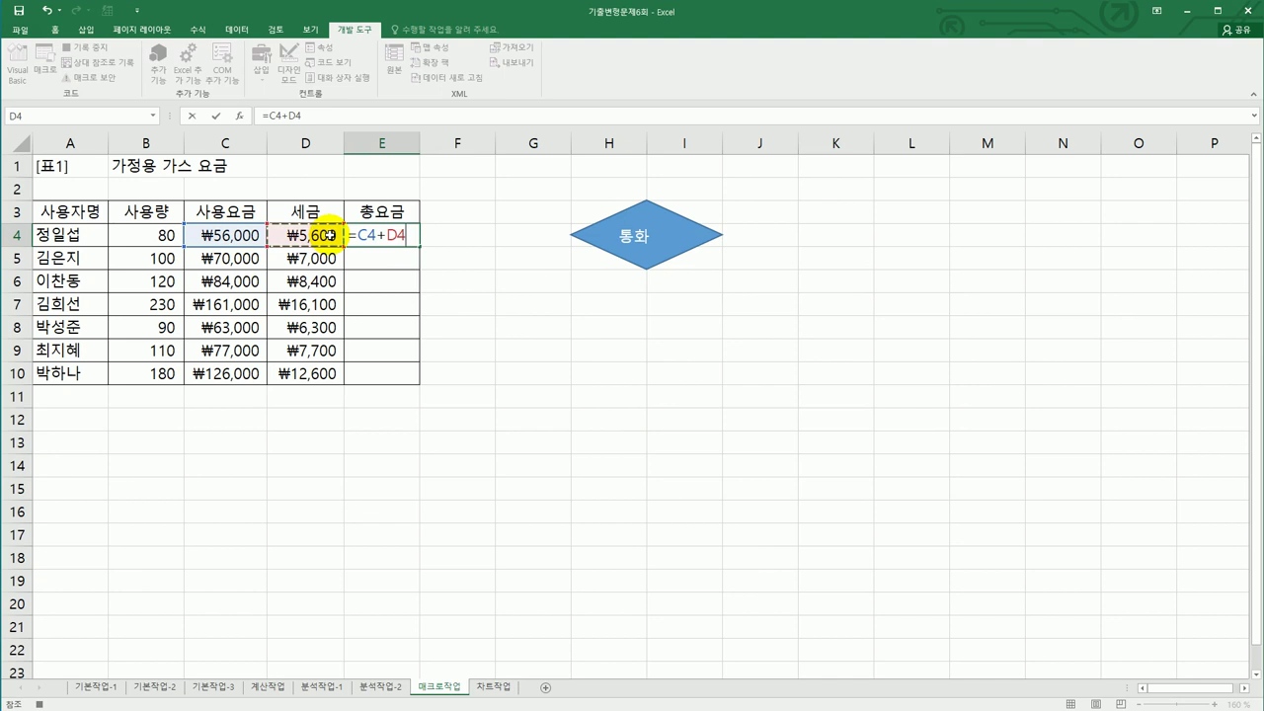
pyautogui.press('Return')
pyautogui.click(395, 235)
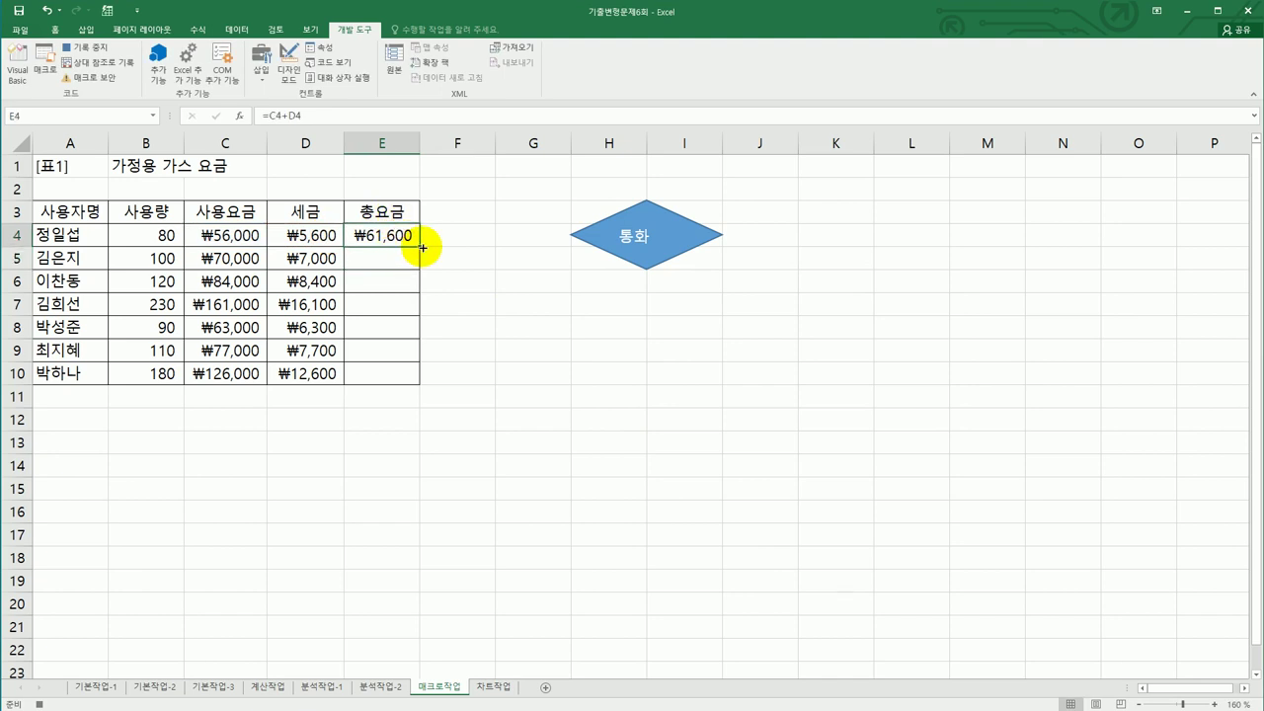
pyautogui.moveTo(419, 244); pyautogui.dragTo(418, 384)
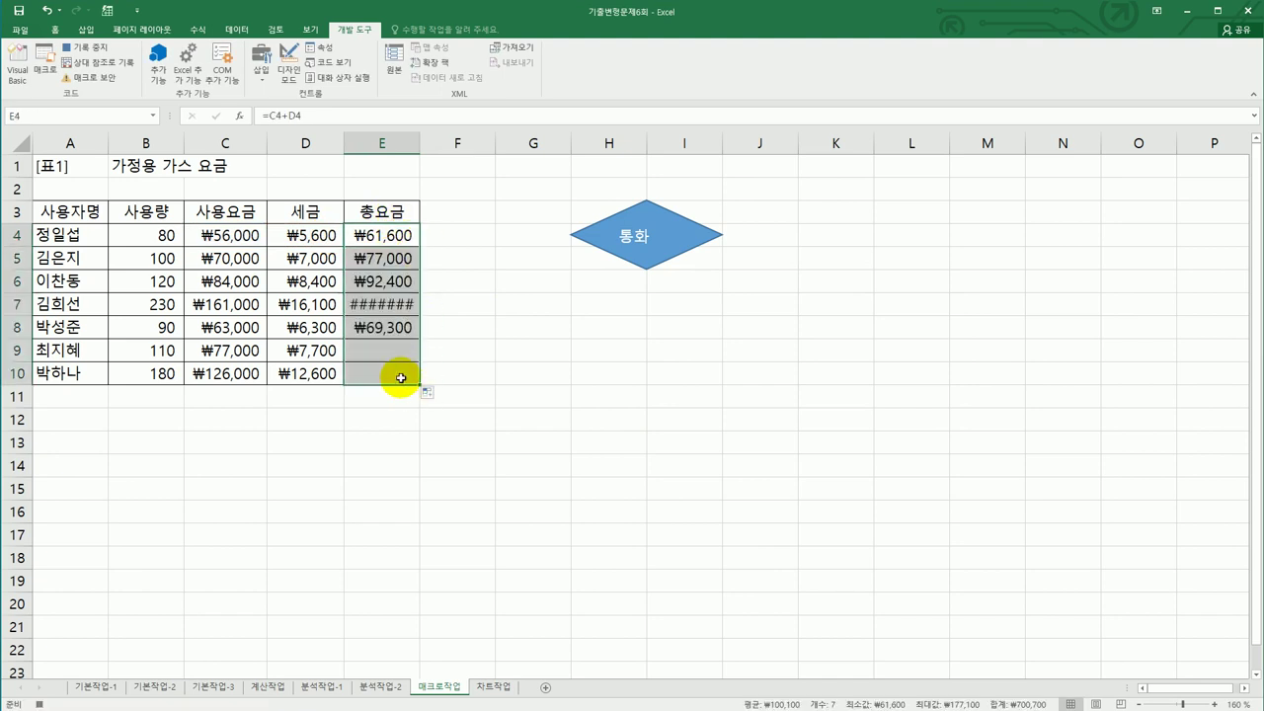
# Auto-fit the width of column E to its values and stop the macro recording.
pyautogui.click(399, 377)
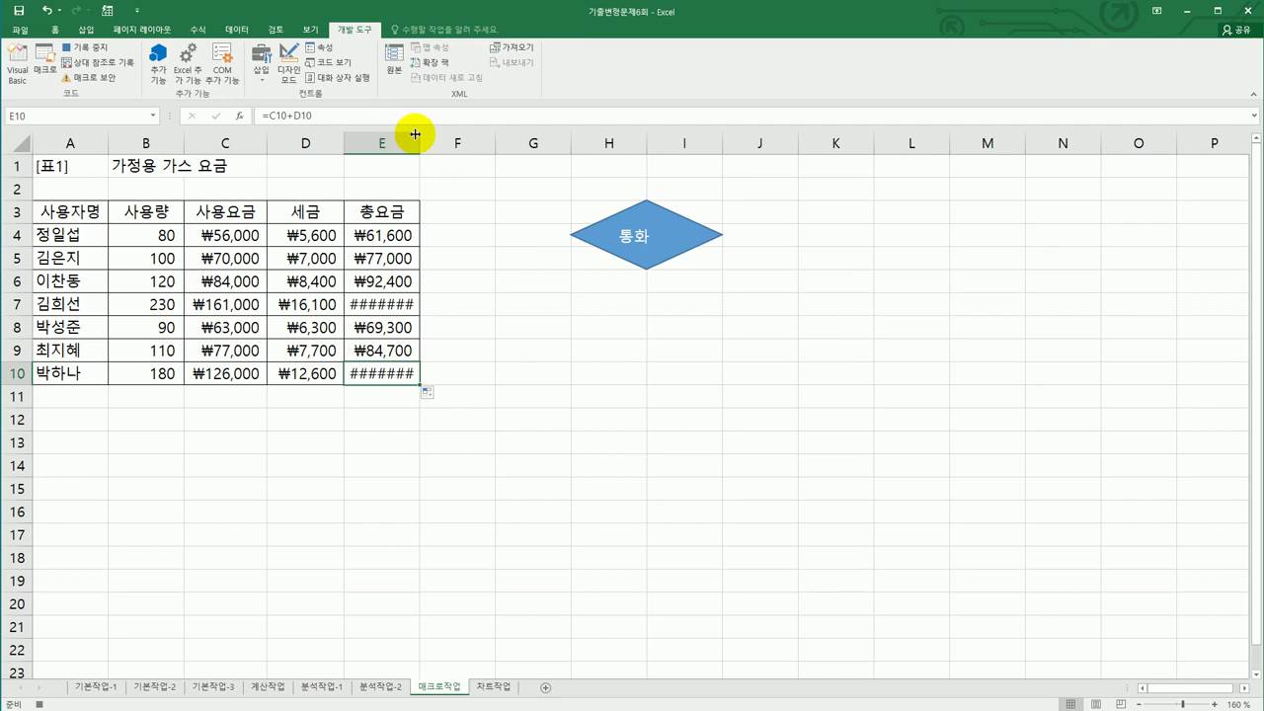
pyautogui.doubleClick(415, 135)
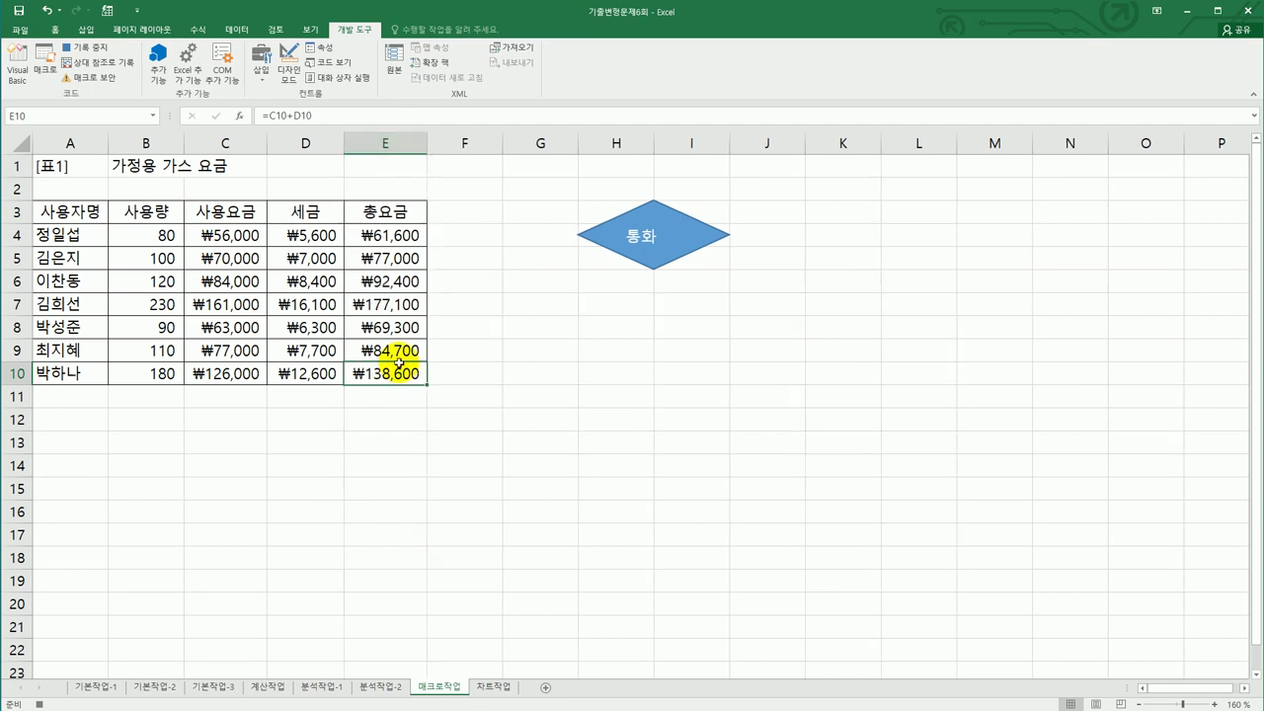
pyautogui.click(96, 47)
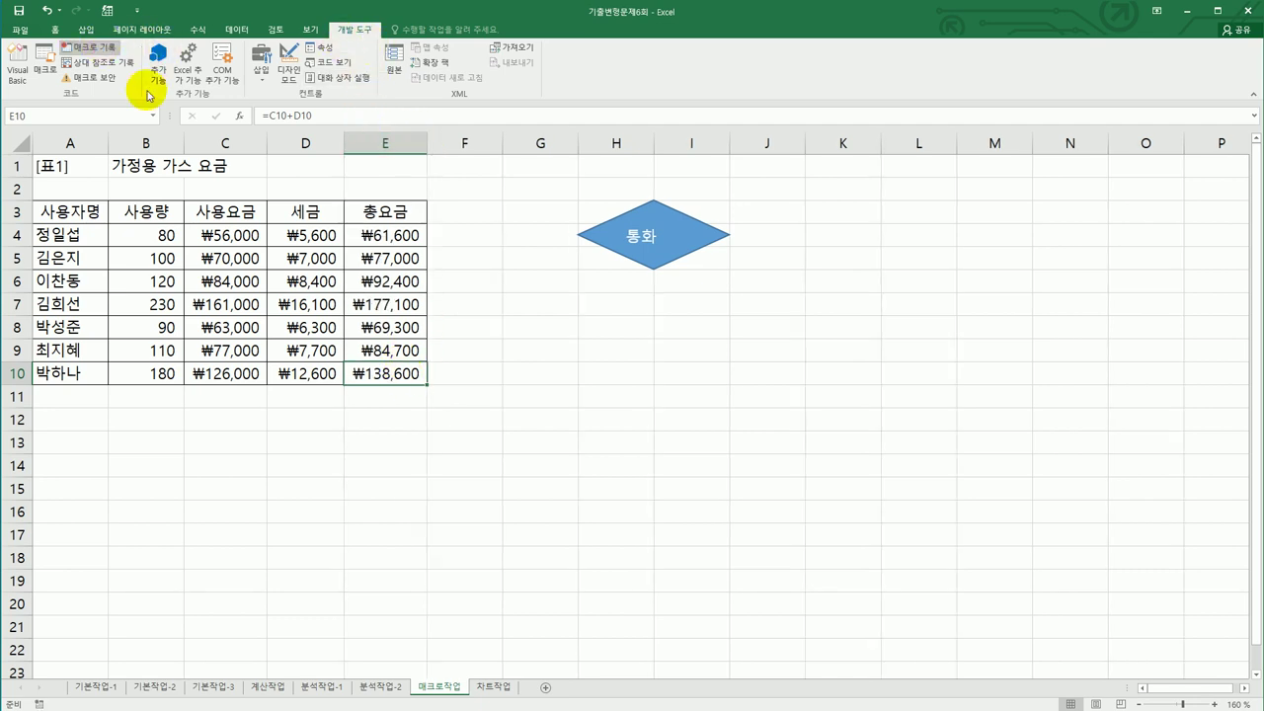
pyautogui.click(541, 542)
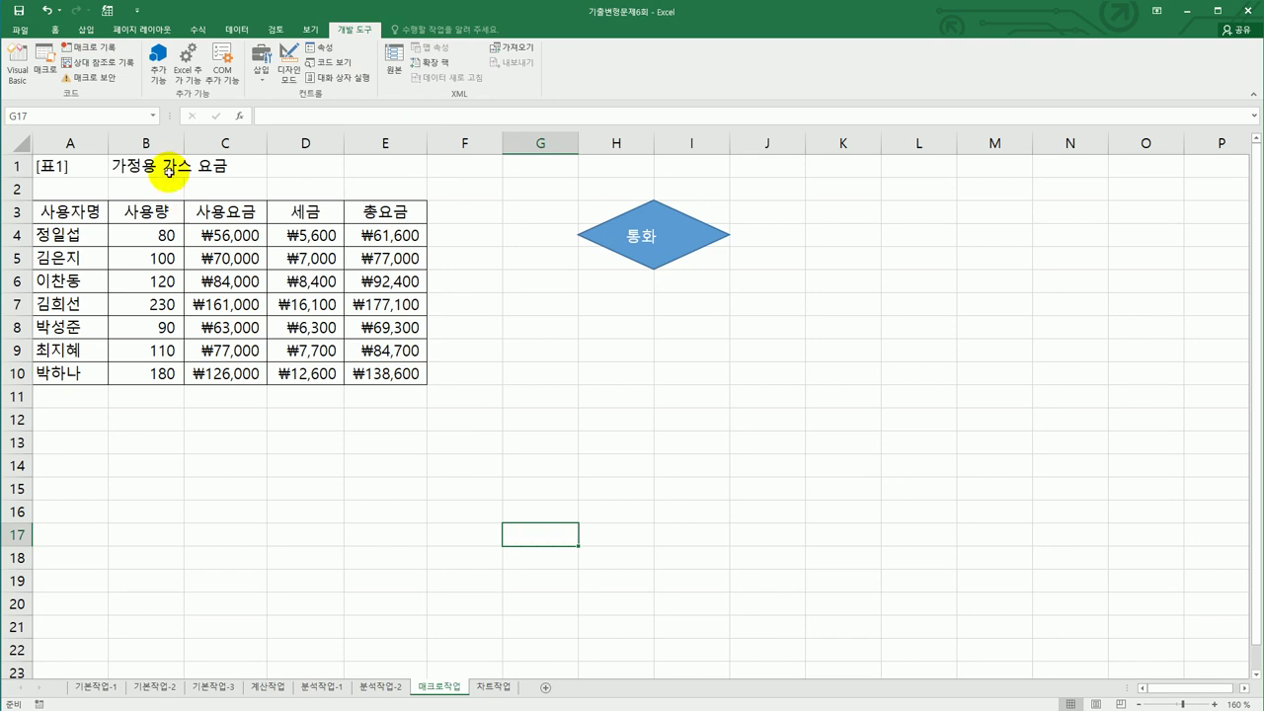
# Draw a basic plaque (배지) shape over H7:I8, about 3.77 cm wide and 1.14 cm high, with the text 총요금.
pyautogui.click(86, 30)
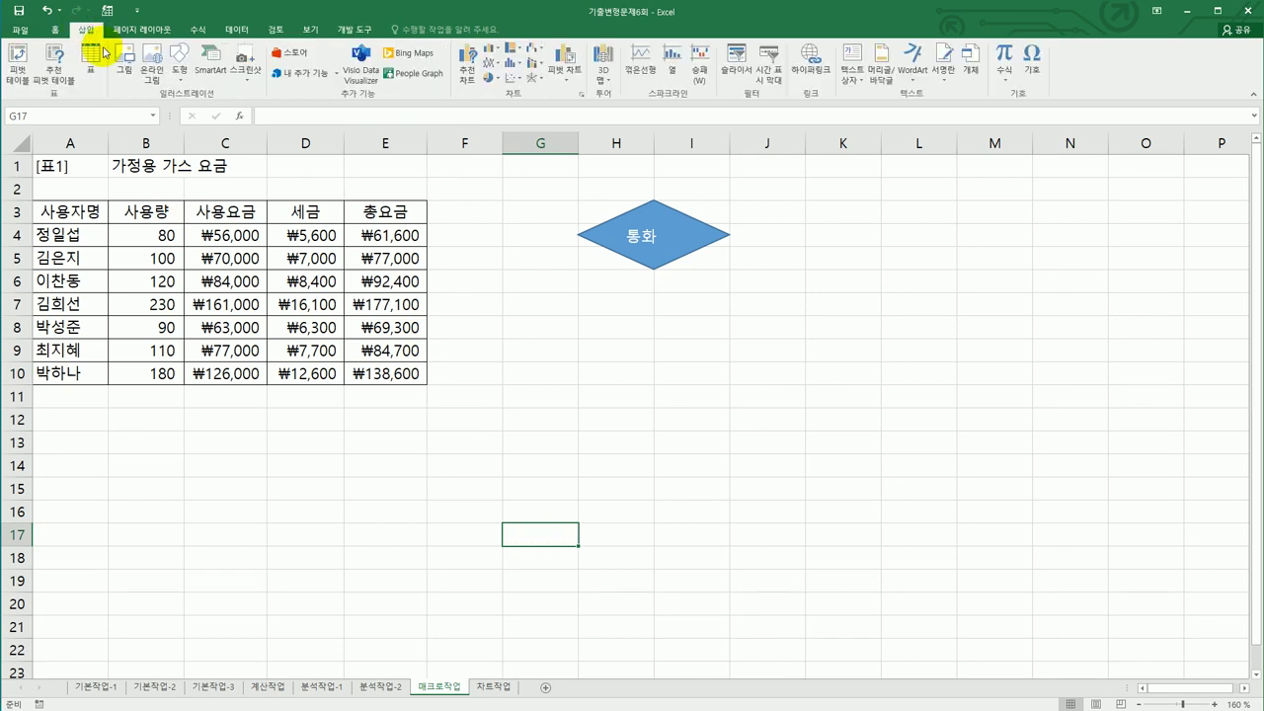
pyautogui.click(182, 77)
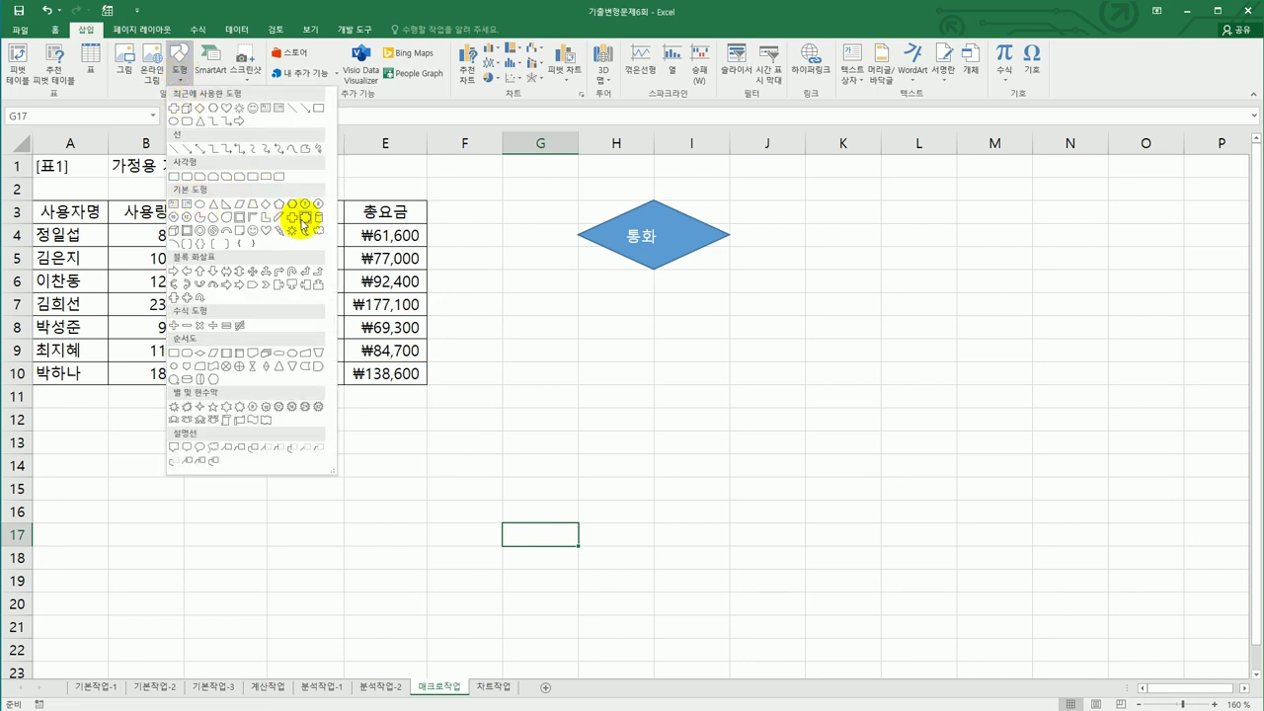
pyautogui.click(304, 217)
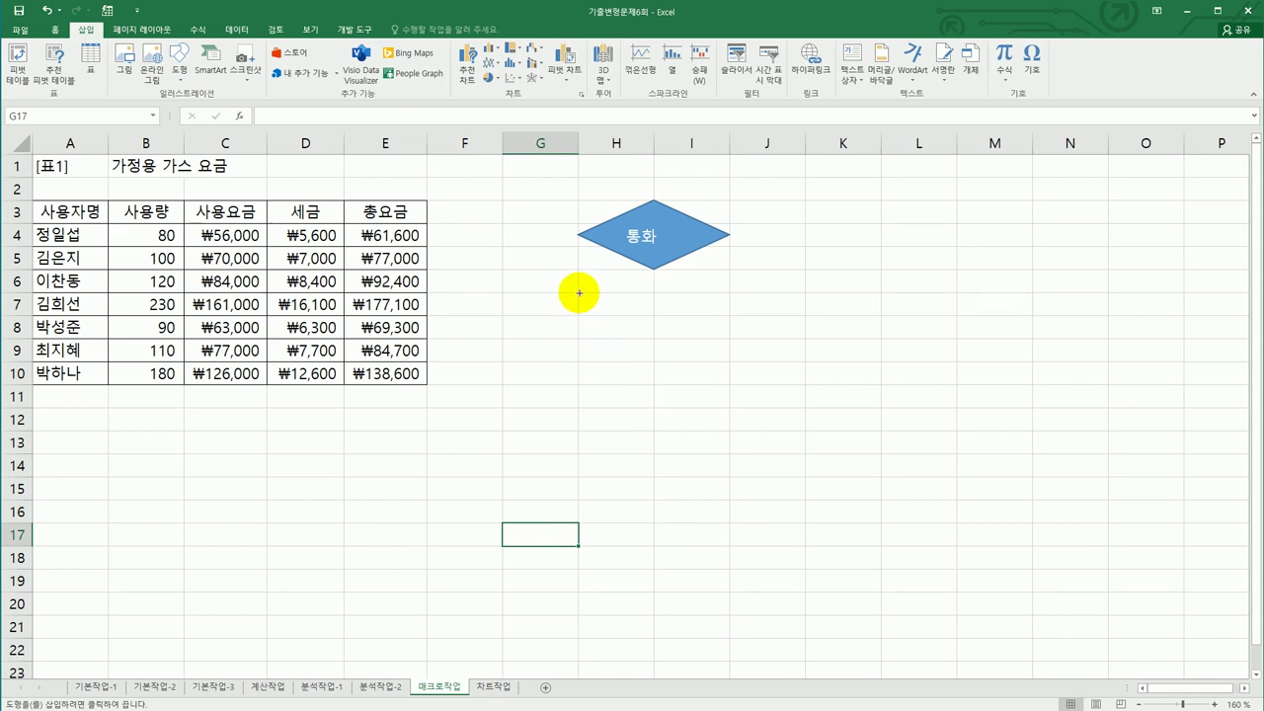
pyautogui.moveTo(579, 293)
pyautogui.mouseDown()
pyautogui.moveTo(705, 310)
pyautogui.moveTo(706, 352)
pyautogui.moveTo(702, 340)
pyautogui.mouseUp()
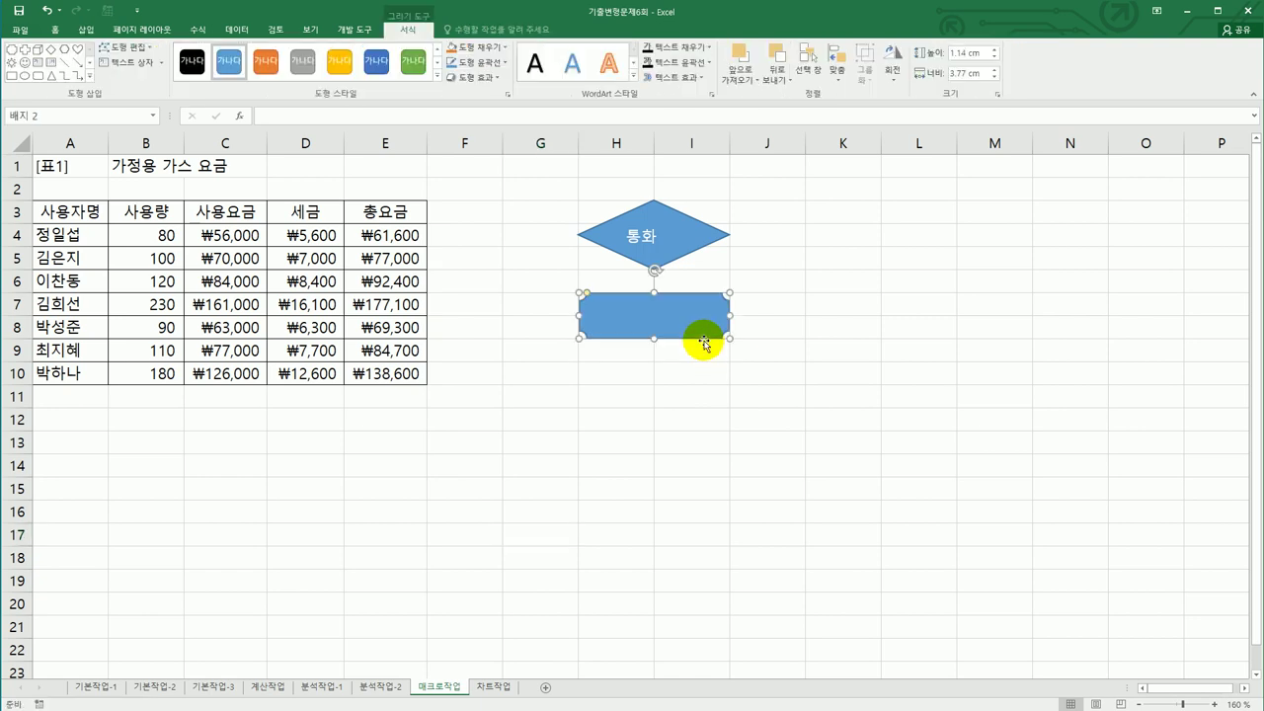
pyautogui.moveTo(764, 212); pyautogui.dragTo(766, 256)
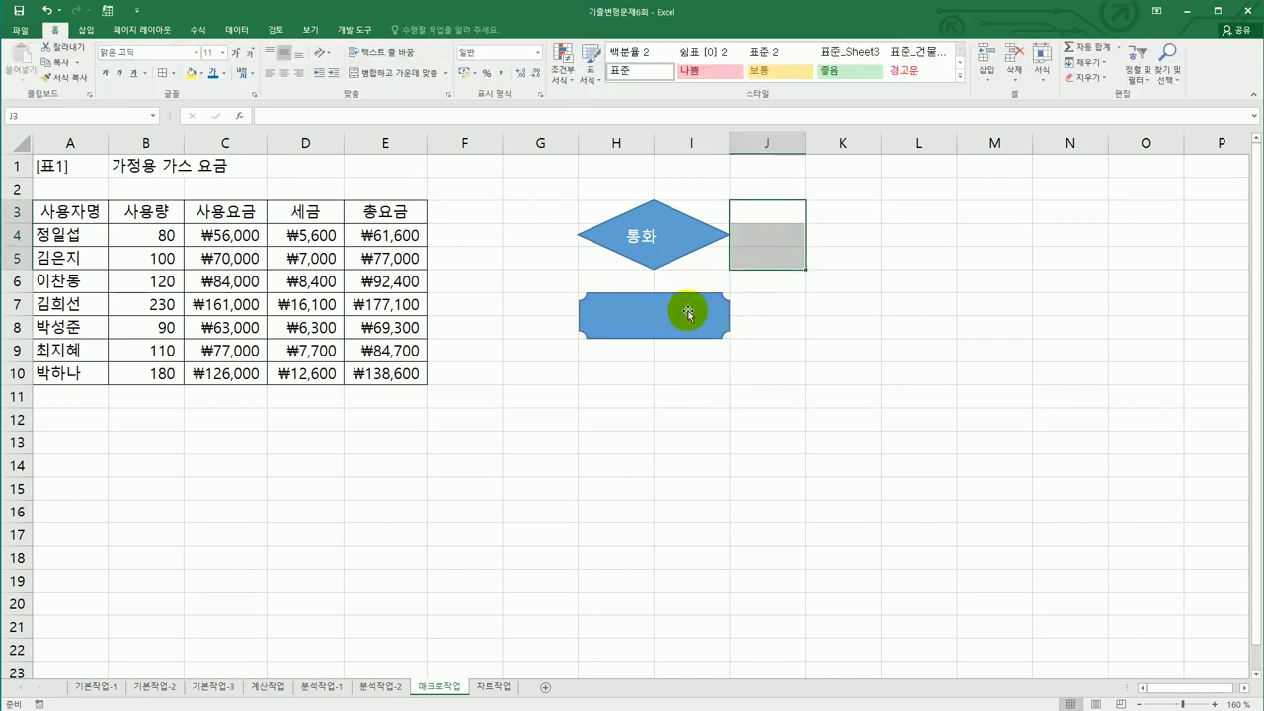
pyautogui.click(688, 314)
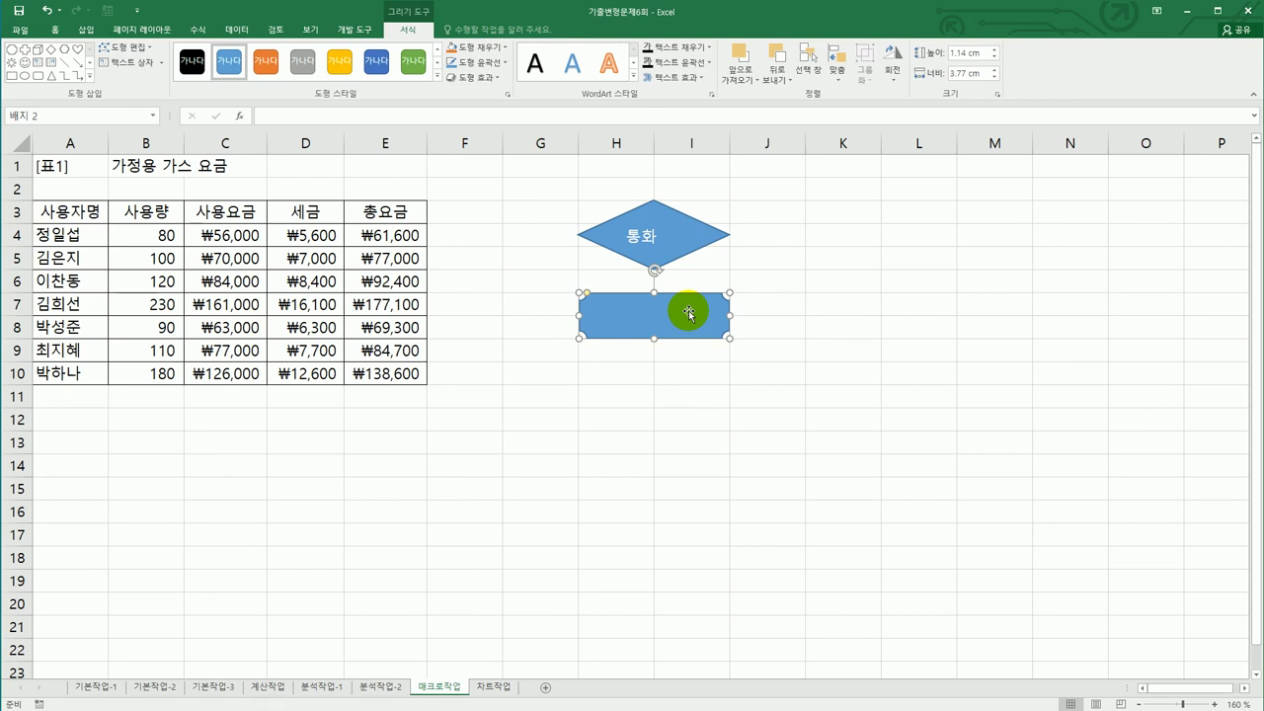
pyautogui.write('총요ㄱ')
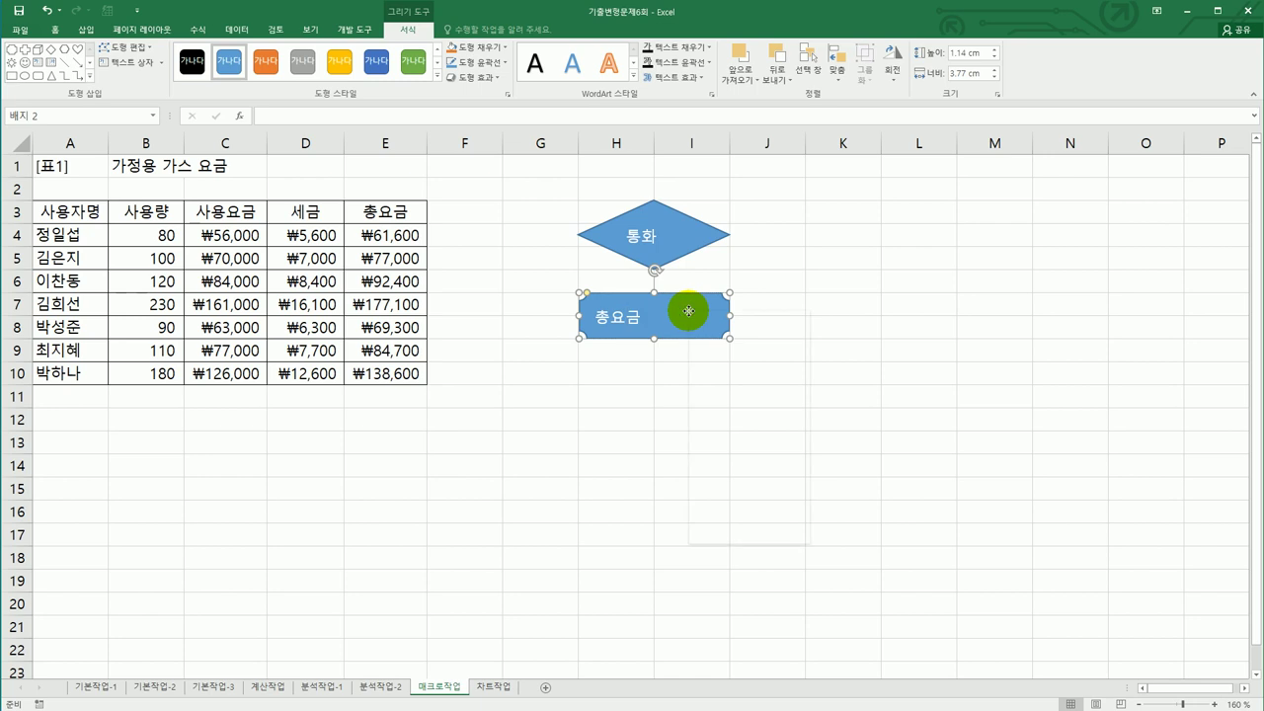
# Assign the 총요금 macro to the plaque shape and deselect the shape.
pyautogui.rightClick(688, 314)
pyautogui.click(724, 486)
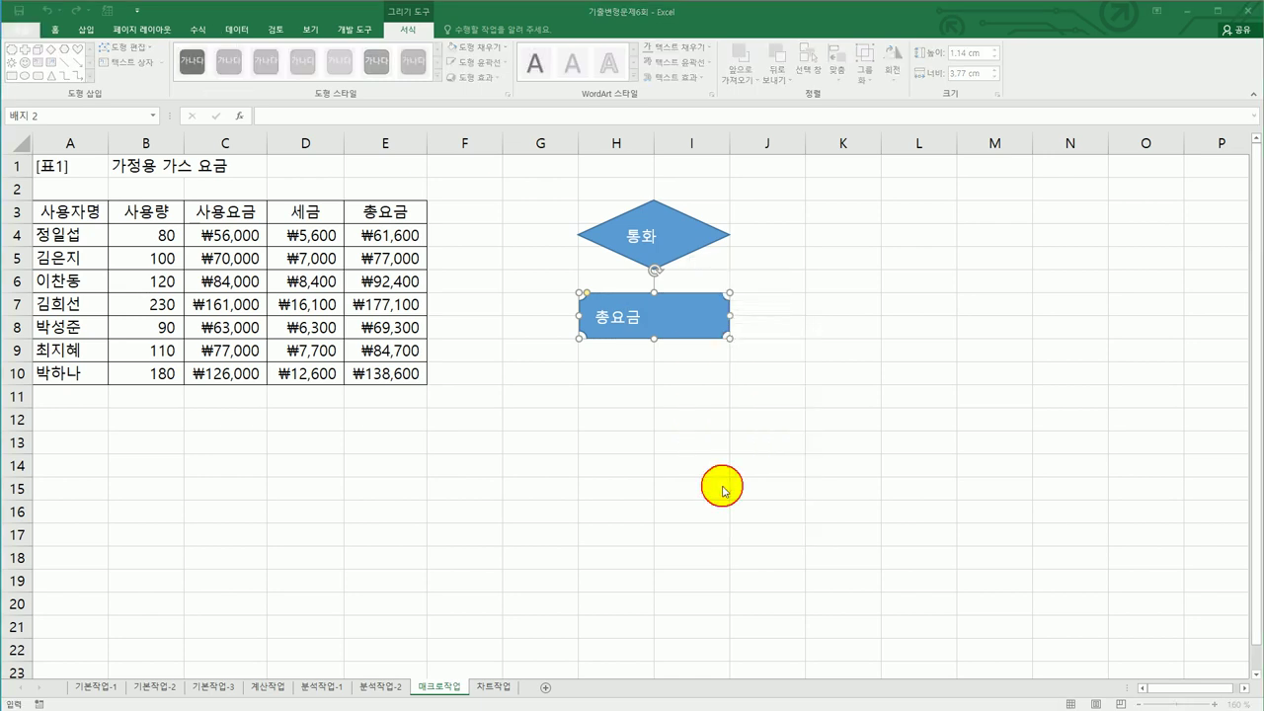
pyautogui.click(620, 400)
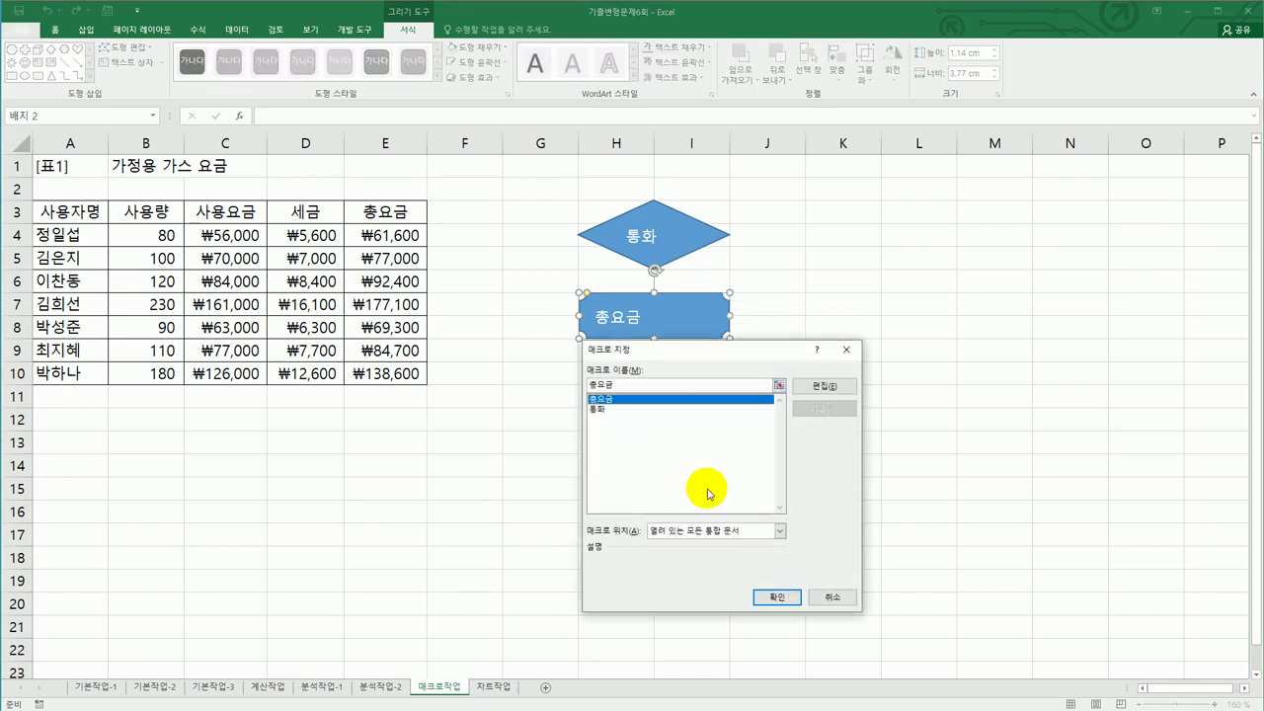
pyautogui.click(777, 598)
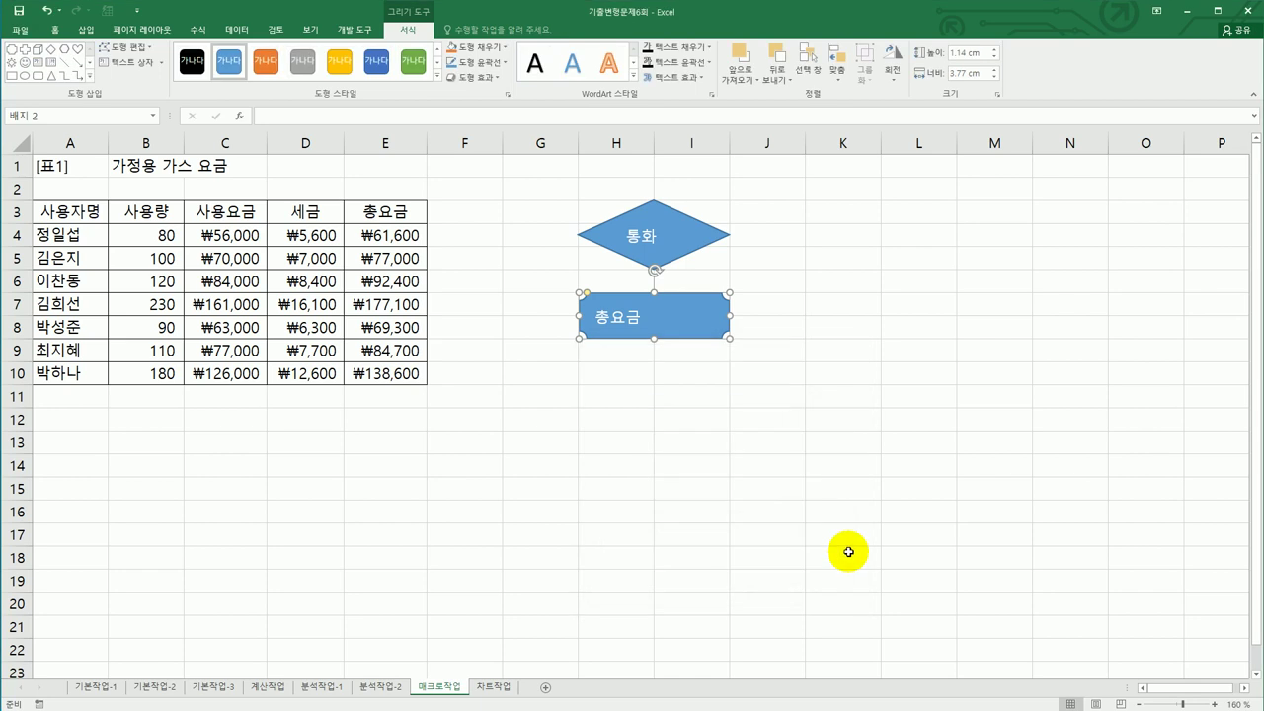
pyautogui.click(847, 550)
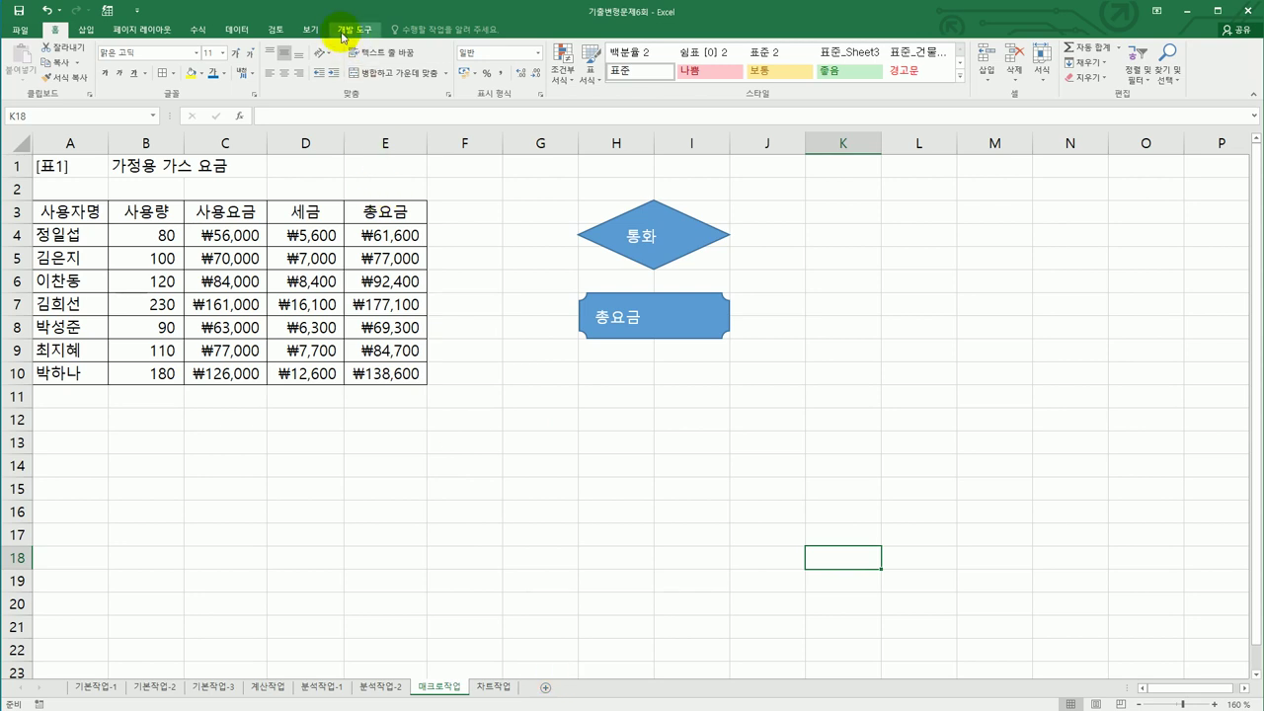
# On the 차트작업 sheet, add the 주택예금 data in D3:D8 to the chart as a new series.
pyautogui.click(499, 683)
pyautogui.click(840, 480)
pyautogui.scroll(-2, 844, 559)
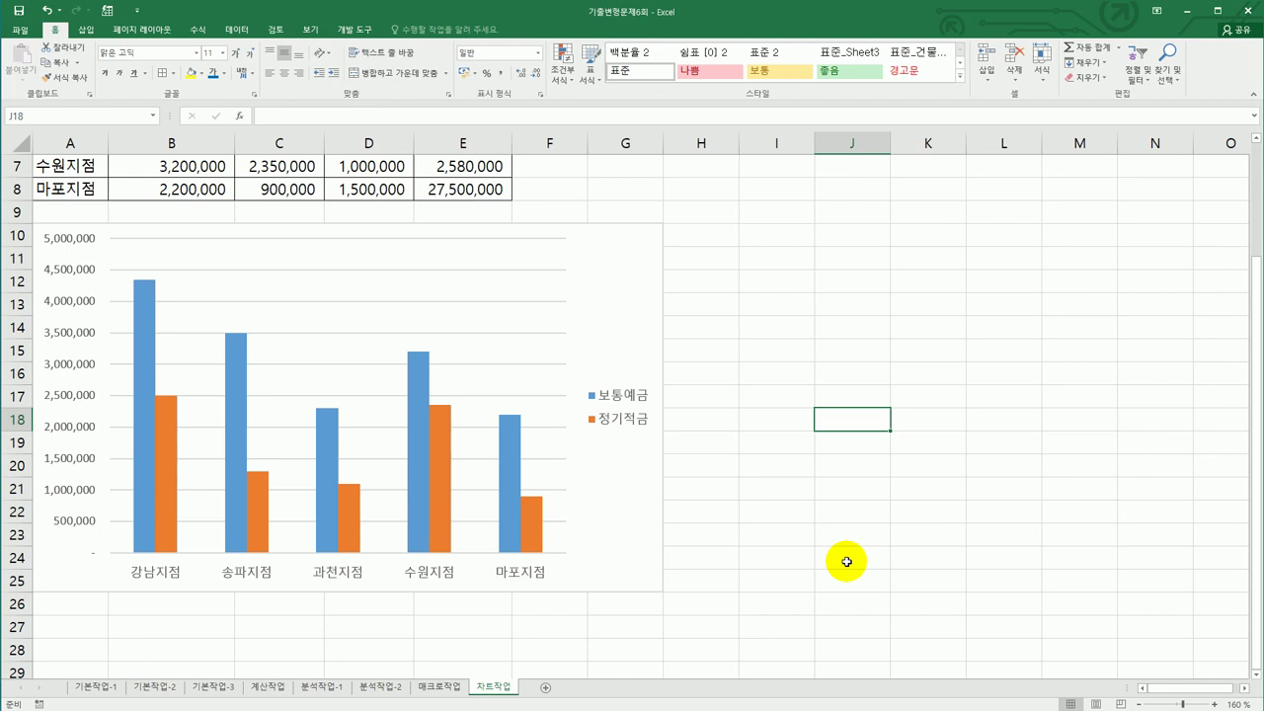
pyautogui.scroll(2, 820, 561)
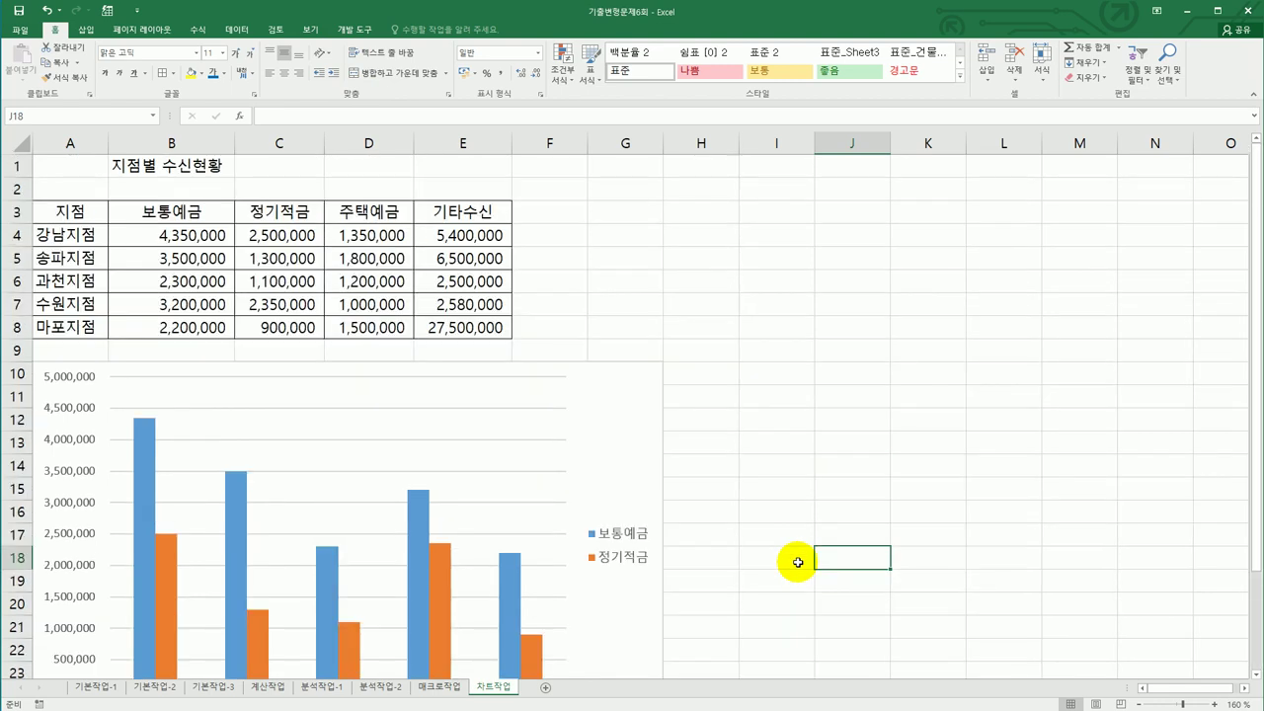
pyautogui.moveTo(373, 212); pyautogui.dragTo(383, 327)
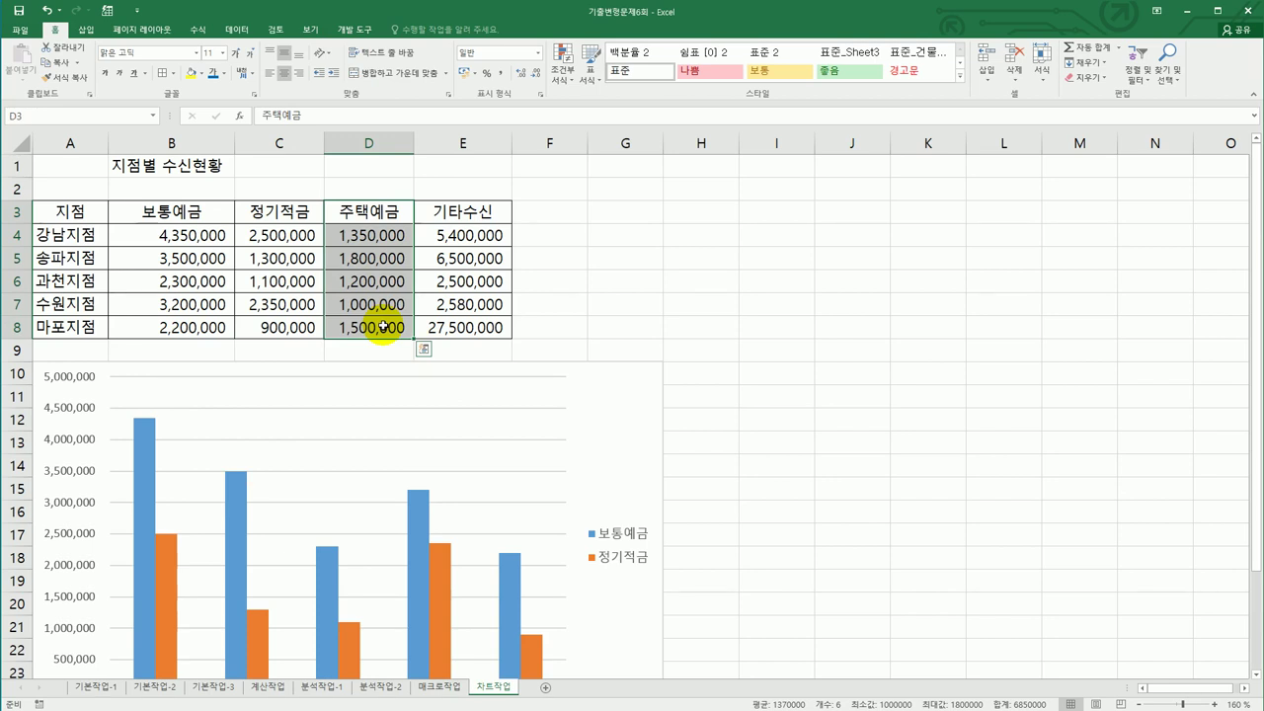
pyautogui.hotkey('ctrl', 'c')
pyautogui.click(620, 459)
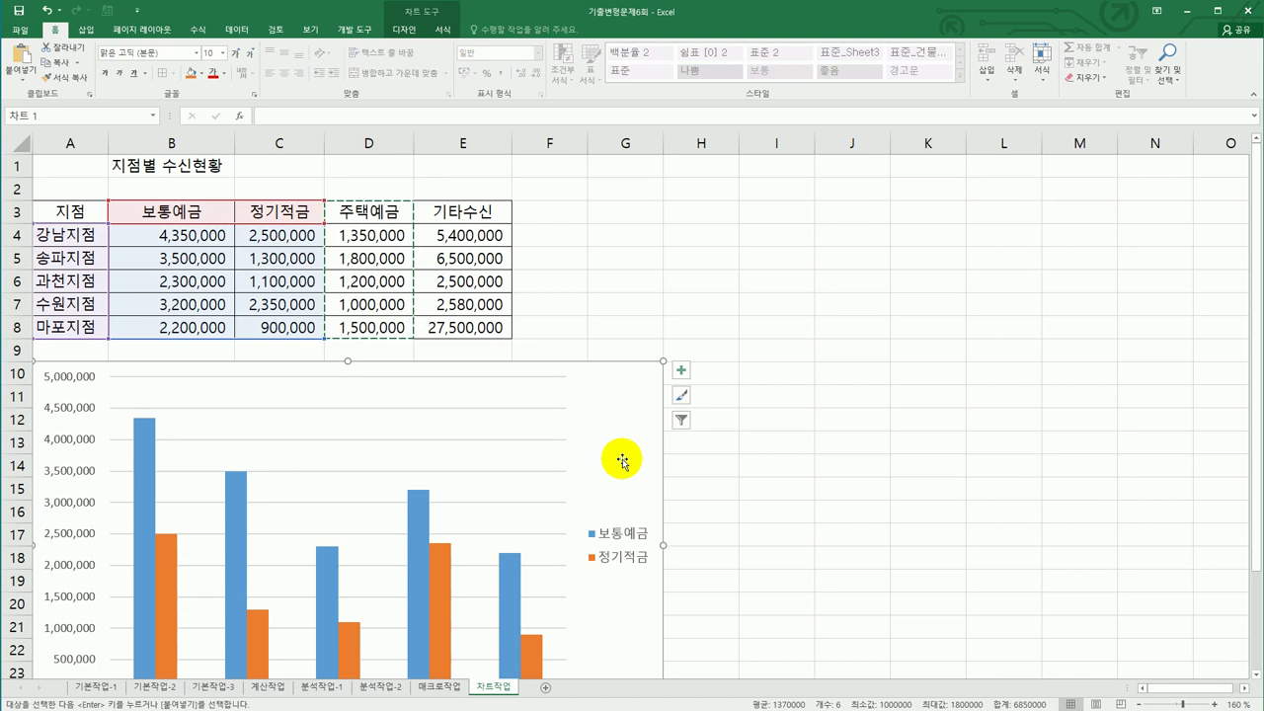
pyautogui.hotkey('ctrl', 'v')
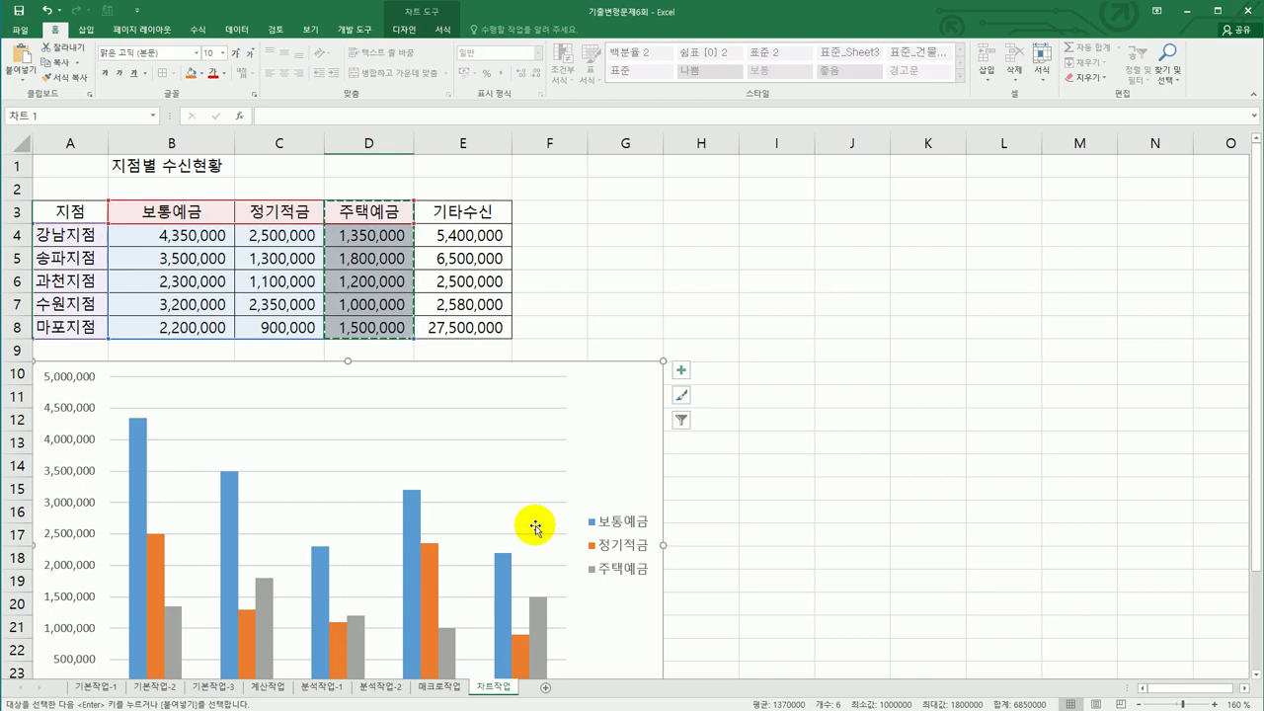
# Change the 보통예금 series to a line with markers (표식이 있는 꺾은선형) plotted on the secondary axis.
pyautogui.click(146, 462)
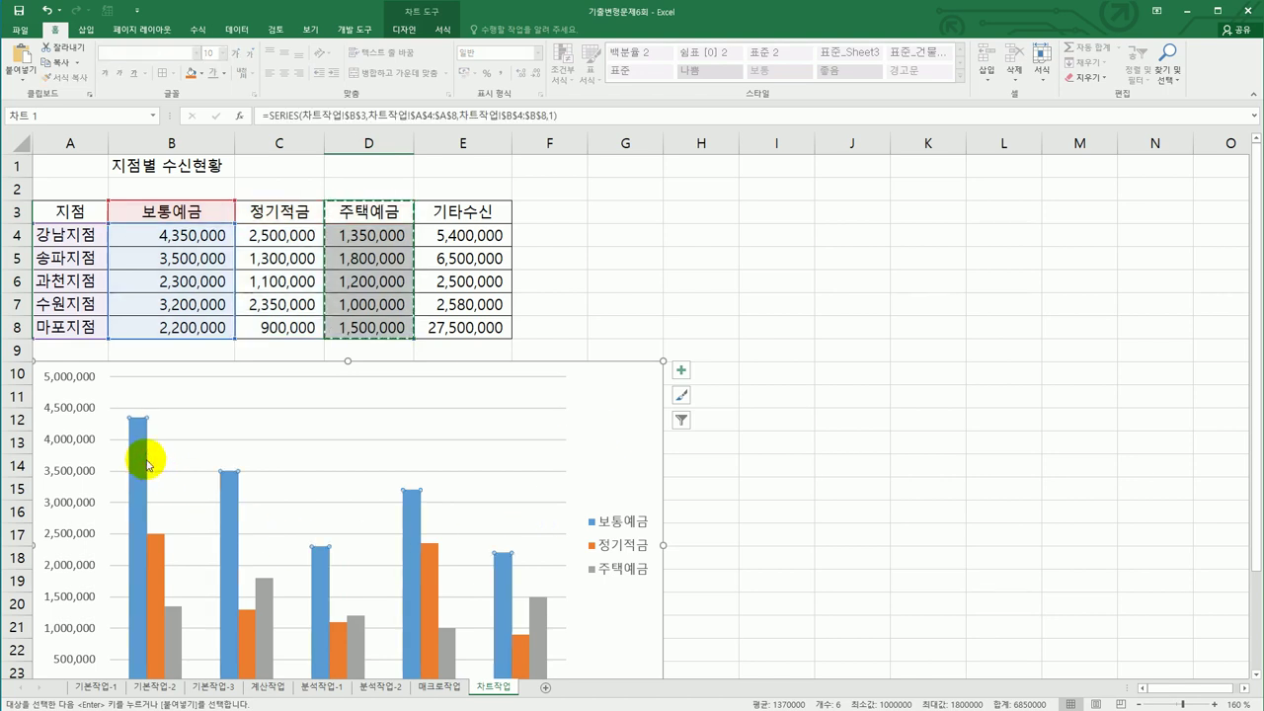
pyautogui.rightClick(143, 443)
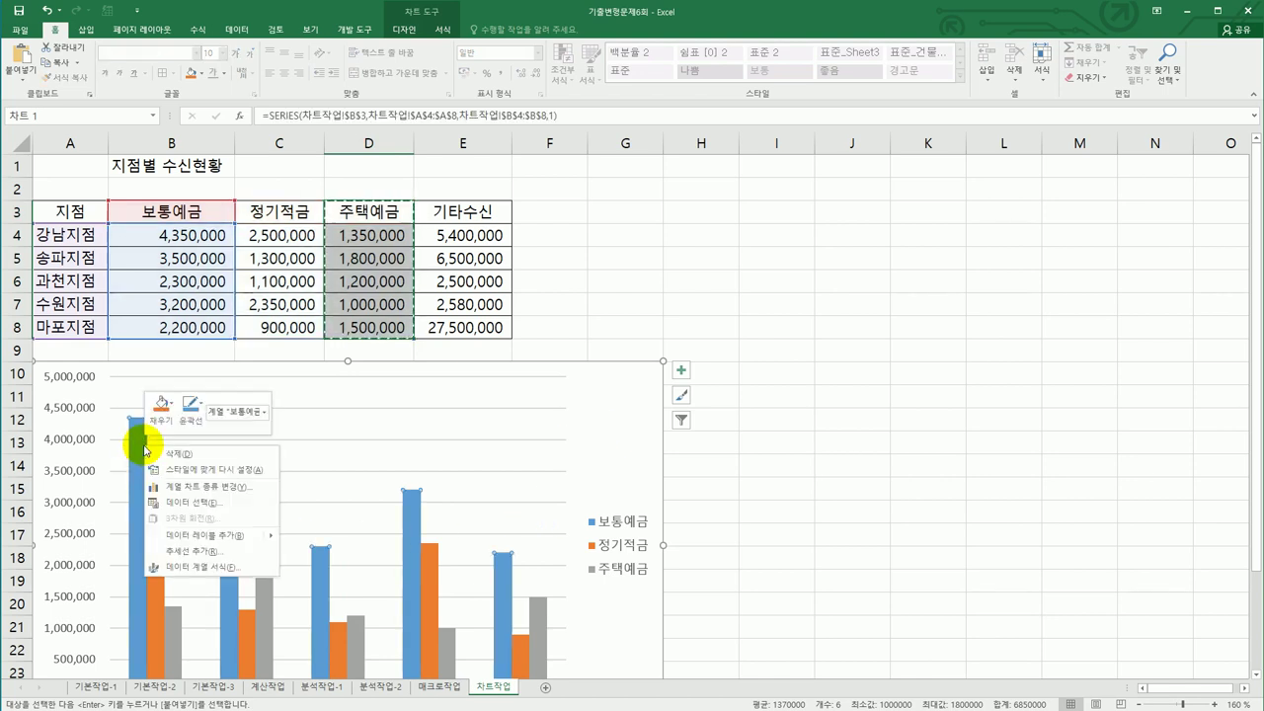
pyautogui.click(226, 487)
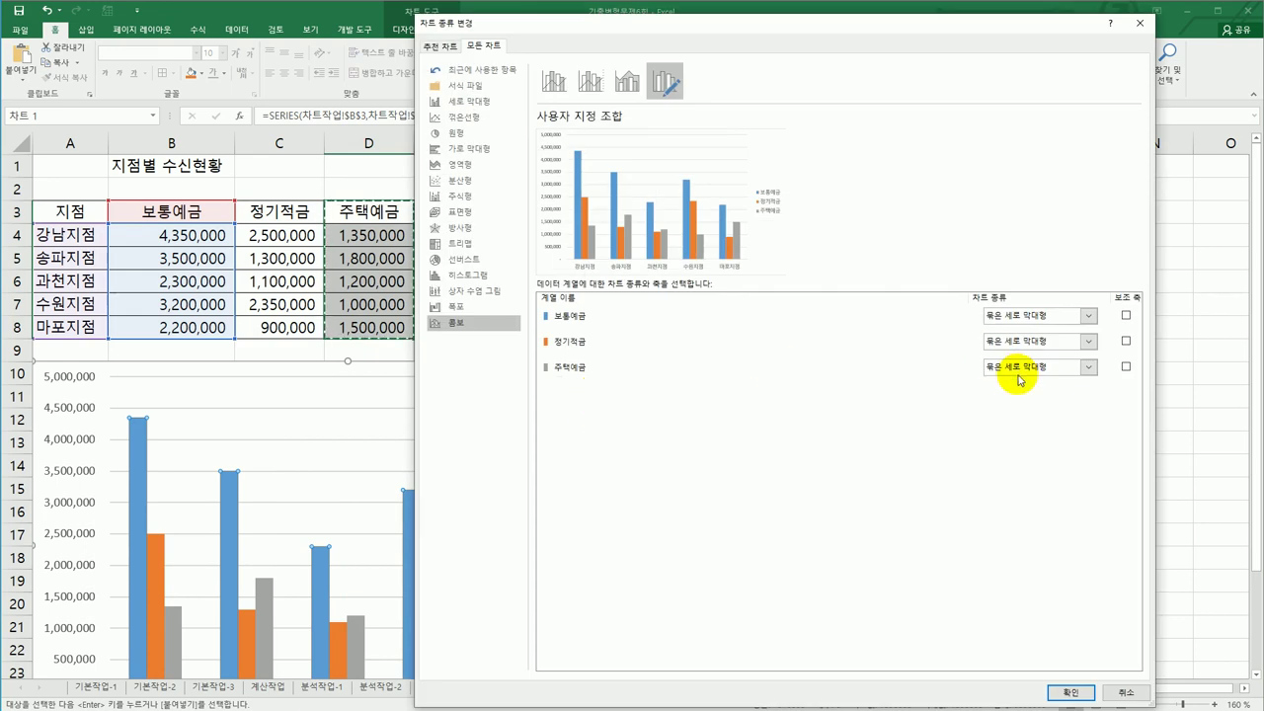
pyautogui.click(1088, 316)
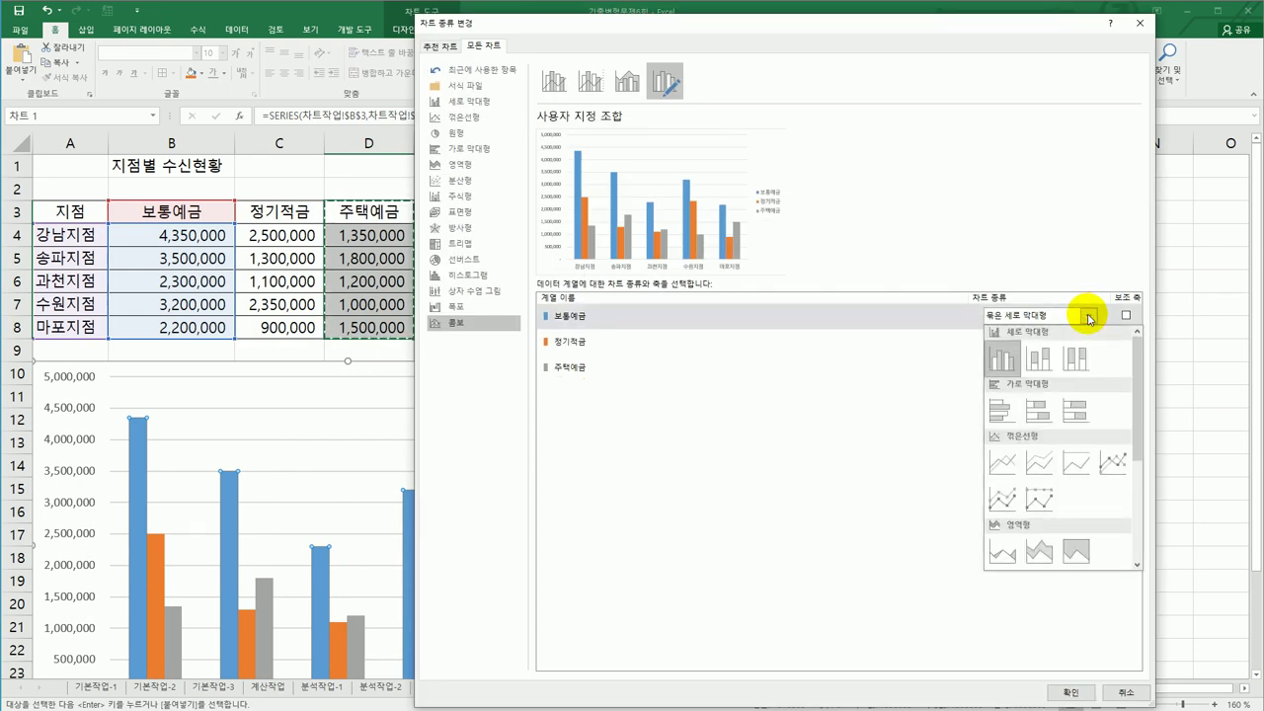
pyautogui.click(1111, 462)
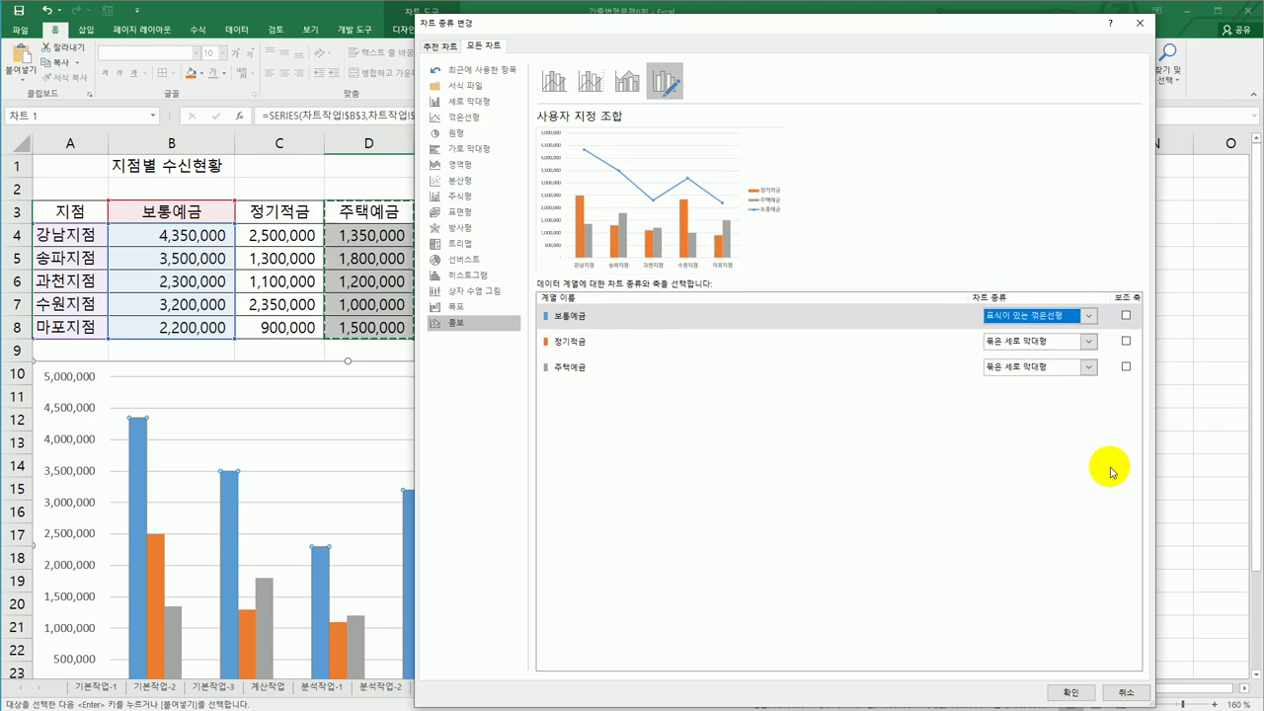
pyautogui.click(1125, 316)
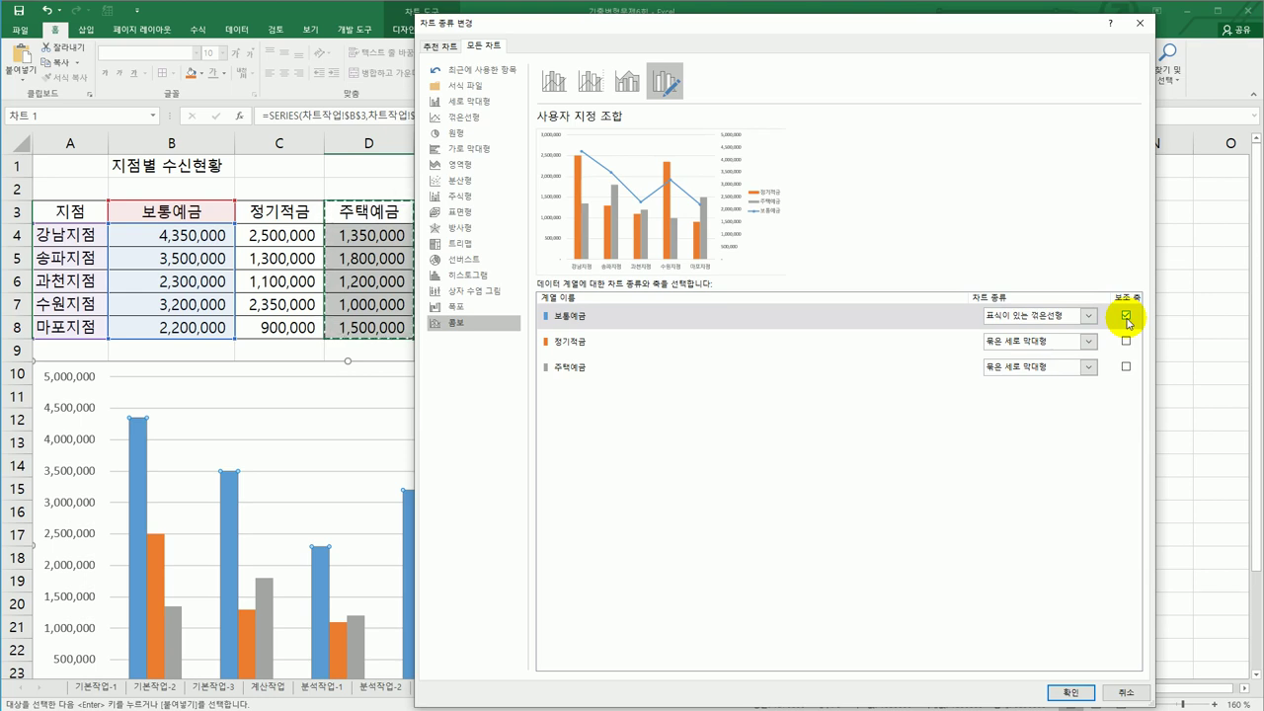
pyautogui.click(1068, 690)
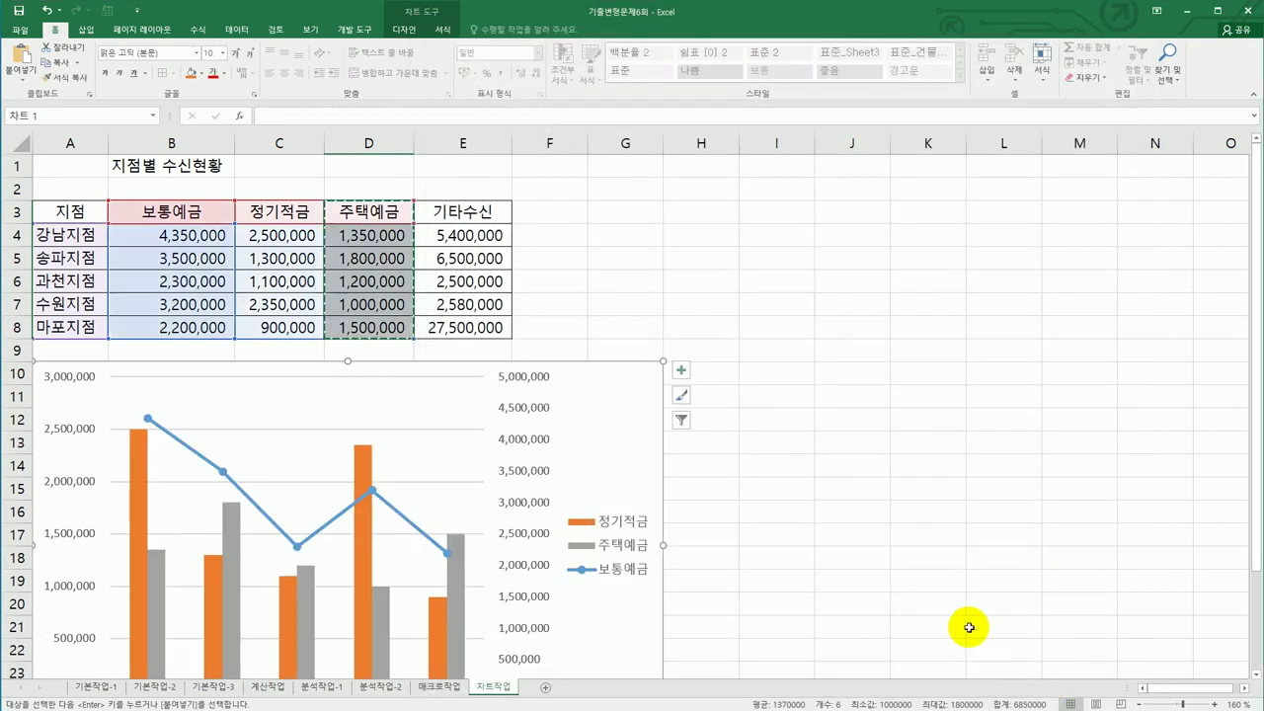
# Add a chart title element to the combo chart.
pyautogui.scroll(-2, 955, 589)
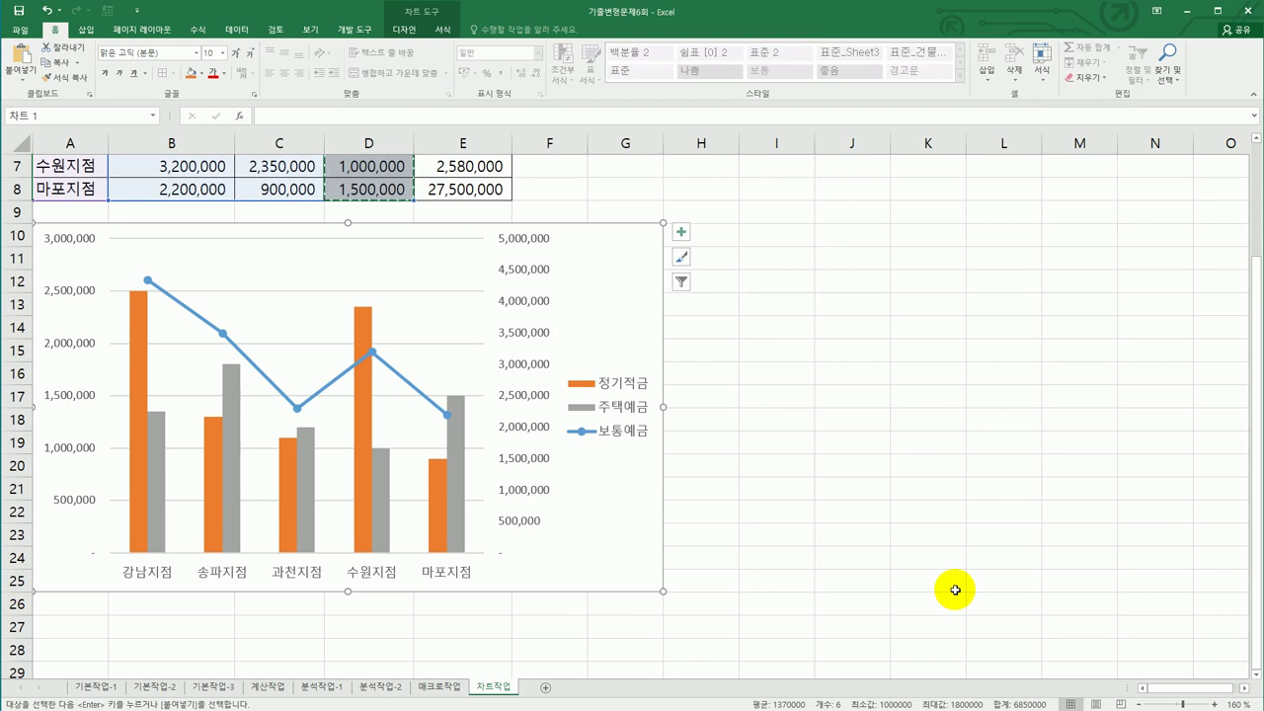
pyautogui.click(678, 234)
pyautogui.click(756, 270)
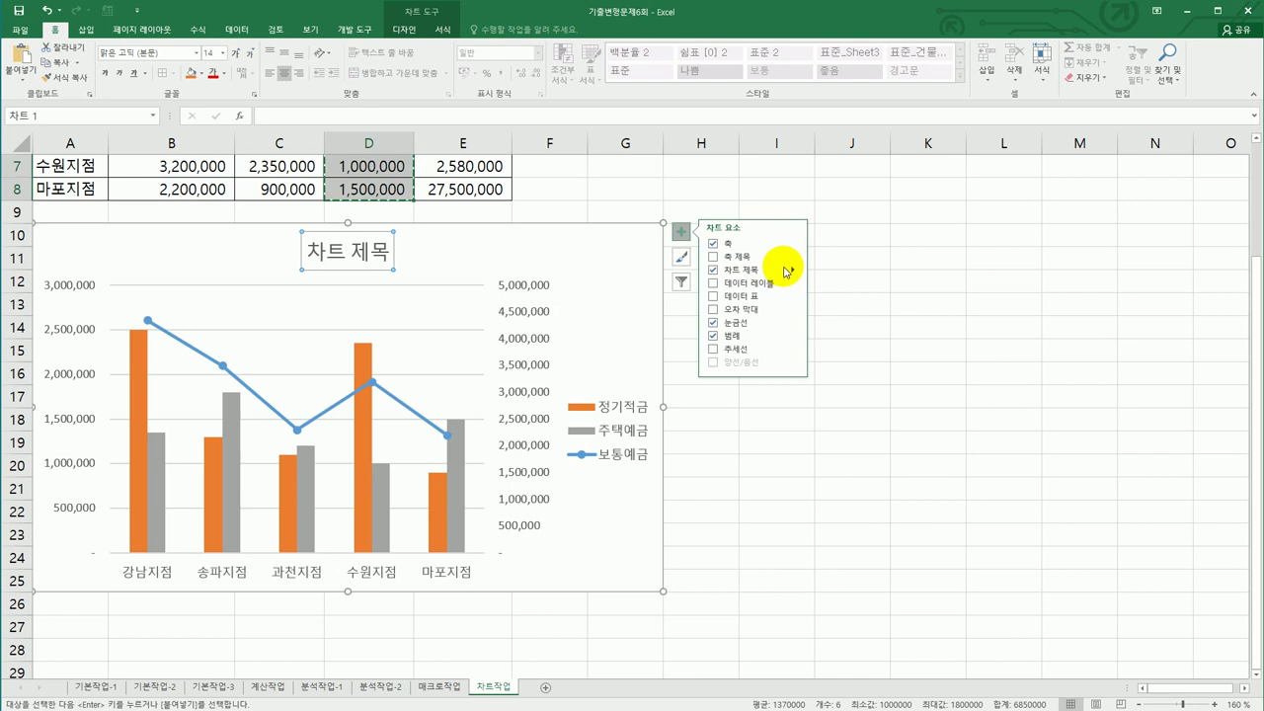
# Add primary horizontal (기본 가로) and primary vertical (기본 세로) axis titles to the chart.
pyautogui.click(794, 256)
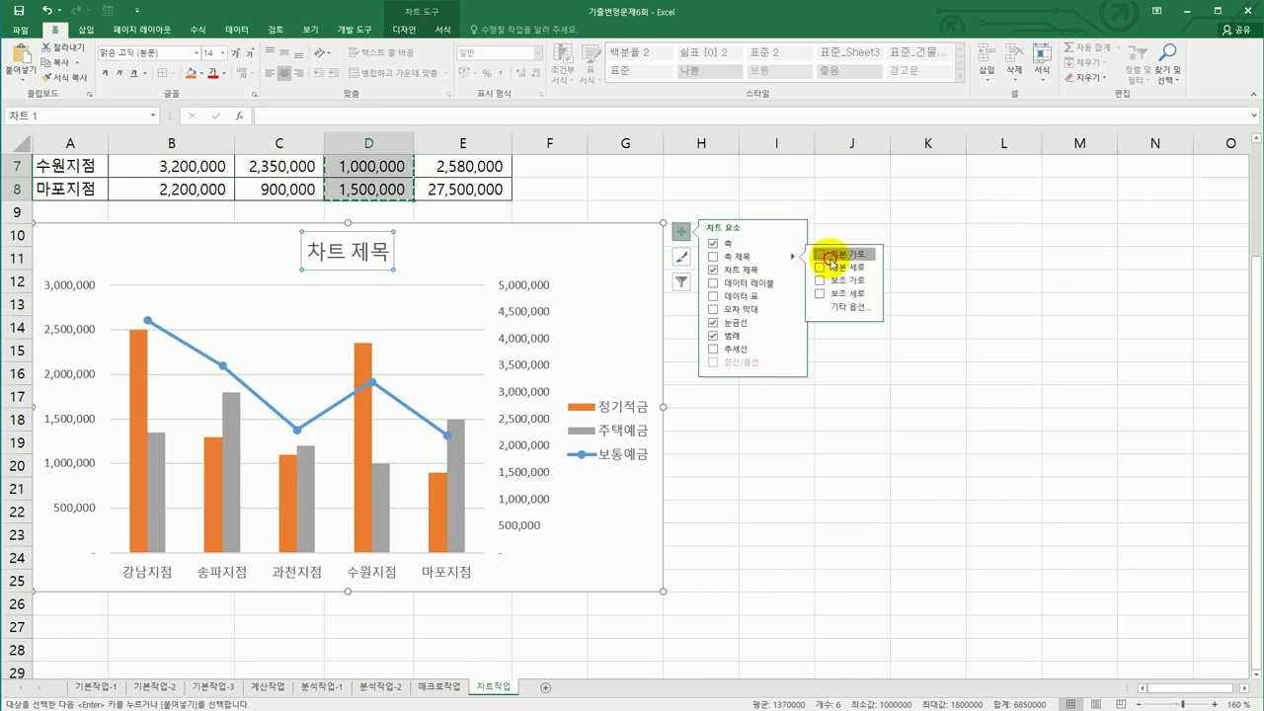
pyautogui.click(831, 257)
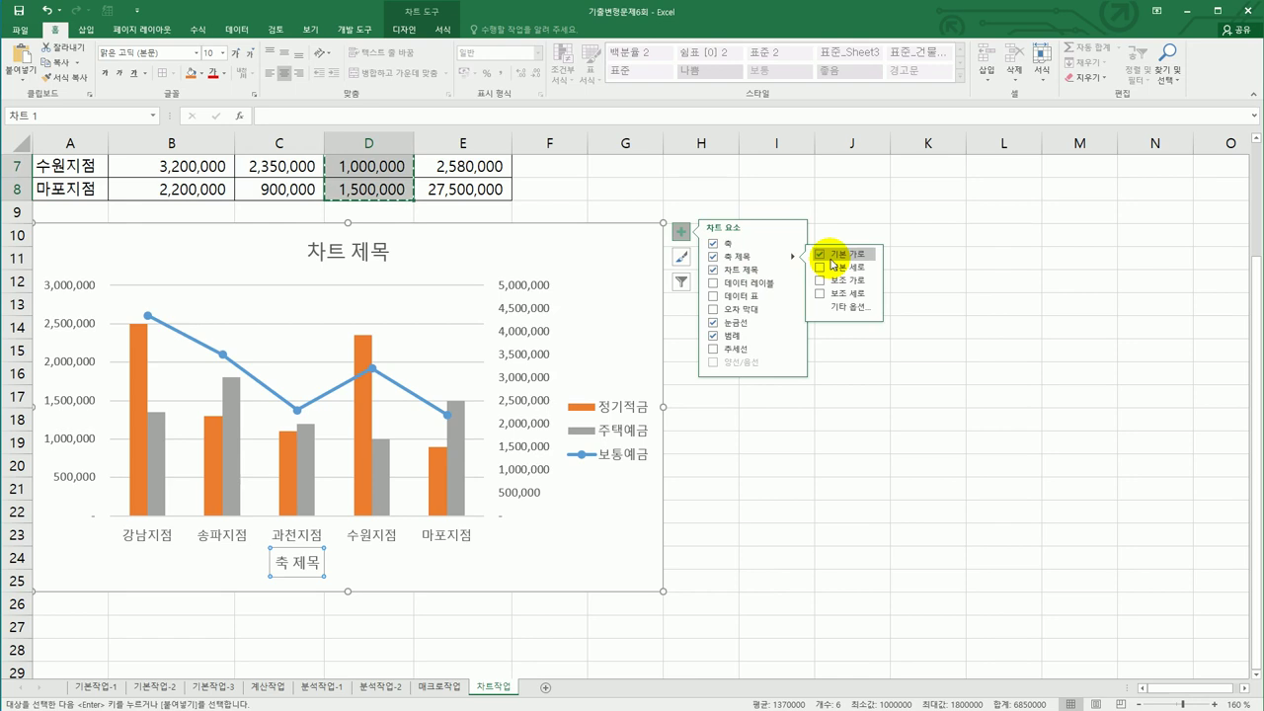
pyautogui.click(837, 267)
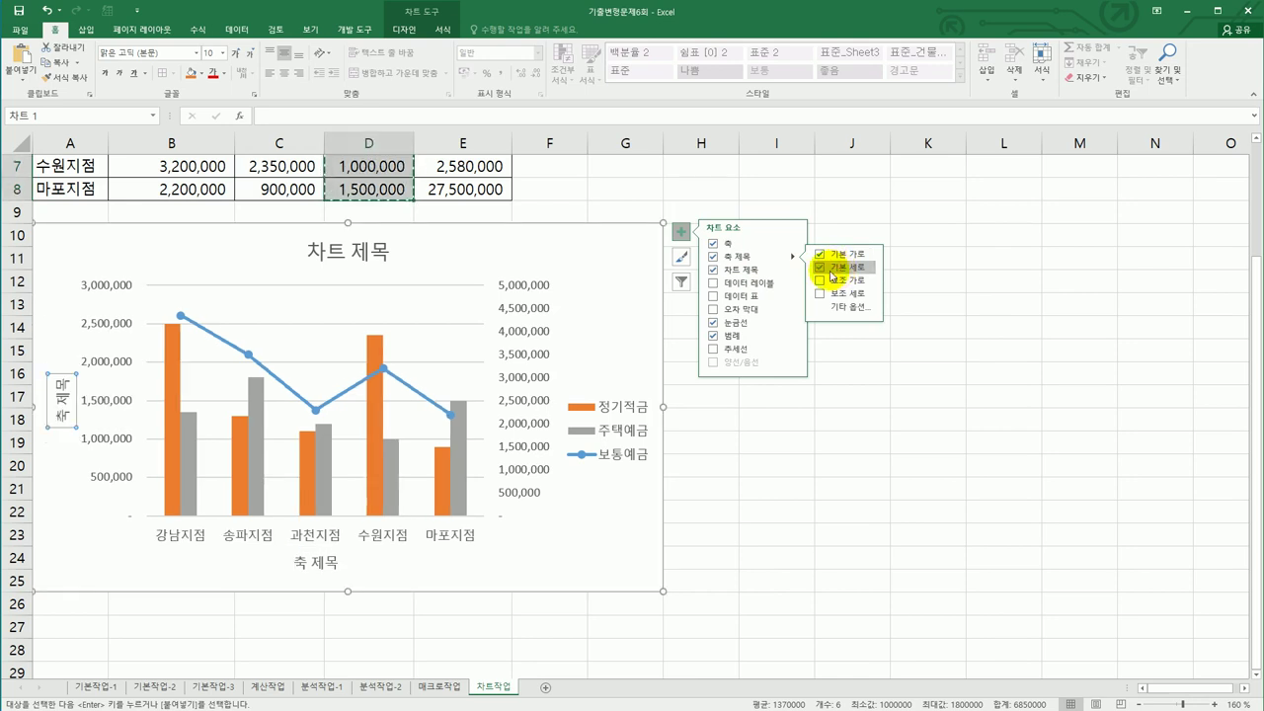
# Replace the chart title placeholder text with 지점별 수신현황.
pyautogui.click(314, 253)
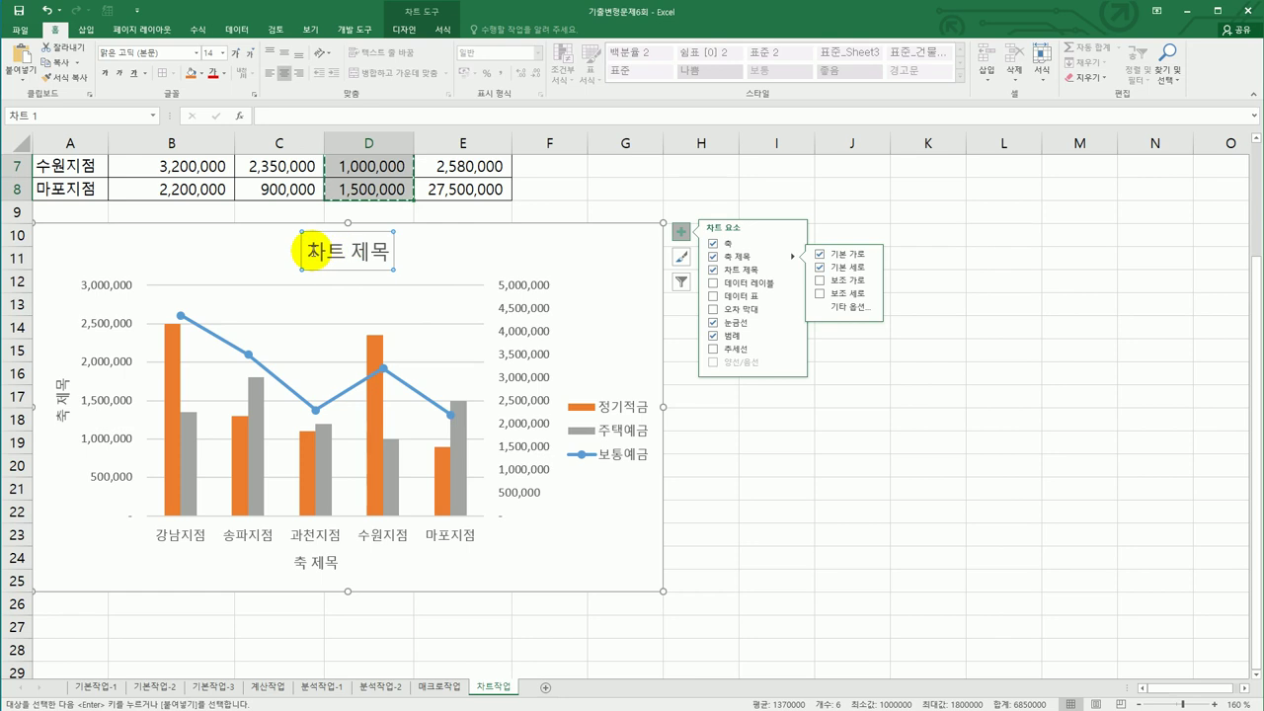
pyautogui.moveTo(302, 253); pyautogui.dragTo(401, 253)
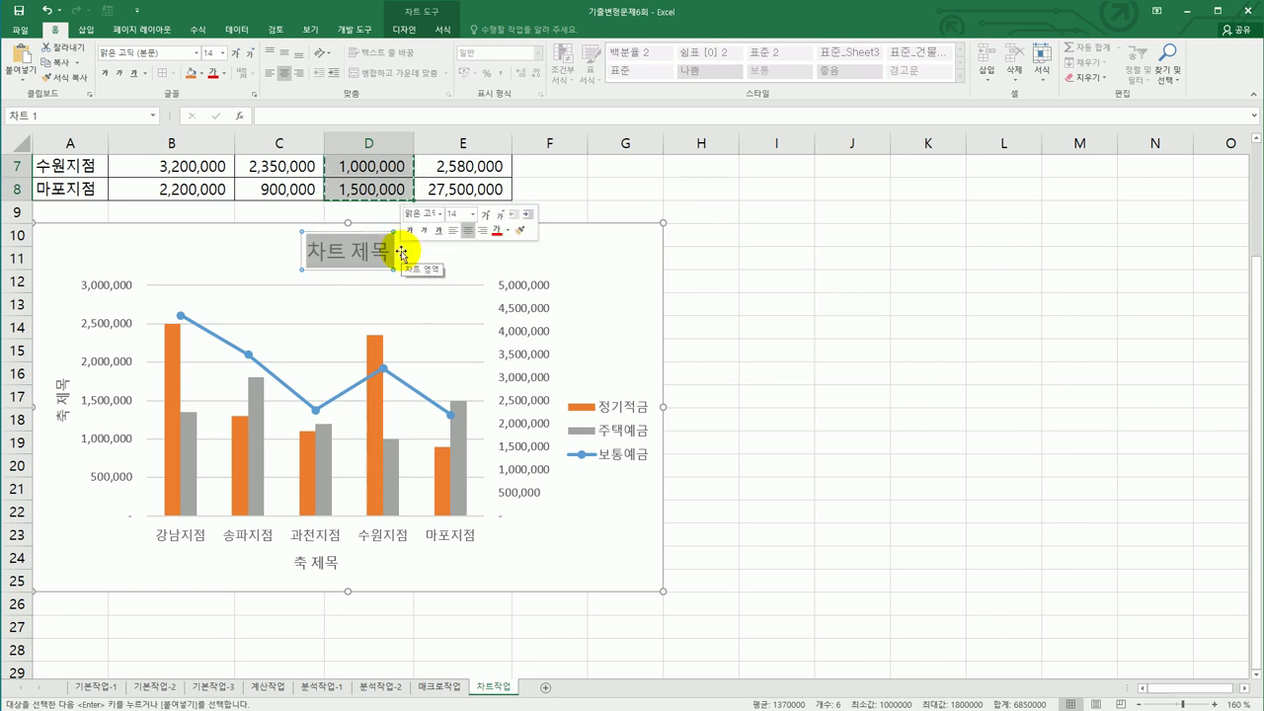
pyautogui.write('지저별 수시')
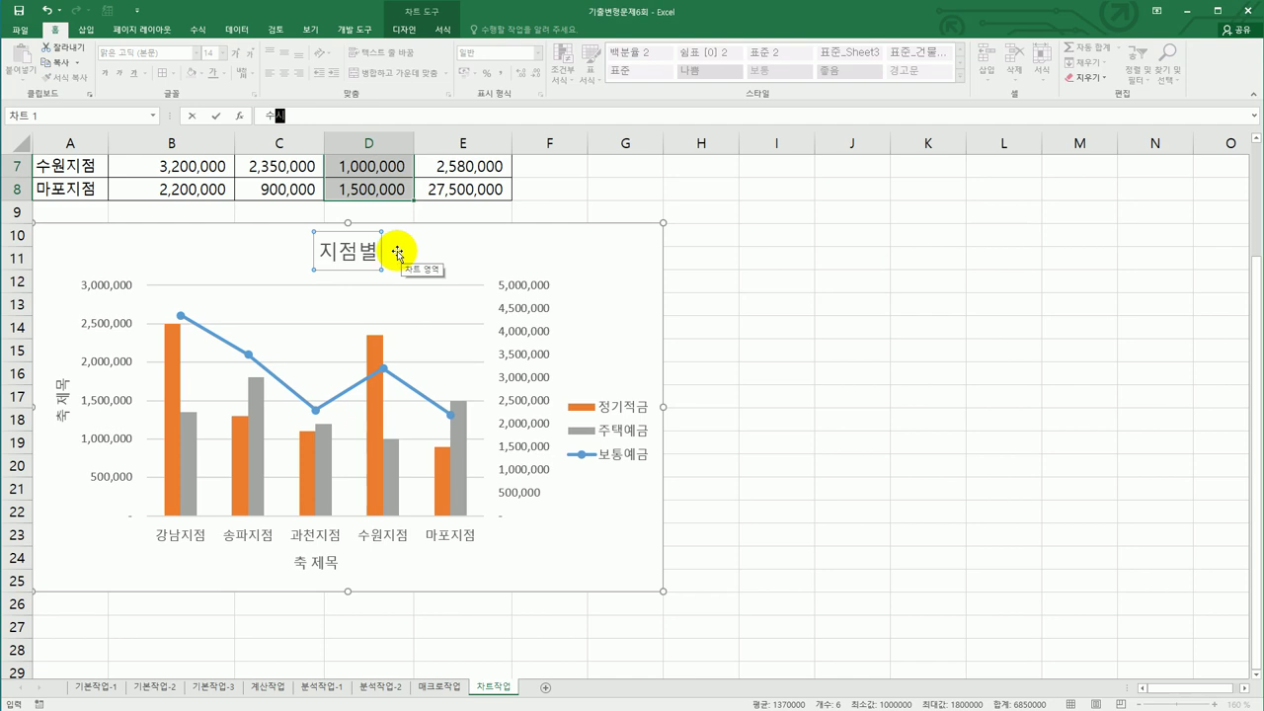
pyautogui.press('Return')
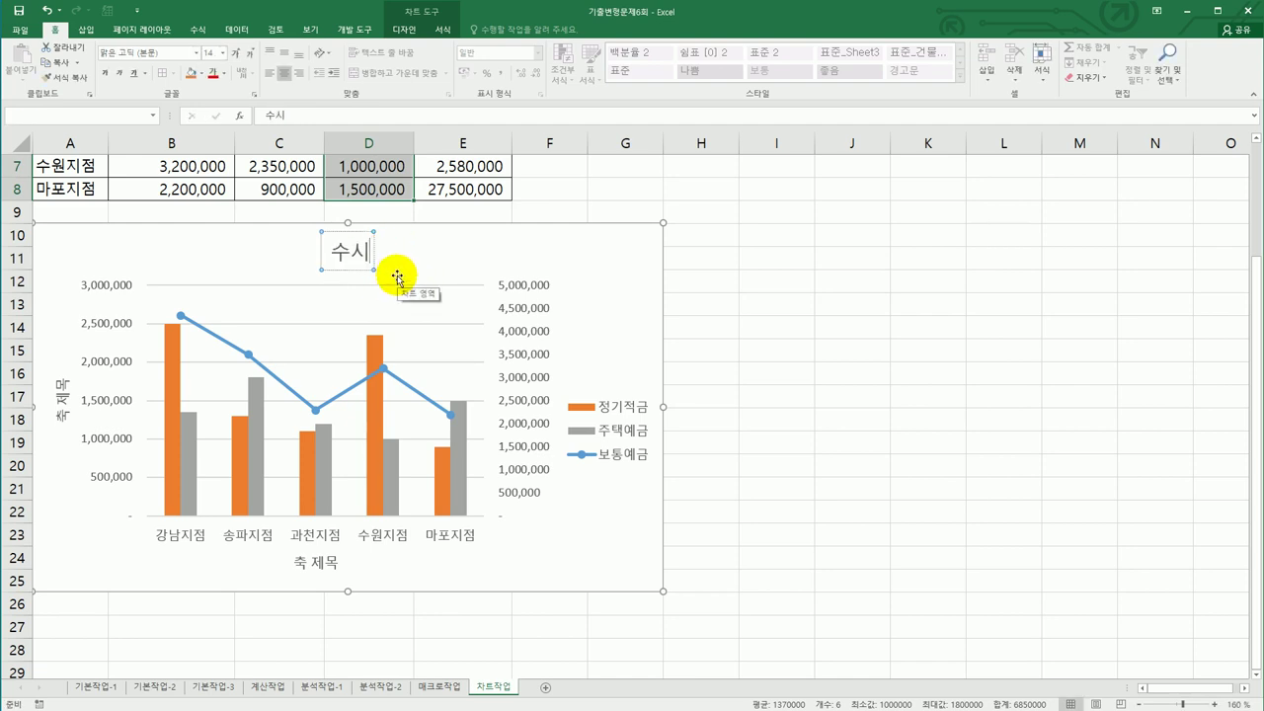
pyautogui.press('BackSpace')
pyautogui.press('BackSpace')
pyautogui.write('지점')
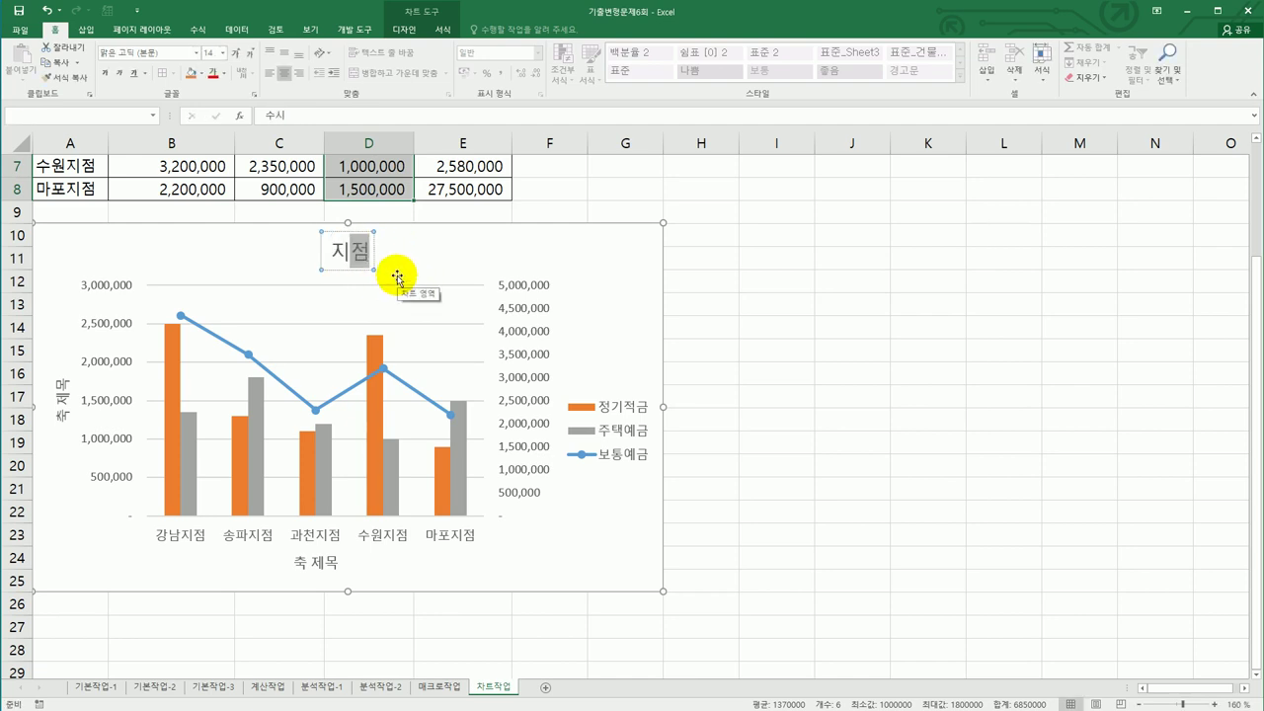
pyautogui.write('별 수신현화')
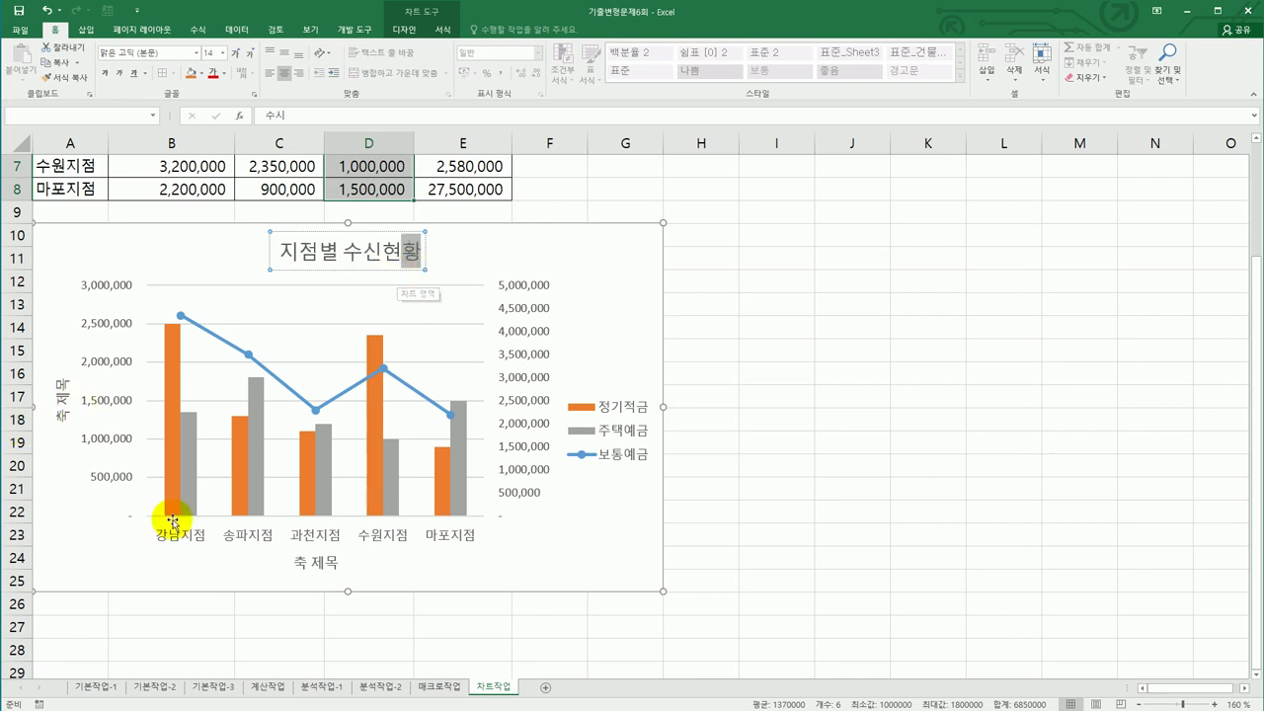
# Set the horizontal axis title to 지점 and the vertical axis title to 금액.
pyautogui.click(313, 568)
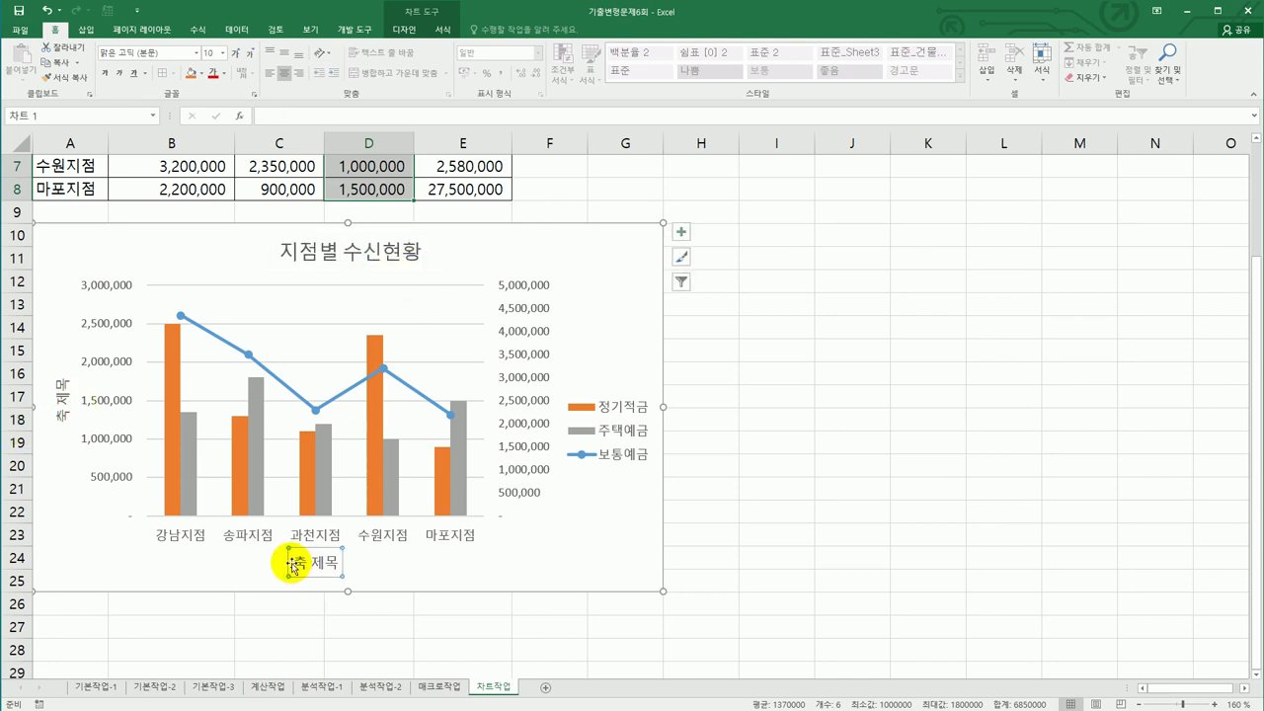
pyautogui.moveTo(293, 568); pyautogui.dragTo(333, 568)
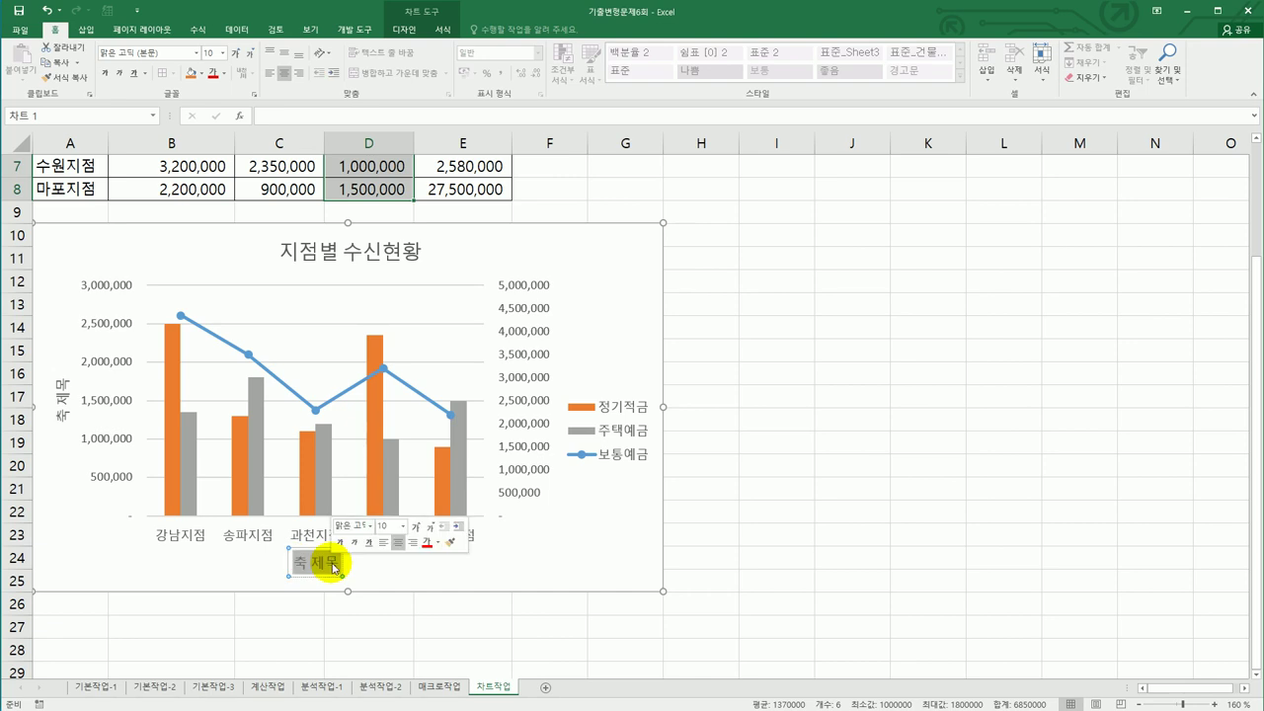
pyautogui.write('지저')
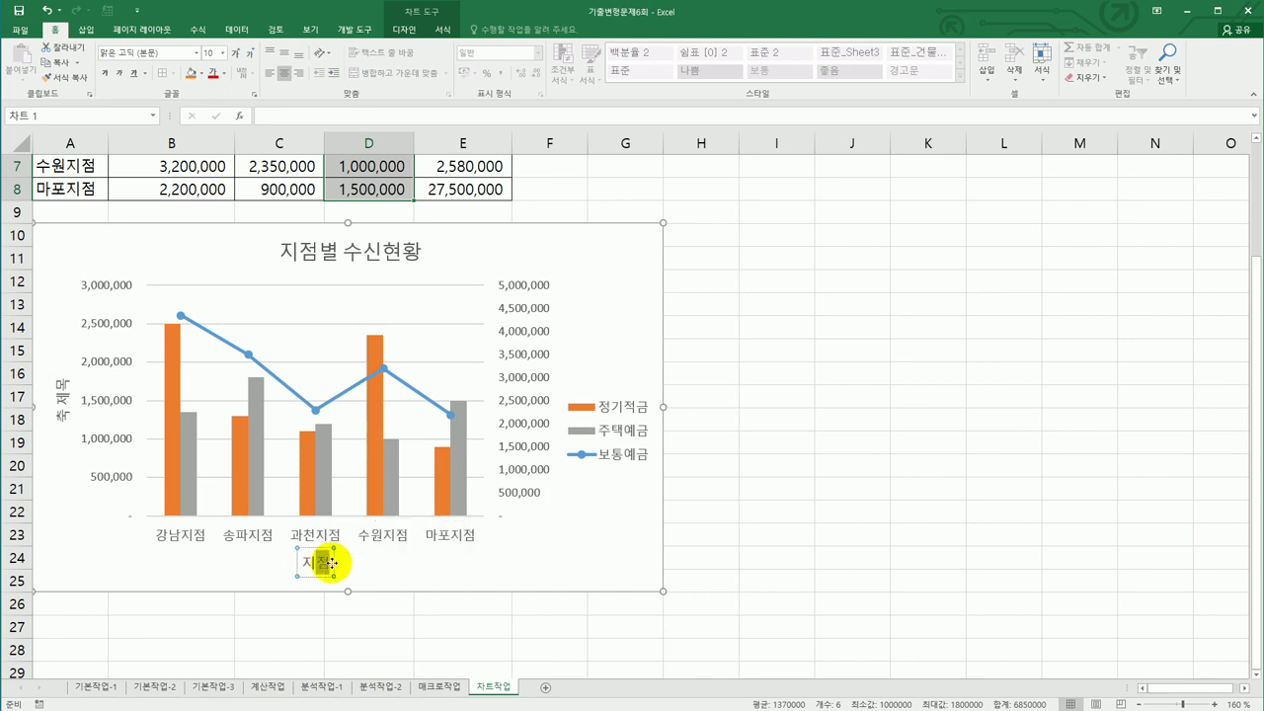
pyautogui.click(61, 405)
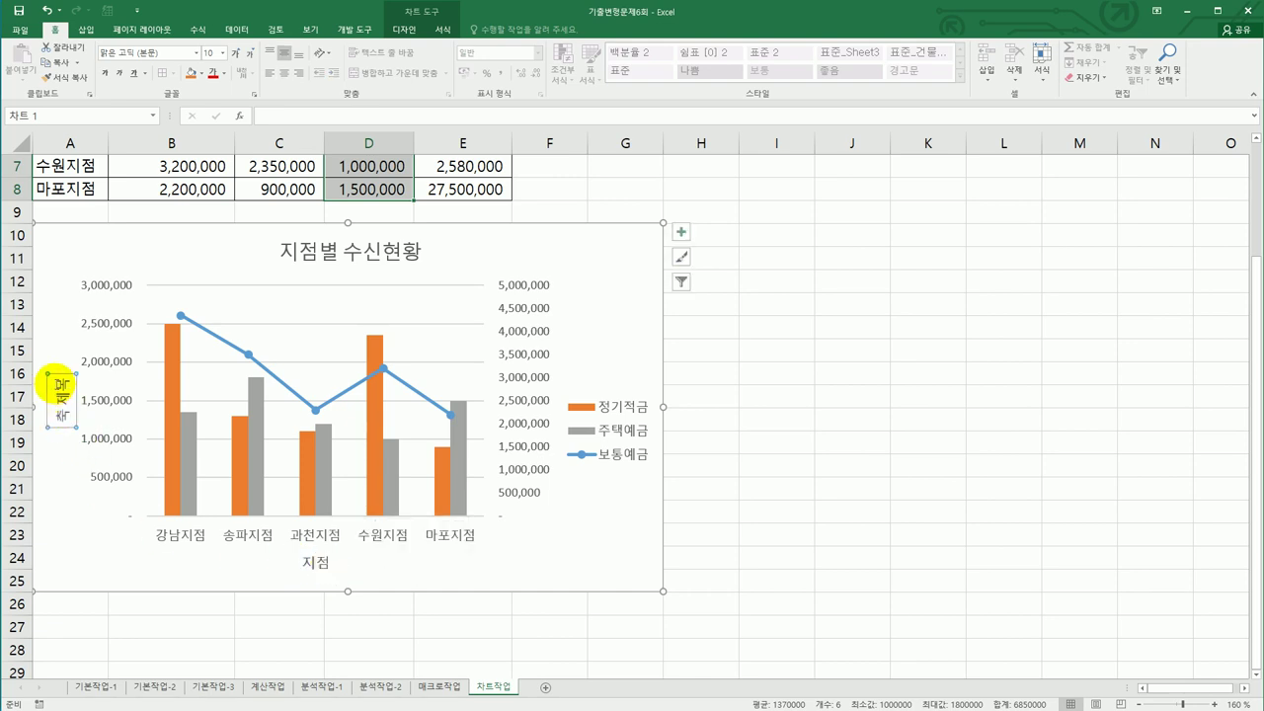
pyautogui.moveTo(56, 383); pyautogui.dragTo(61, 428)
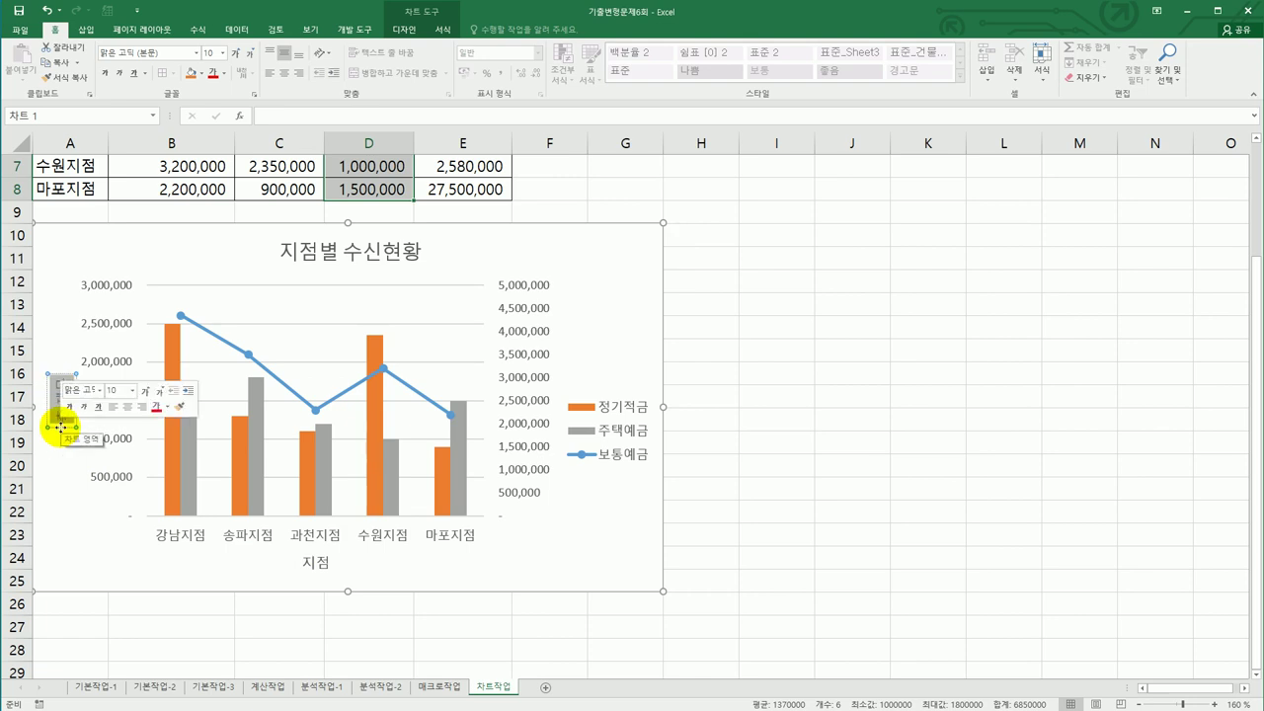
pyautogui.write('금액')
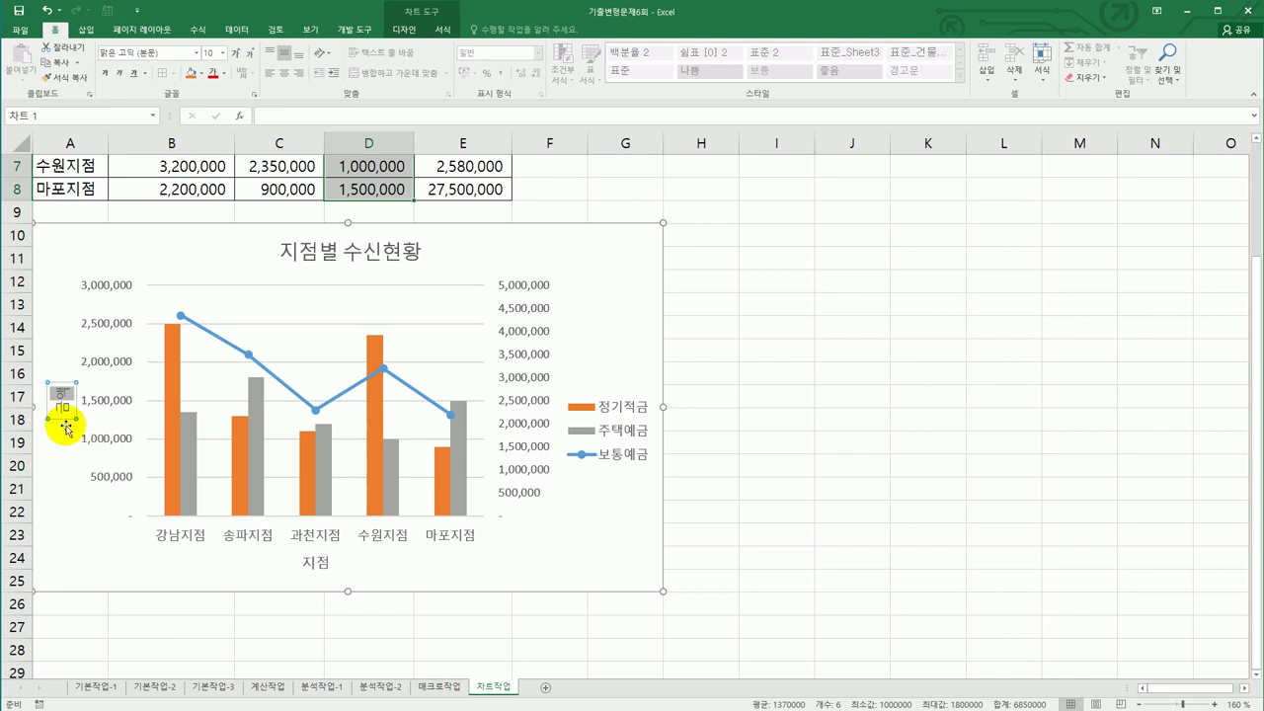
# Set the text direction of the 금액 axis title to horizontal (가로).
pyautogui.click(64, 420)
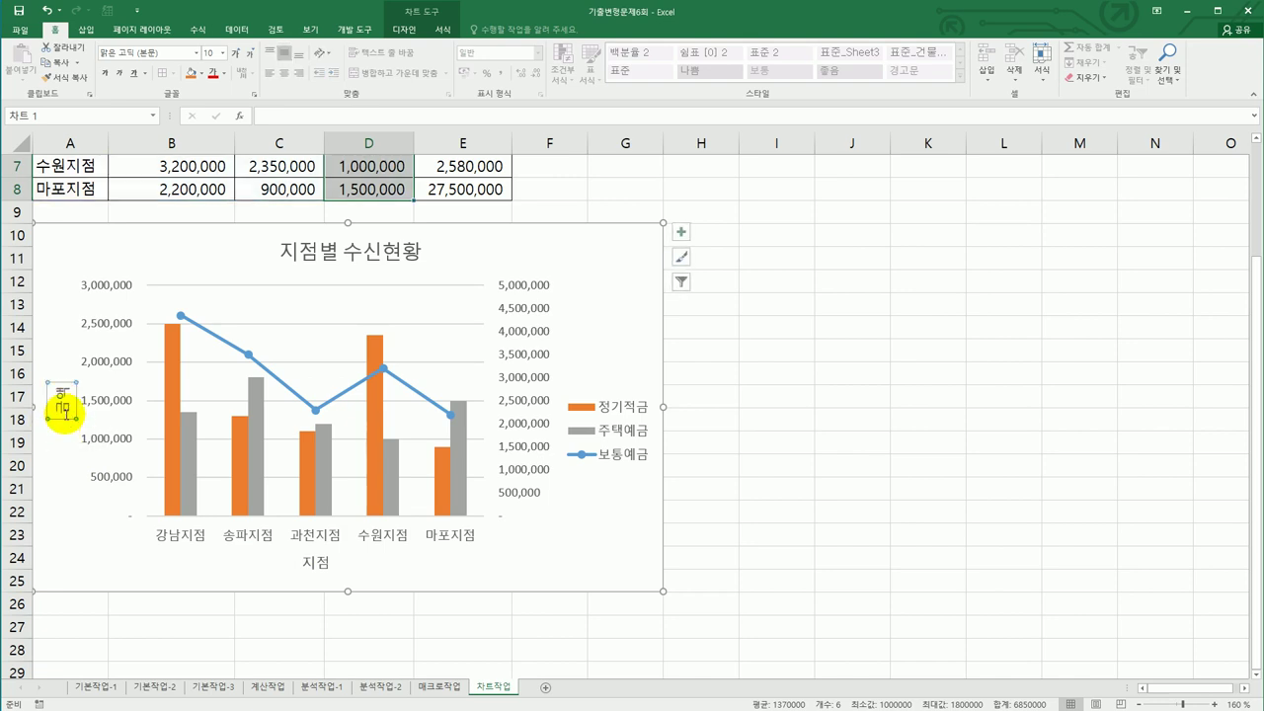
pyautogui.rightClick(64, 414)
pyautogui.click(123, 541)
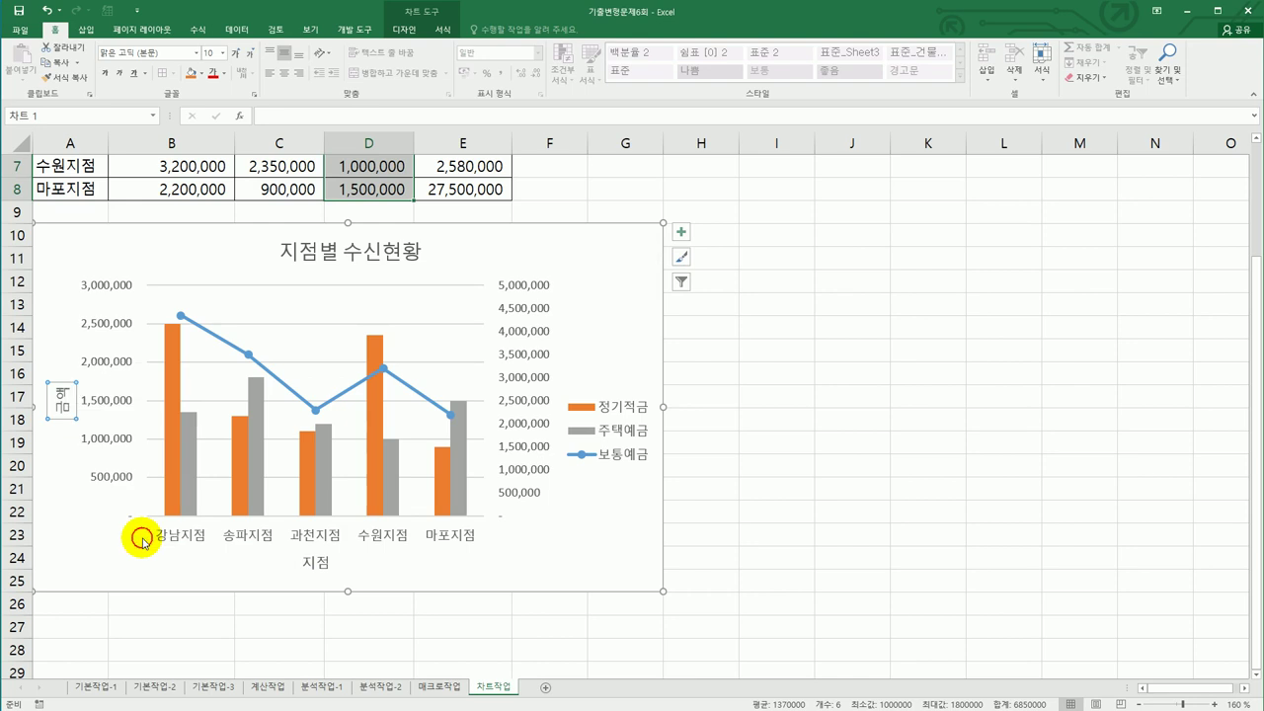
pyautogui.click(1027, 189)
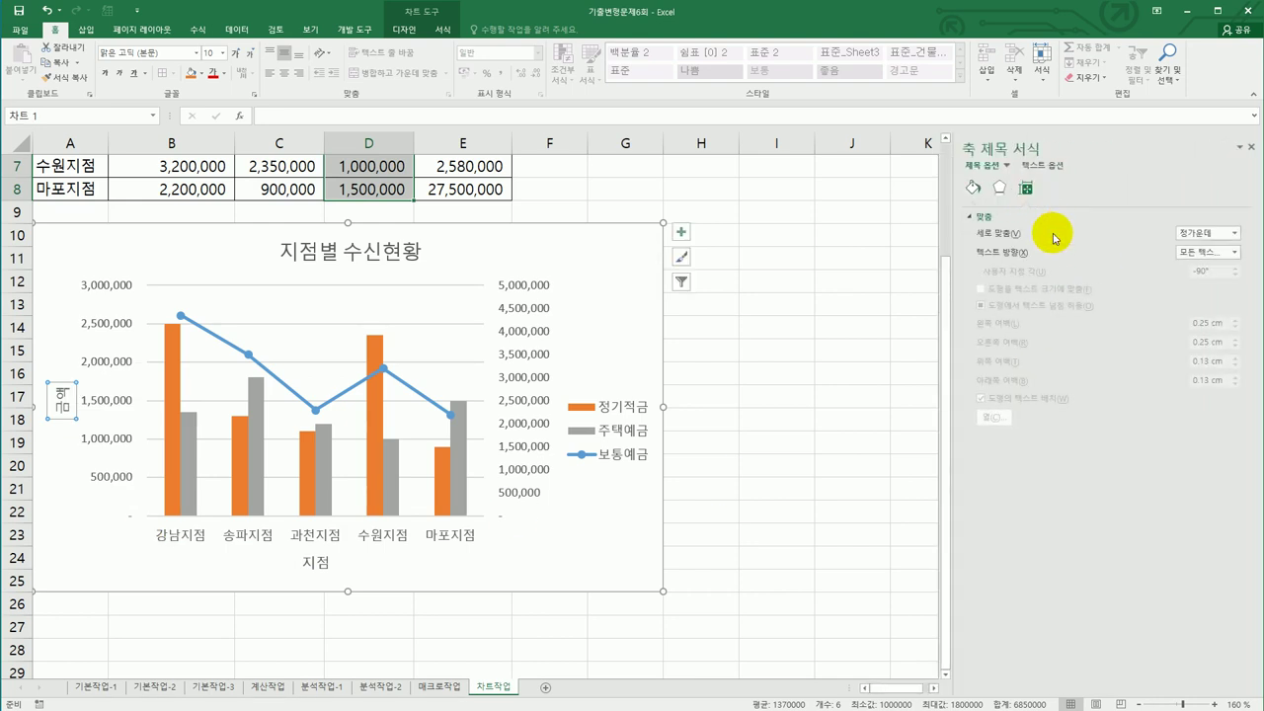
pyautogui.click(1229, 253)
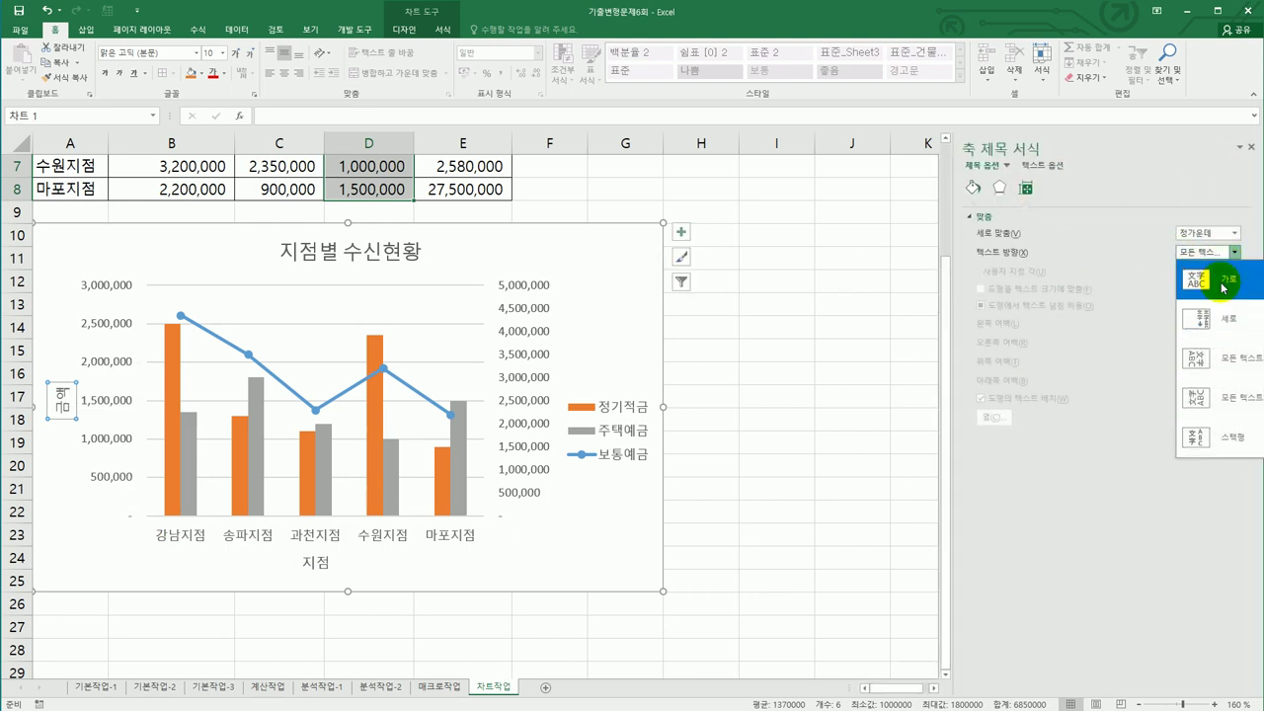
pyautogui.click(1216, 273)
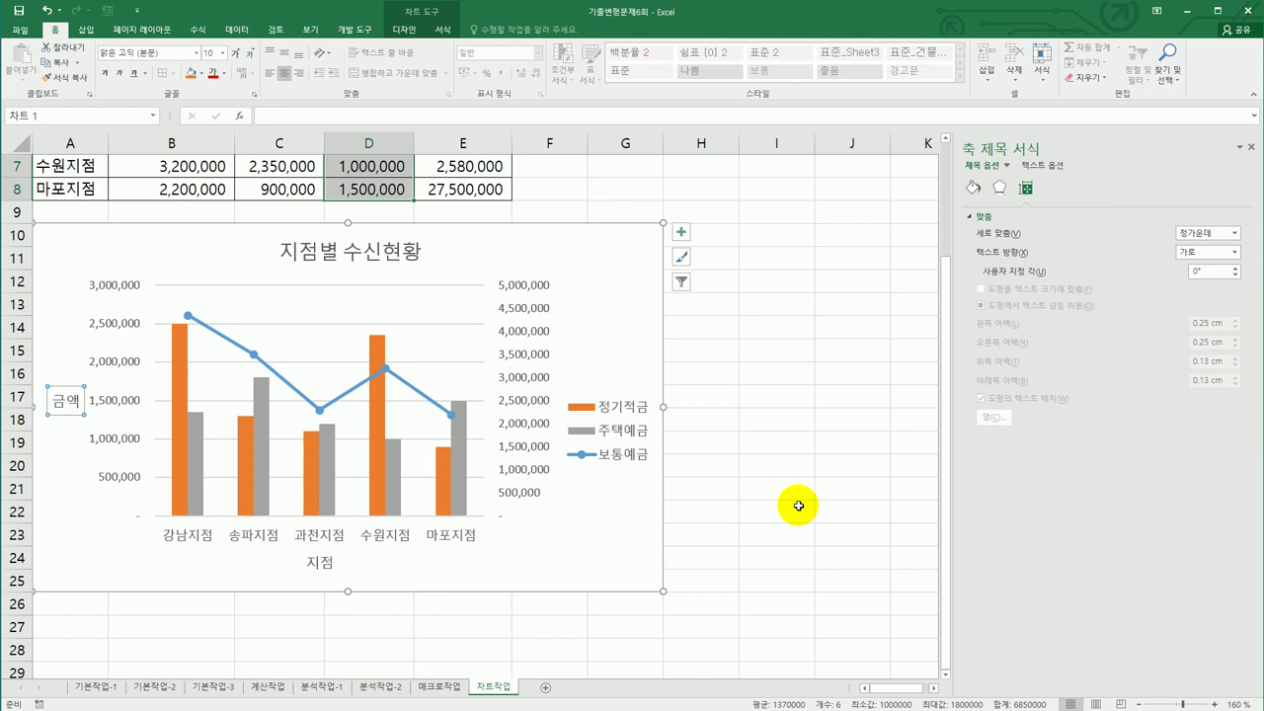
# Format the chart title in 궁서체, size 15, bold and underlined.
pyautogui.click(410, 254)
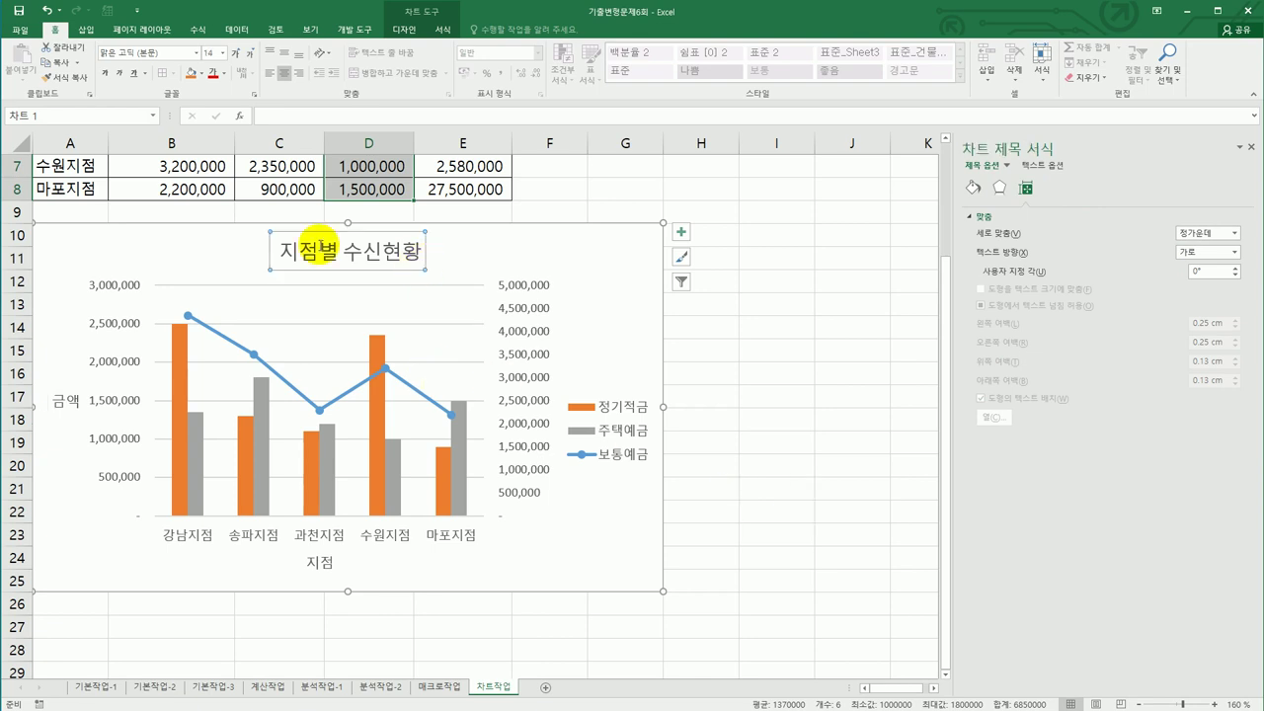
pyautogui.click(194, 55)
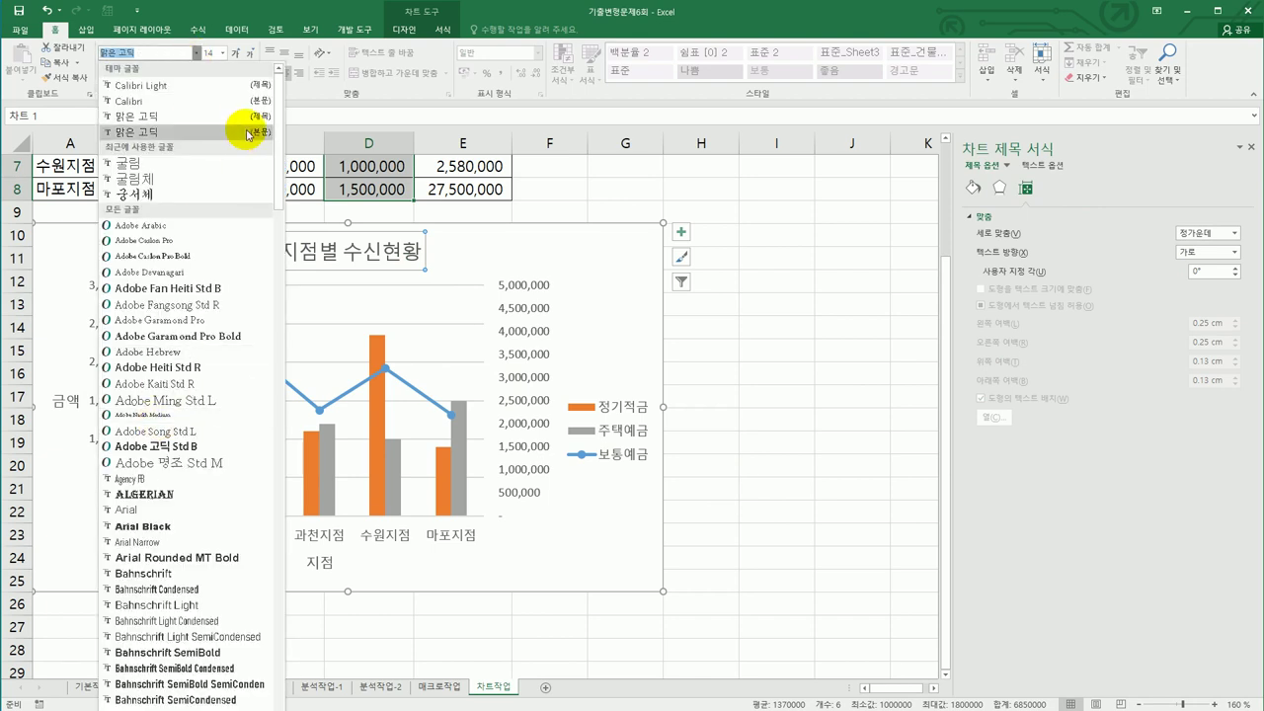
pyautogui.click(190, 193)
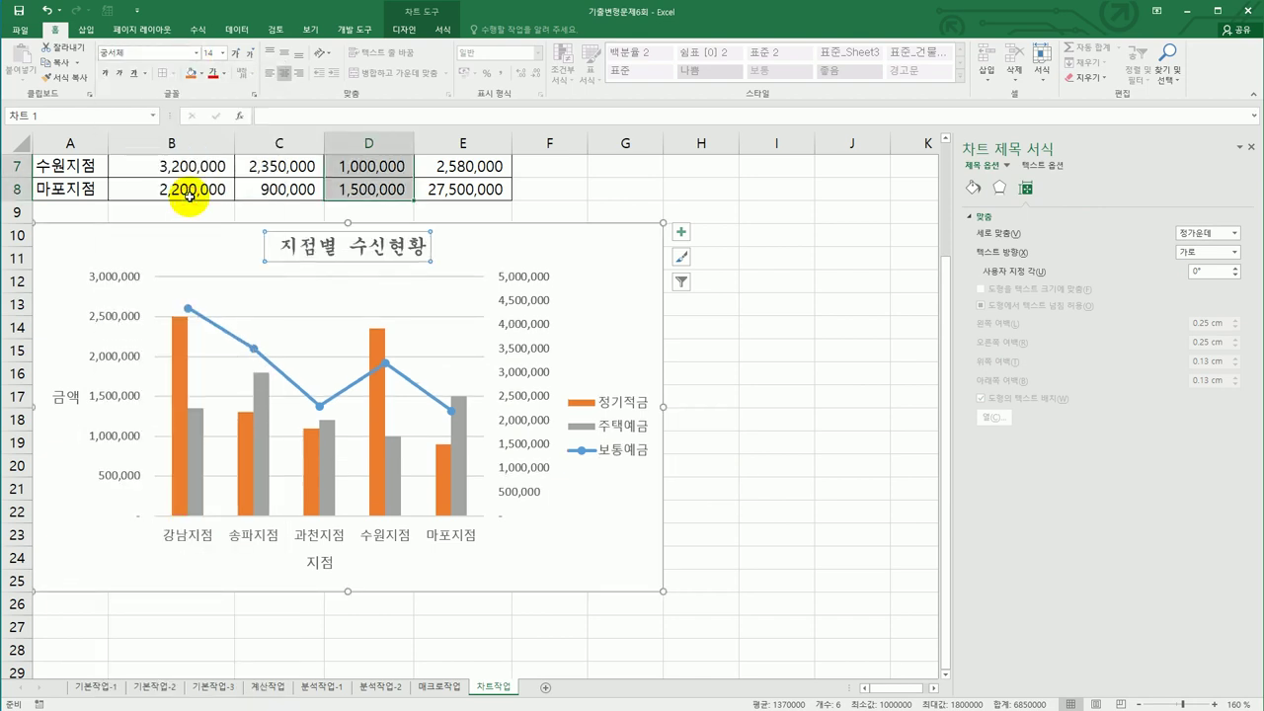
pyautogui.click(212, 54)
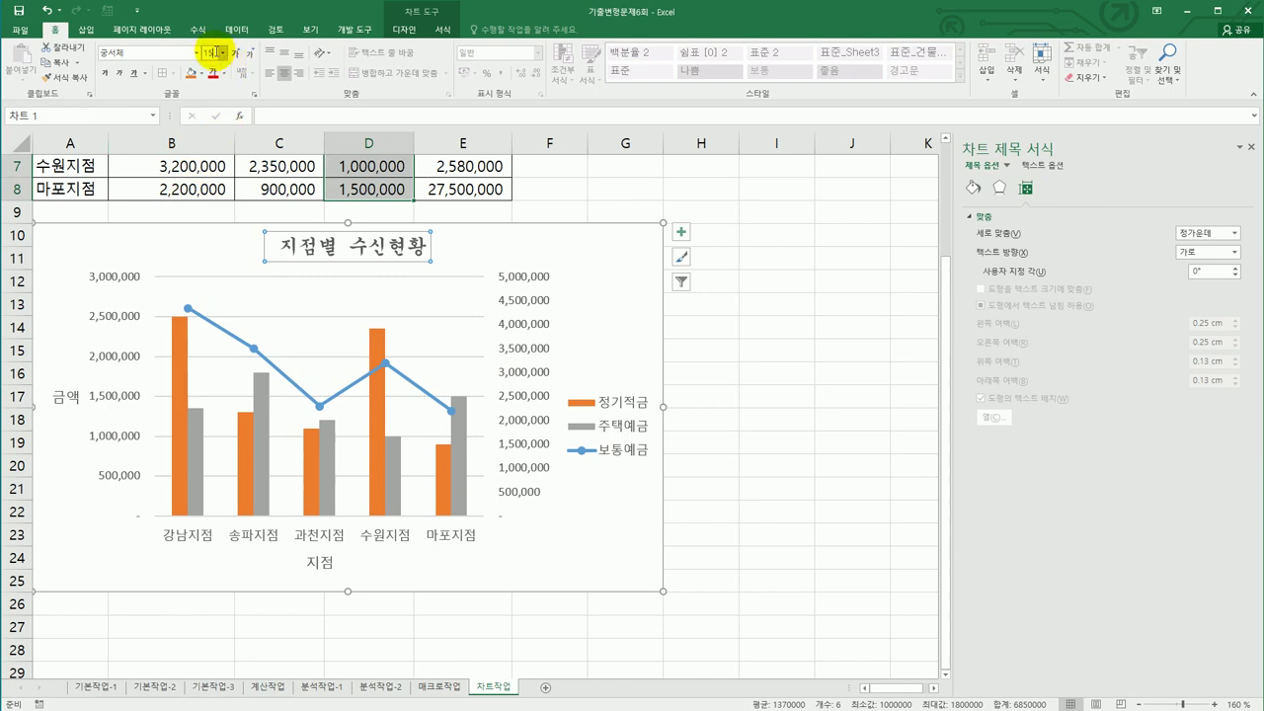
pyautogui.write('15')
pyautogui.press('Return')
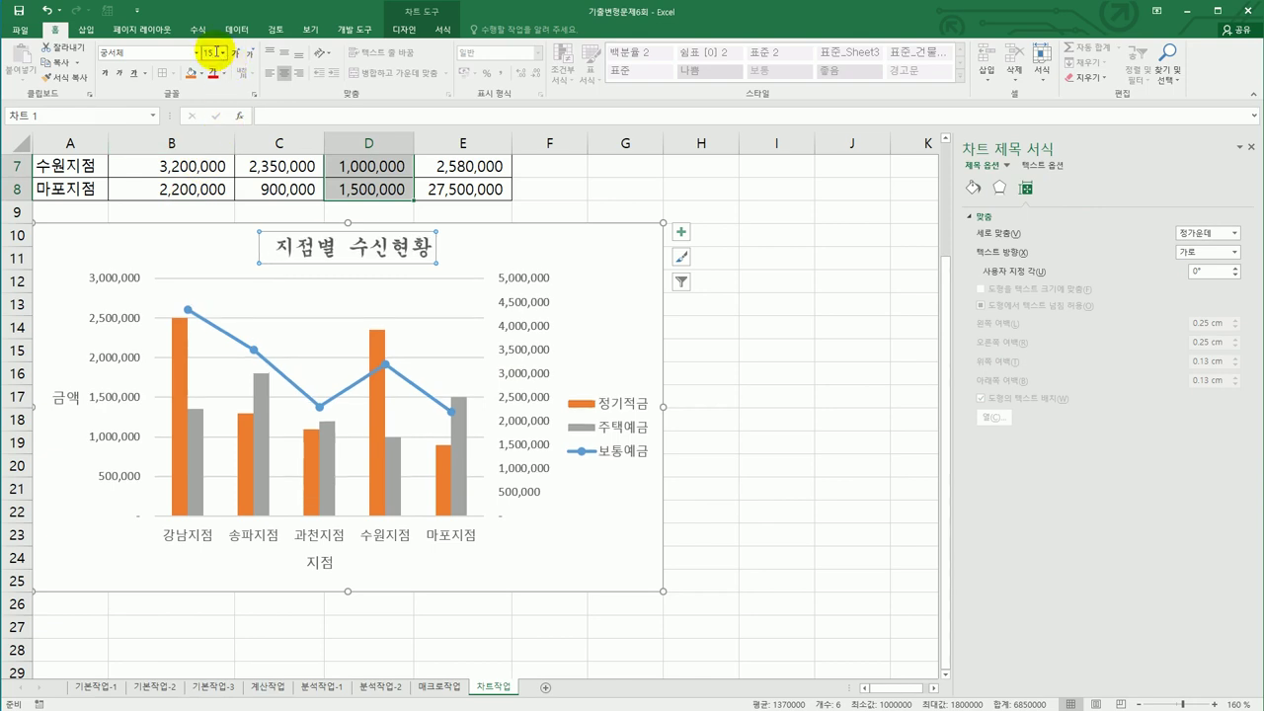
pyautogui.click(104, 73)
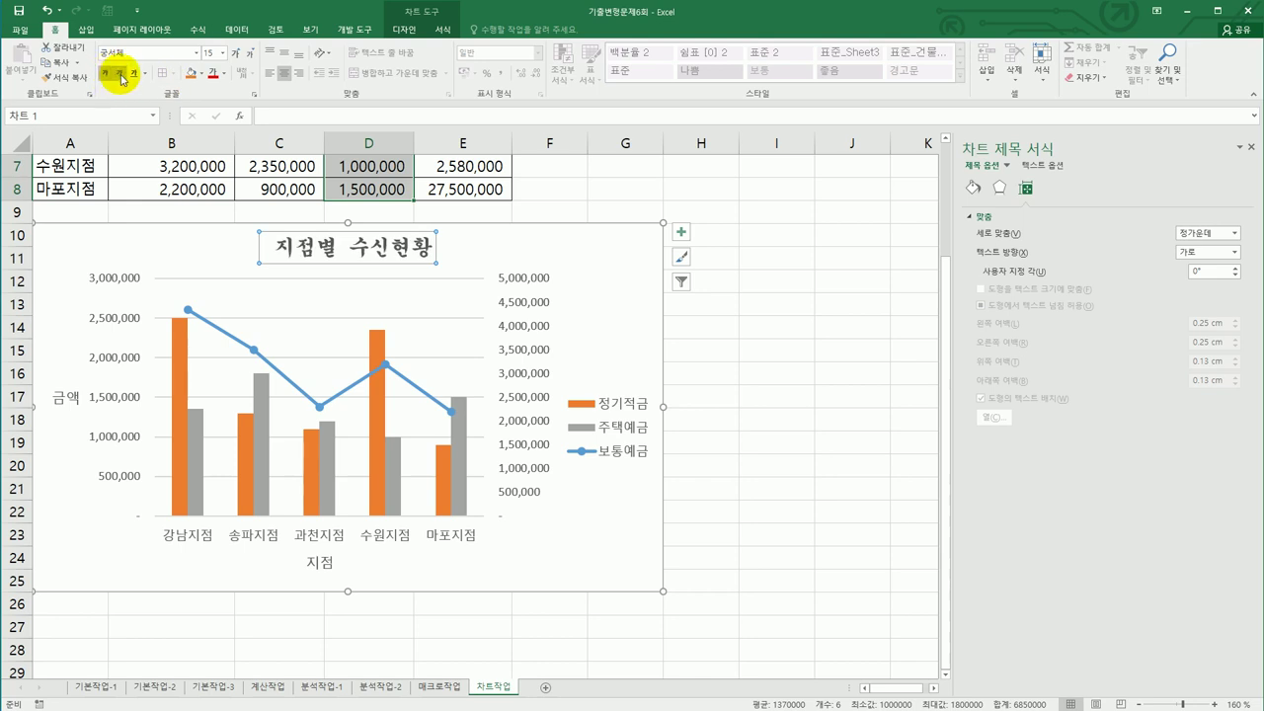
pyautogui.click(133, 75)
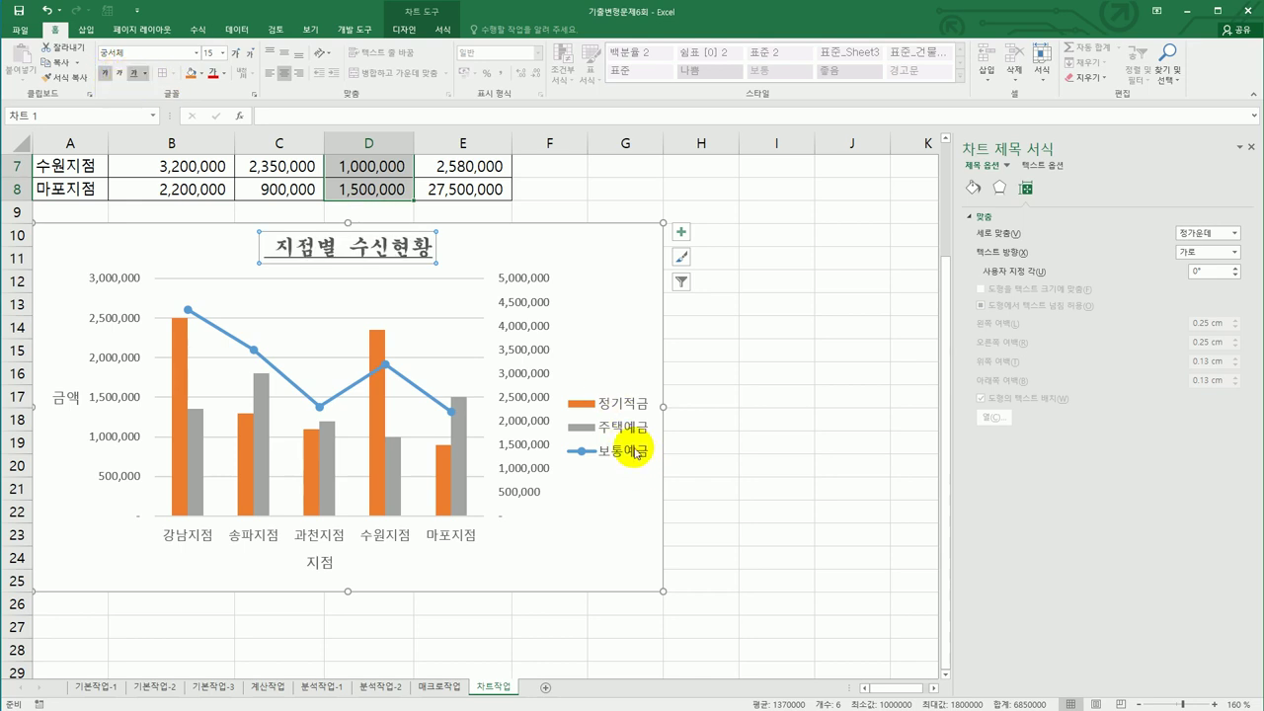
# Place the chart legend at the top (위쪽) of the chart.
pyautogui.click(678, 230)
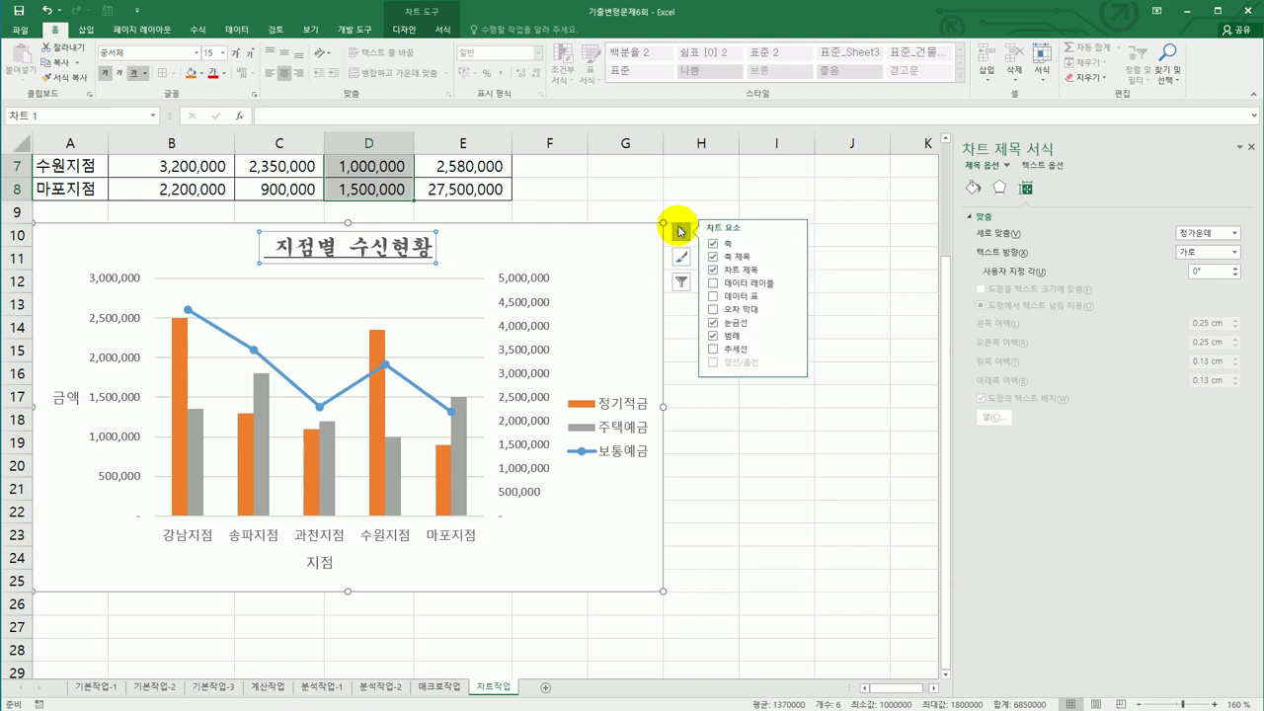
pyautogui.click(791, 339)
pyautogui.click(790, 339)
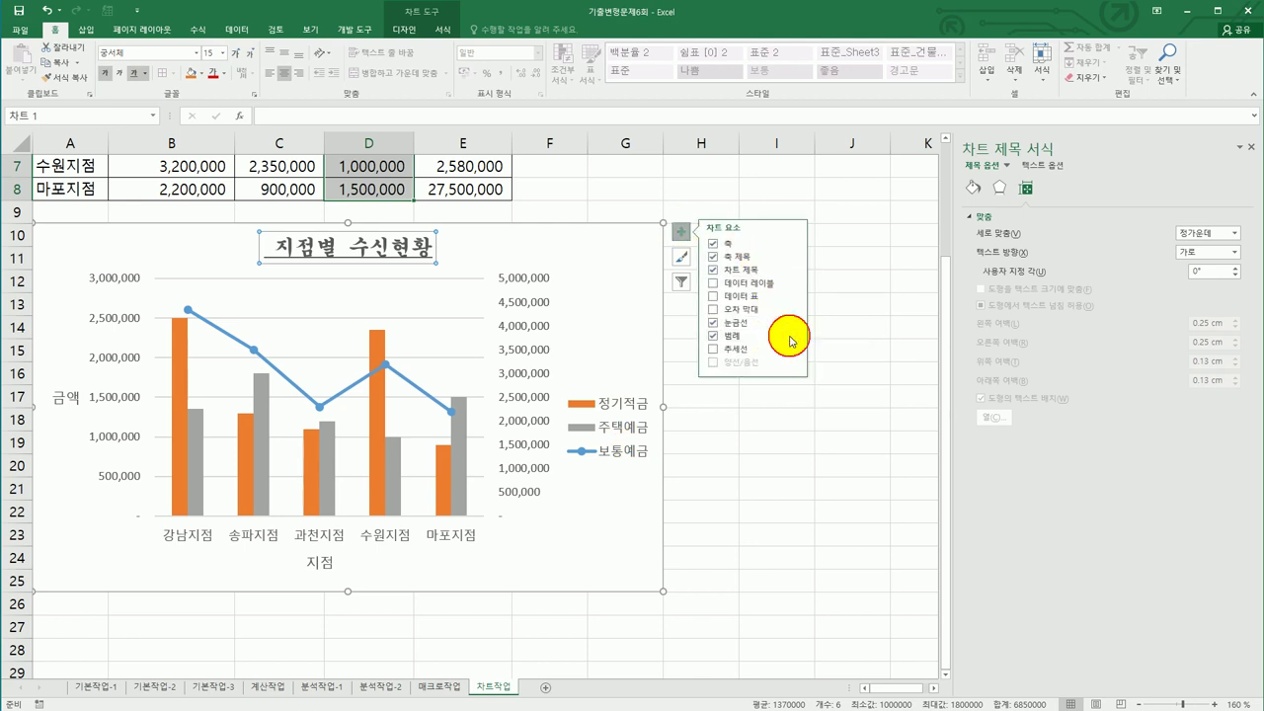
pyautogui.click(792, 339)
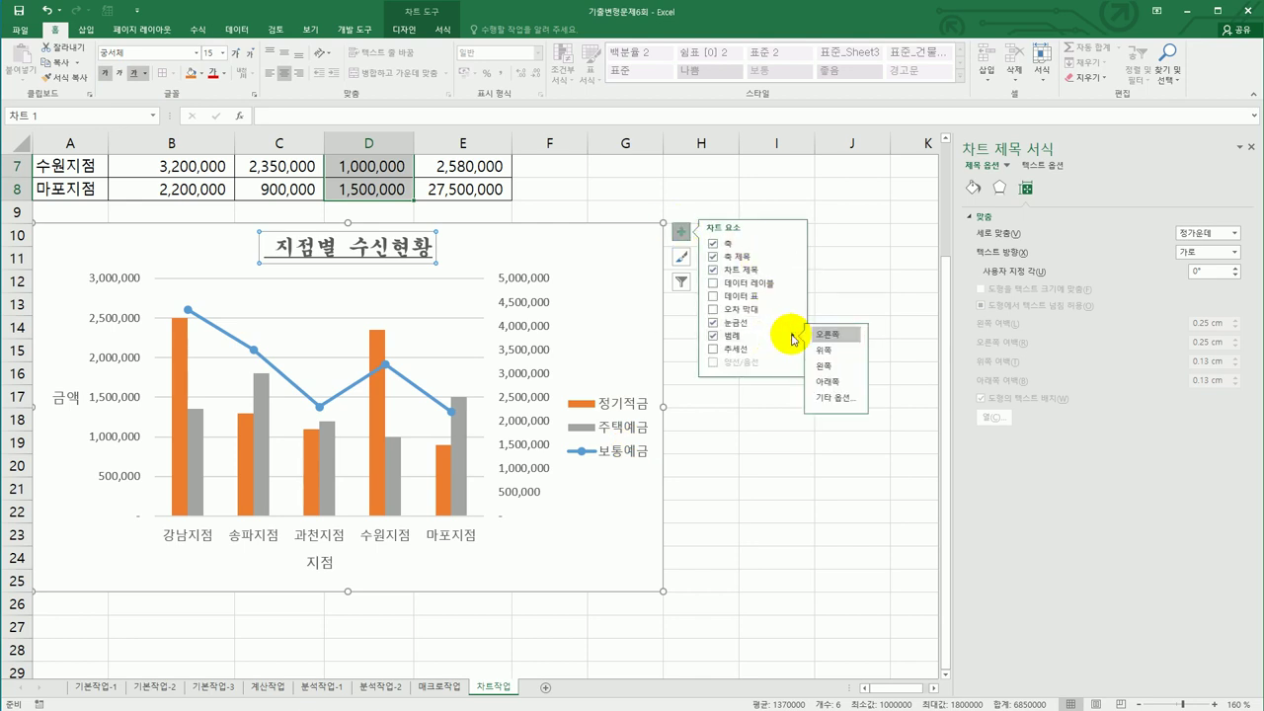
pyautogui.click(841, 359)
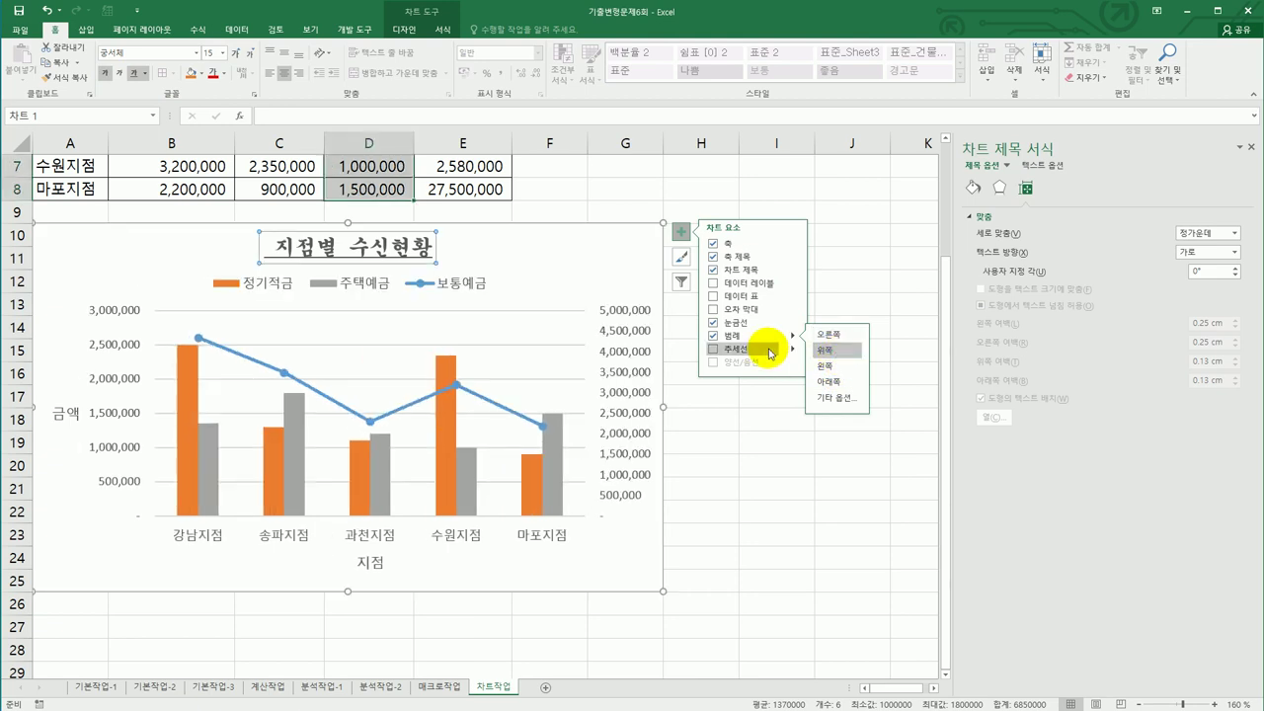
# Format the legend text in 궁서 at size 11 and deselect the chart.
pyautogui.click(462, 286)
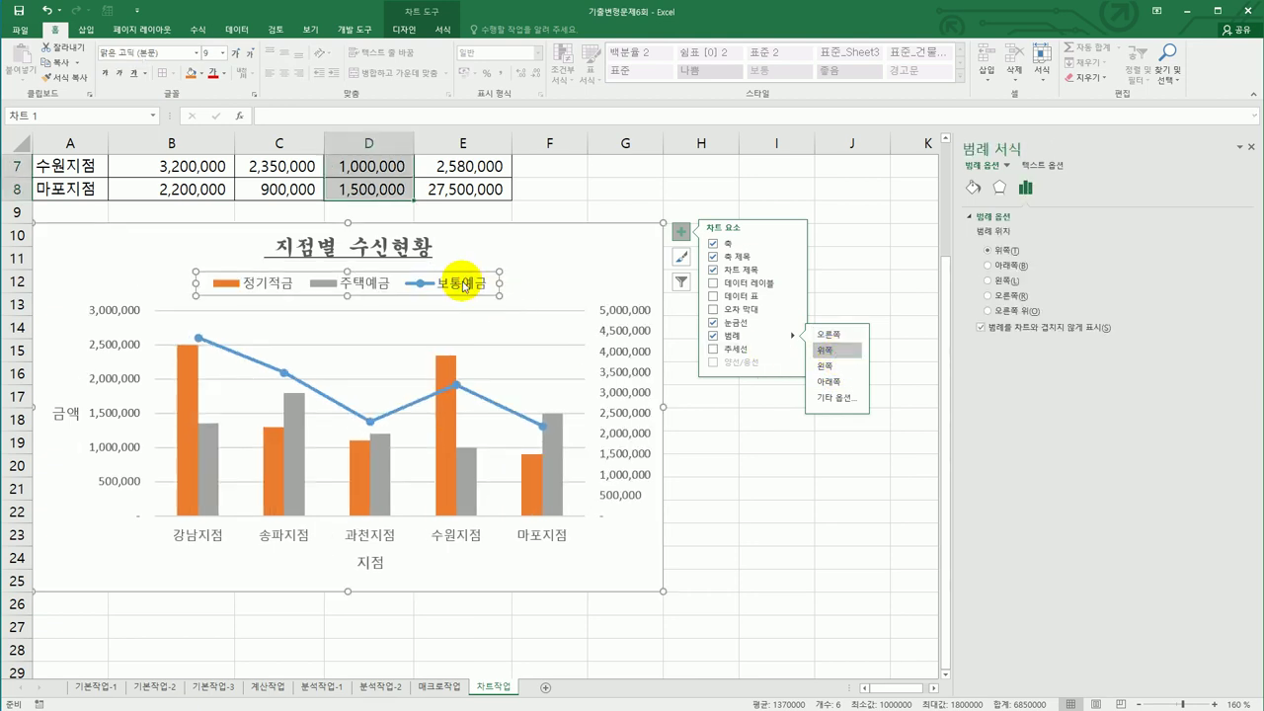
pyautogui.click(197, 53)
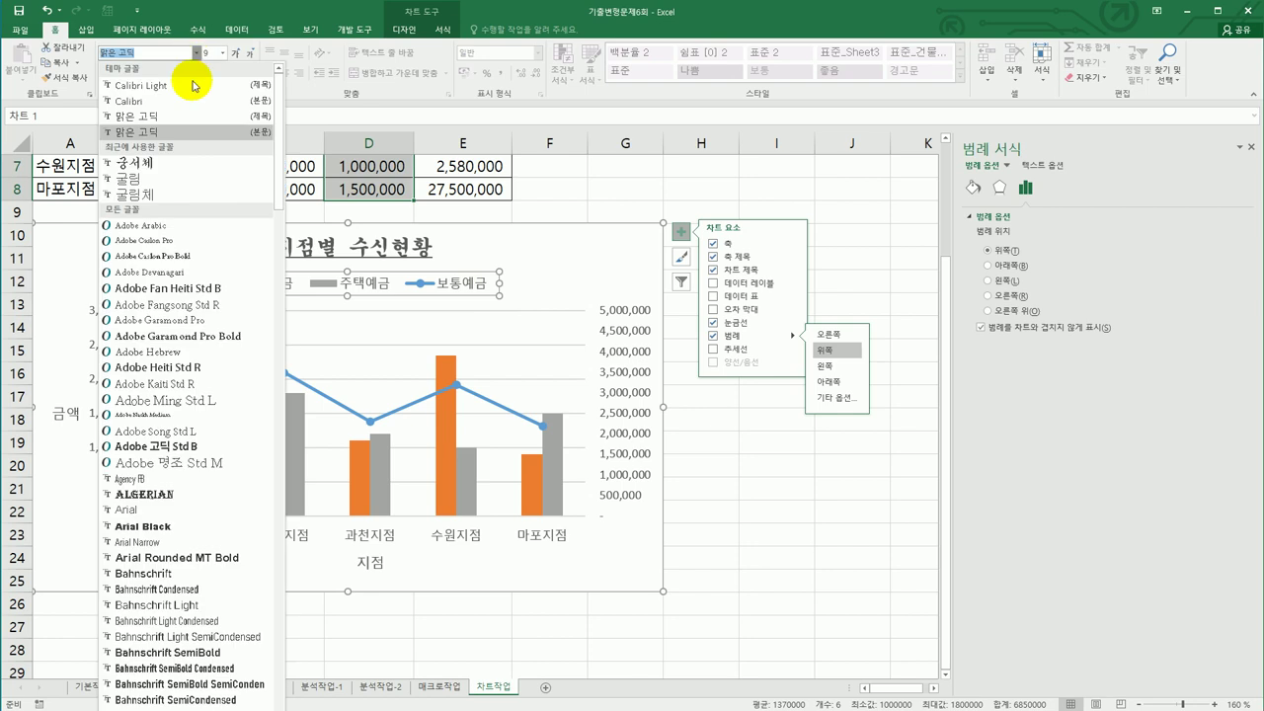
pyautogui.moveTo(279, 111); pyautogui.dragTo(281, 681)
pyautogui.scroll(-15, 165, 651)
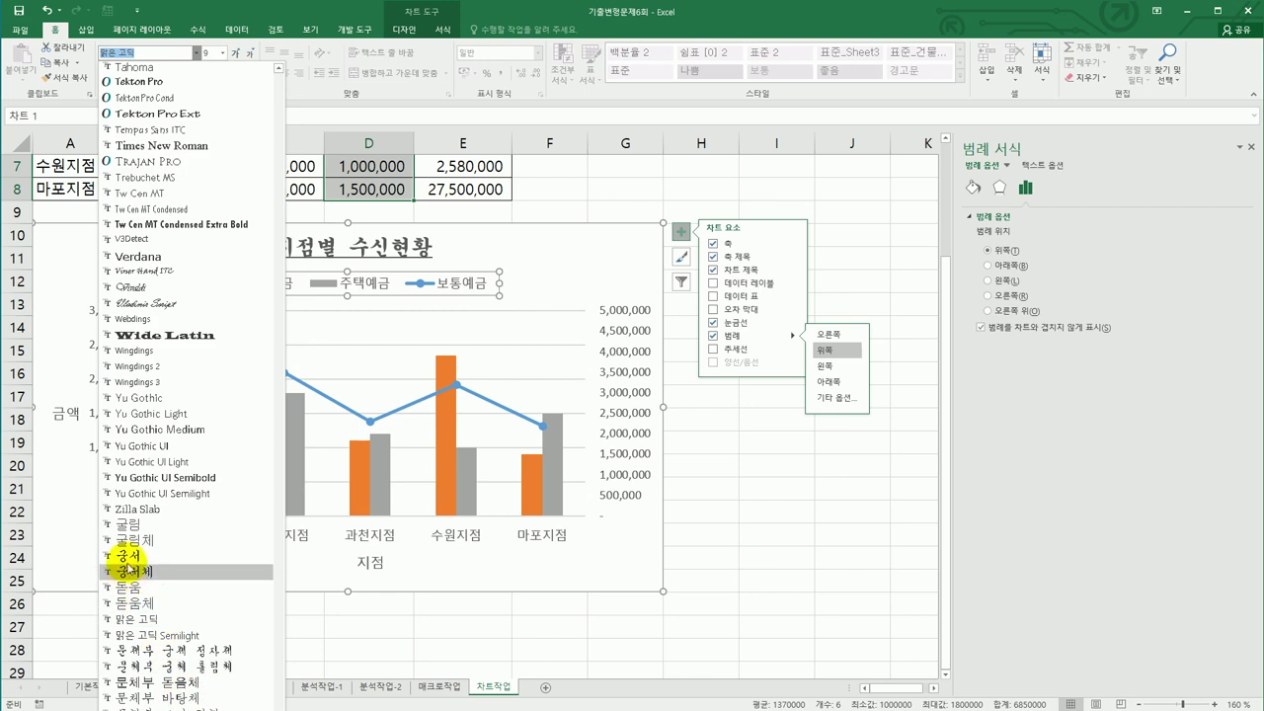
pyautogui.click(124, 556)
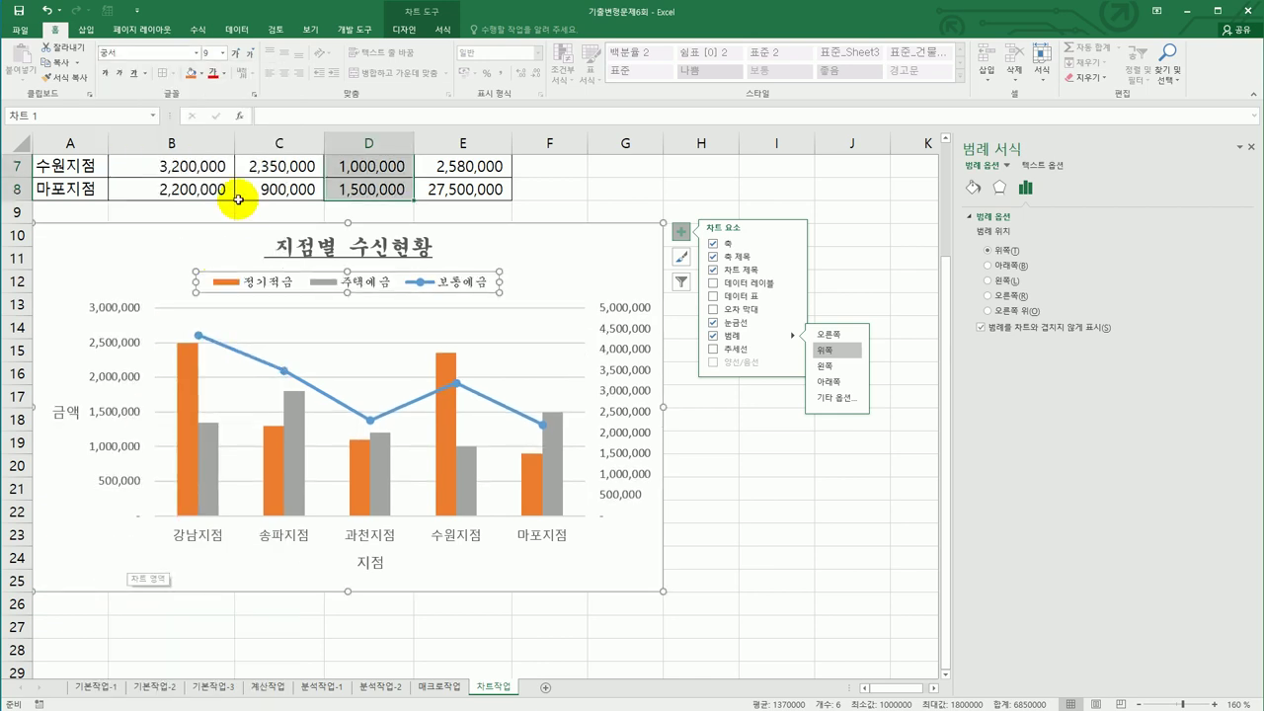
pyautogui.click(222, 52)
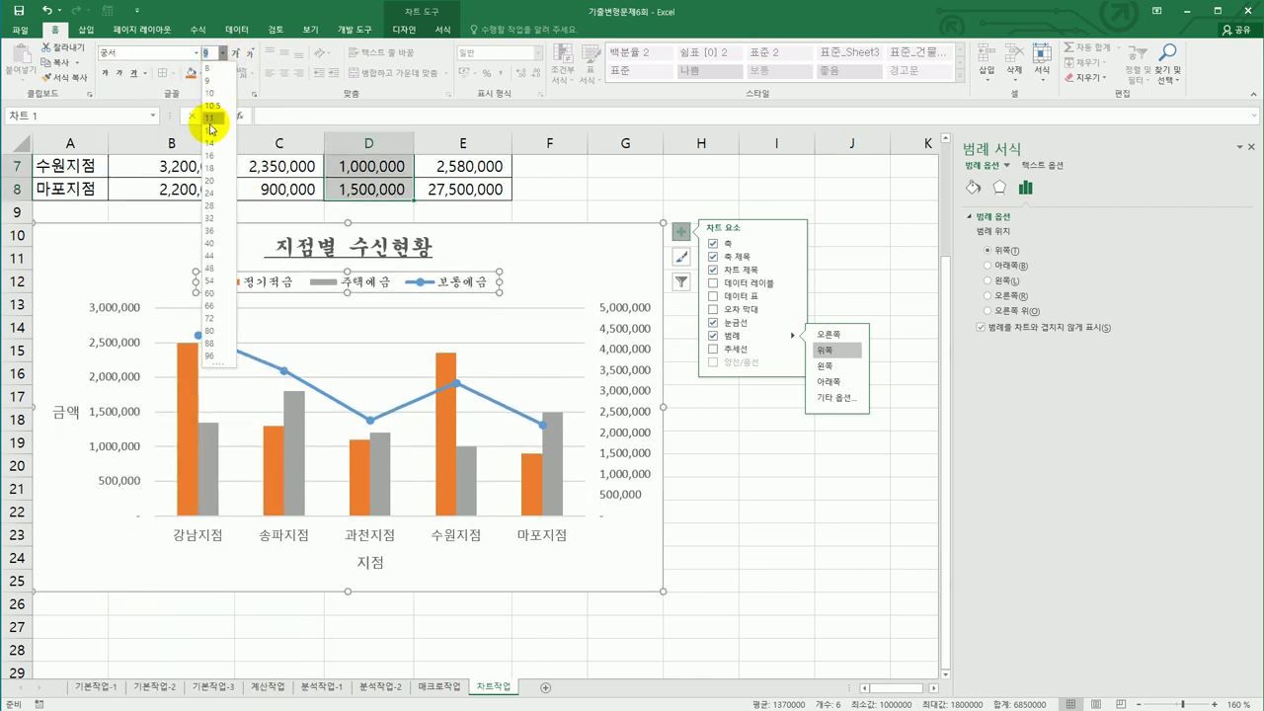
pyautogui.click(211, 118)
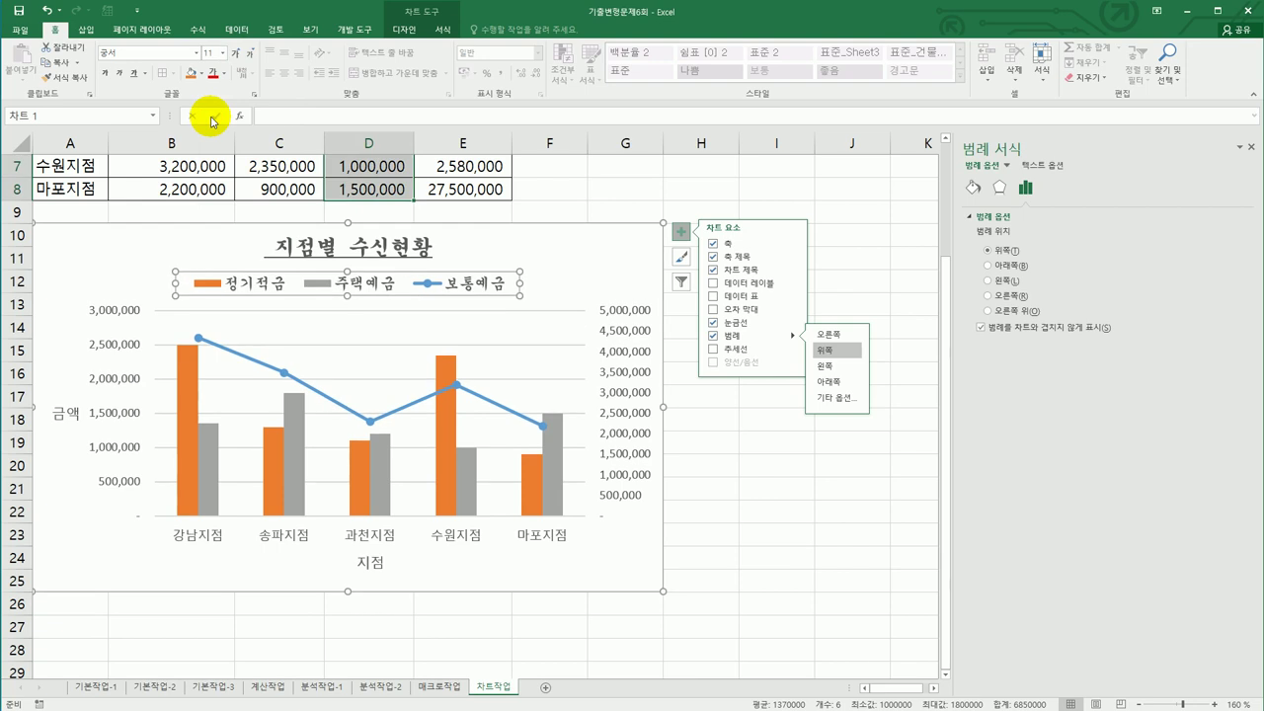
pyautogui.click(841, 628)
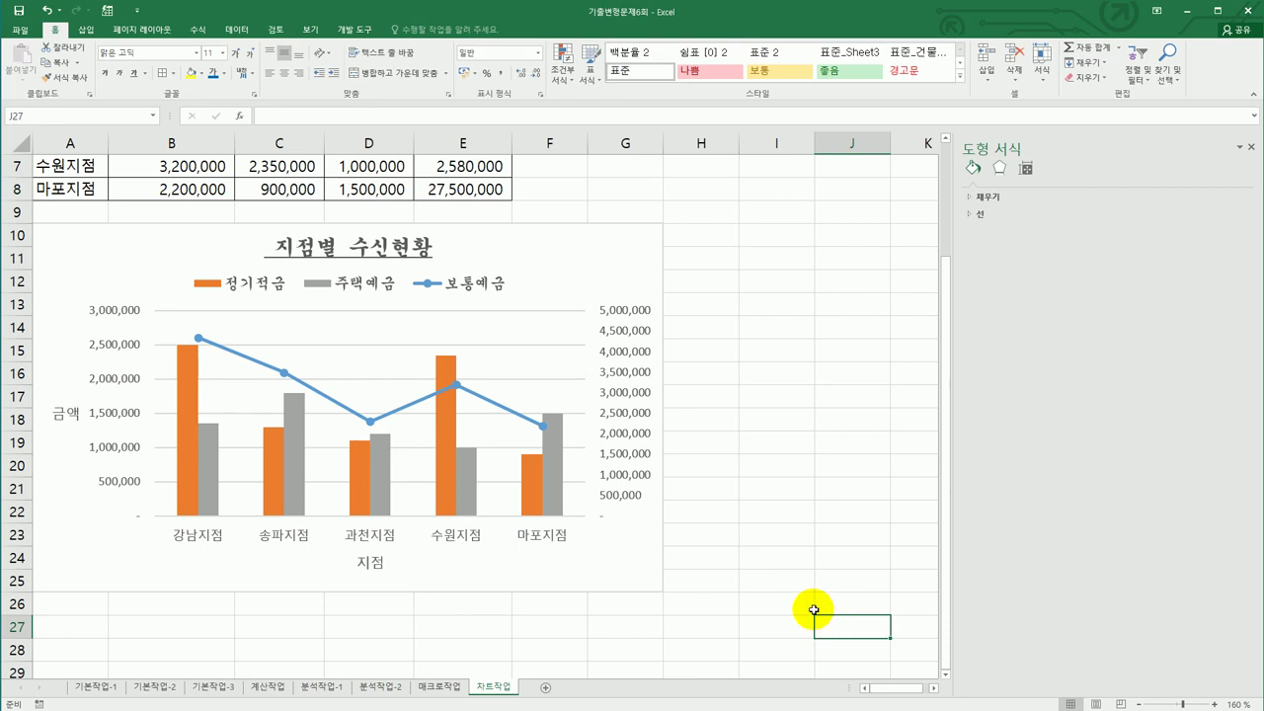
pyautogui.click(812, 608)
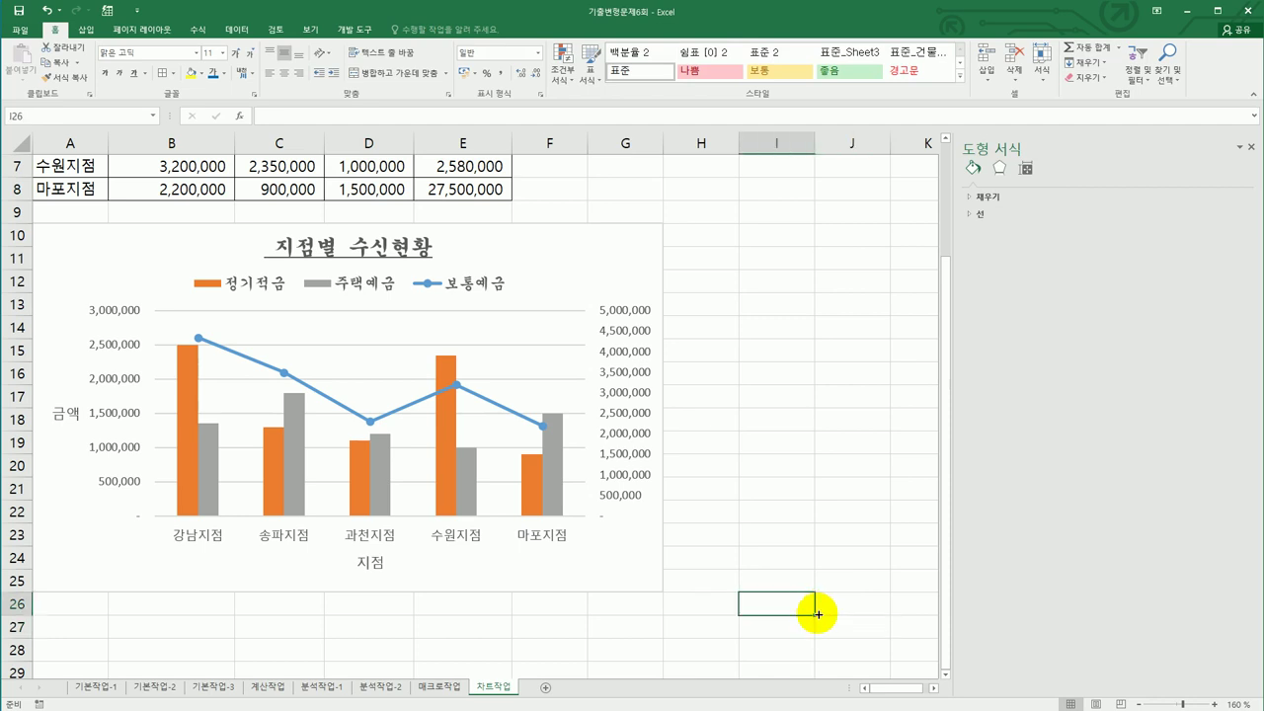
pyautogui.scroll(1, 818, 614)
pyautogui.scroll(1, 817, 614)
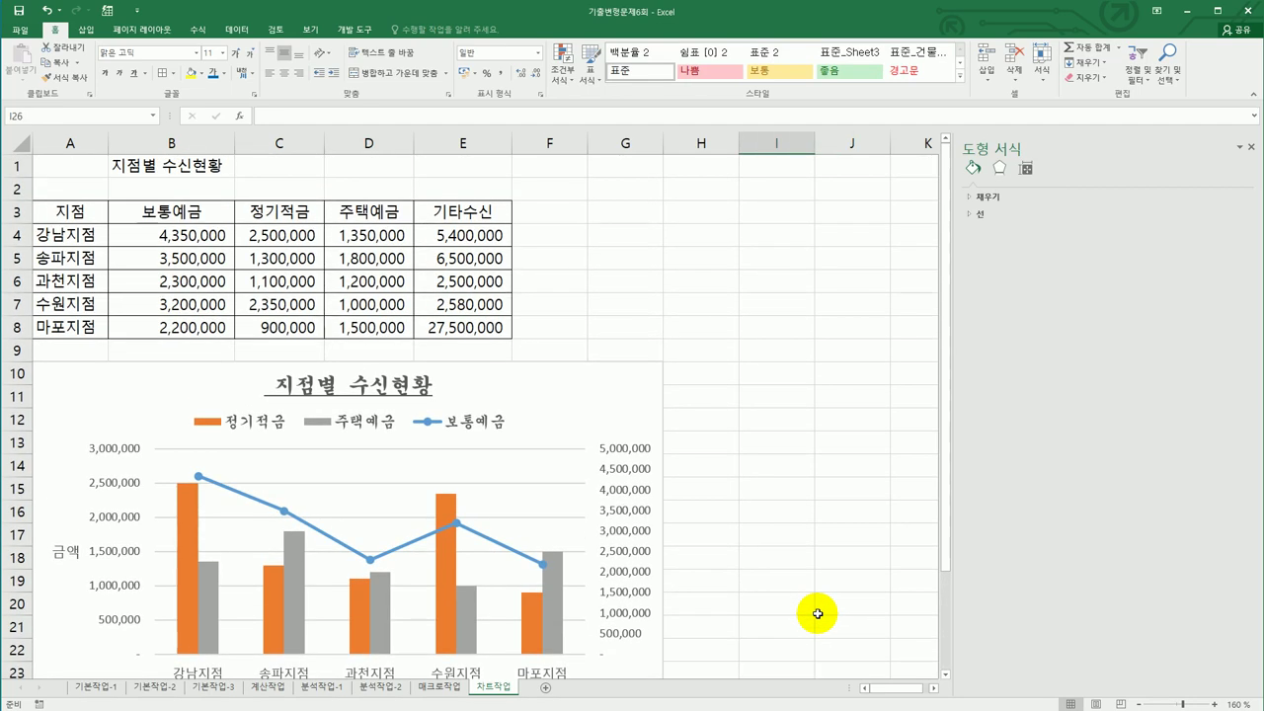